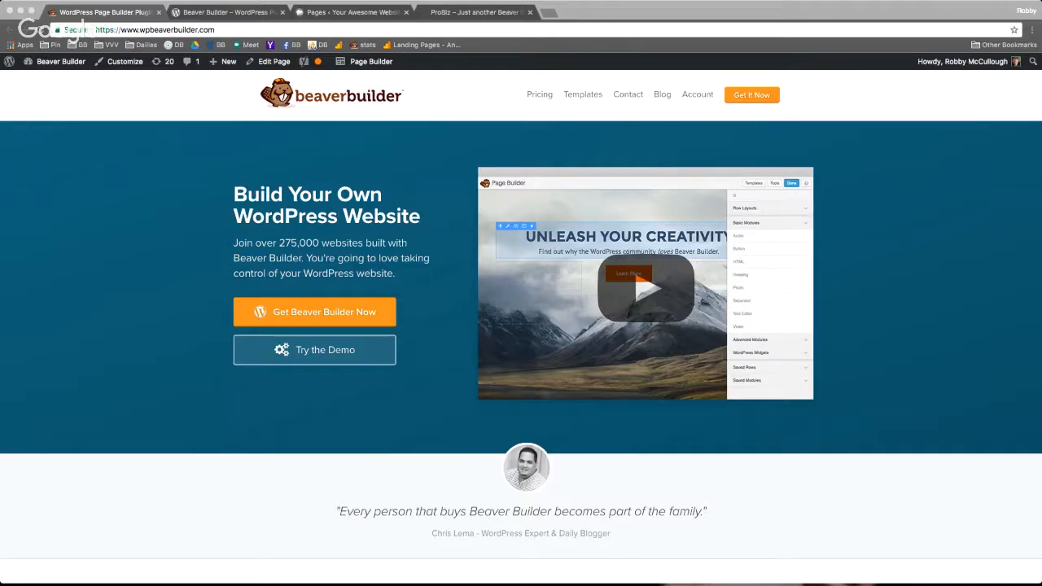
Step: View the Beaver Builder plugin page on WordPress.org, then return to the Beaver Builder homepage
click(258, 14)
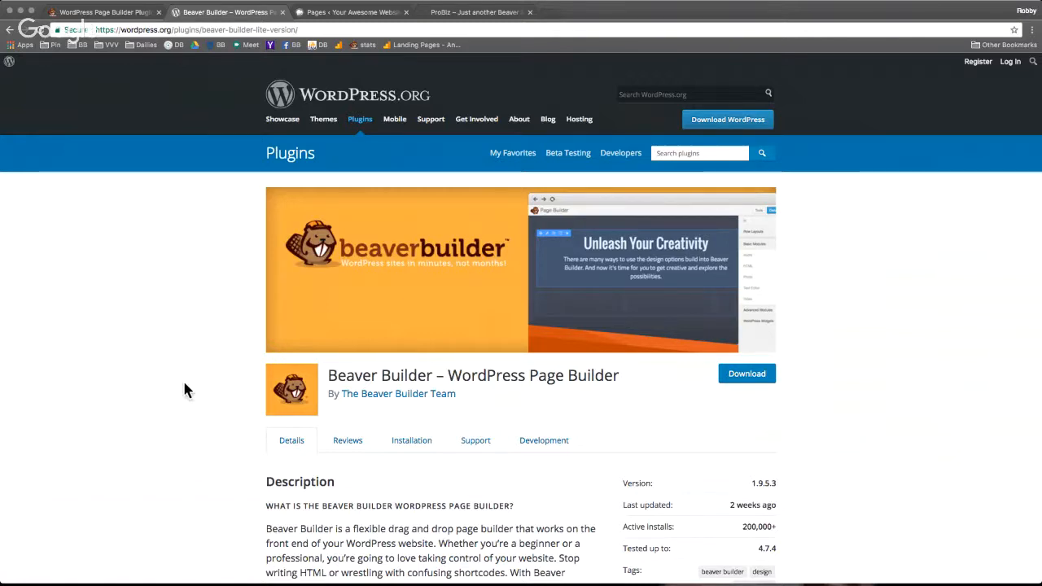
click(140, 16)
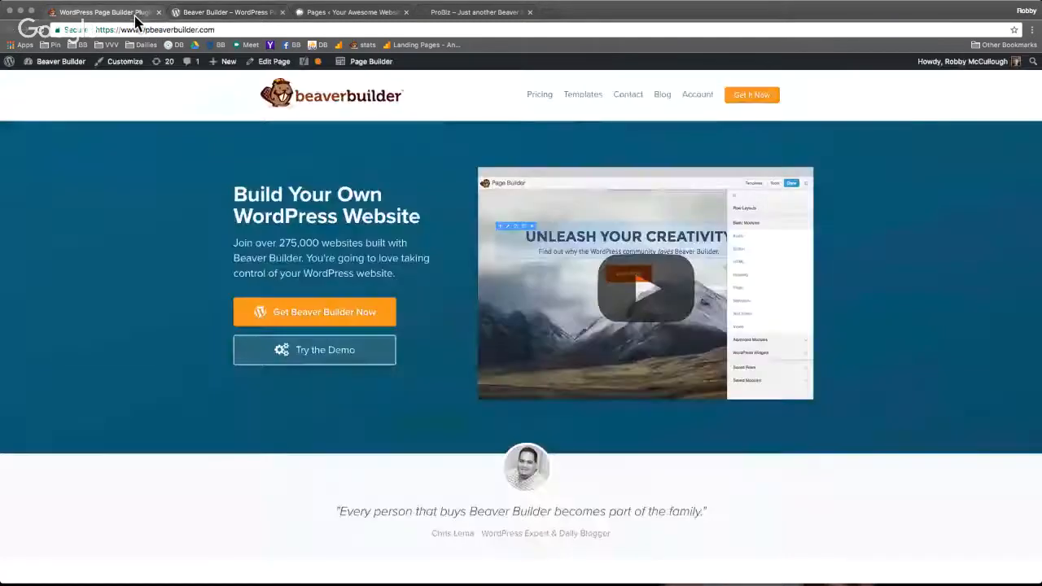
Step: Add a new WordPress page titled "Meetup" and open it in the page builder
click(326, 12)
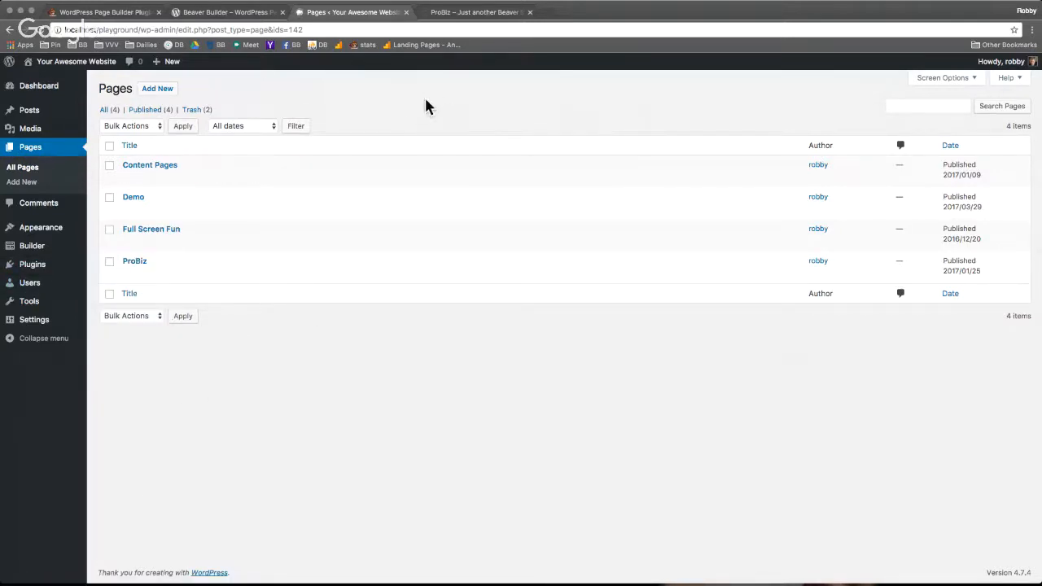
click(159, 90)
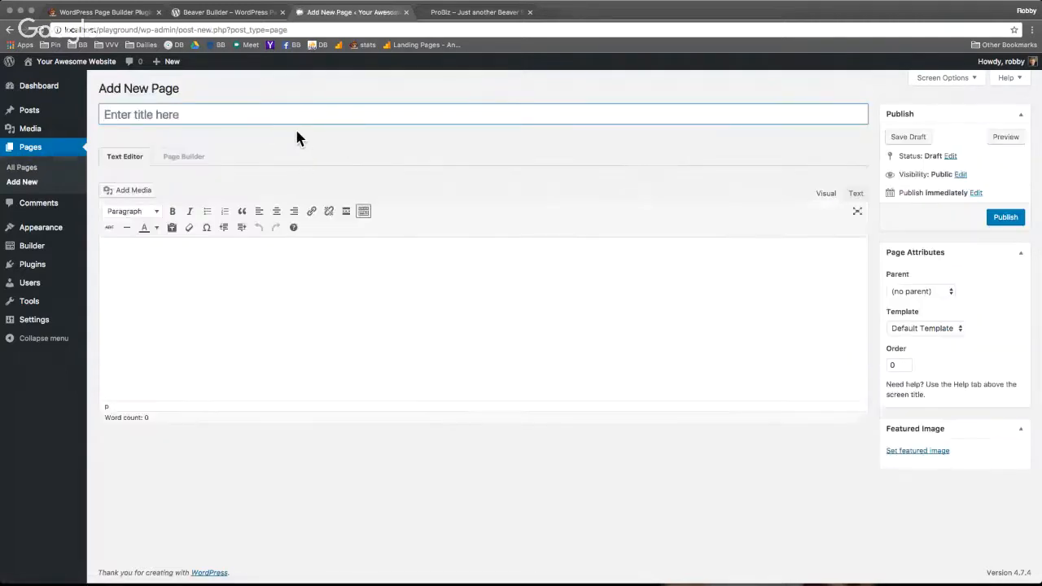
text(Meetup)
click(353, 153)
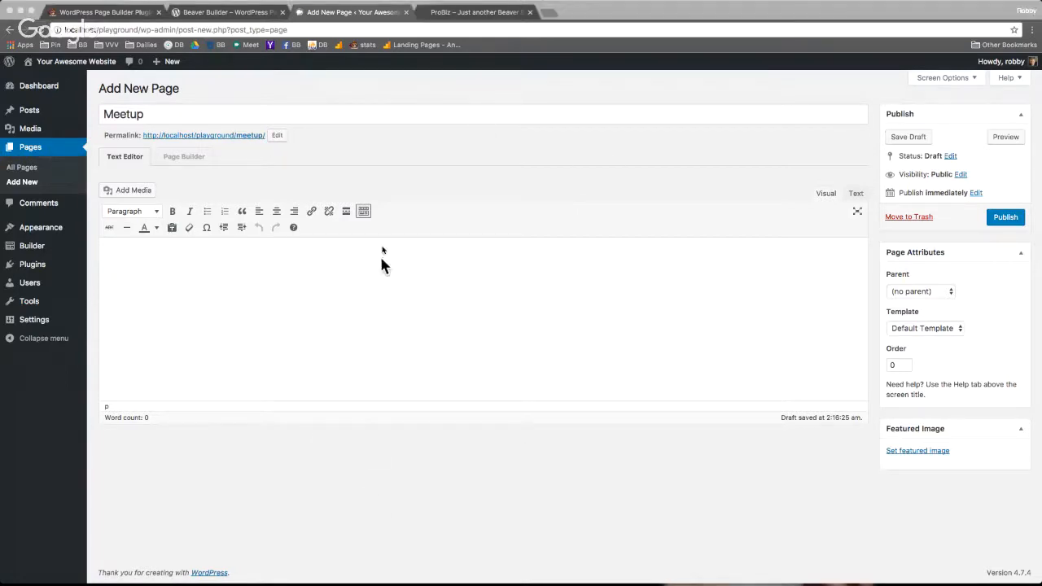
click(184, 158)
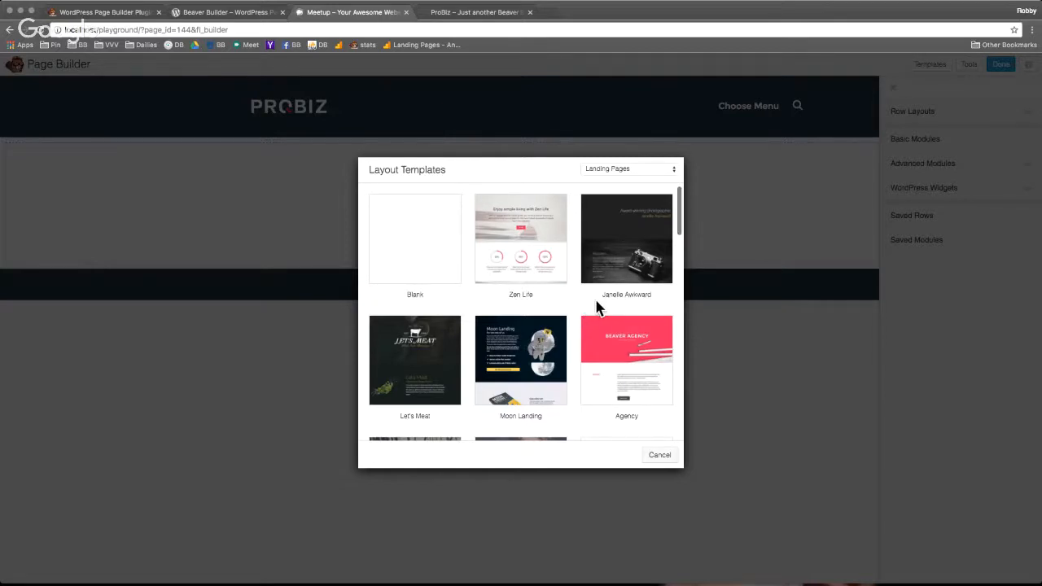
Step: Browse the landing page layout templates and apply the Zen Life template to the page
scroll(595, 307, down, 2)
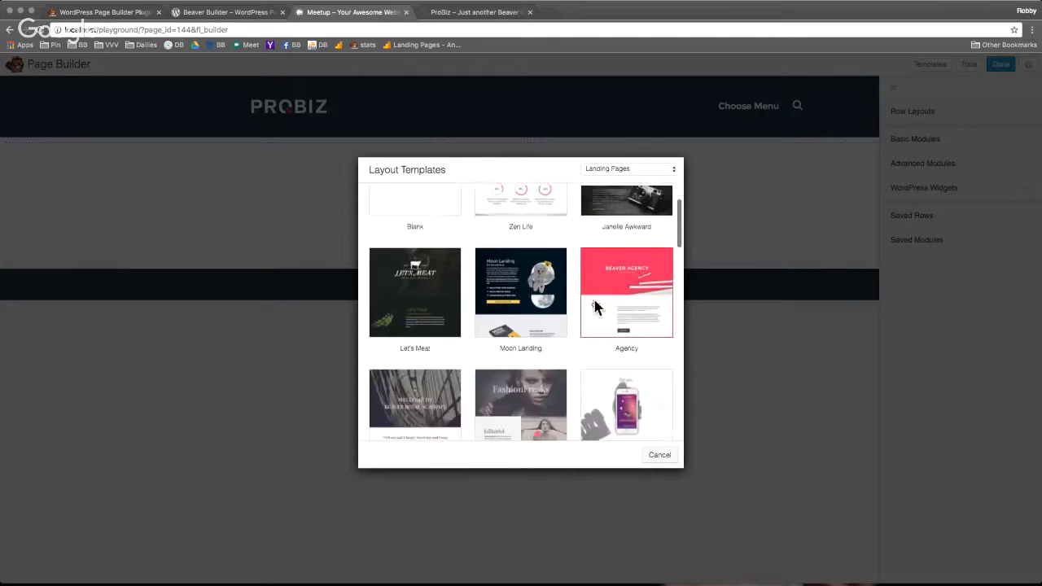
scroll(595, 307, down, 5)
scroll(578, 314, down, 5)
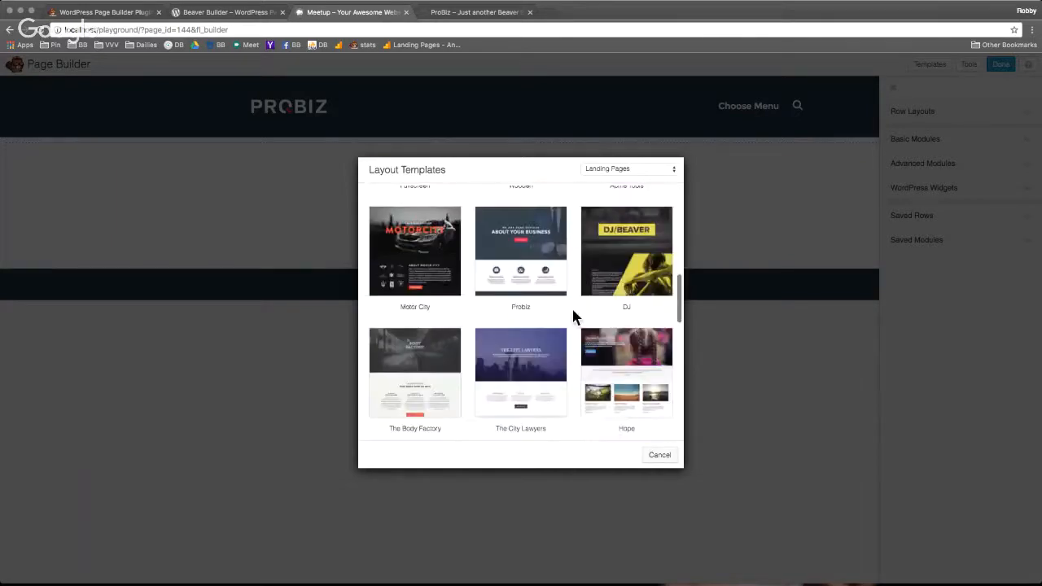
scroll(576, 328, down, 15)
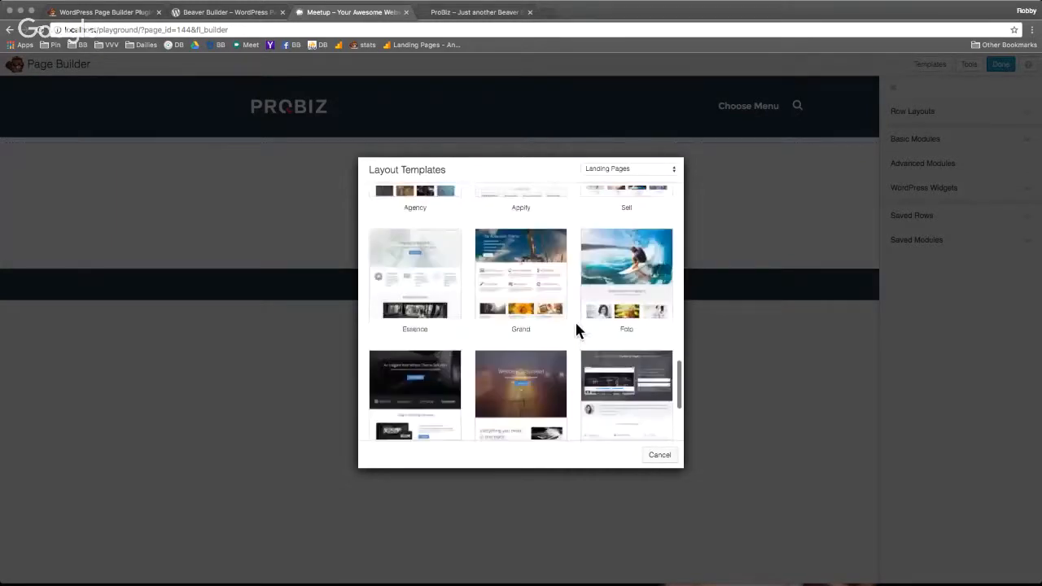
scroll(573, 341, up, 20)
click(521, 236)
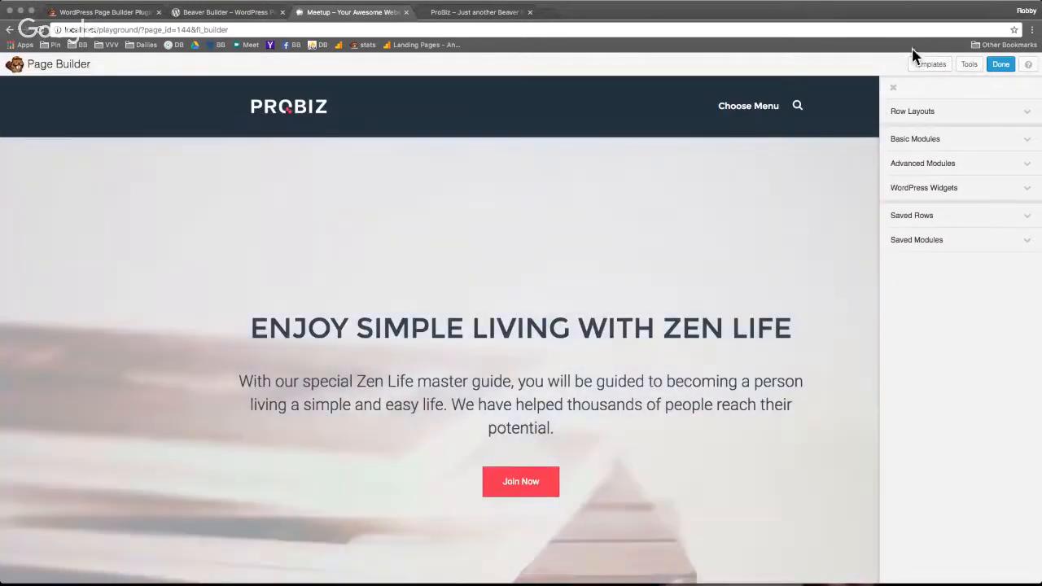
Step: Reopen the layout templates and examine the range of landing page designs on offer
click(935, 65)
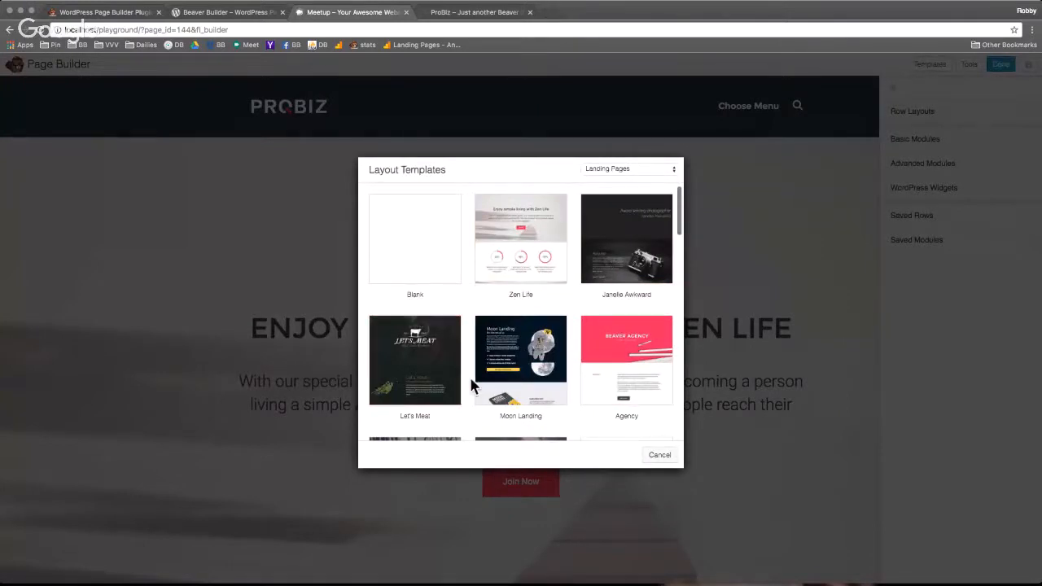
scroll(601, 226, down, 3)
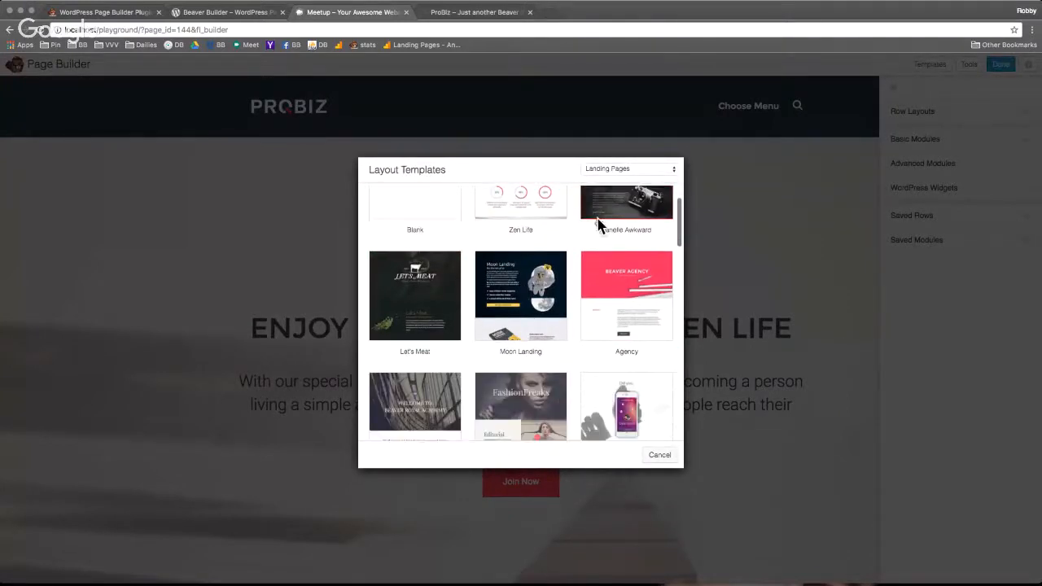
scroll(488, 368, down, 2)
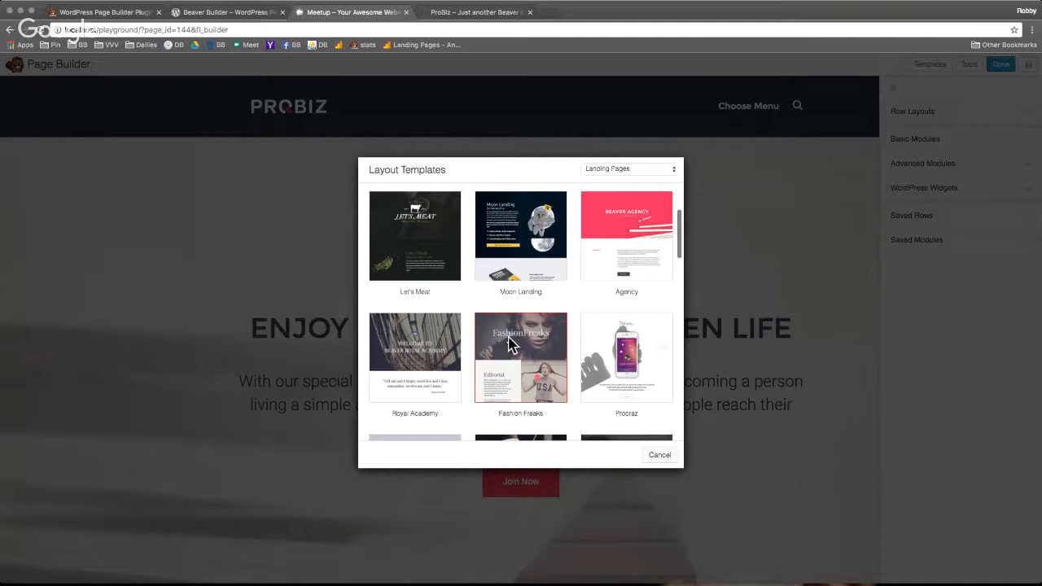
scroll(495, 258, down, 2)
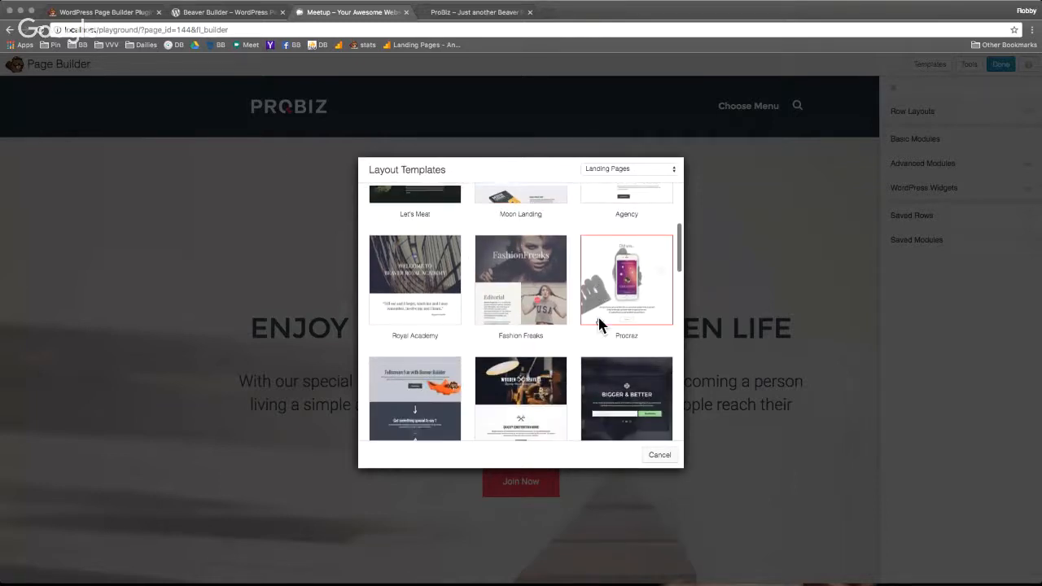
scroll(586, 334, down, 4)
scroll(573, 350, up, 1)
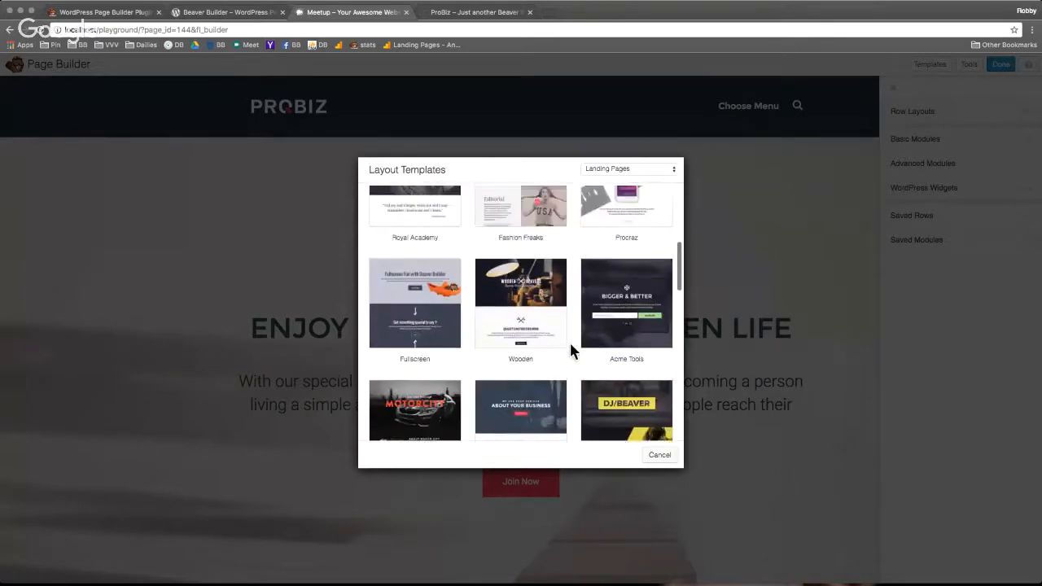
scroll(533, 310, down, 2)
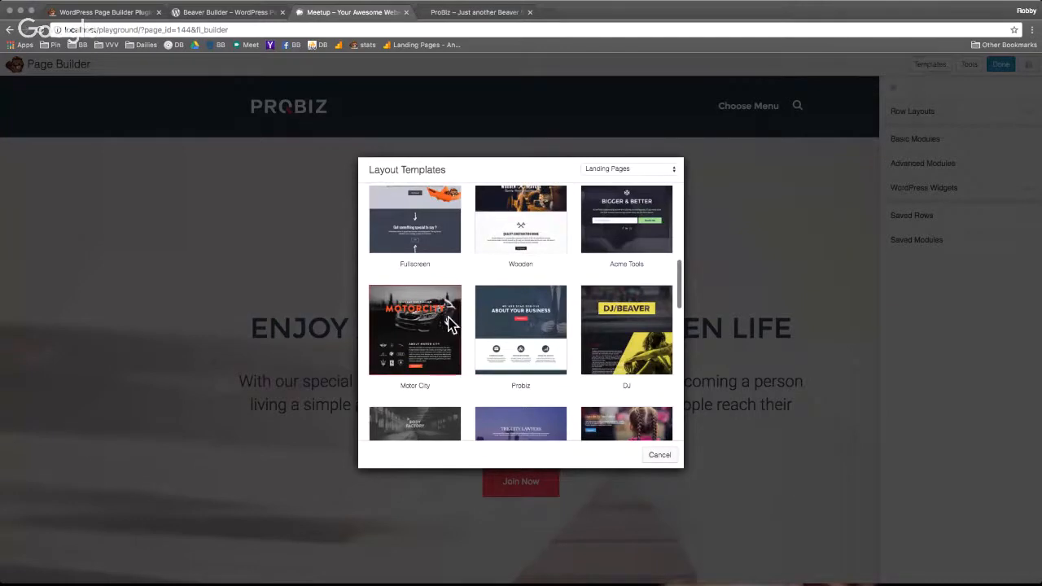
scroll(450, 321, up, 3)
scroll(444, 324, up, 5)
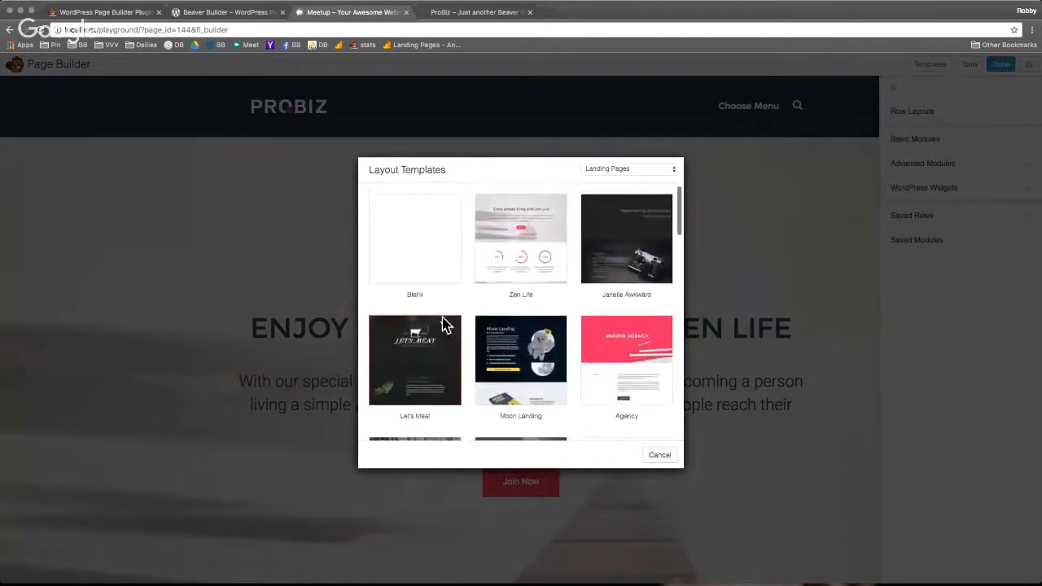
Step: Show the Content Pages category of layout templates and look through its designs
click(661, 168)
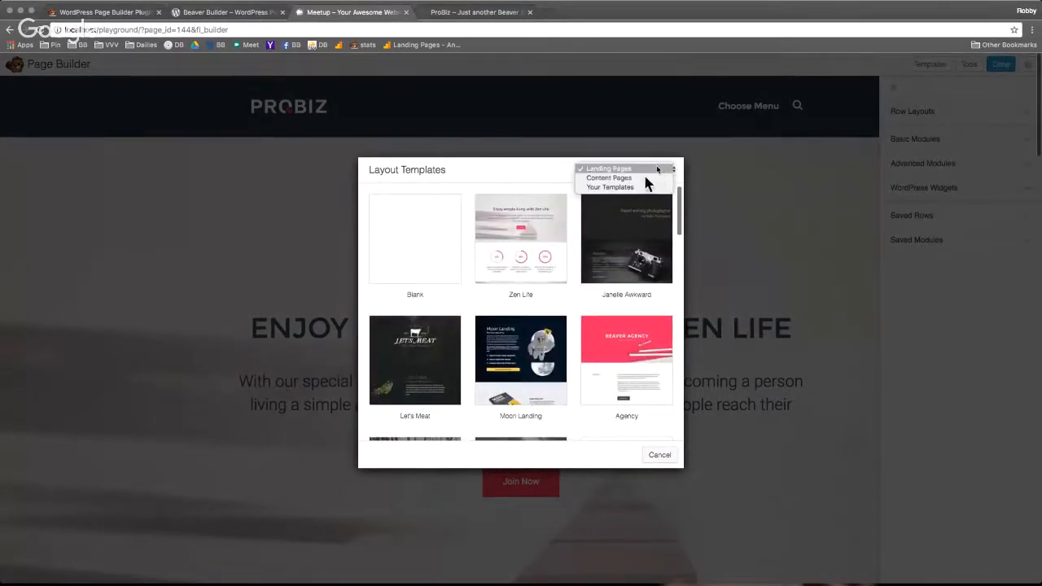
click(609, 177)
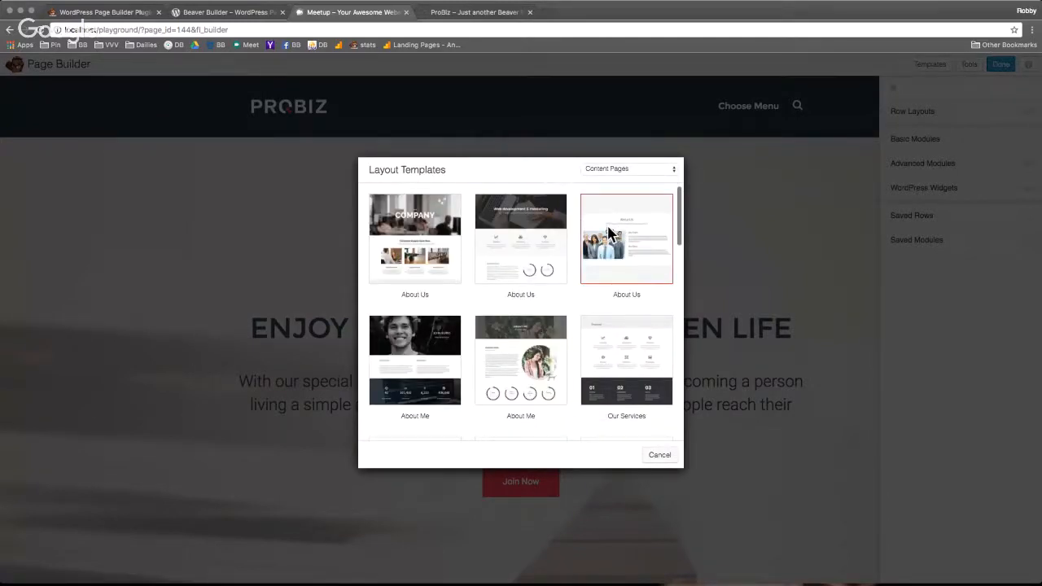
scroll(573, 346, down, 2)
scroll(573, 346, down, 4)
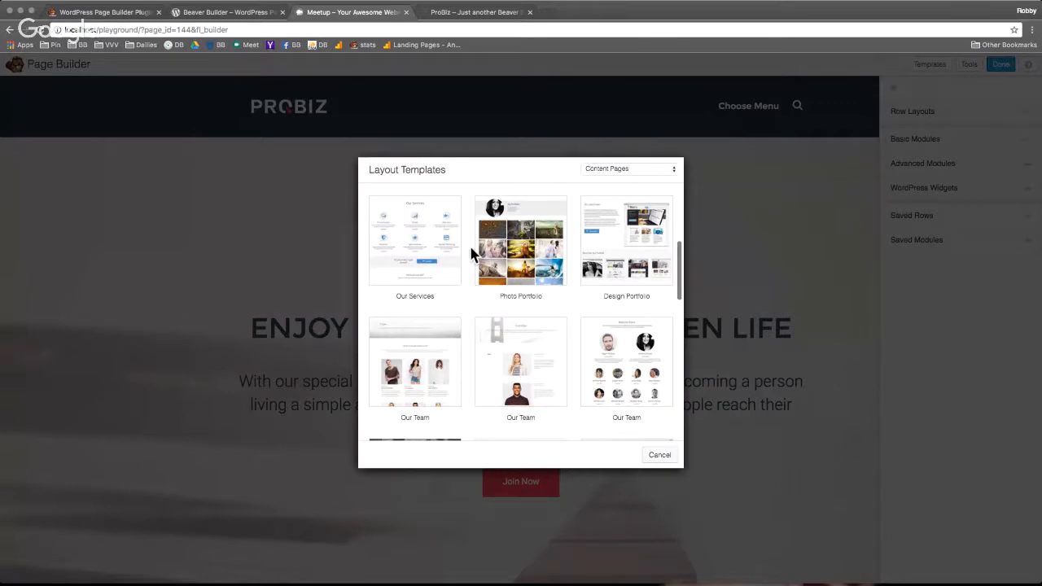
Step: Return to the Landing Pages templates and replace the existing layout with the Probiz template
click(616, 170)
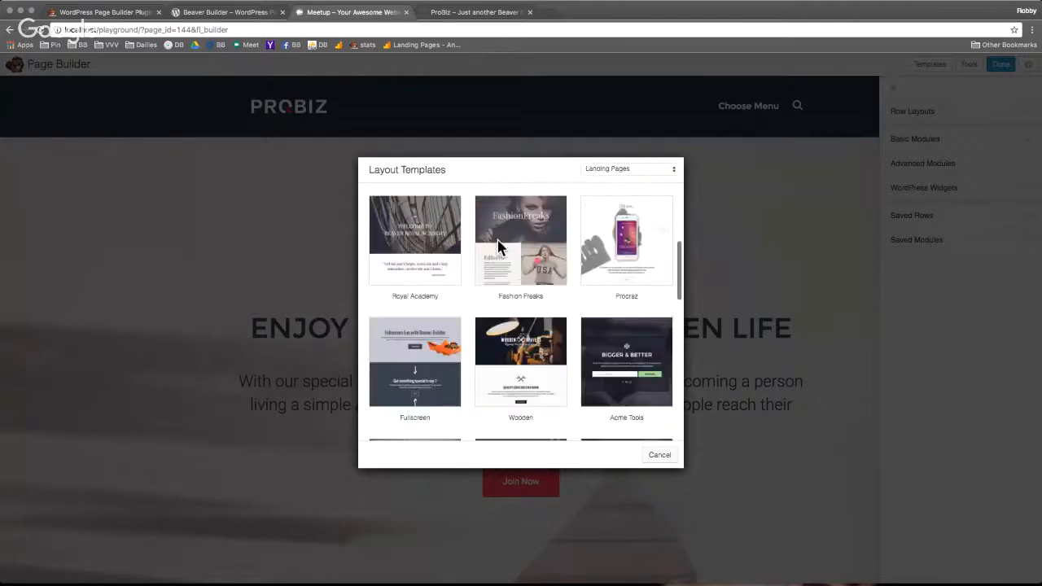
scroll(501, 257, down, 5)
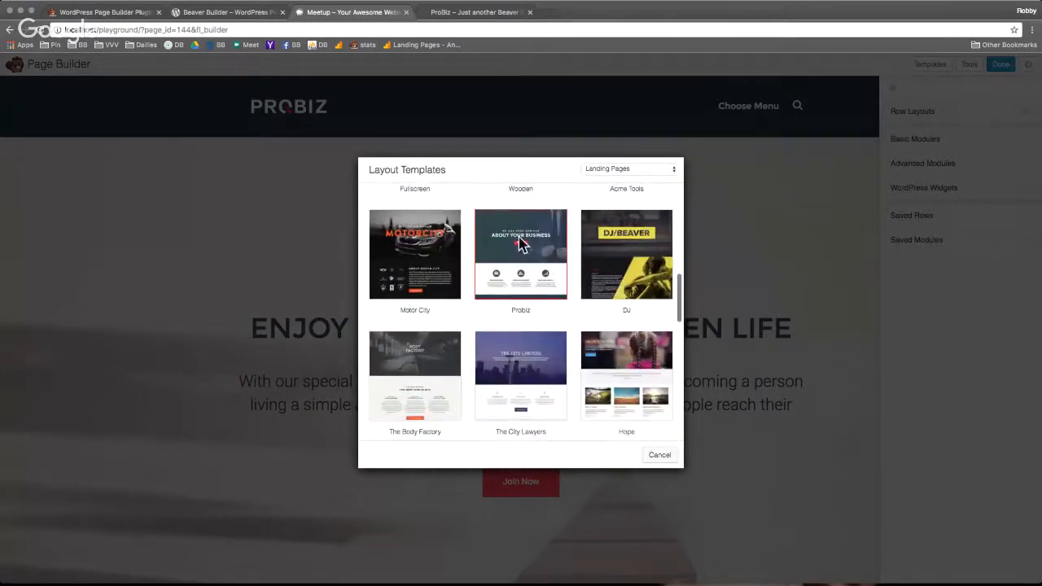
click(519, 243)
click(534, 303)
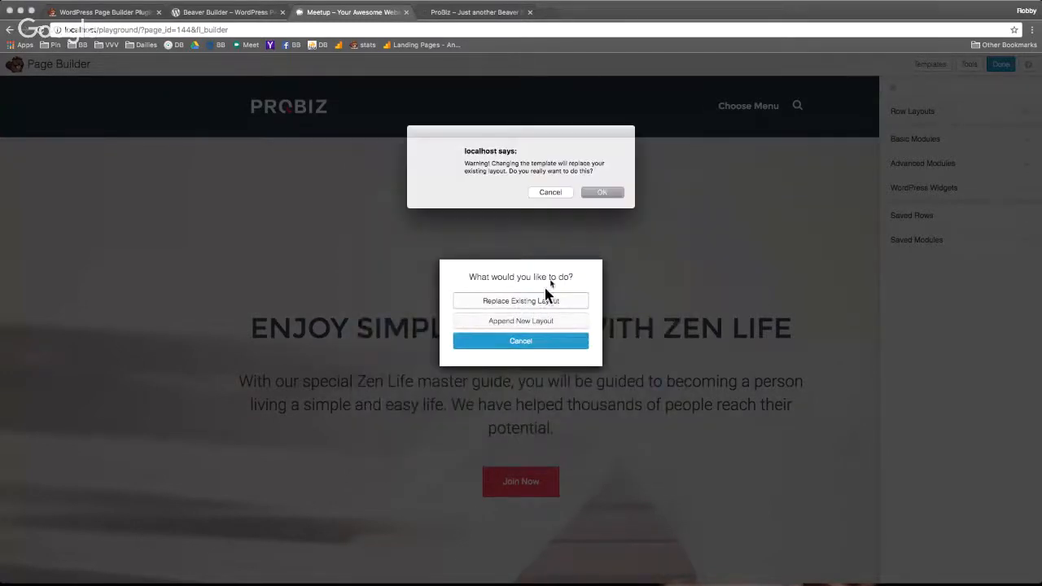
click(607, 189)
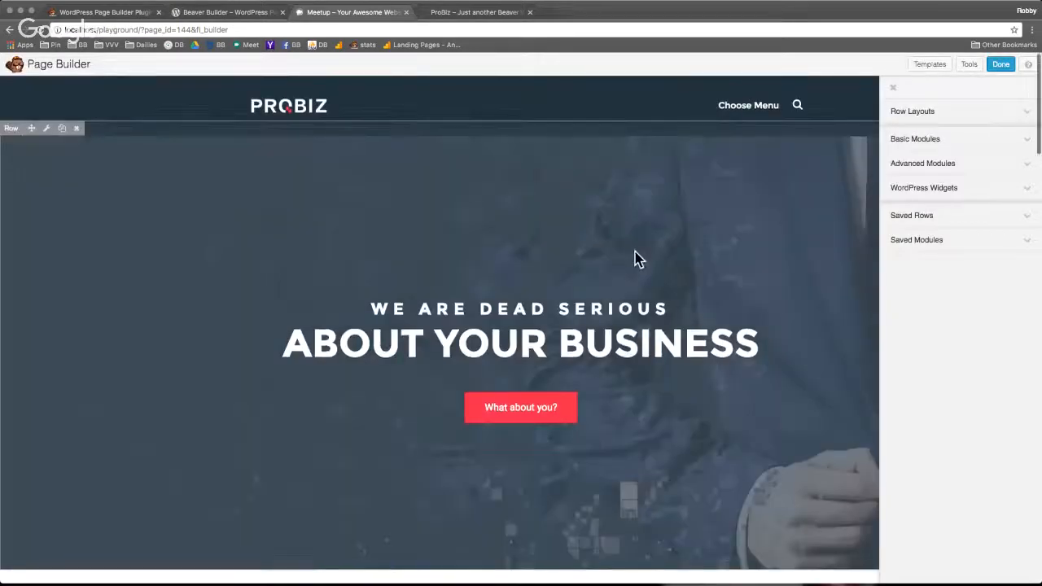
Step: Review the page's Probiz layout and compare it with the live ProBiz demo site
scroll(635, 261, down, 5)
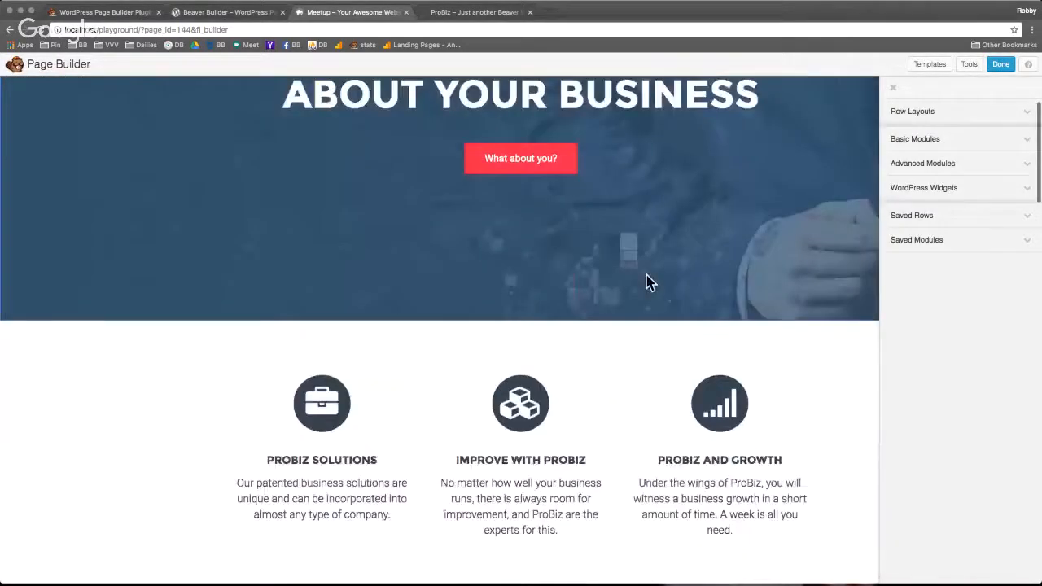
scroll(650, 283, down, 2)
scroll(614, 345, up, 10)
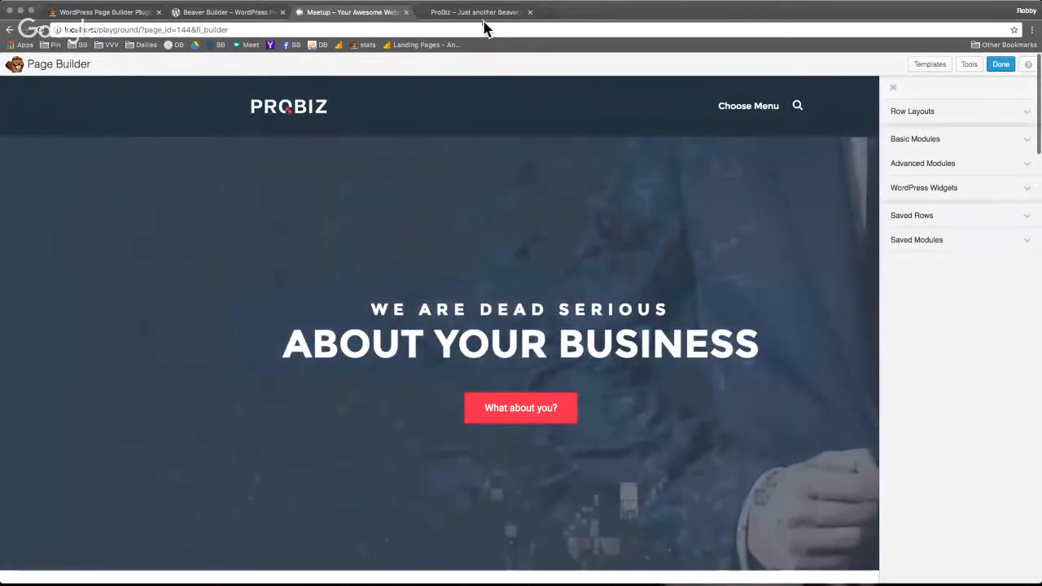
click(475, 12)
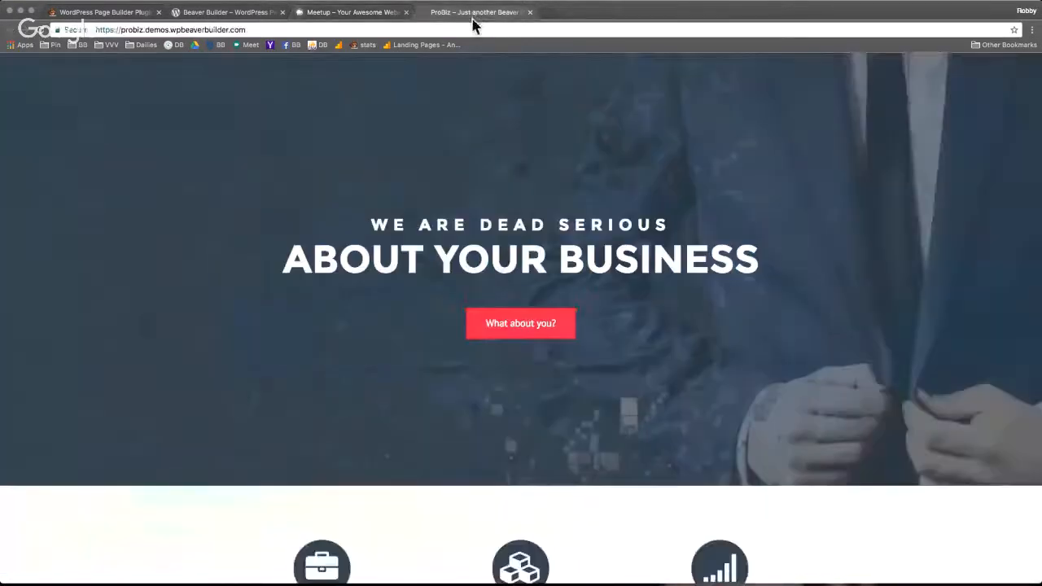
click(380, 10)
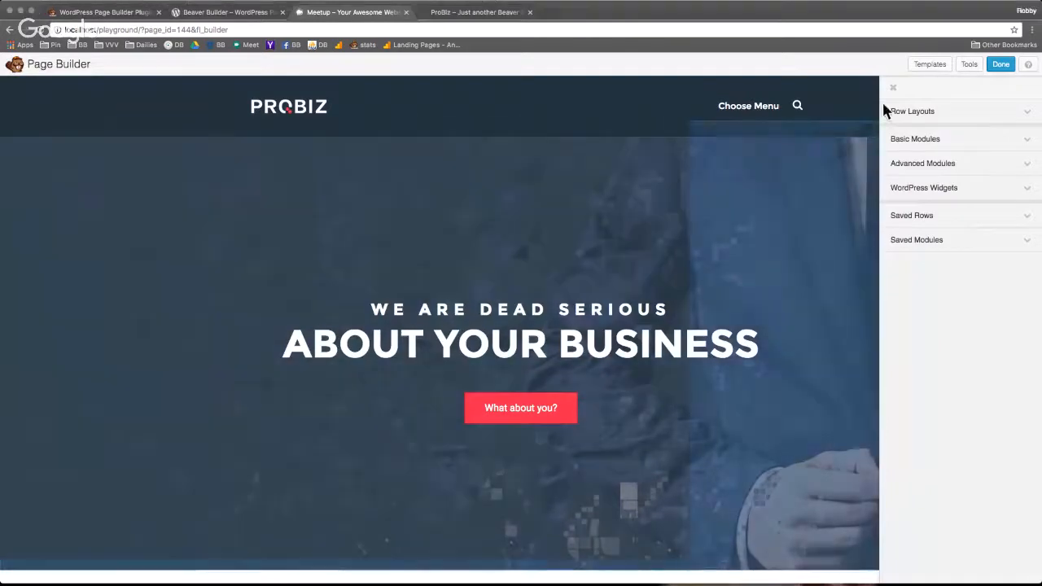
Step: Replace the existing page layout with the Blank template
click(930, 65)
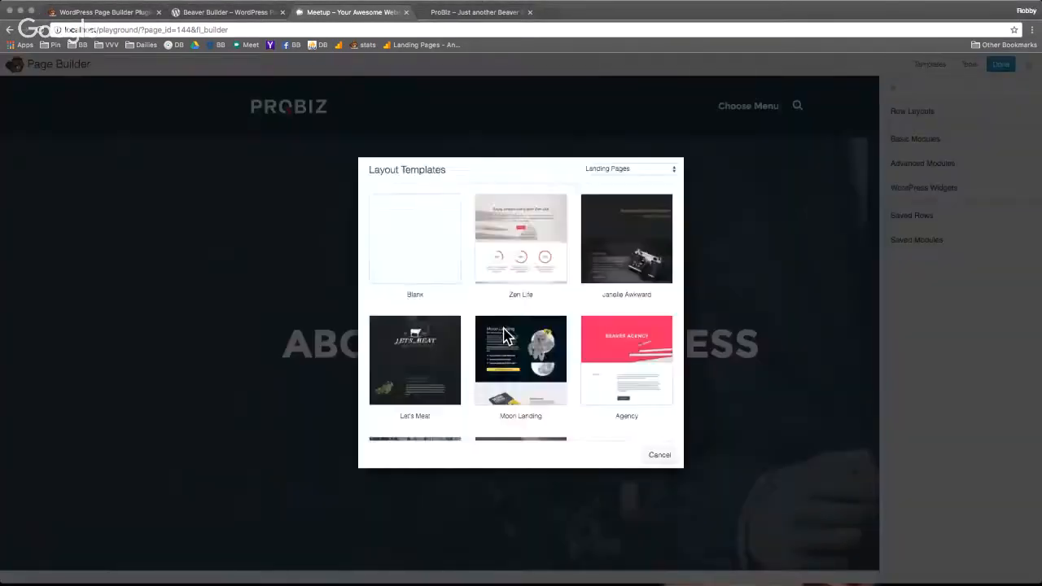
click(421, 230)
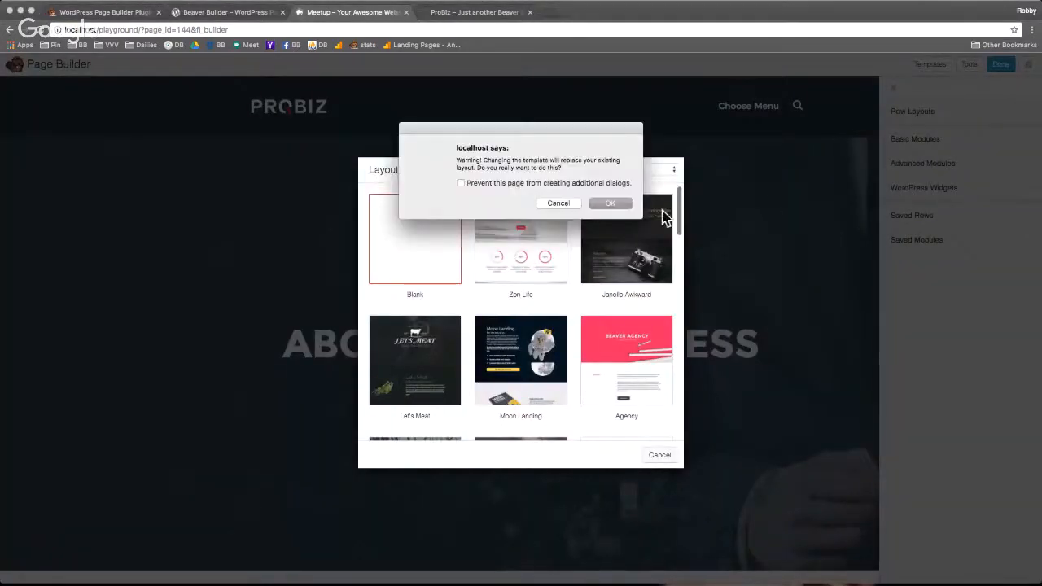
click(613, 205)
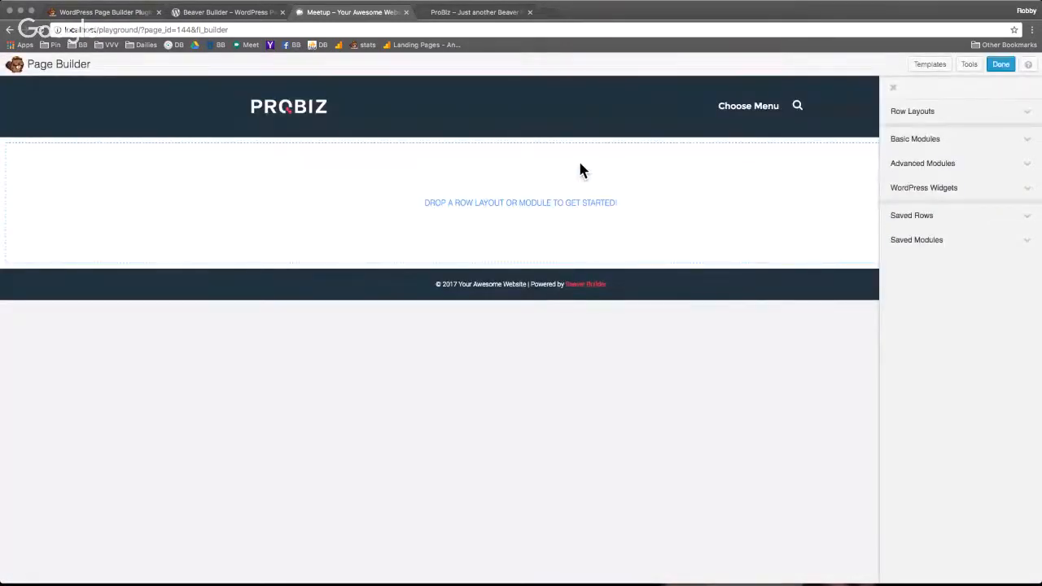
Step: Examine the available row layouts, basic modules and advanced modules in the page builder
click(961, 121)
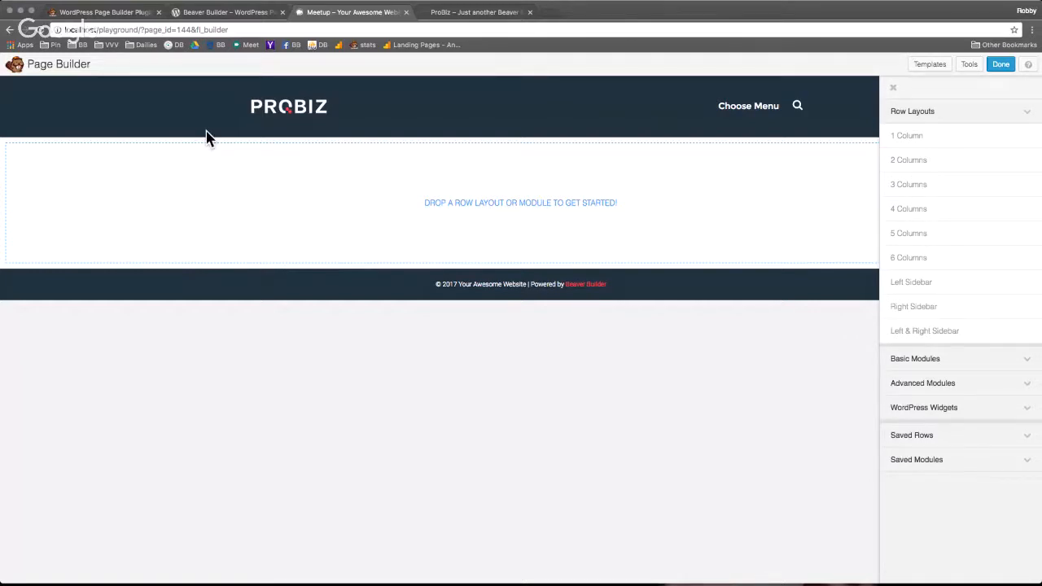
click(949, 364)
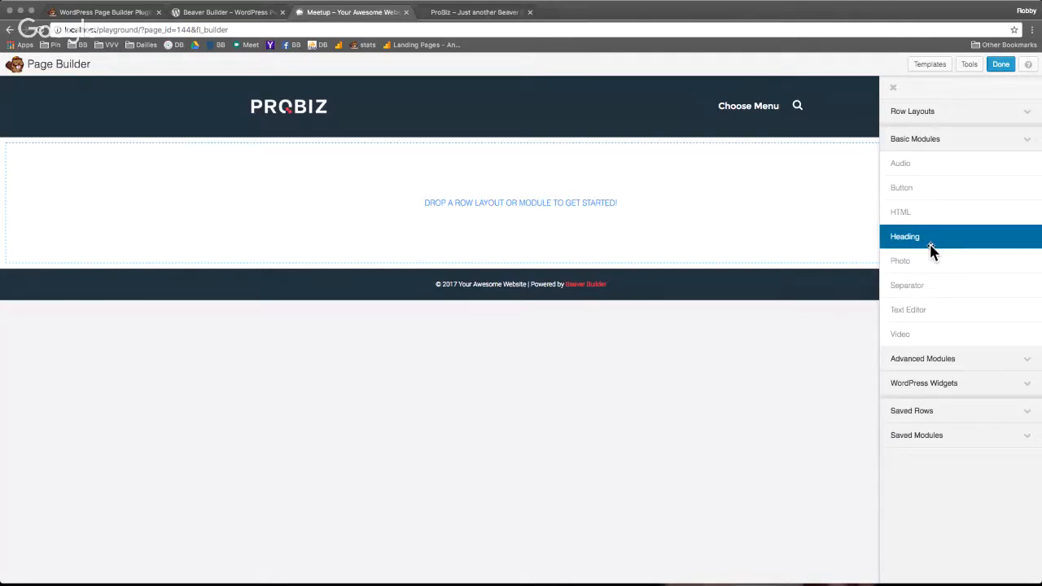
click(938, 365)
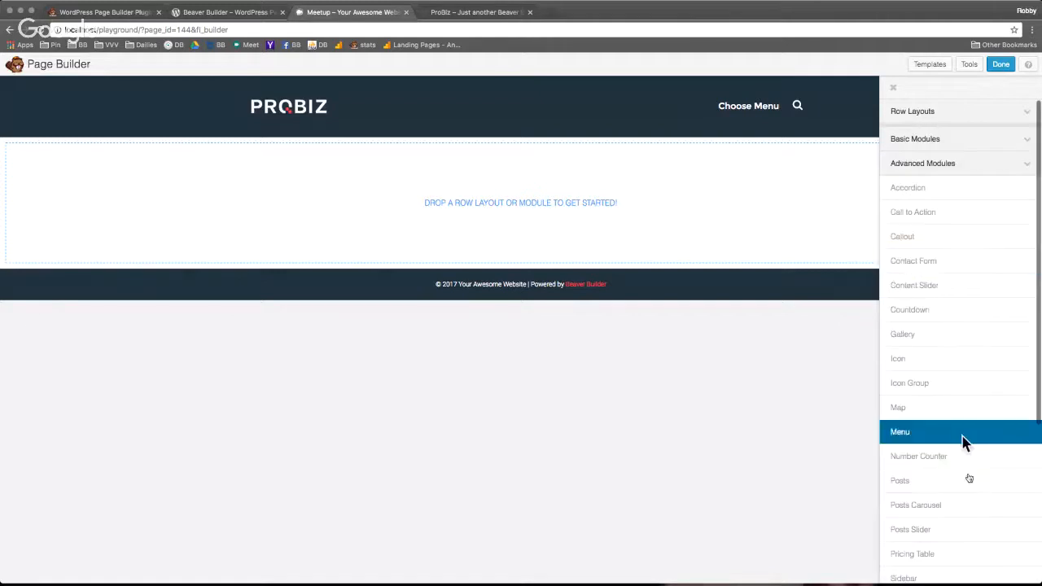
scroll(924, 339, down, 3)
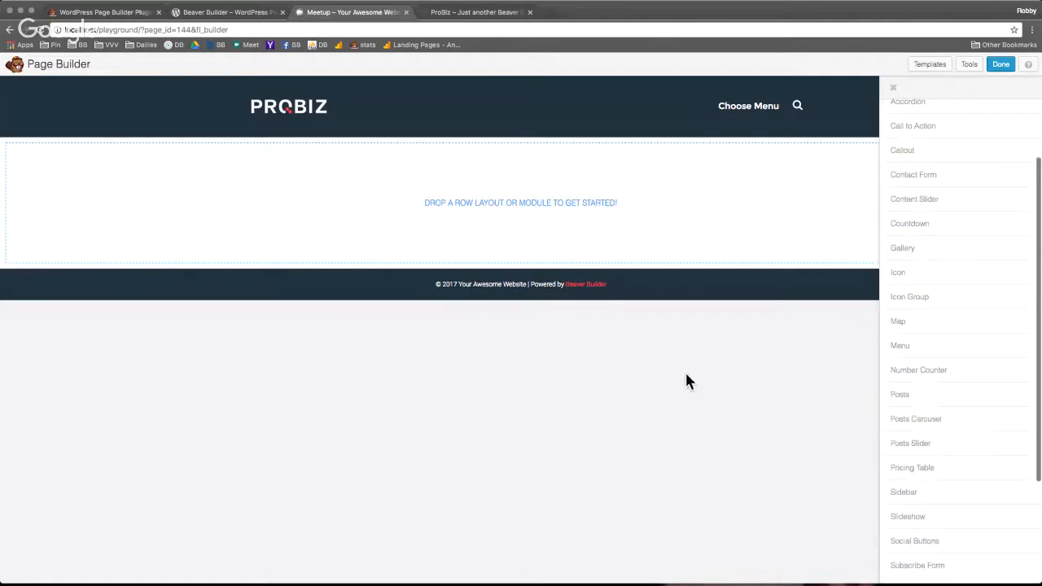
Step: Examine the full list of advanced modules, including contact form, posts and social buttons, and the basic modules list
scroll(914, 391, up, 2)
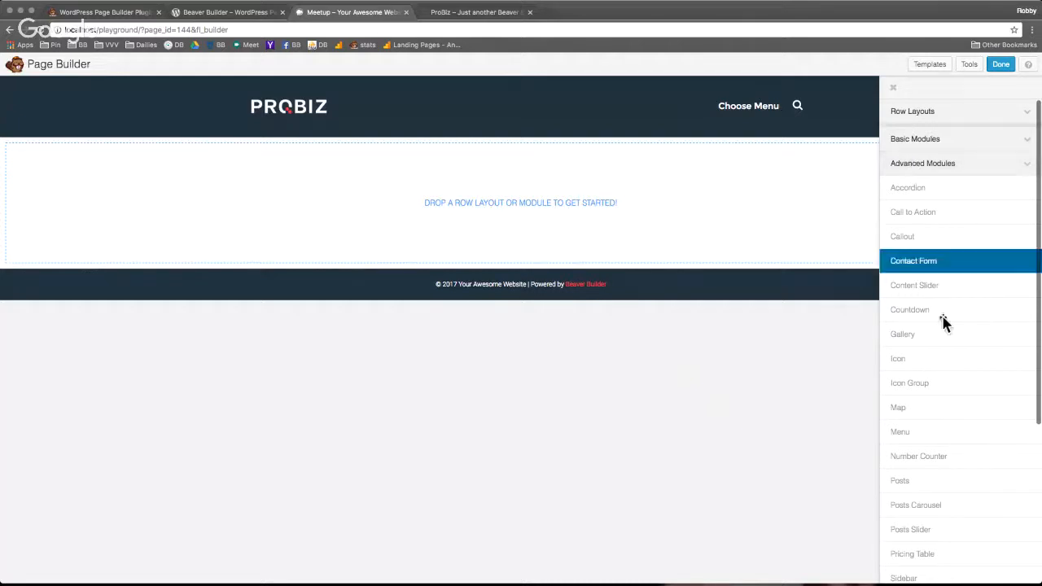
scroll(969, 430, down, 3)
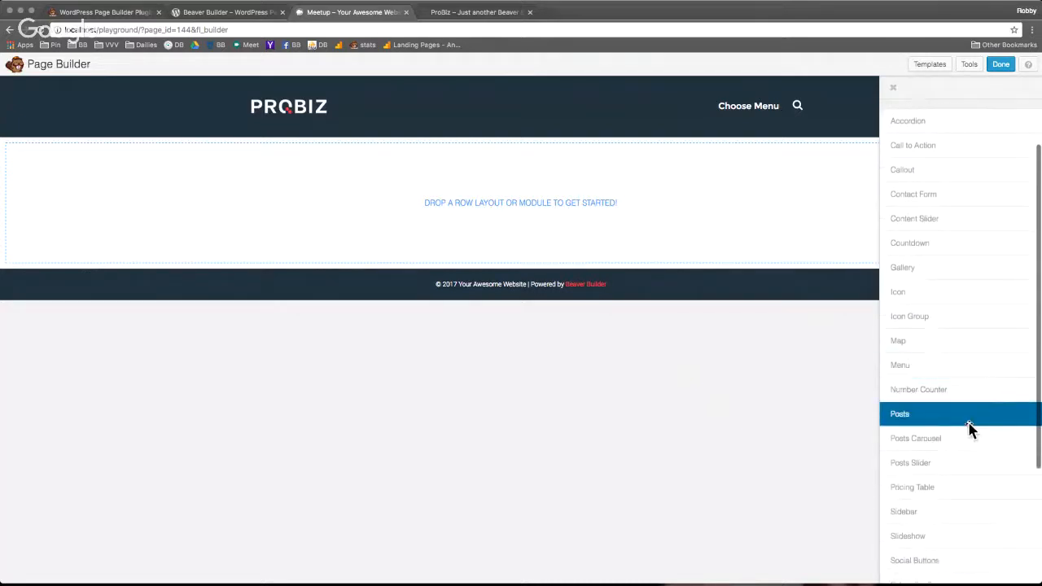
scroll(947, 352, up, 2)
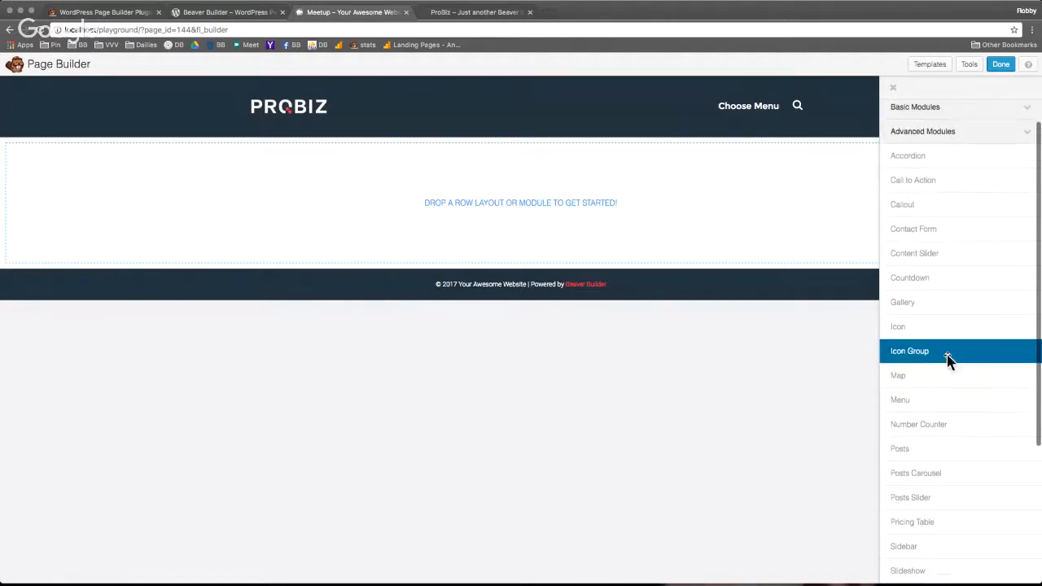
scroll(982, 437, down, 5)
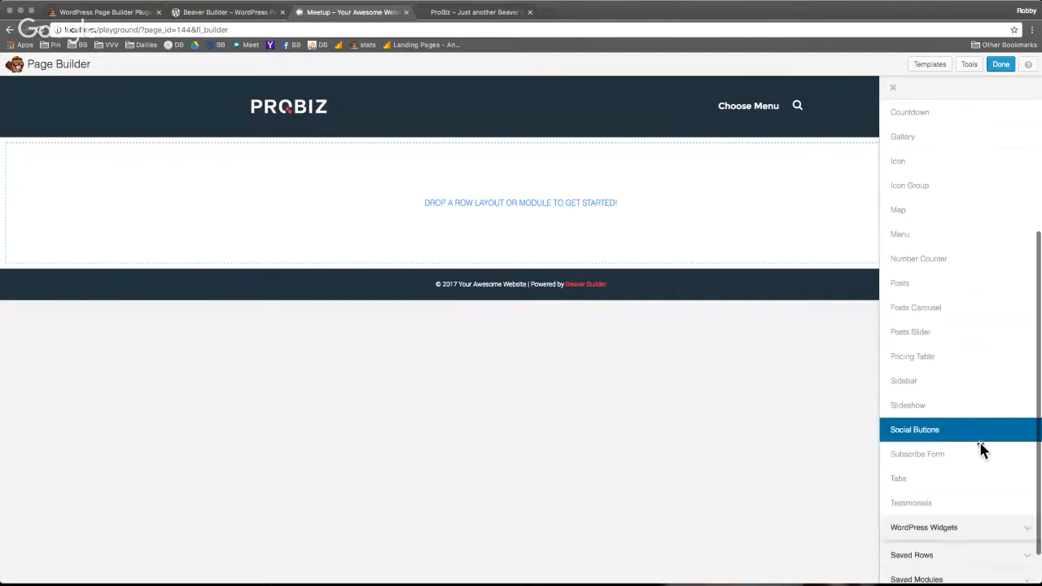
scroll(981, 446, down, 1)
scroll(940, 420, up, 1)
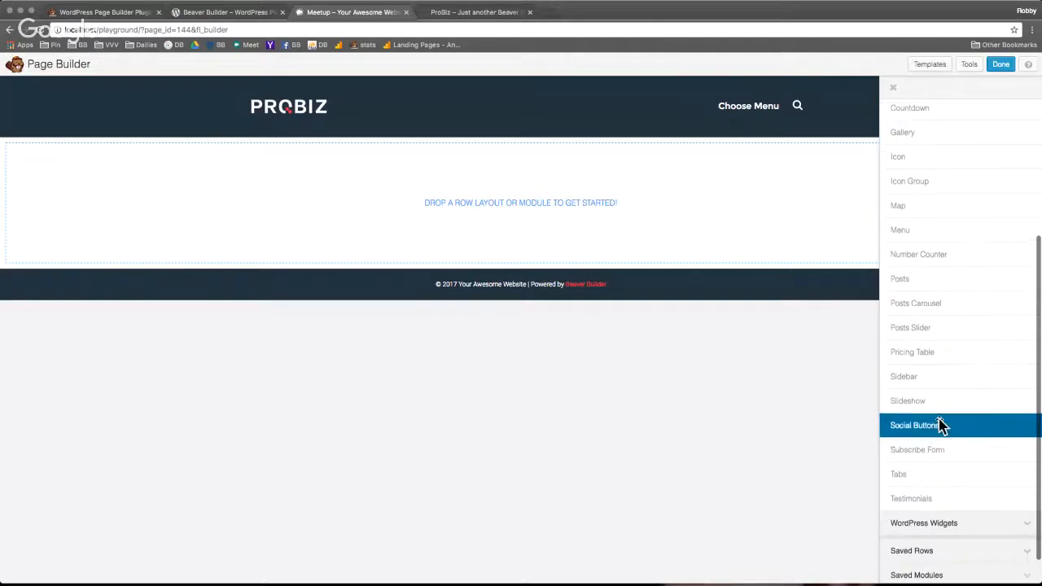
scroll(940, 424, up, 4)
scroll(941, 423, up, 3)
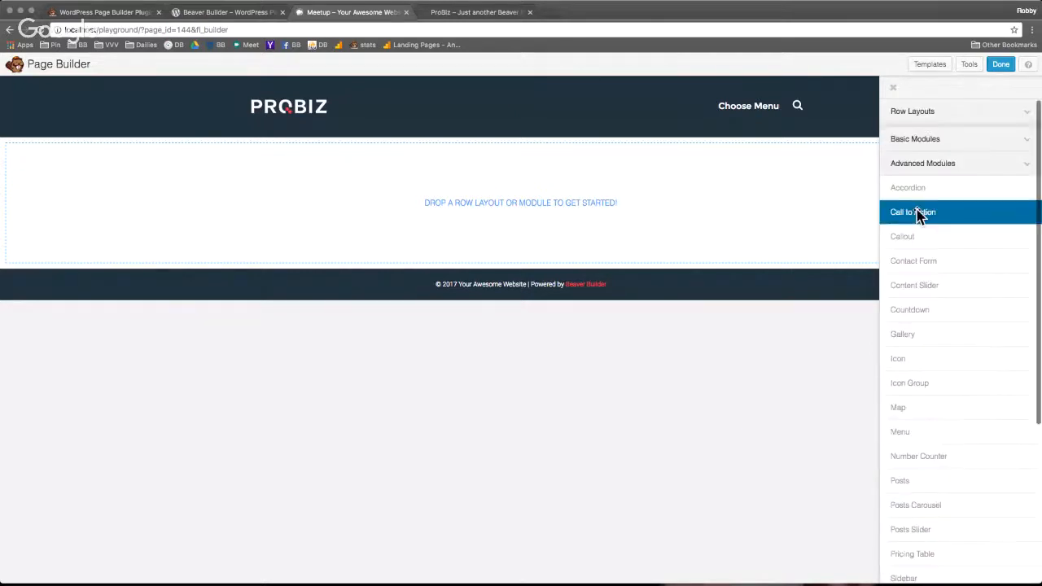
click(929, 140)
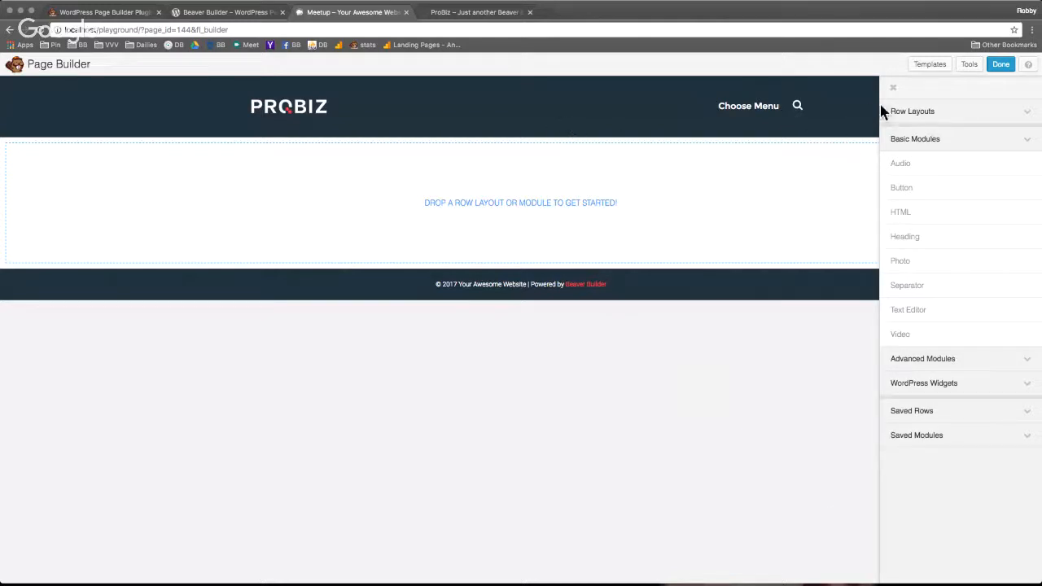
Step: Add a 1 Column row layout to the blank page's content area
click(917, 111)
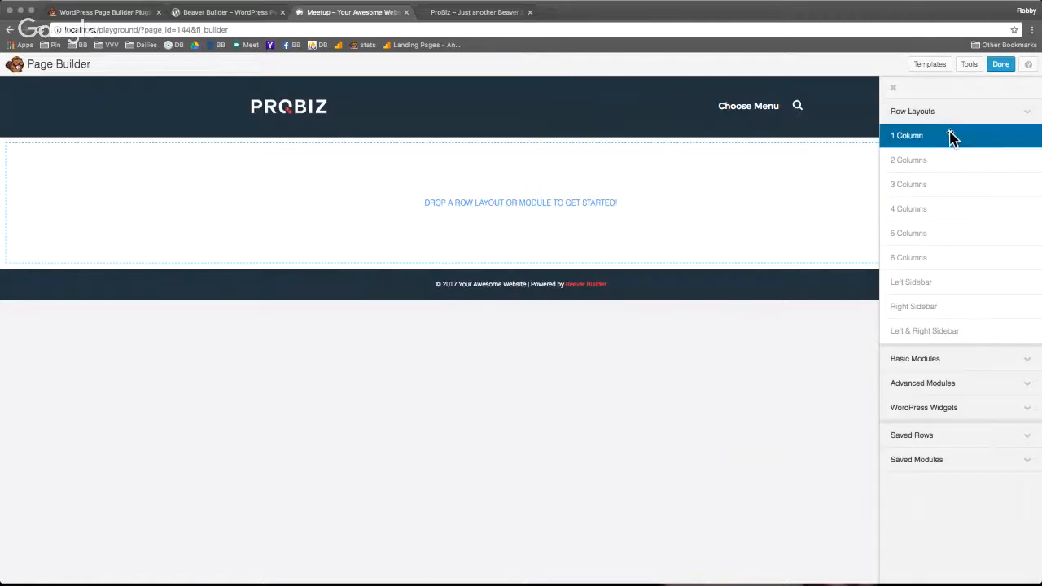
drag(953, 138, 505, 194)
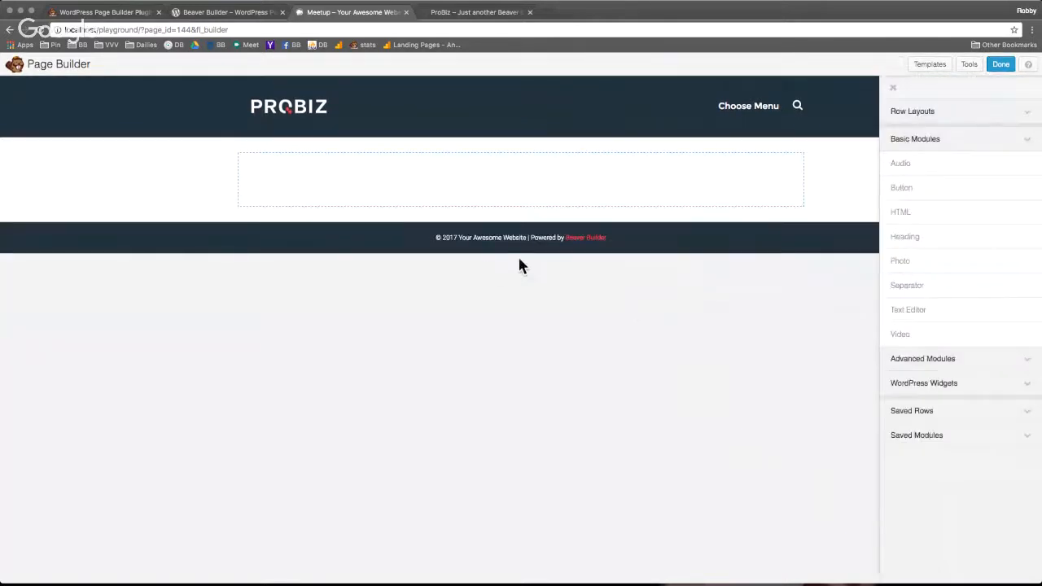
Step: Inspect the empty row's row and column controls and compare it with the hero section on the live ProBiz demo site
mouse_move(672, 198)
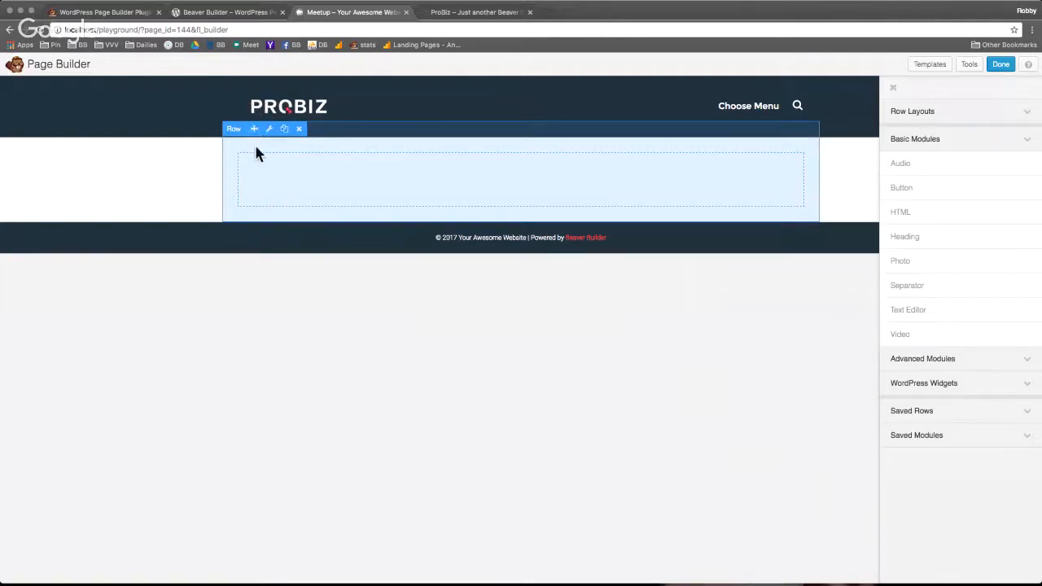
mouse_move(261, 165)
click(485, 13)
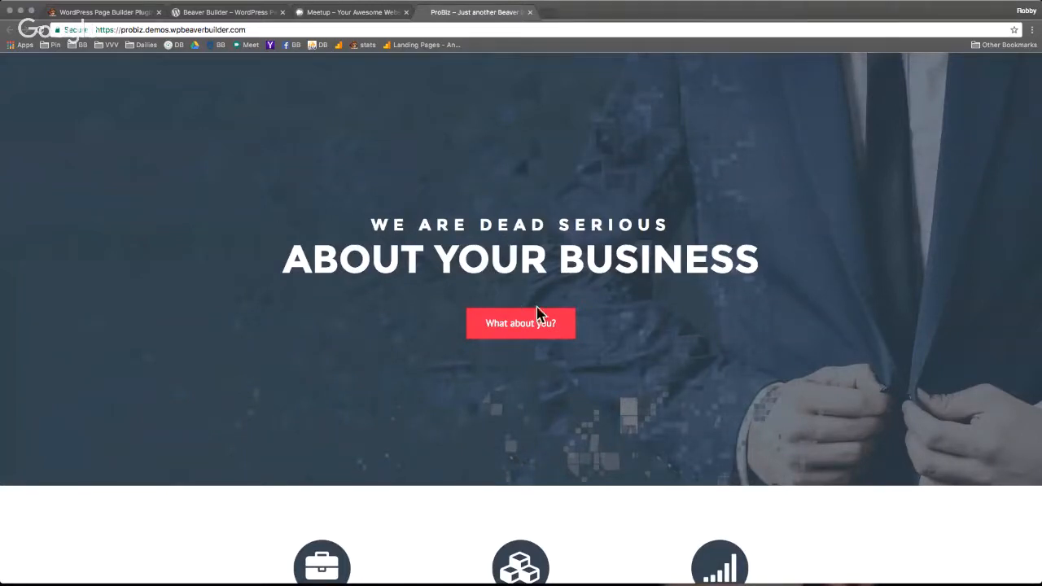
click(345, 15)
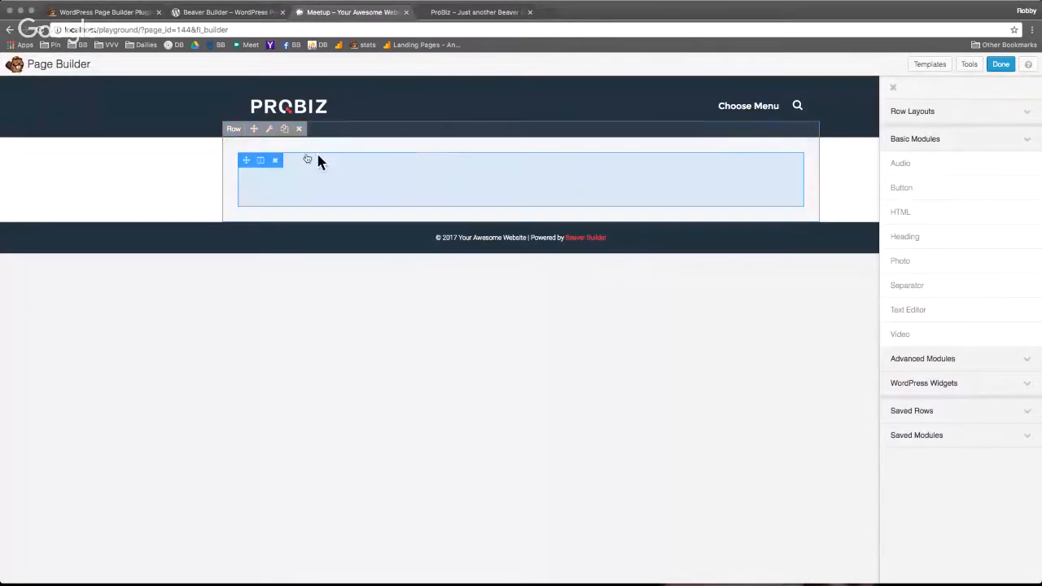
Step: Open the one-column row's settings and review its width, height, color, background and border style options
click(270, 130)
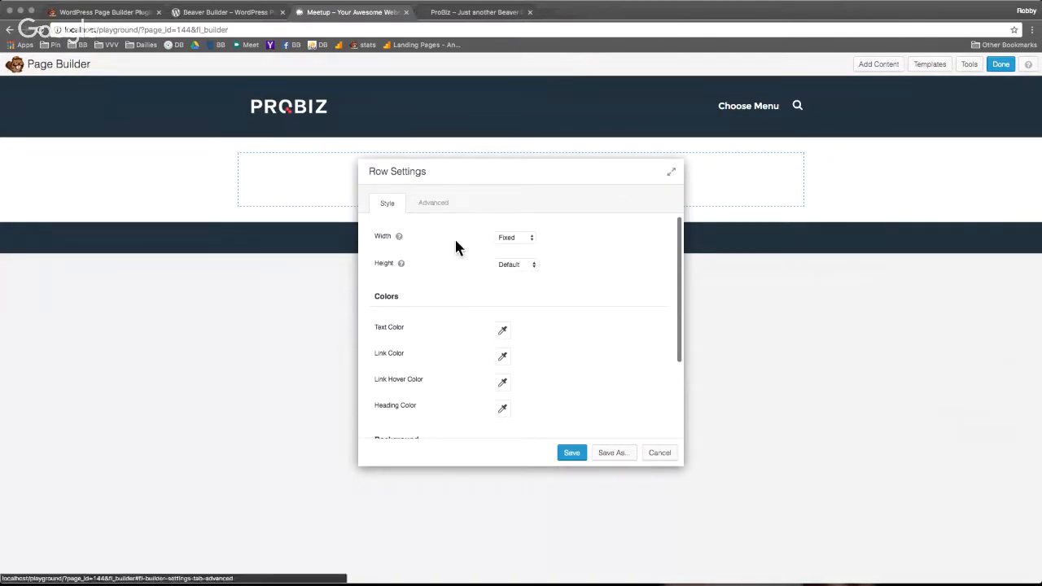
scroll(455, 238, down, 3)
scroll(481, 315, up, 2)
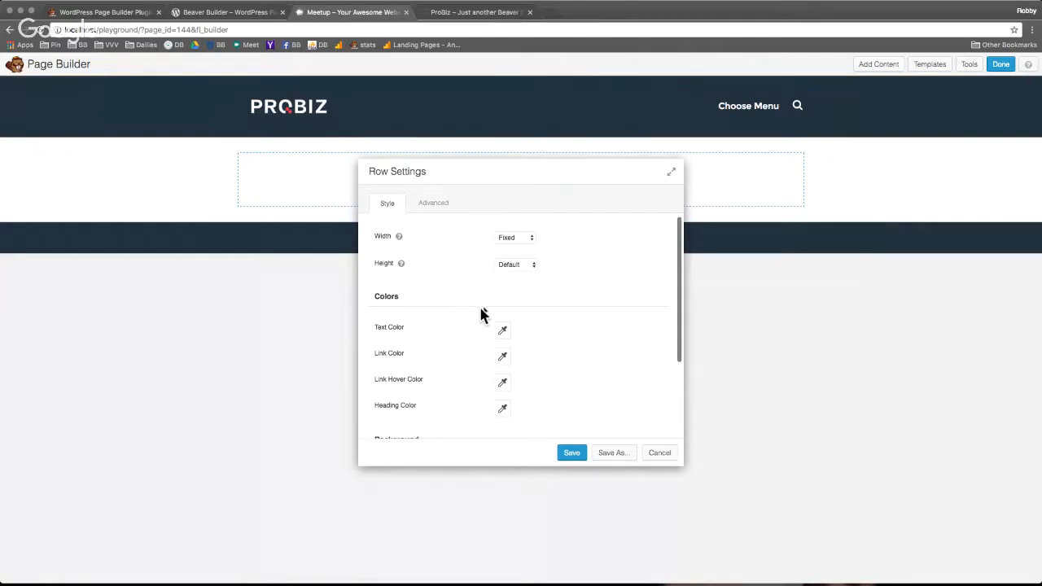
scroll(492, 309, down, 3)
scroll(500, 309, up, 3)
scroll(476, 338, down, 4)
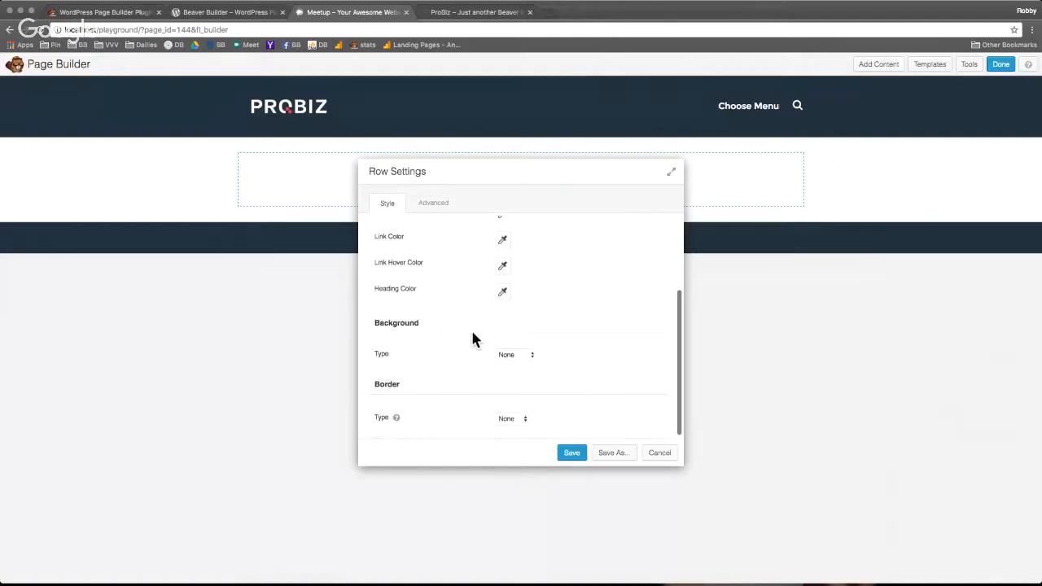
scroll(476, 340, up, 4)
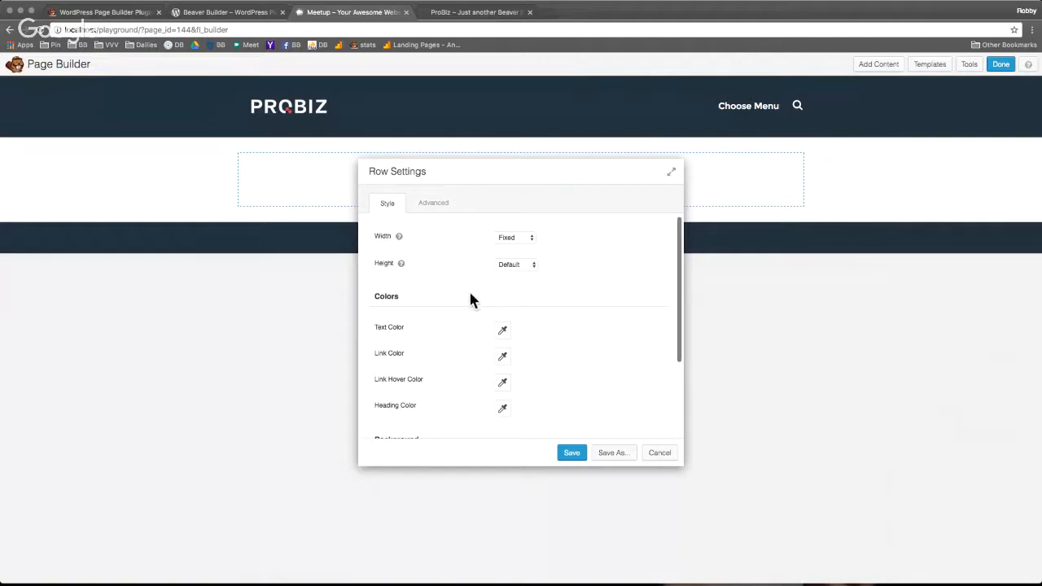
scroll(457, 298, down, 3)
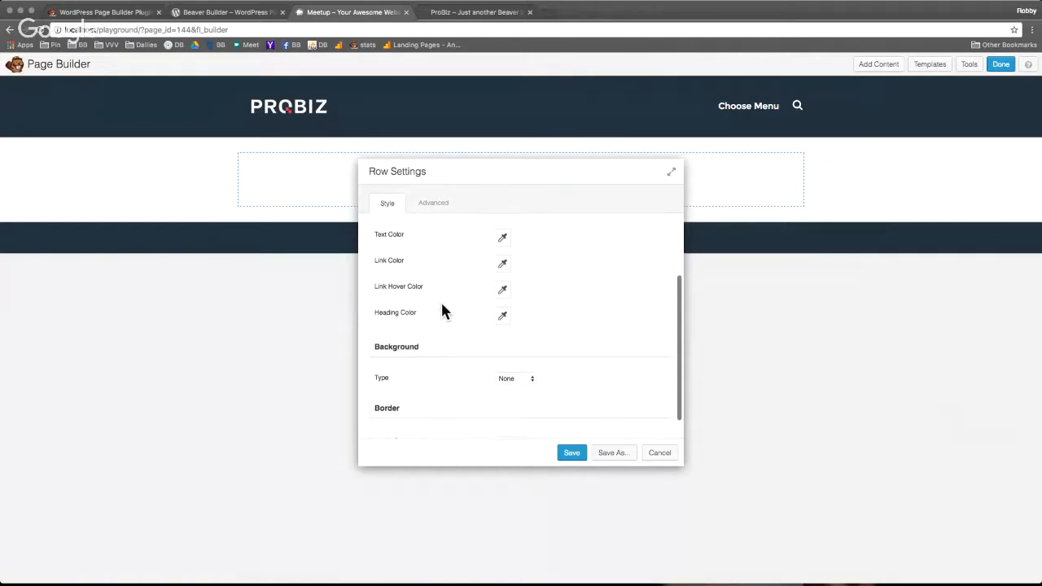
scroll(441, 301, up, 3)
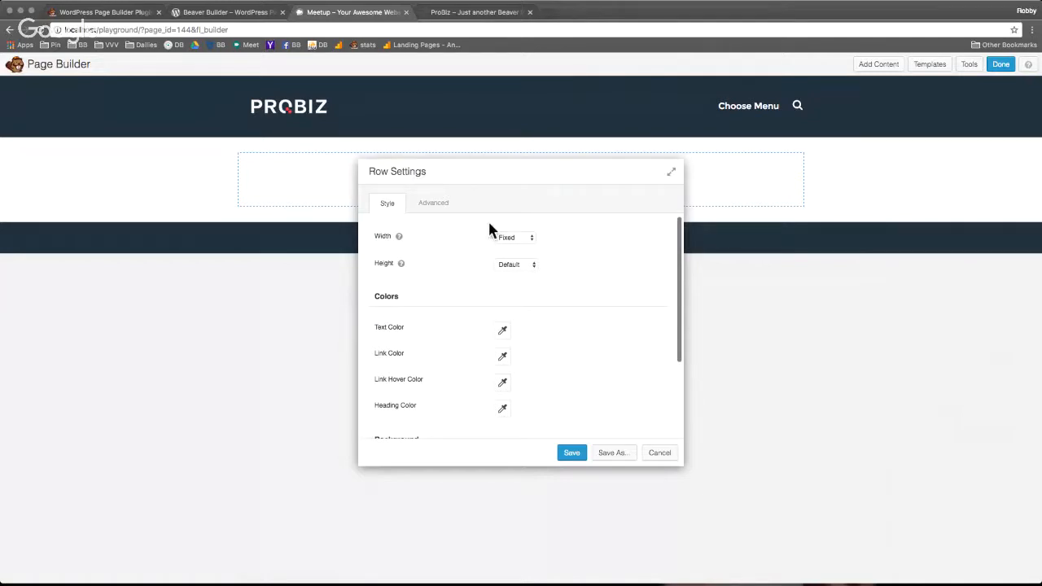
Step: Set the row's background type to Photo and use biz-header-2.jpg from the media library as the background image
scroll(458, 285, down, 5)
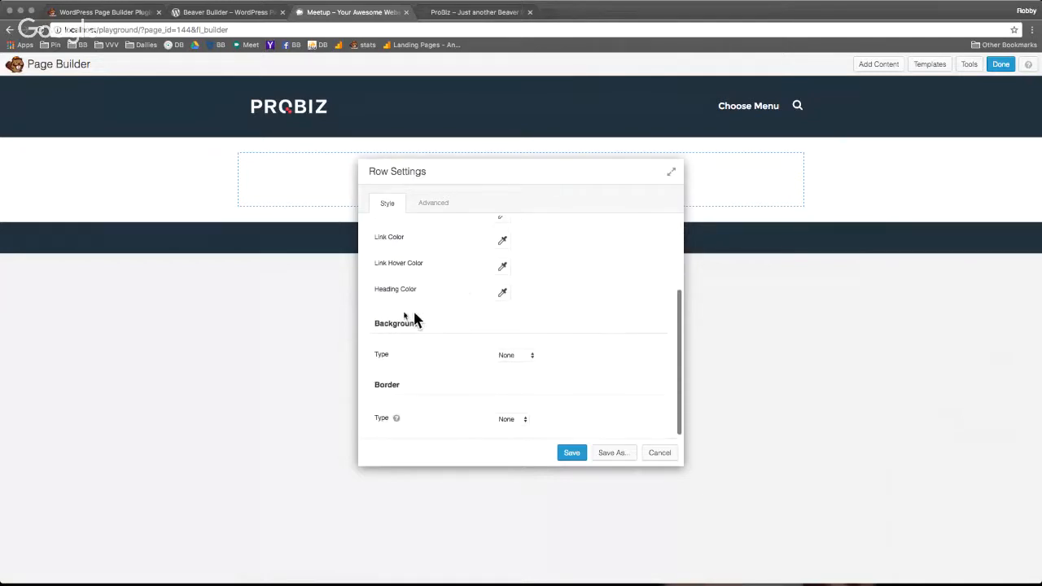
scroll(435, 357, down, 1)
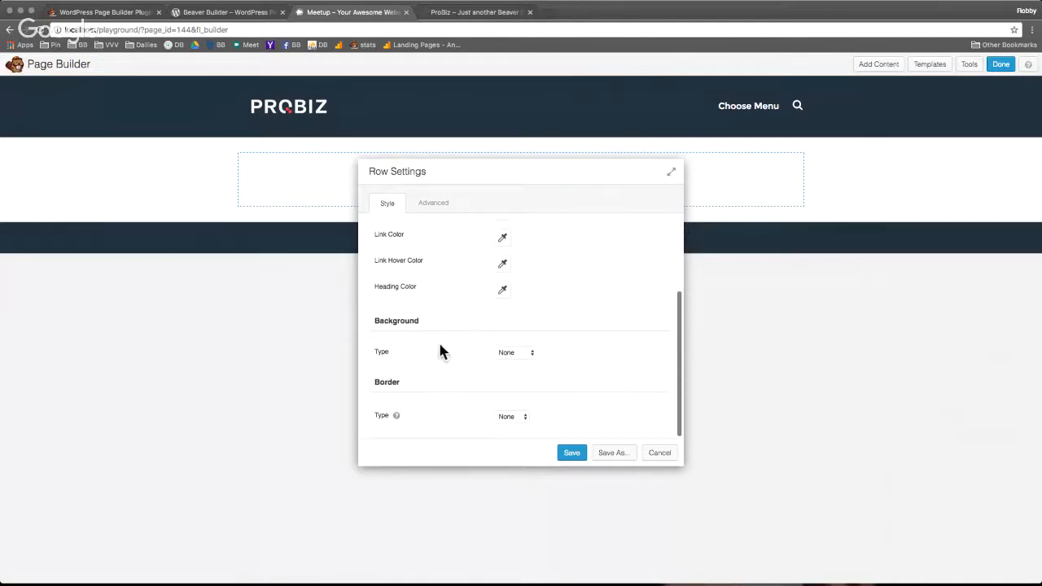
click(528, 372)
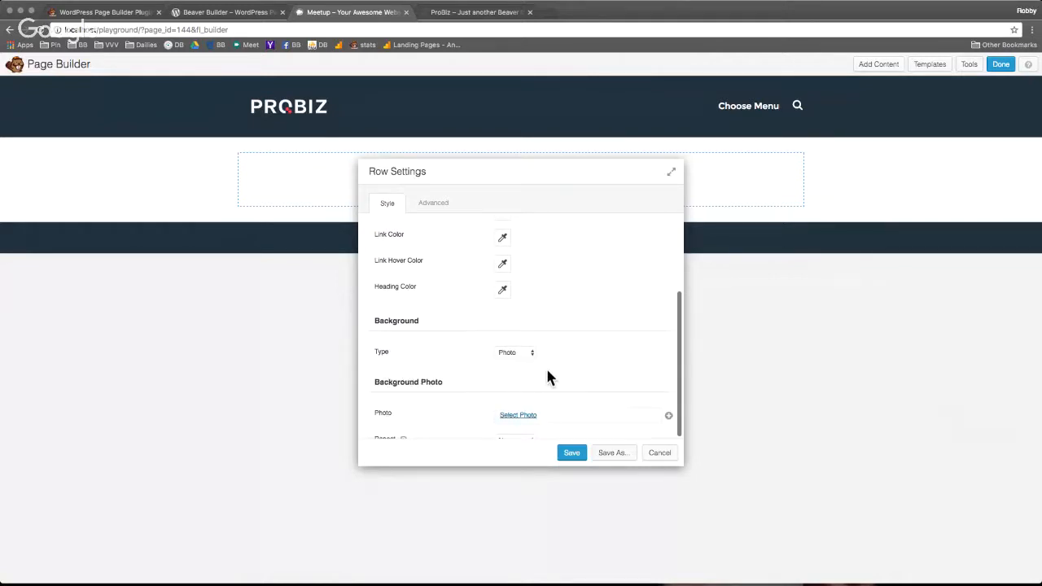
scroll(624, 342, down, 3)
scroll(624, 342, down, 1)
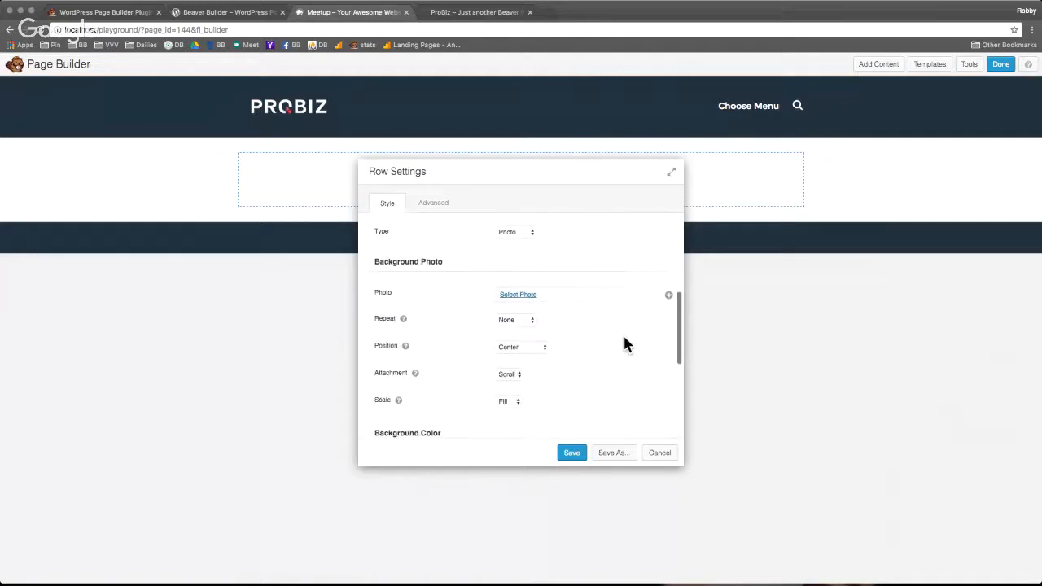
click(520, 293)
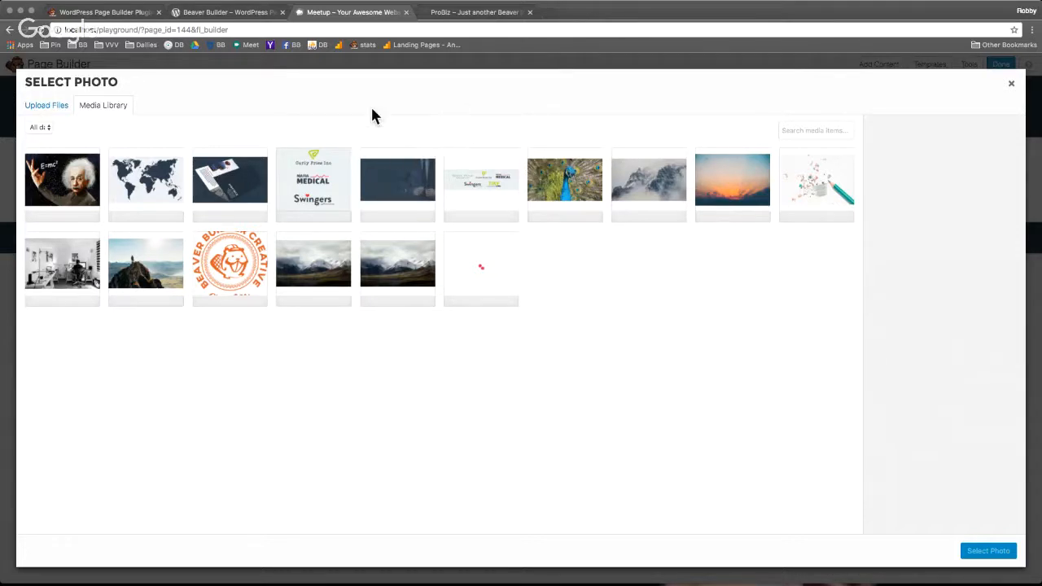
click(393, 188)
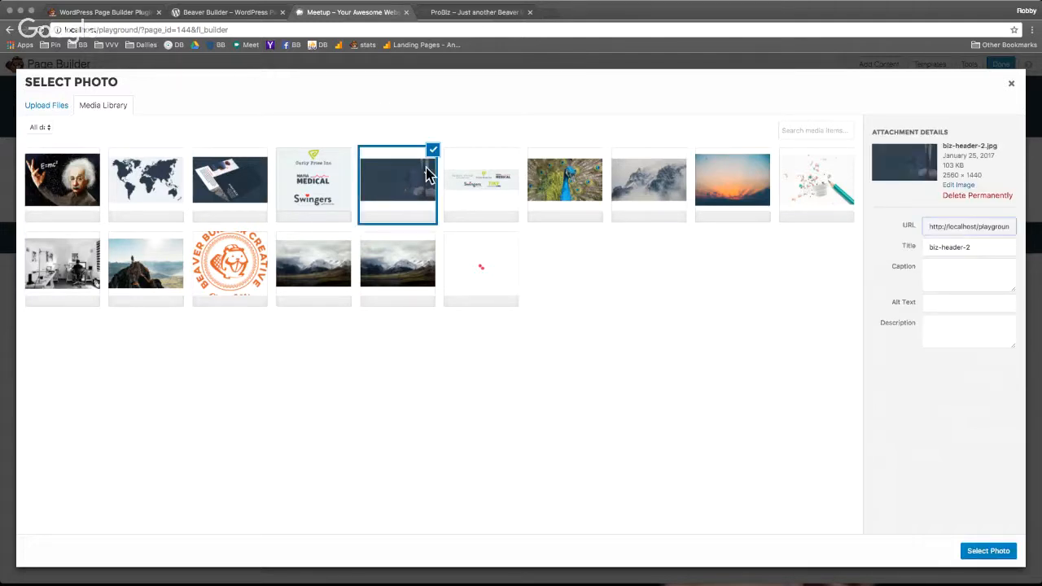
click(996, 551)
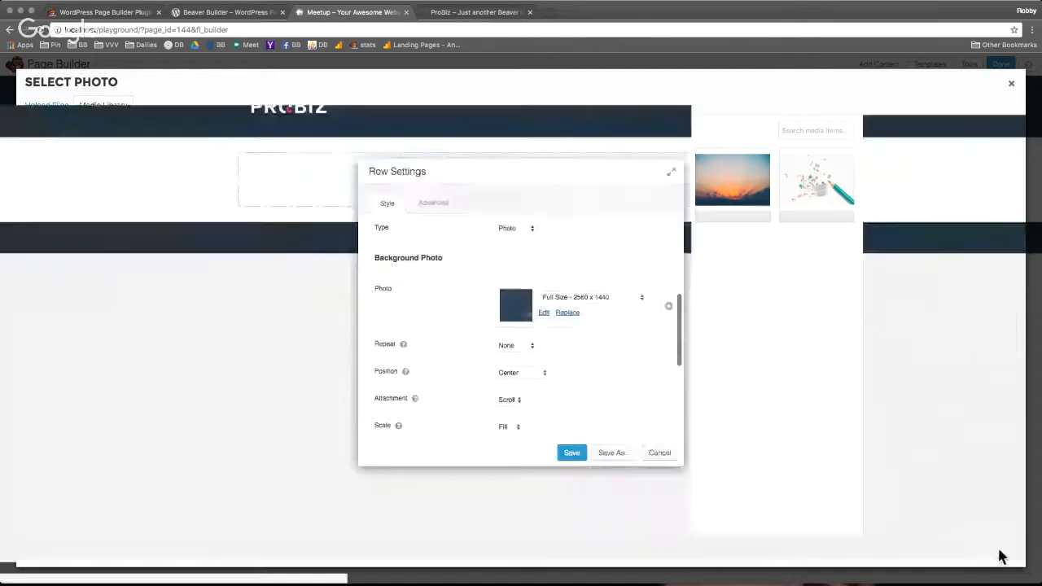
Step: Move the Row Settings dialog clear of the row and set the row's width to Full Width
drag(570, 176, 811, 270)
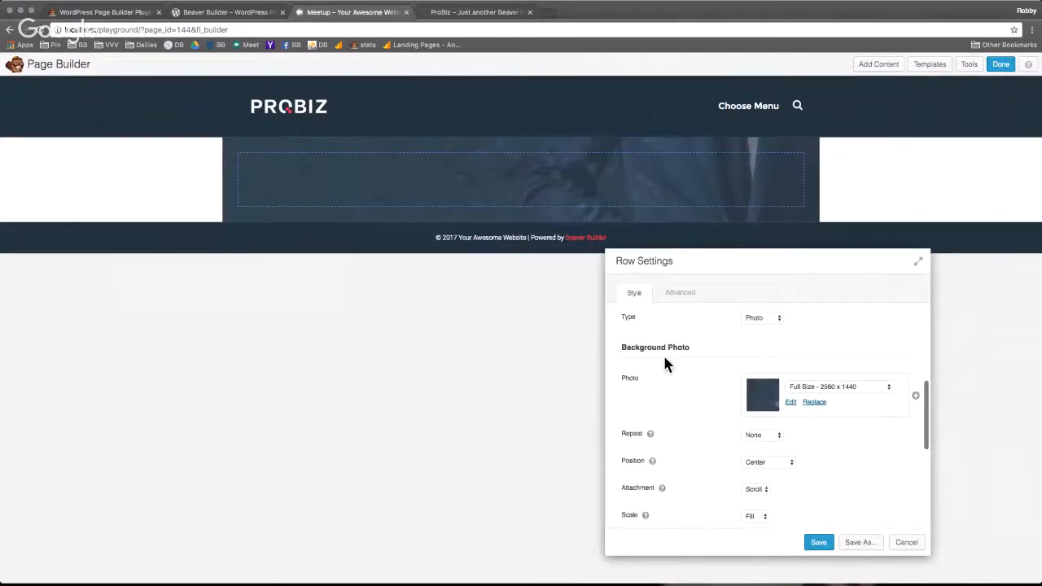
scroll(675, 373, up, 5)
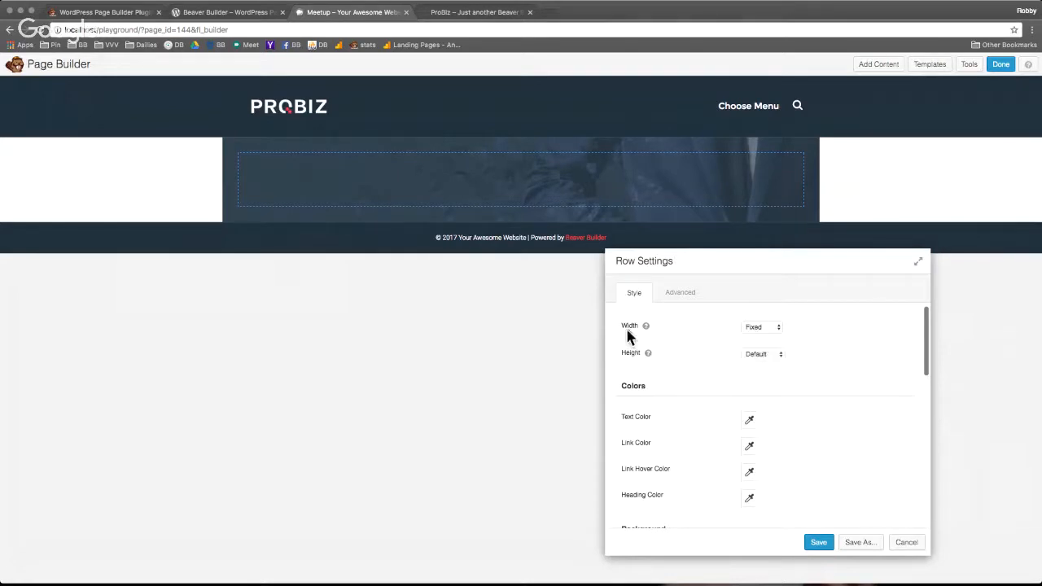
mouse_move(645, 327)
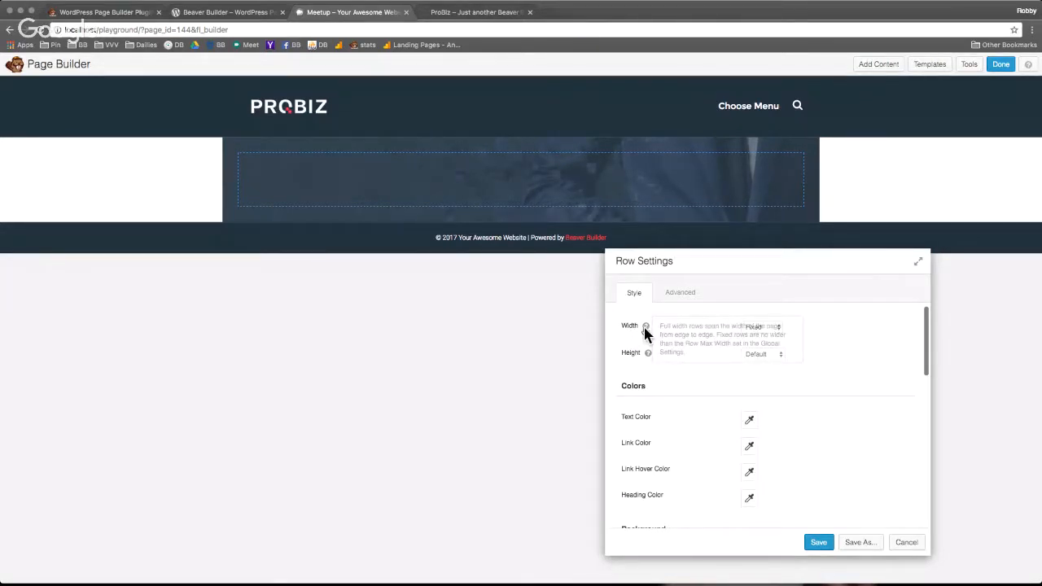
click(769, 340)
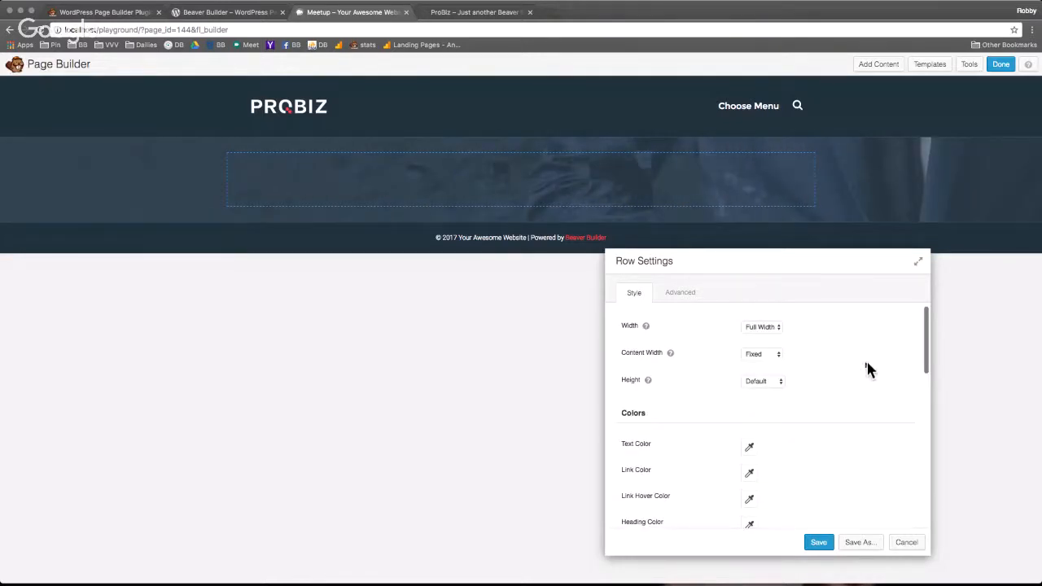
Step: Set the row's background color to near-black #00000a and close the color picker
scroll(859, 371, down, 10)
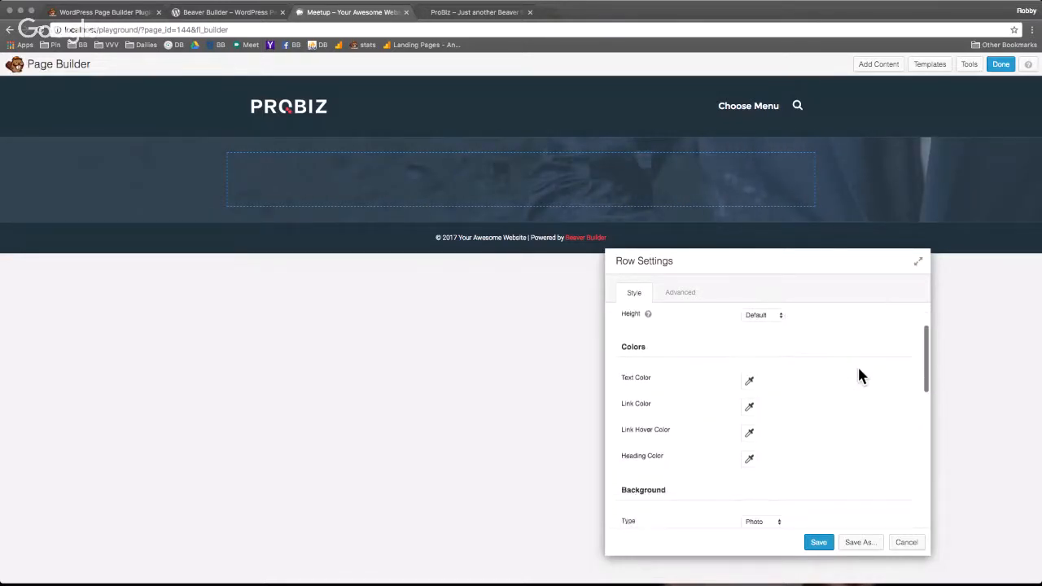
scroll(859, 370, down, 5)
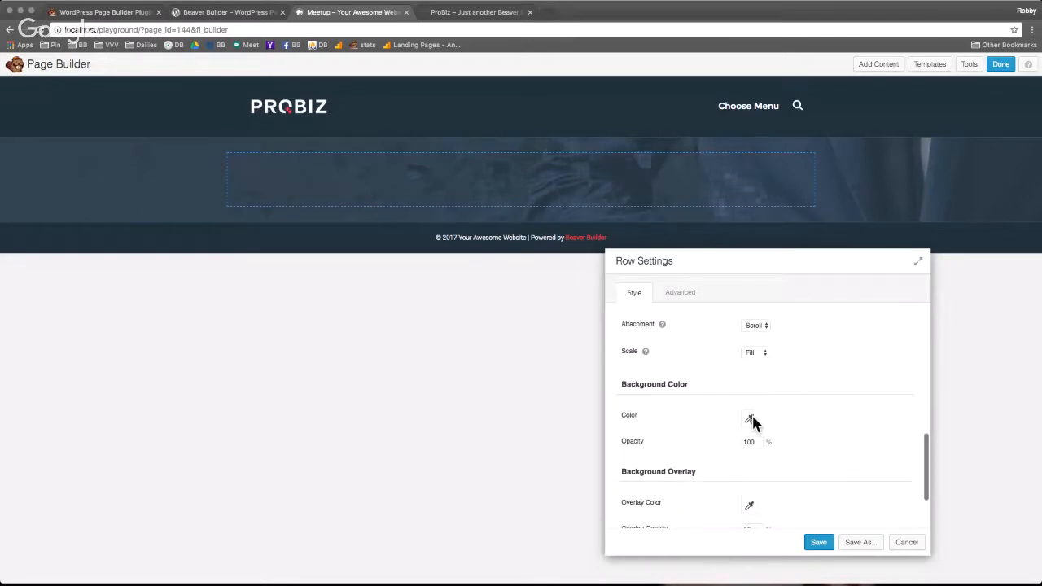
click(750, 418)
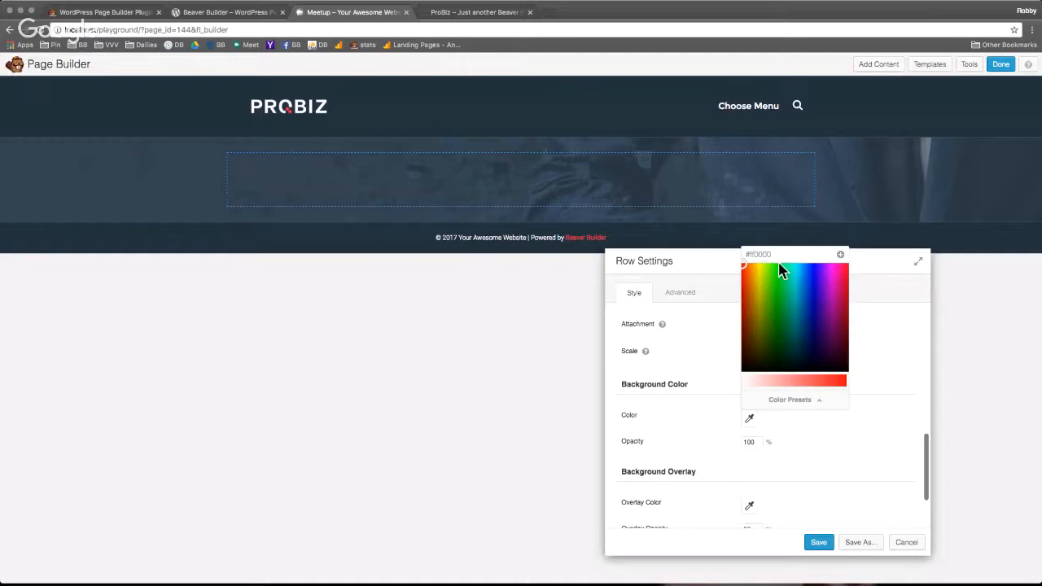
drag(805, 303, 816, 368)
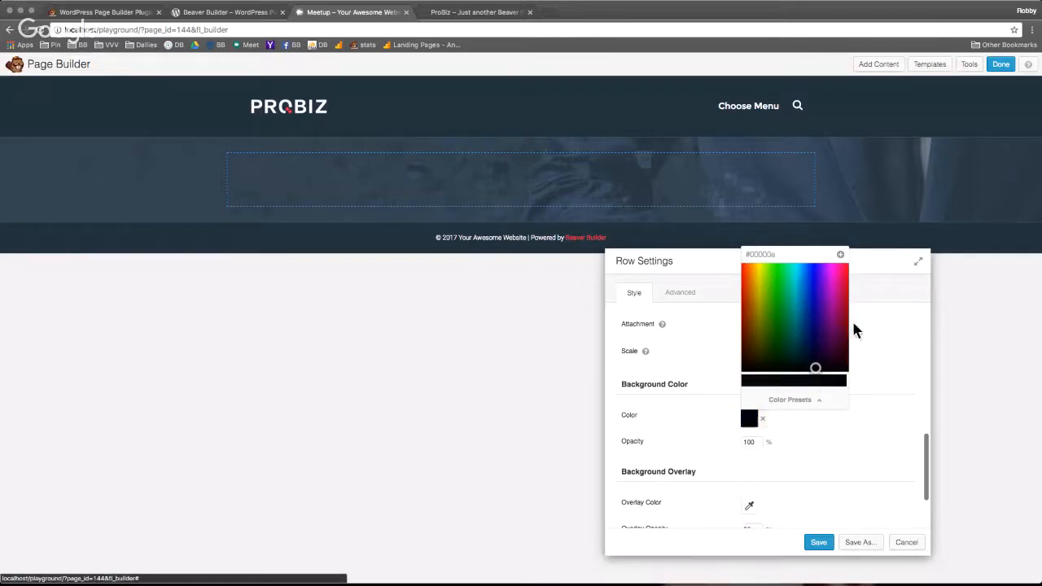
click(863, 444)
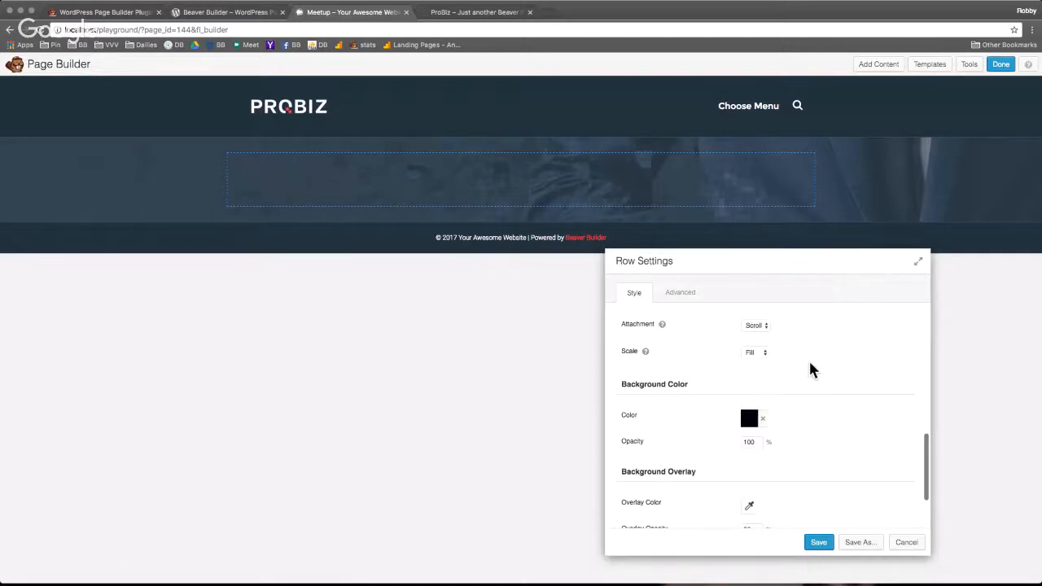
scroll(807, 368, up, 2)
scroll(782, 407, down, 1)
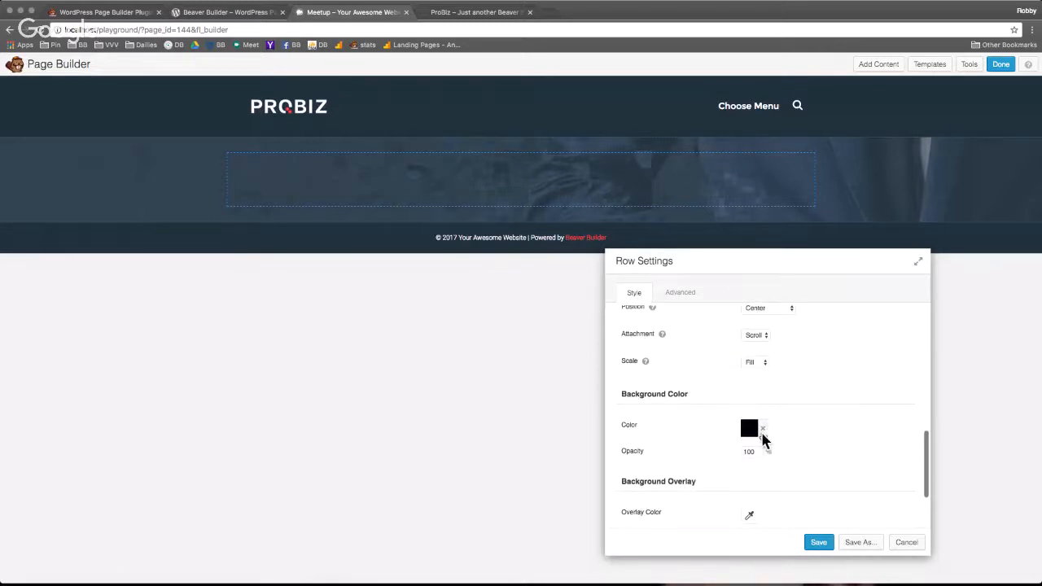
Step: Remove the row's background color
click(763, 429)
scroll(793, 429, down, 3)
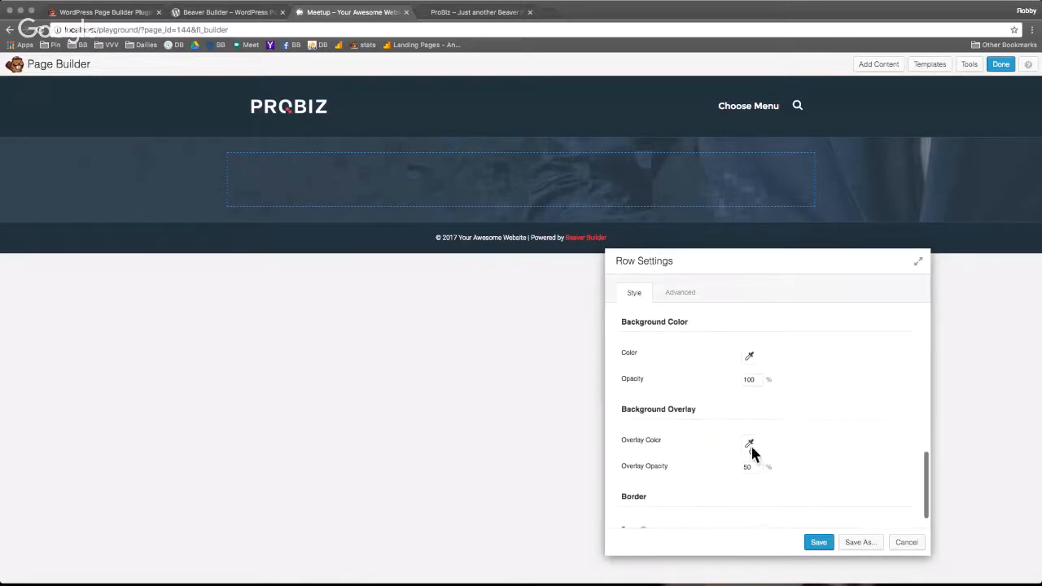
Step: Try a near-black background overlay on the row at 20% and 80% opacity, and clear the overlay color
click(750, 445)
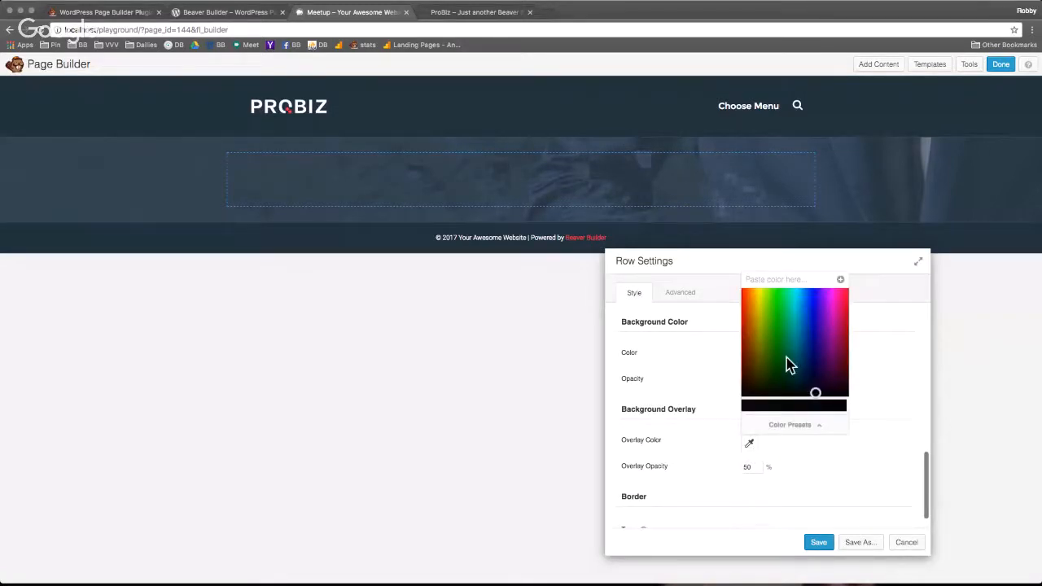
click(810, 393)
click(885, 369)
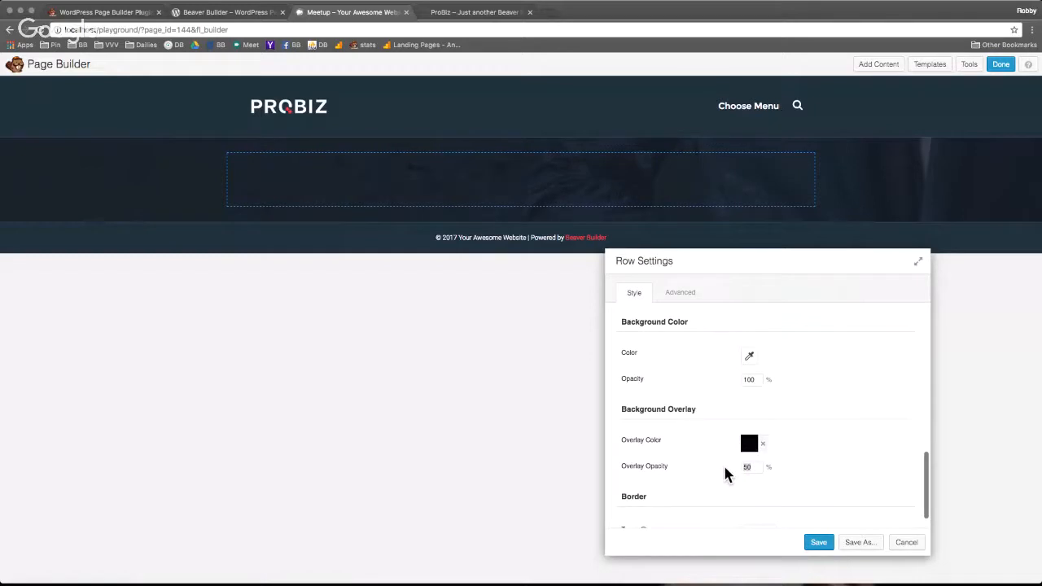
text(20)
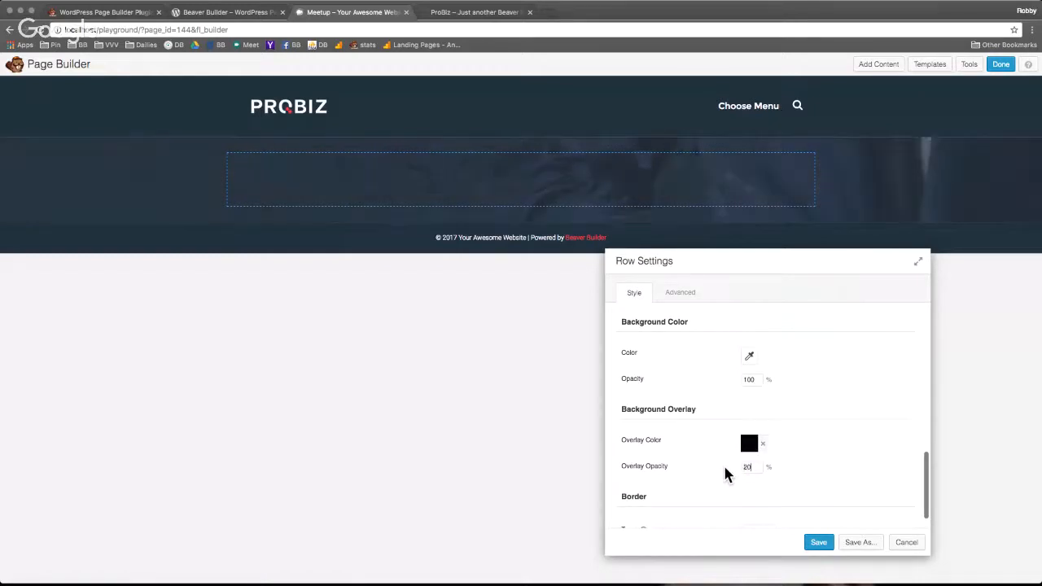
key(BackSpace)
key(BackSpace)
text(80)
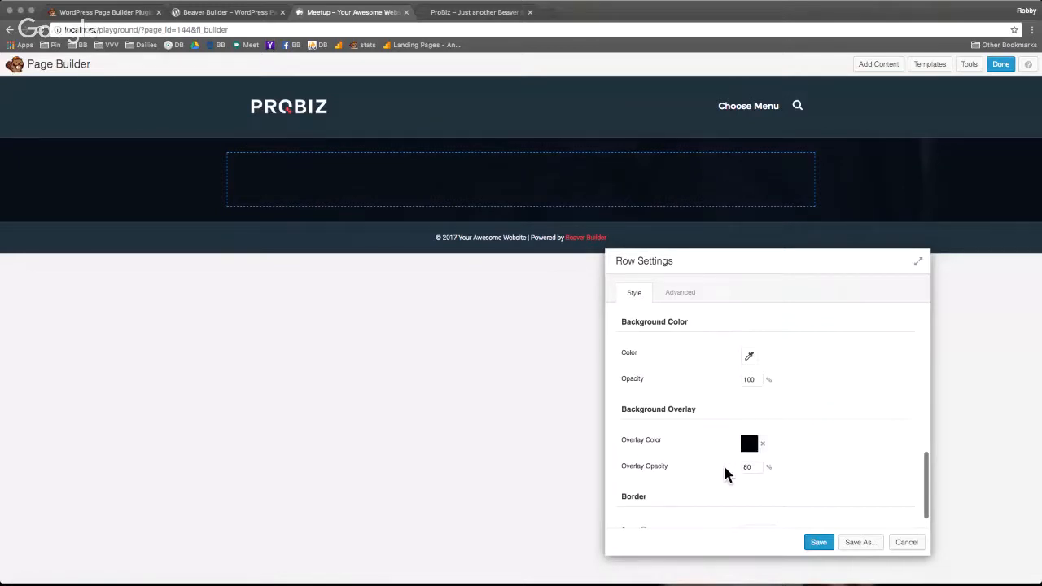
key(super+a)
click(763, 443)
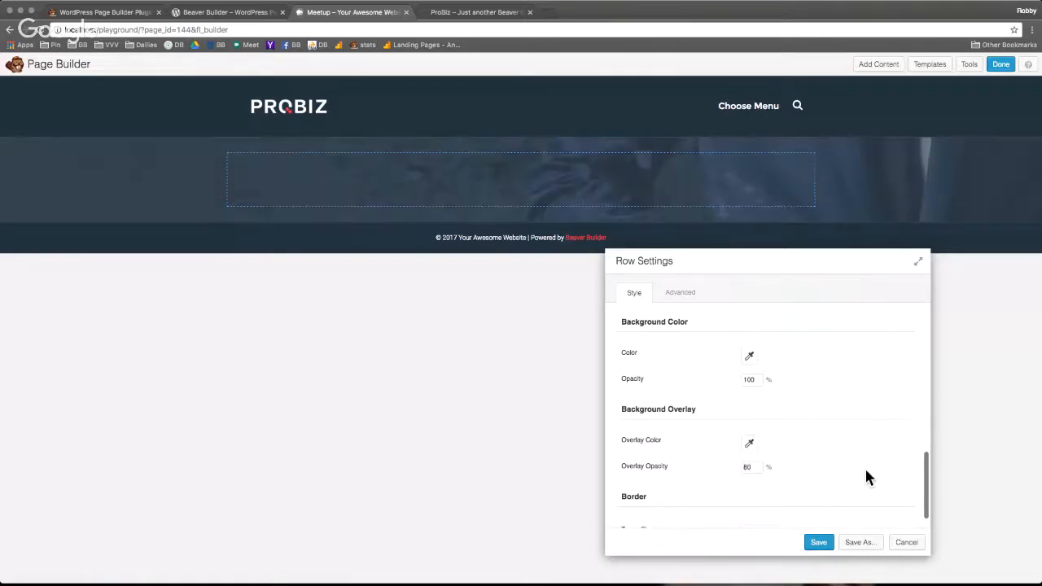
Step: Return to the start of the row's style settings and save the row
scroll(865, 478, up, 2)
scroll(865, 478, up, 6)
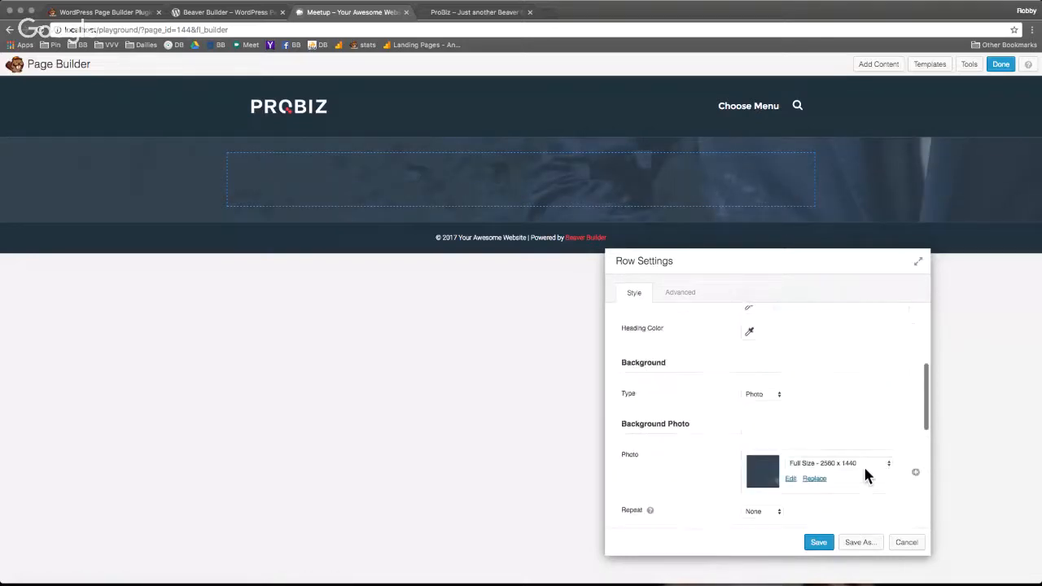
scroll(866, 478, up, 4)
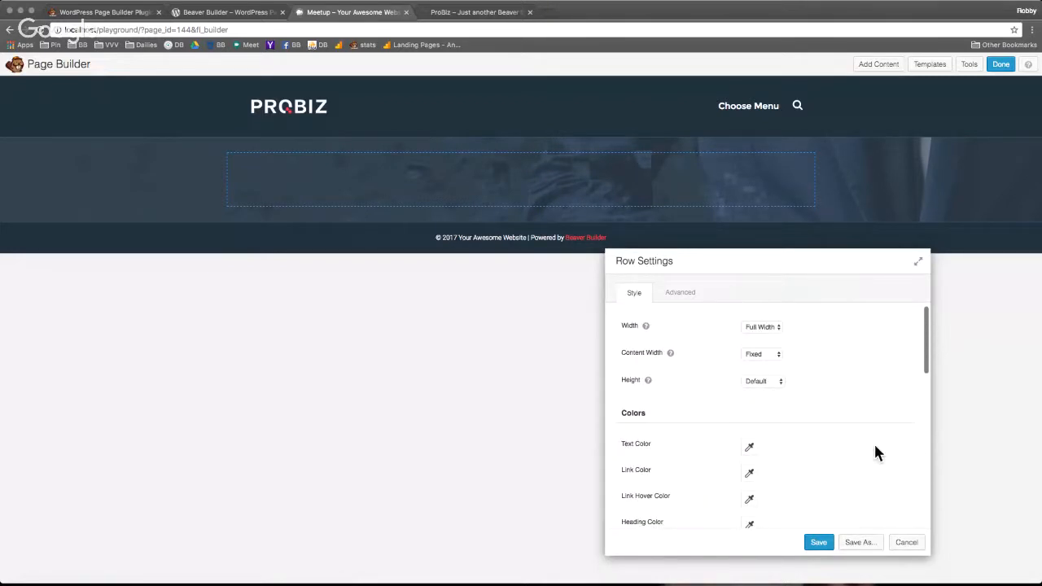
click(819, 543)
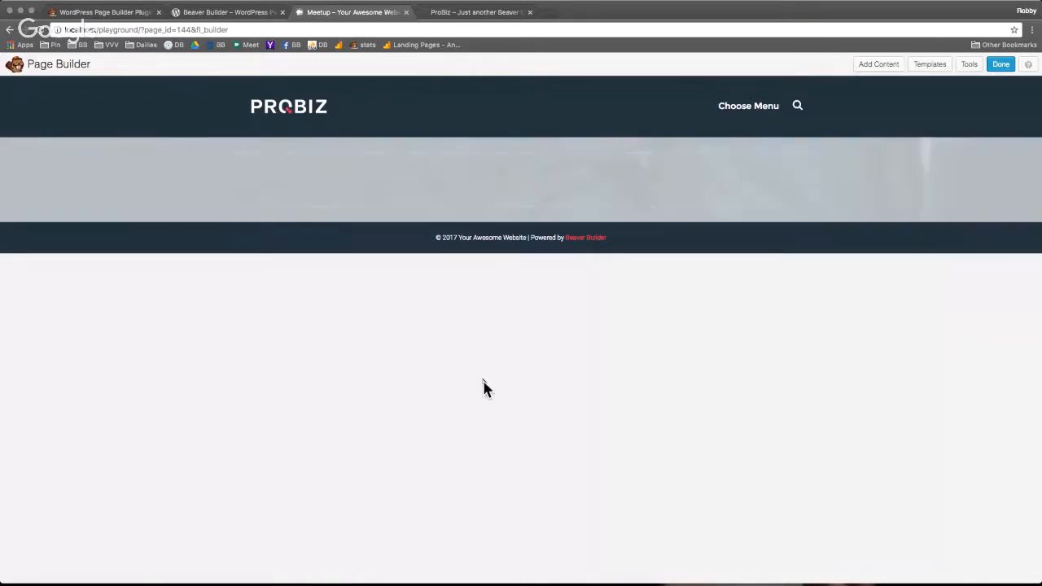
Step: Check the hero text on the ProBiz demo page and add a Heading module to the Meetup page's photo row
click(881, 65)
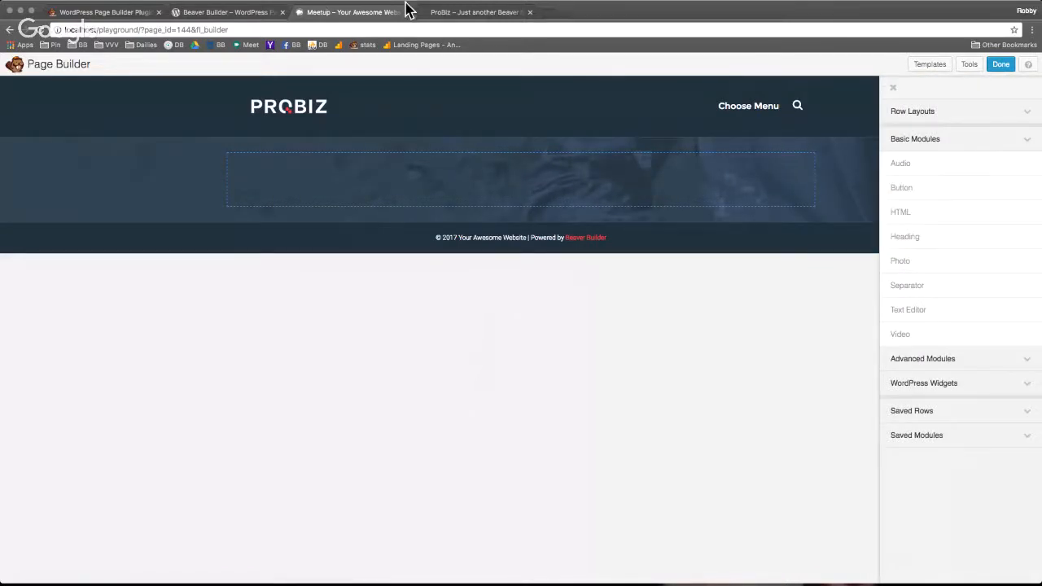
click(459, 14)
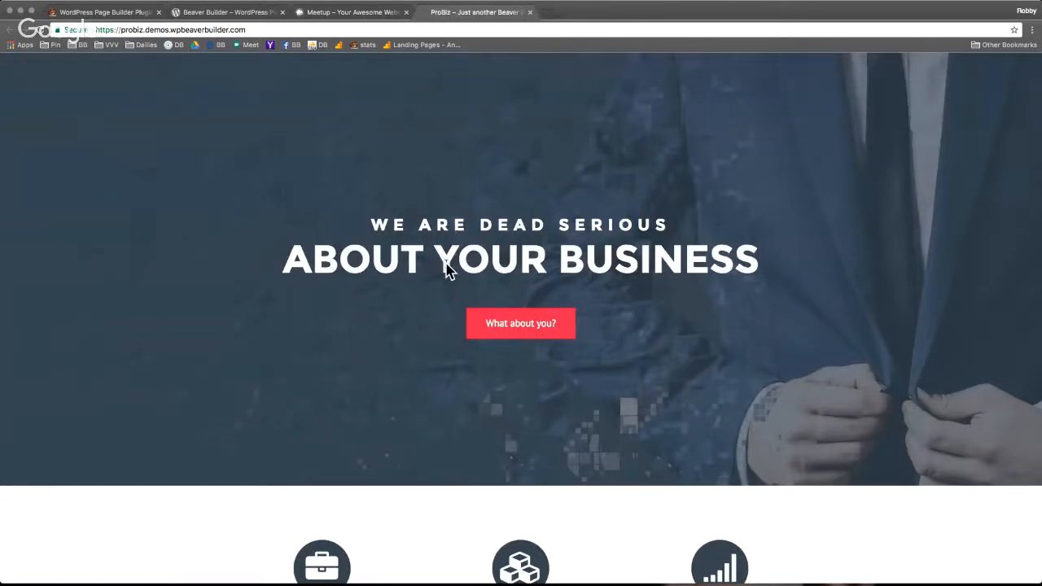
click(355, 13)
click(940, 142)
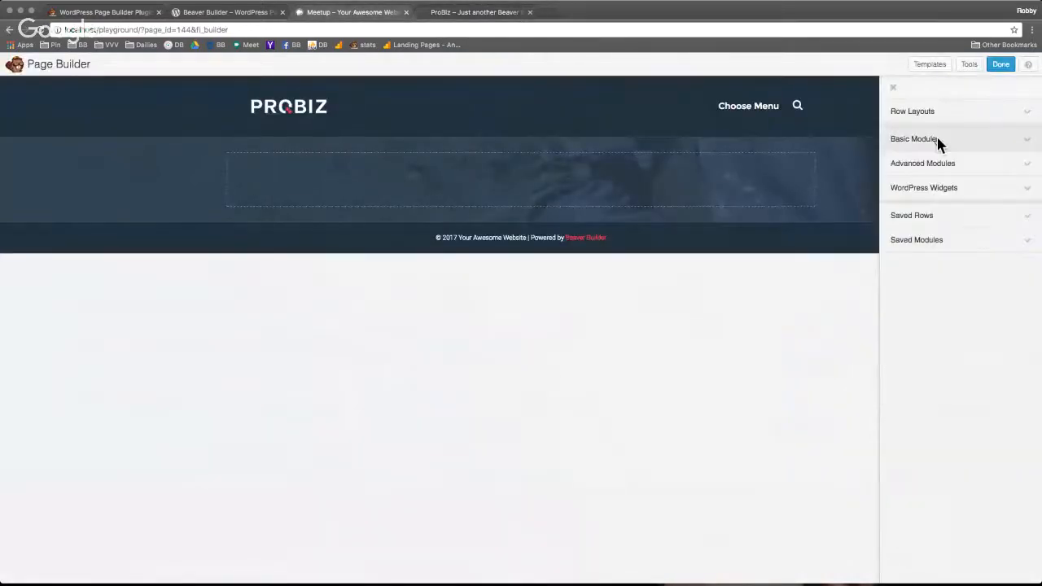
click(941, 144)
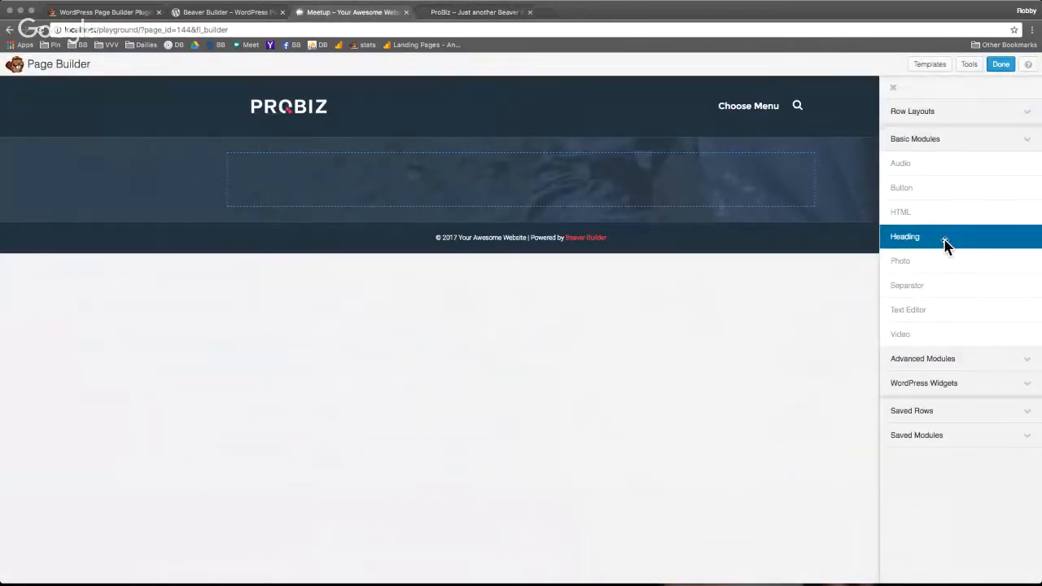
drag(951, 244, 518, 216)
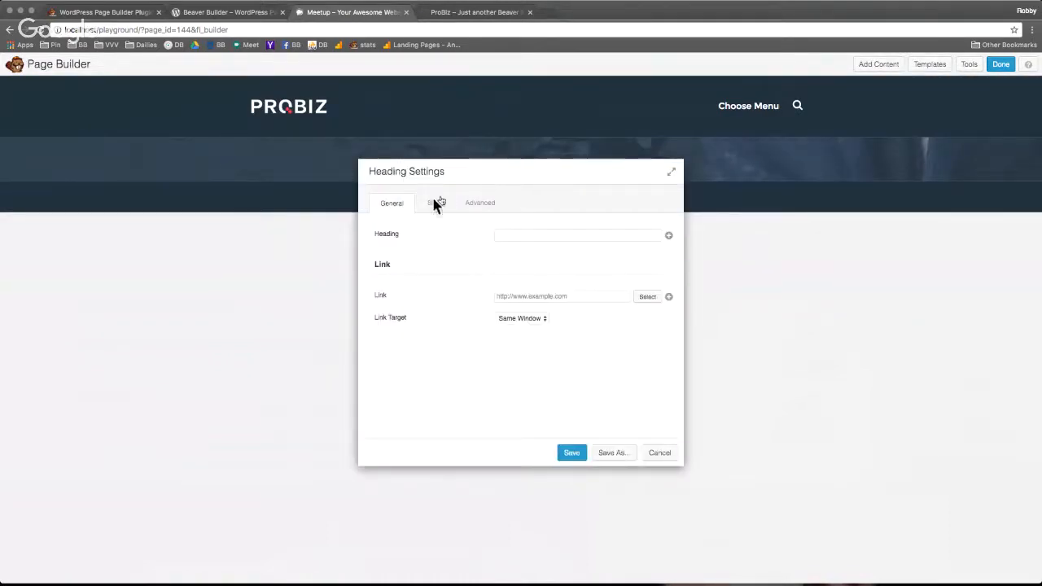
Step: Enter "We Are Dead Serious" as the heading text and move the Heading Settings dialog clear of the row
drag(465, 176, 504, 212)
click(563, 269)
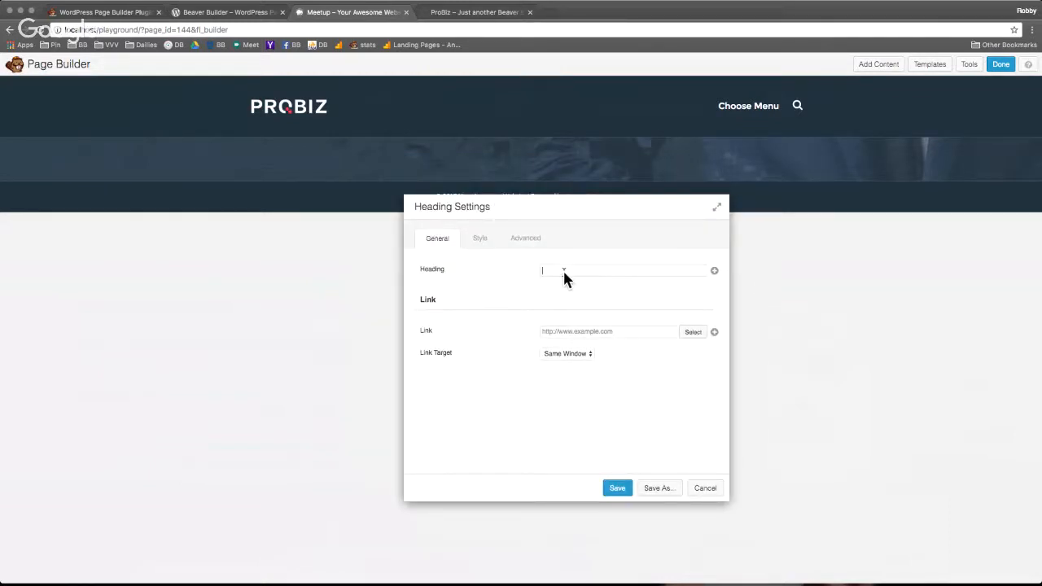
text(We Are D)
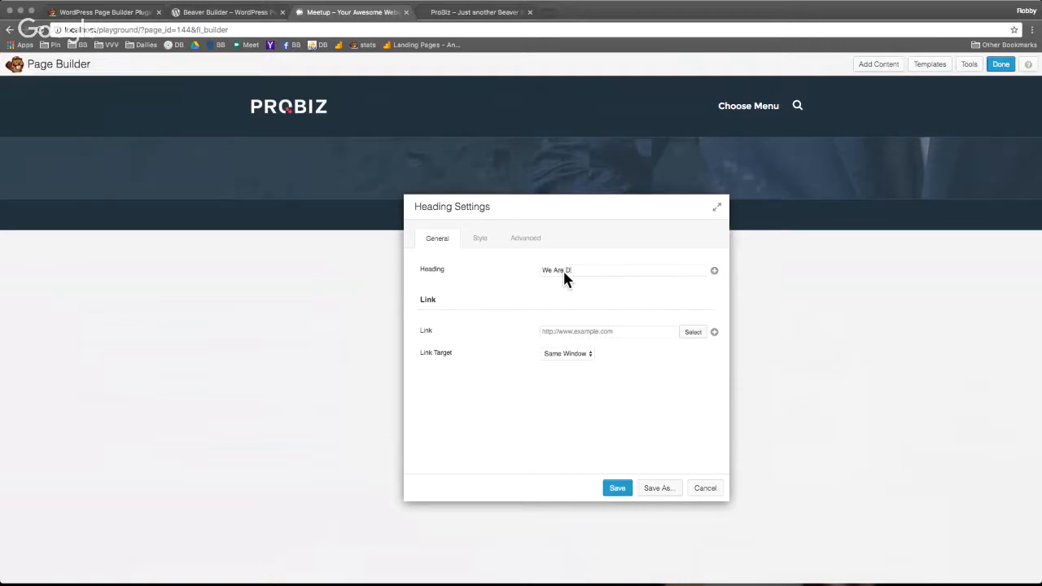
text(ead Serious)
drag(561, 216, 663, 201)
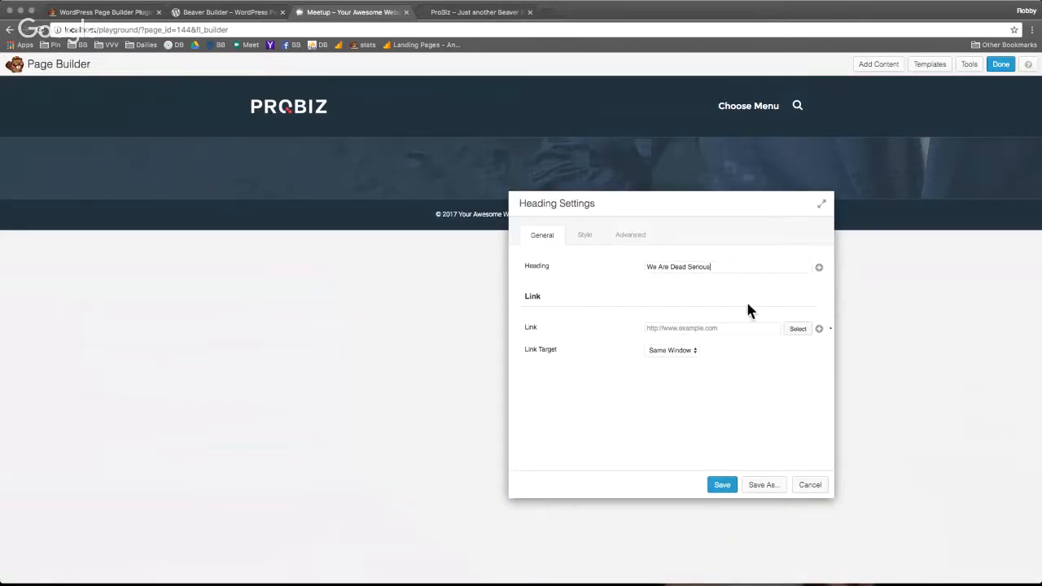
Step: Set the heading's text color to white #ffffff and close the color picker
click(585, 234)
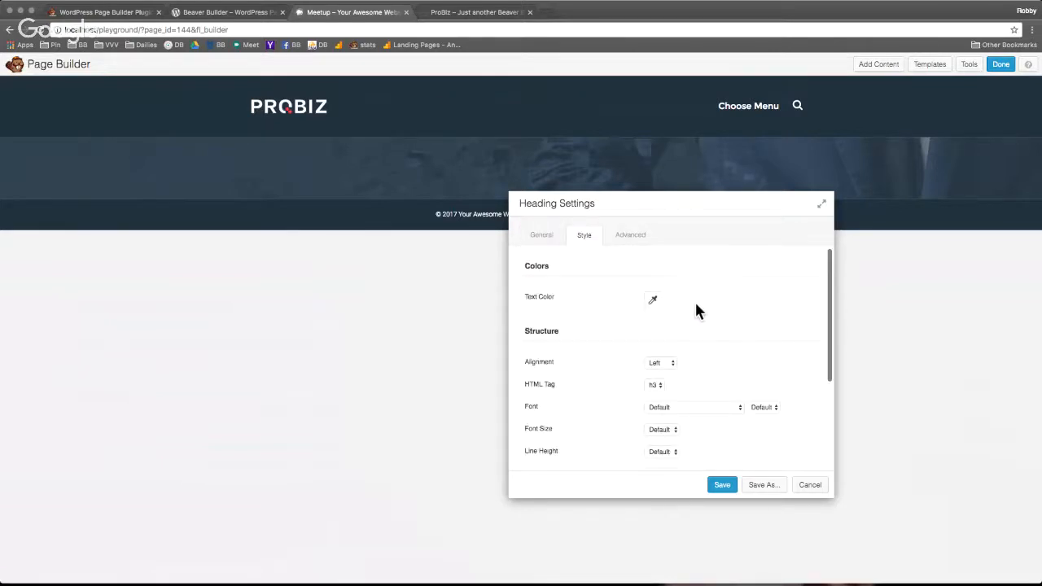
click(652, 301)
drag(683, 319, 643, 321)
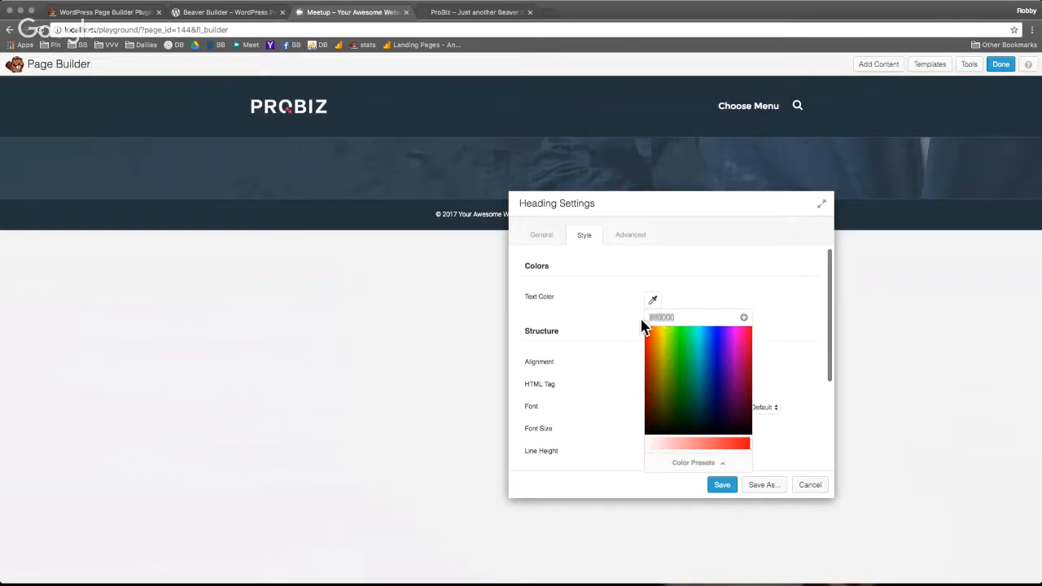
text(#ffffff)
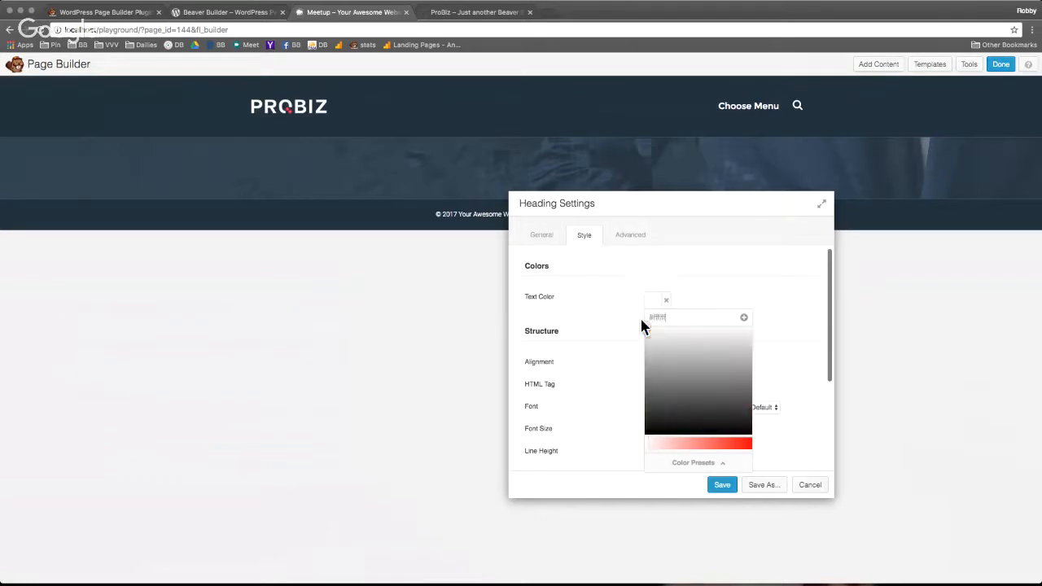
click(714, 280)
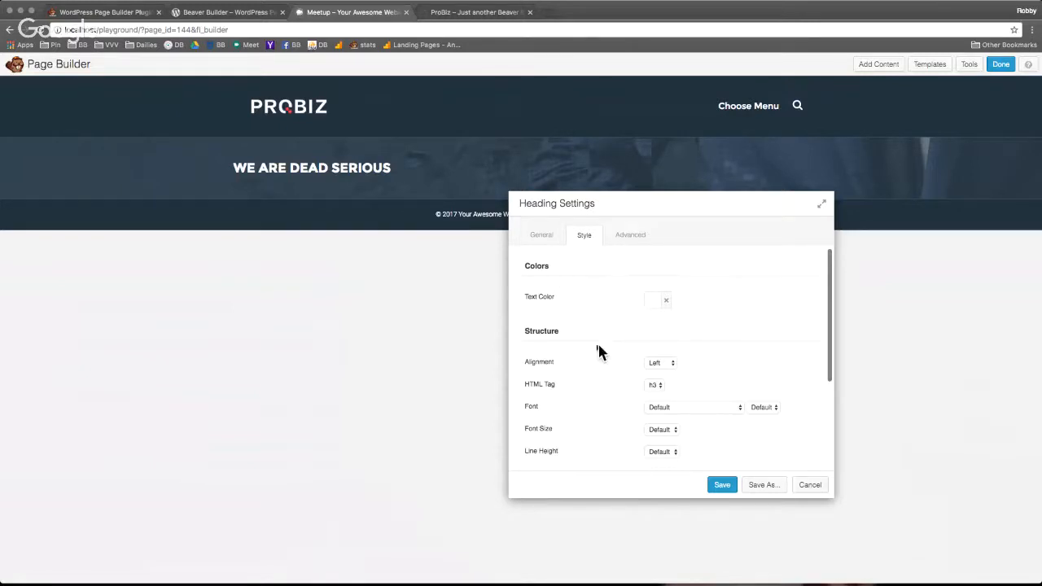
Step: Review the heading's general and style options and set its alignment to Center
click(538, 235)
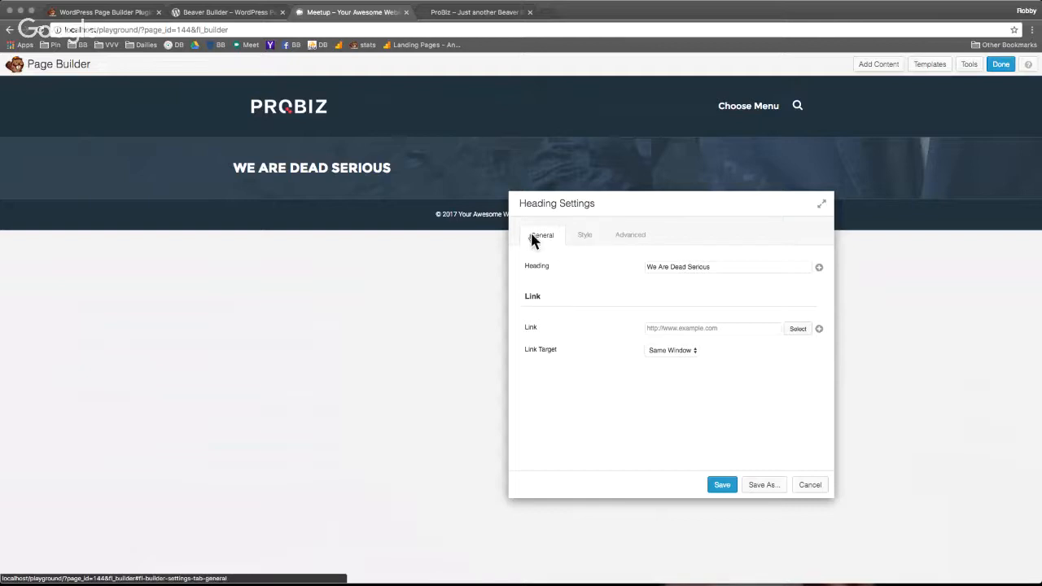
click(586, 237)
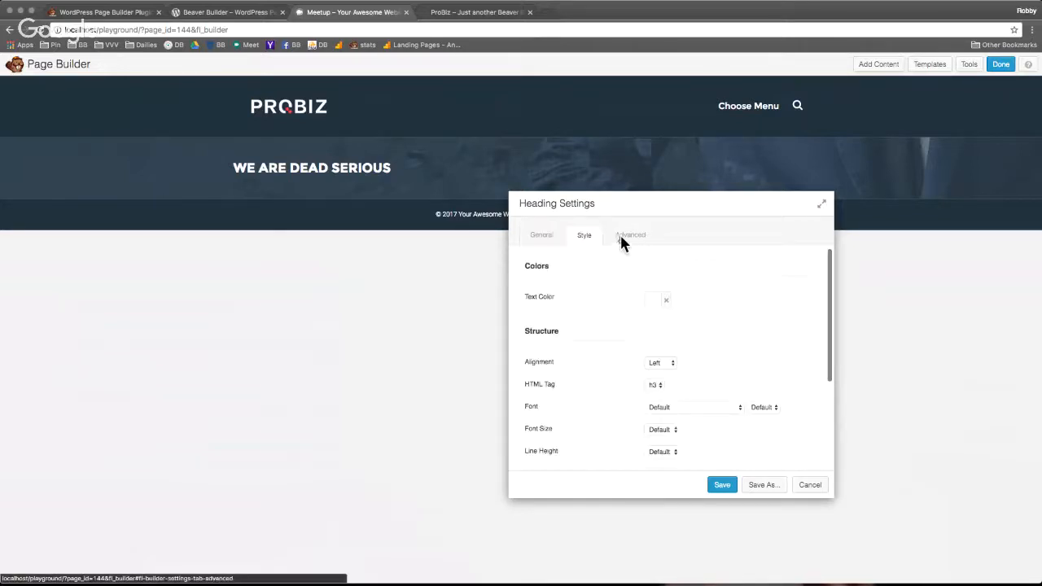
scroll(773, 343, down, 1)
scroll(773, 343, up, 1)
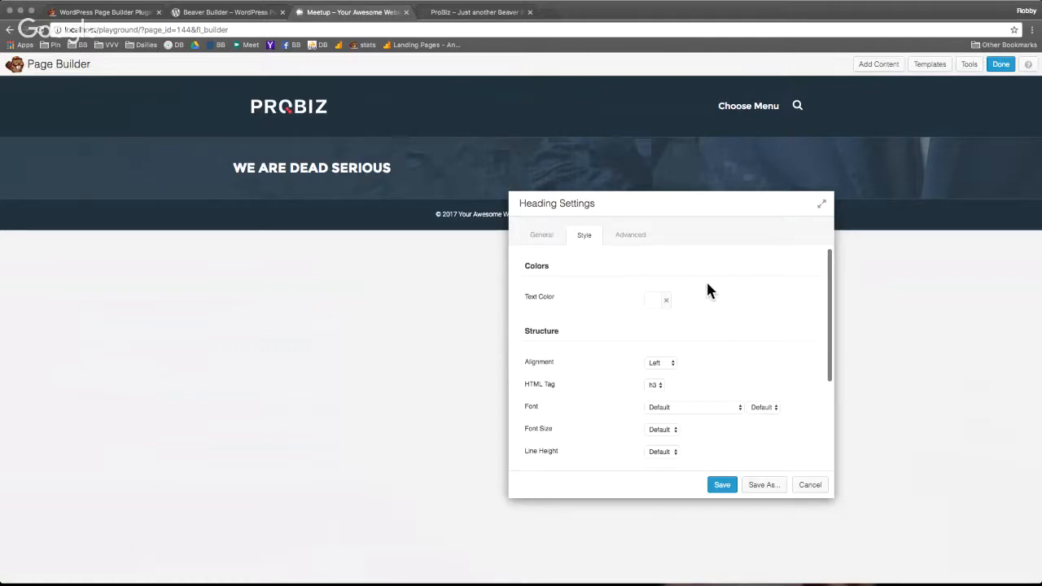
scroll(707, 291, down, 3)
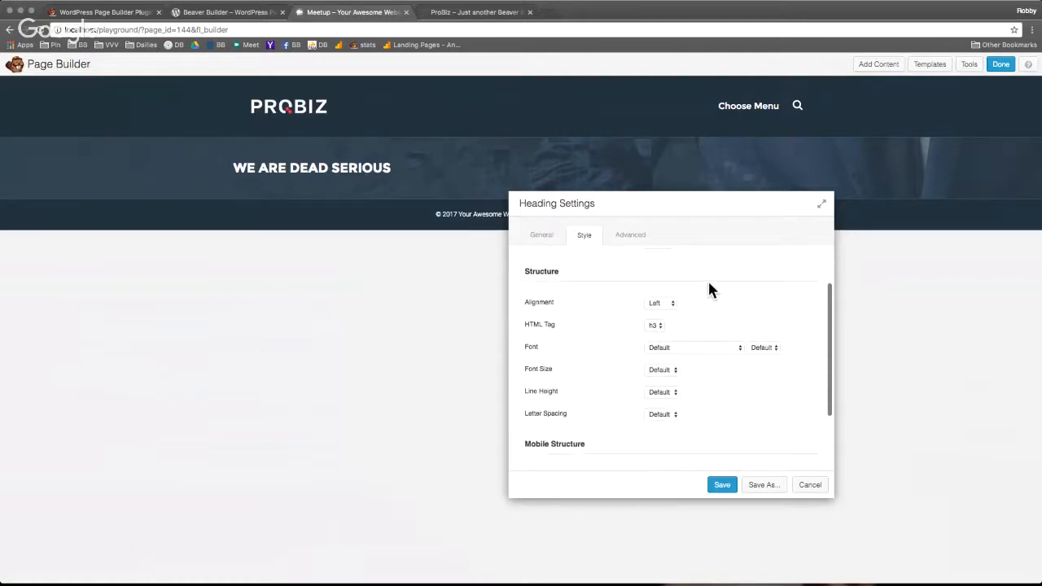
scroll(574, 261, up, 1)
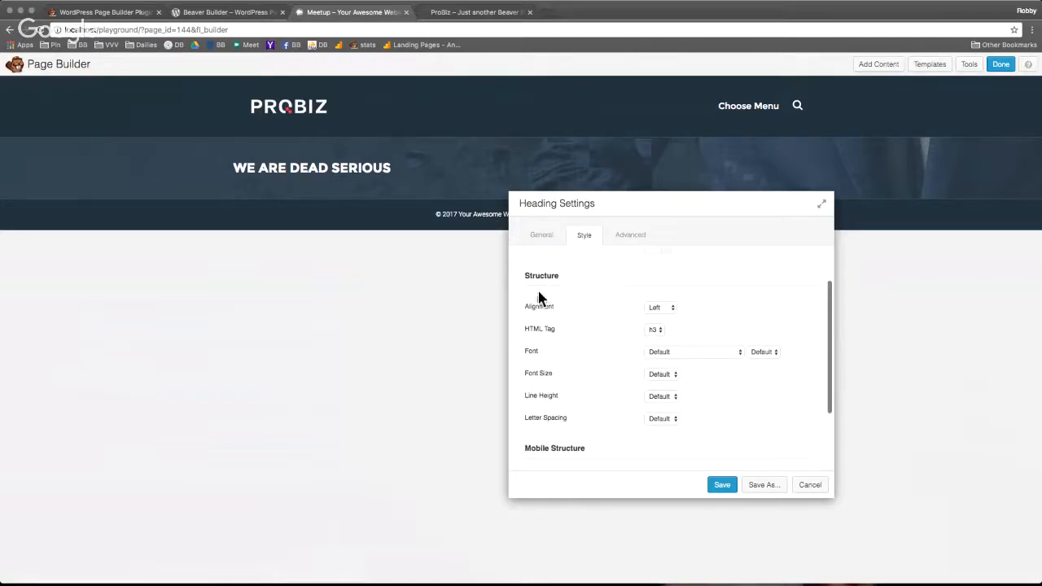
click(664, 312)
click(687, 320)
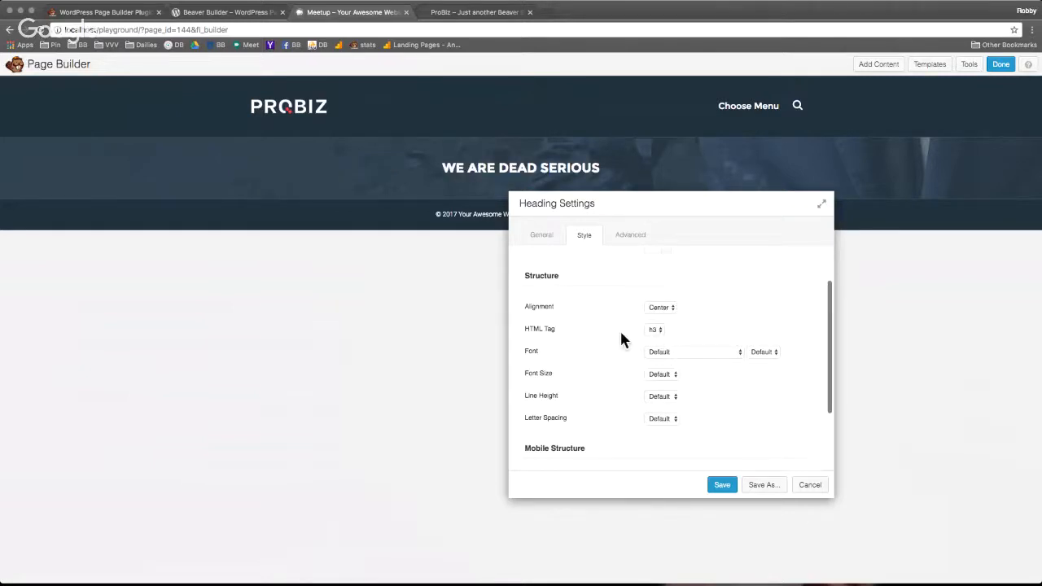
Step: Set the heading's HTML tag to h1 and move the Heading Settings dialog below the row
click(652, 330)
click(709, 265)
drag(652, 203, 643, 227)
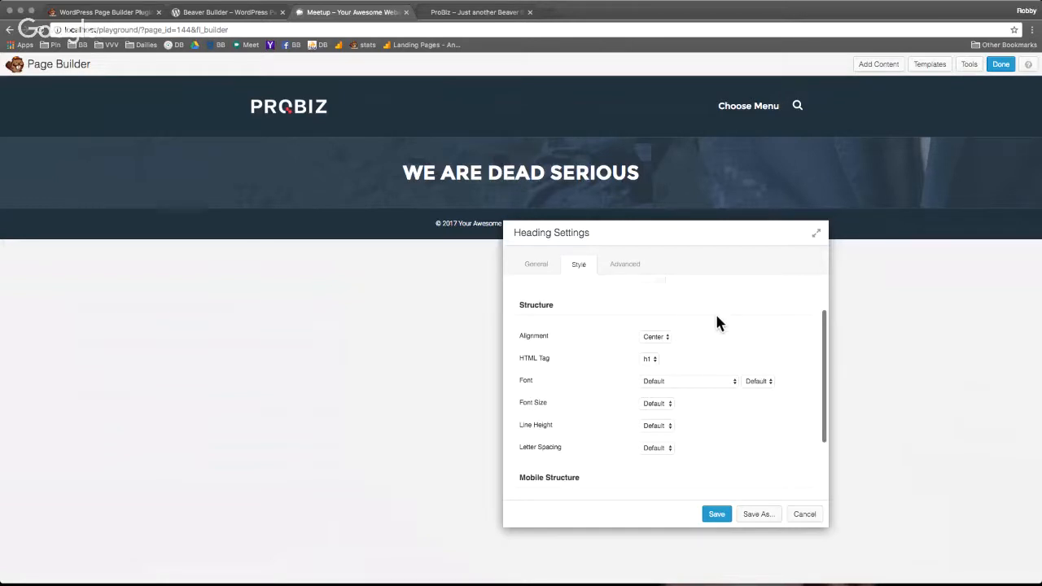
Step: Compare the heading with the ProBiz demo hero and set its custom font size to 32 px
click(448, 14)
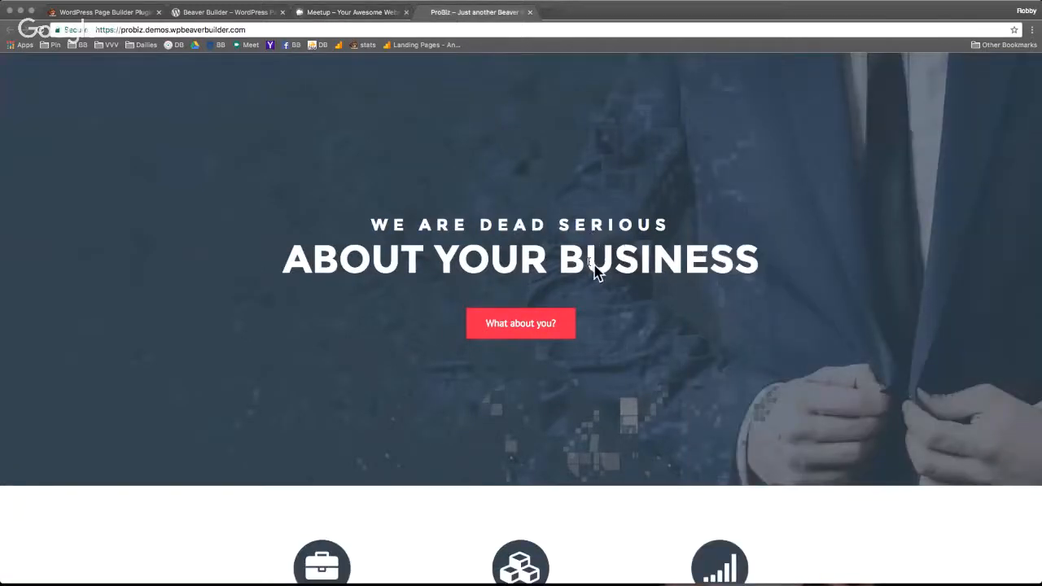
click(334, 13)
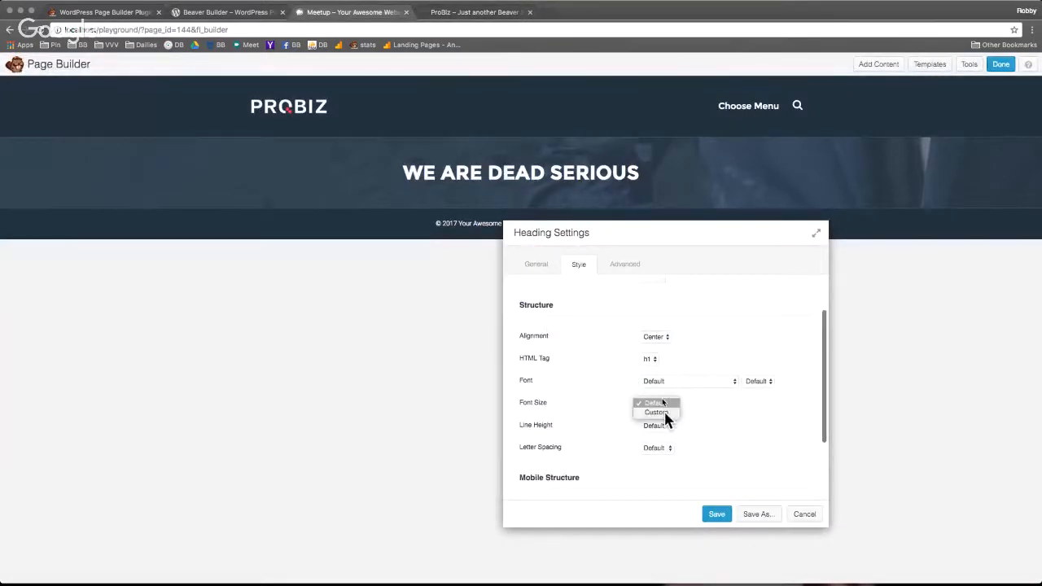
click(667, 413)
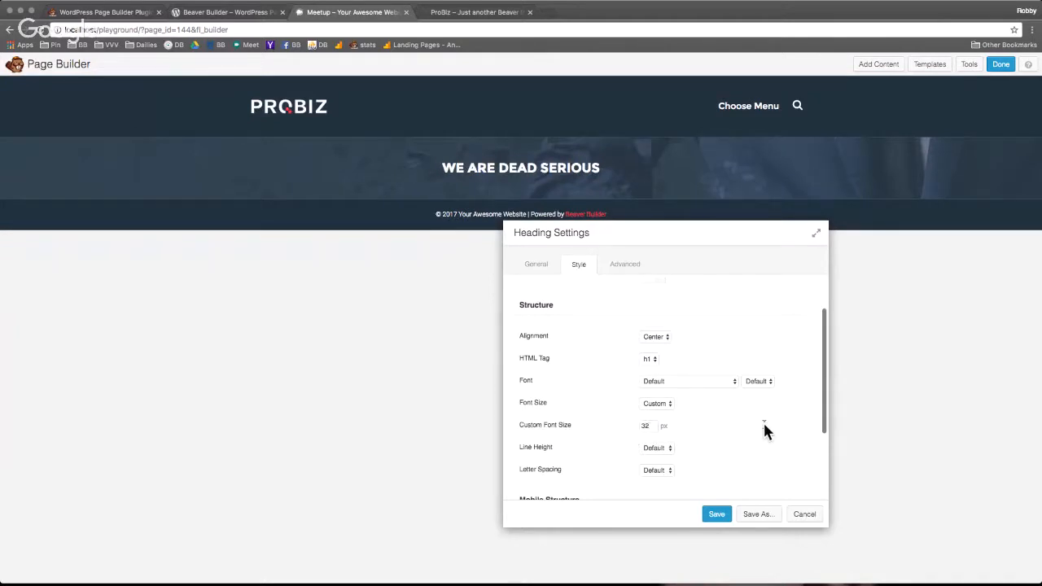
scroll(764, 423, down, 1)
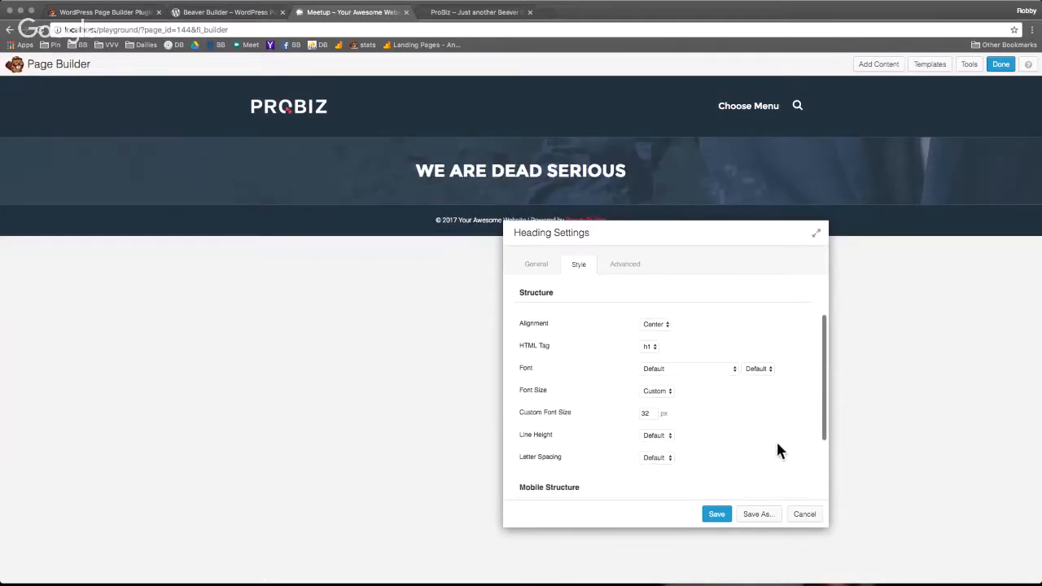
Step: Check the ProBiz demo hero's lettering, set the heading's custom letter spacing to 3 px, and save the heading settings
click(451, 15)
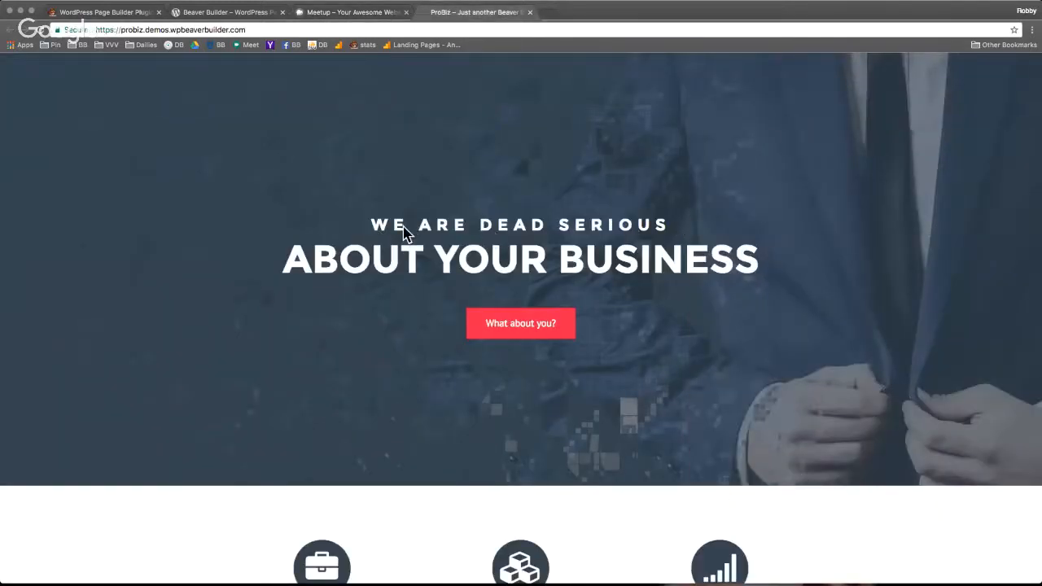
click(367, 13)
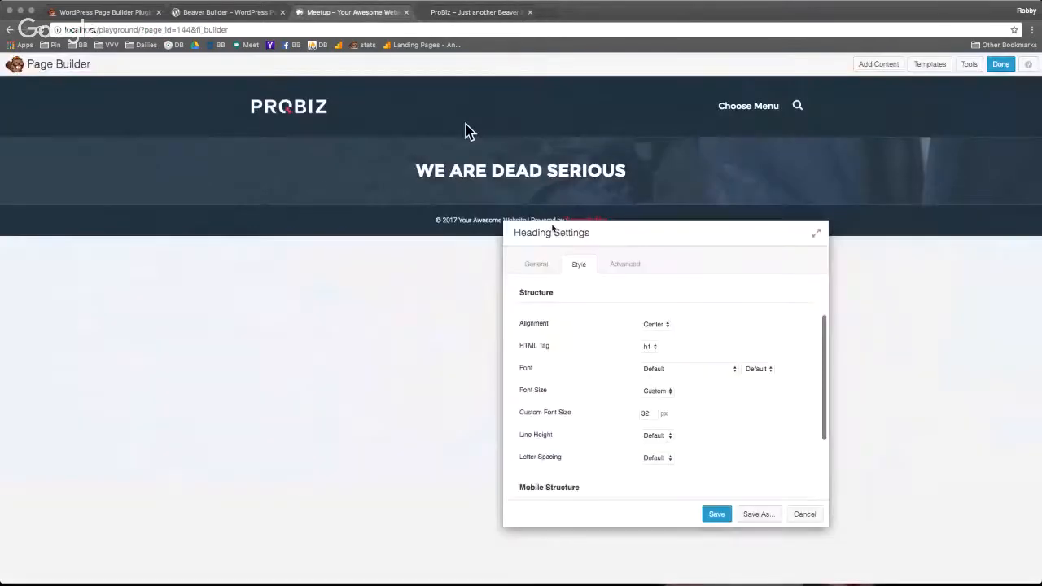
click(667, 459)
click(660, 469)
scroll(735, 436, down, 1)
scroll(736, 446, down, 1)
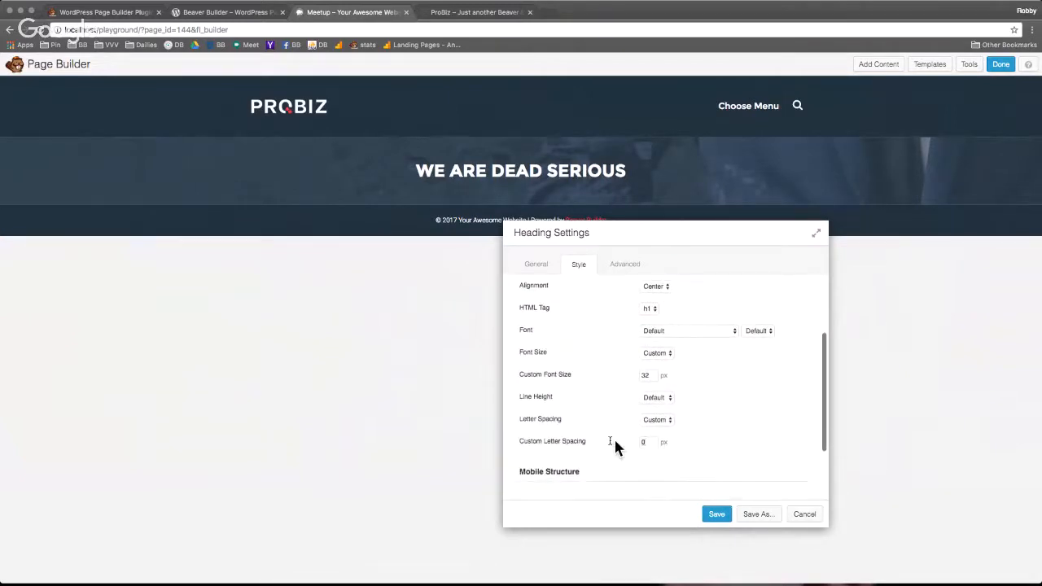
text(2)
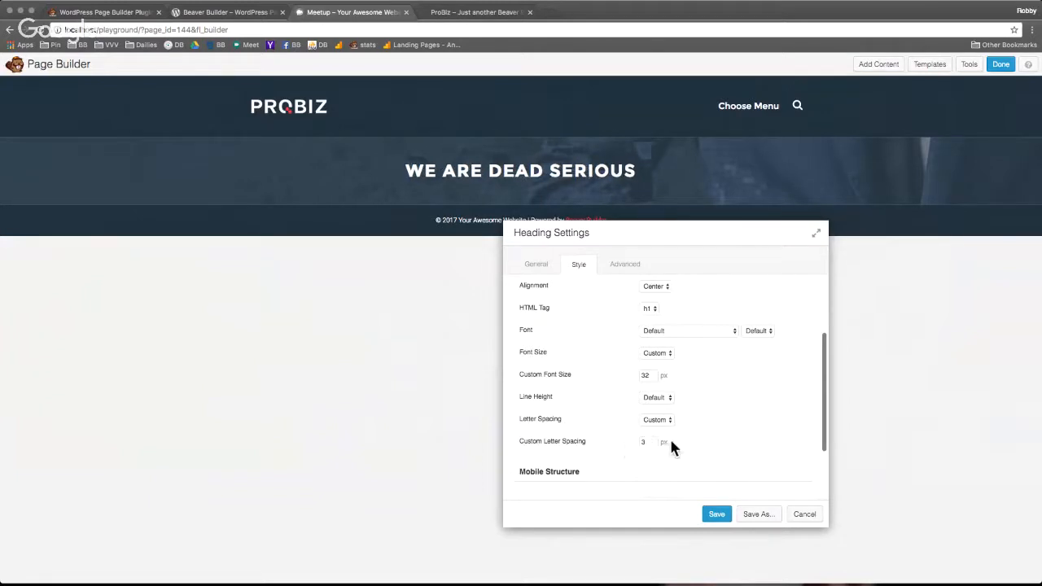
click(723, 518)
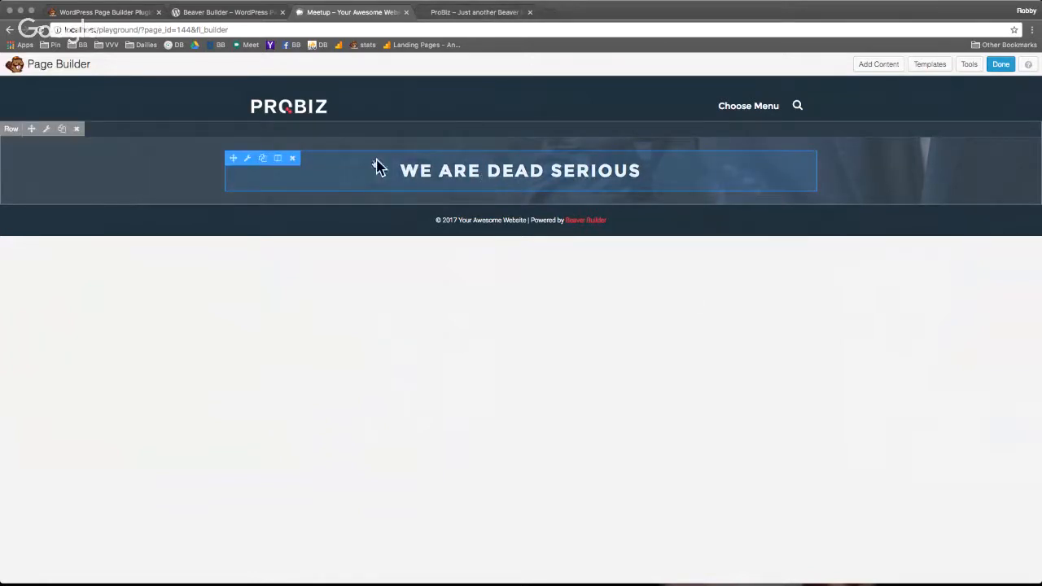
Step: Duplicate the "We Are Dead Serious" heading and change the copy's text to "About your business"
click(890, 69)
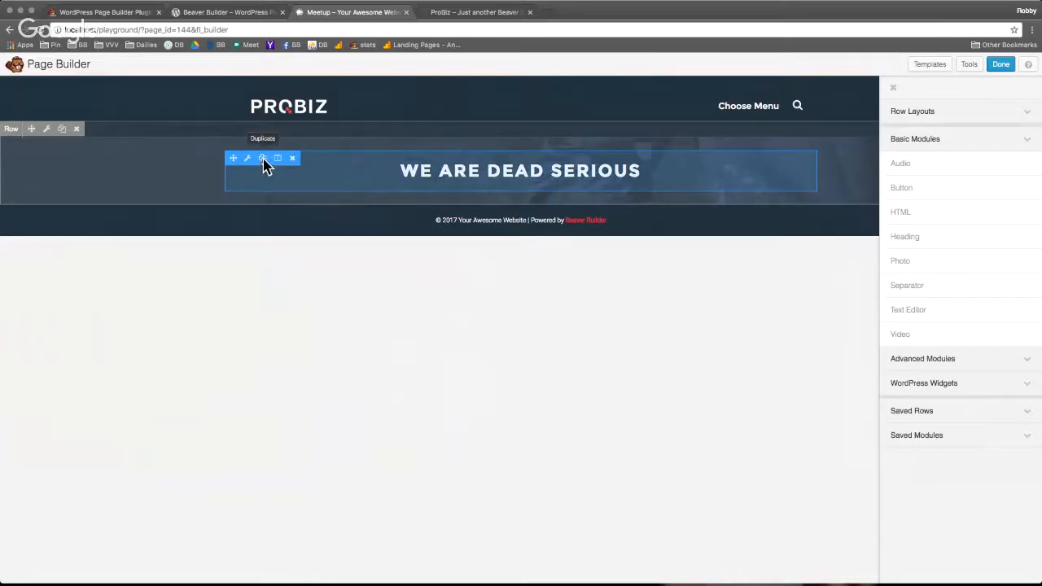
click(263, 159)
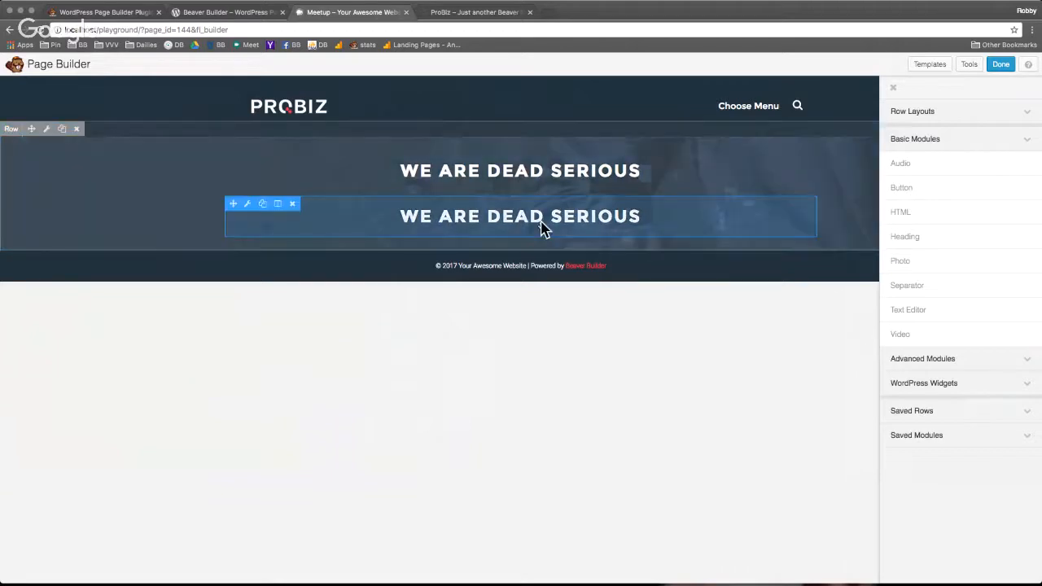
click(483, 222)
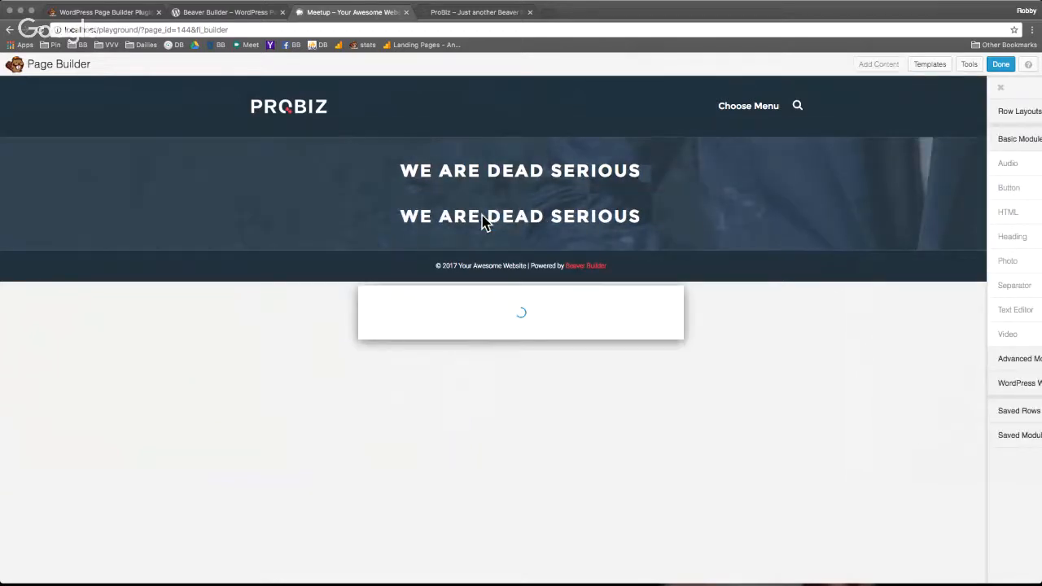
drag(507, 165, 210, 176)
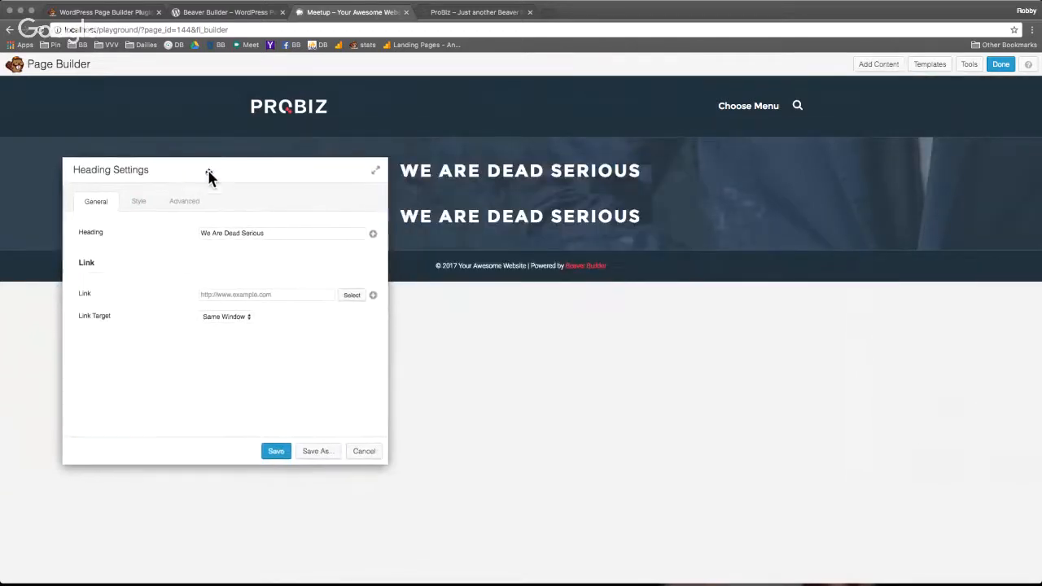
drag(359, 234, 180, 229)
text(Ab)
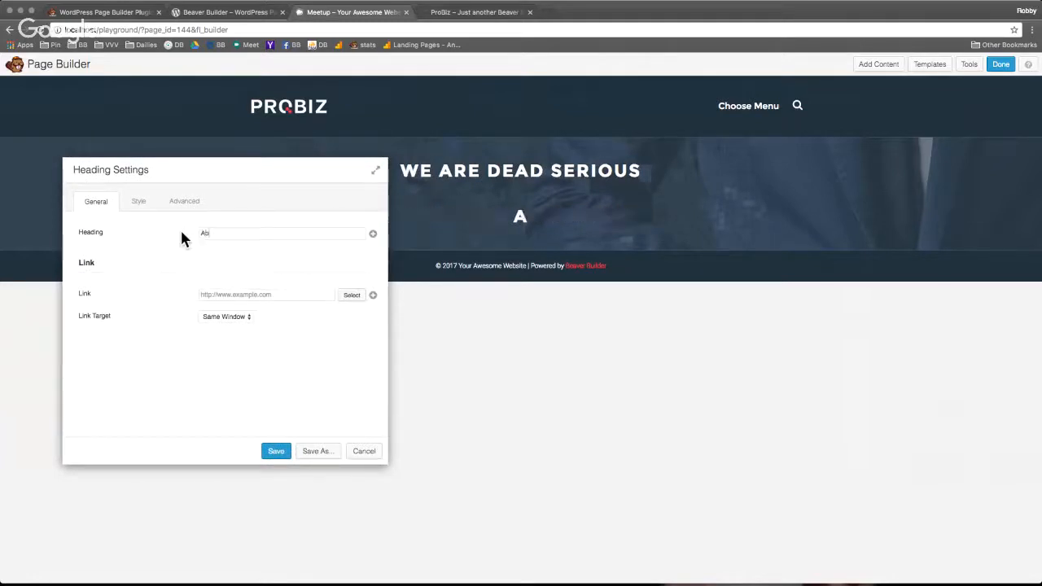
text(out your)
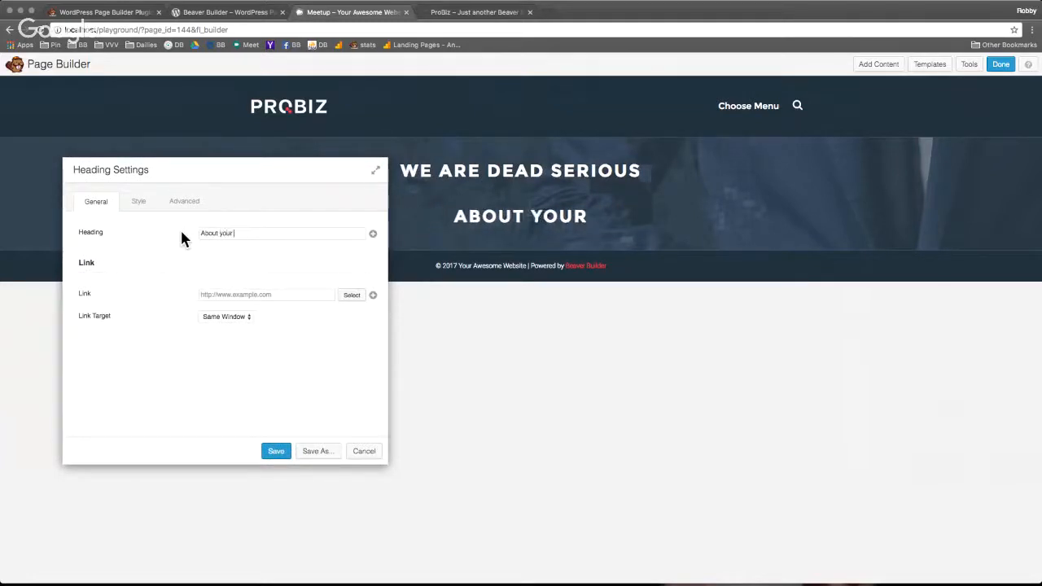
text( business)
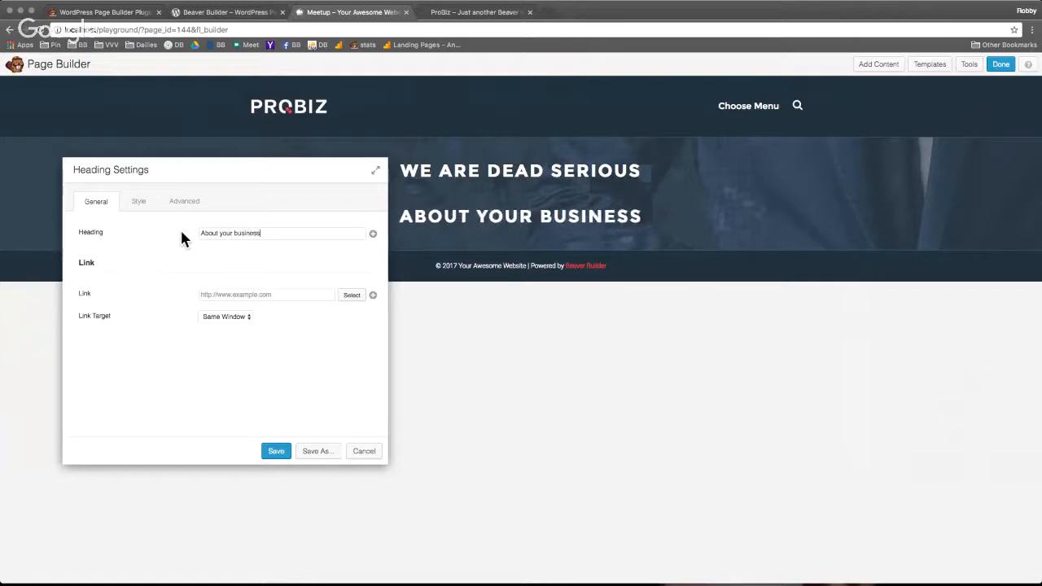
Step: Set the "About your business" heading's custom font size to 50 px and compare it with the ProBiz demo hero
drag(214, 172, 876, 154)
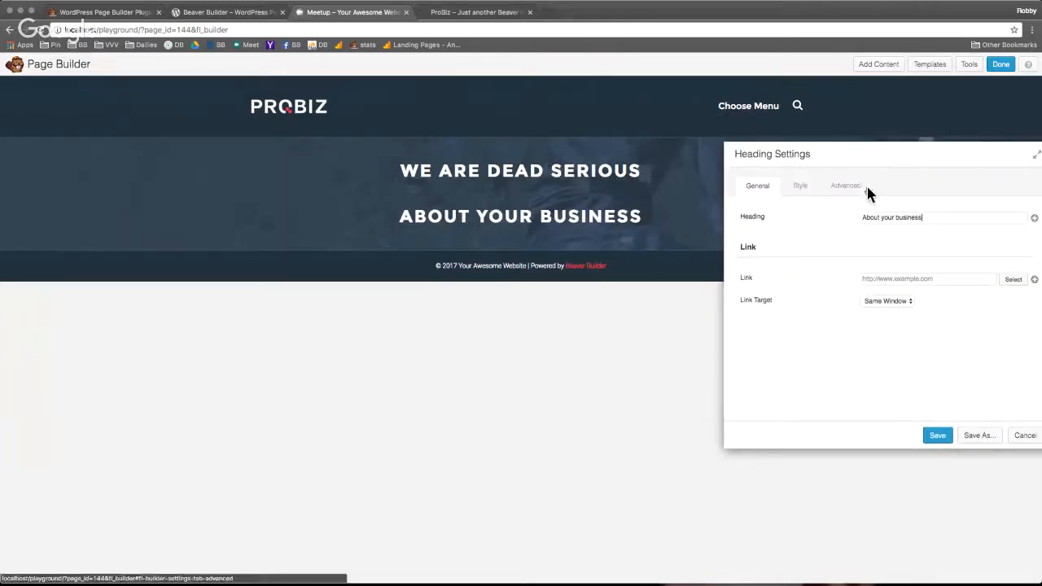
click(802, 186)
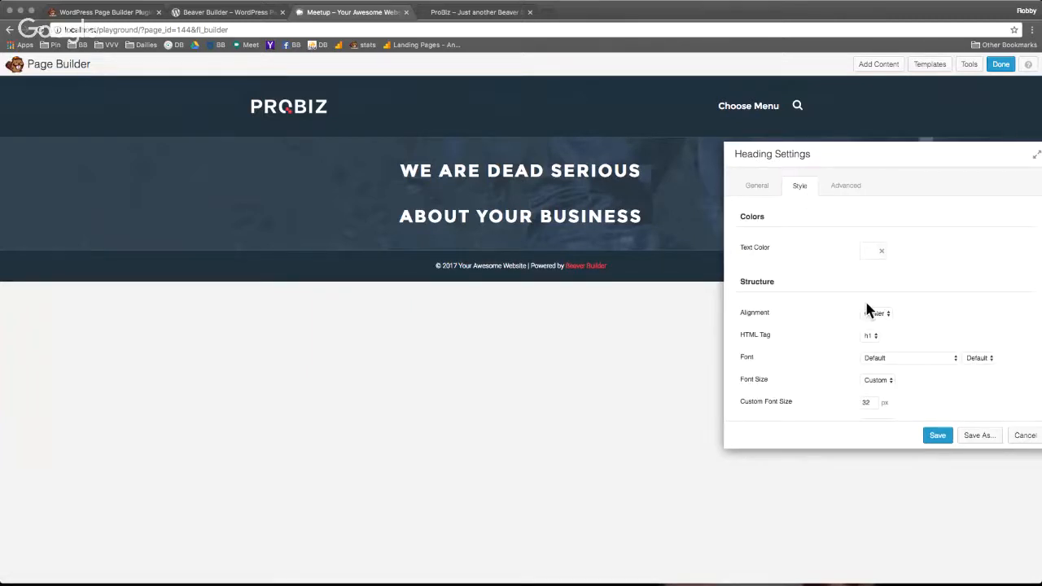
scroll(928, 390, down, 2)
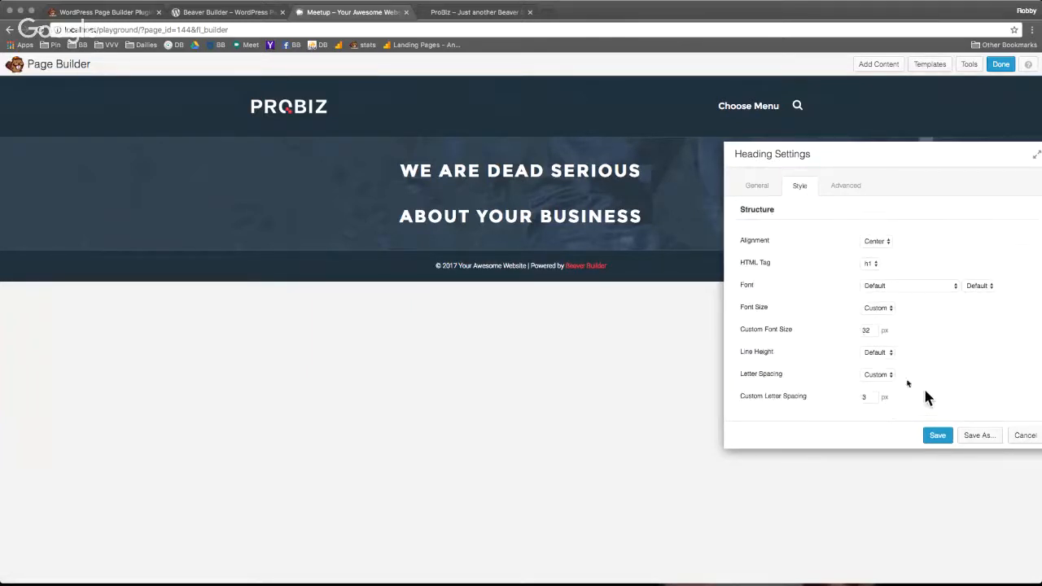
double_click(866, 329)
text(50)
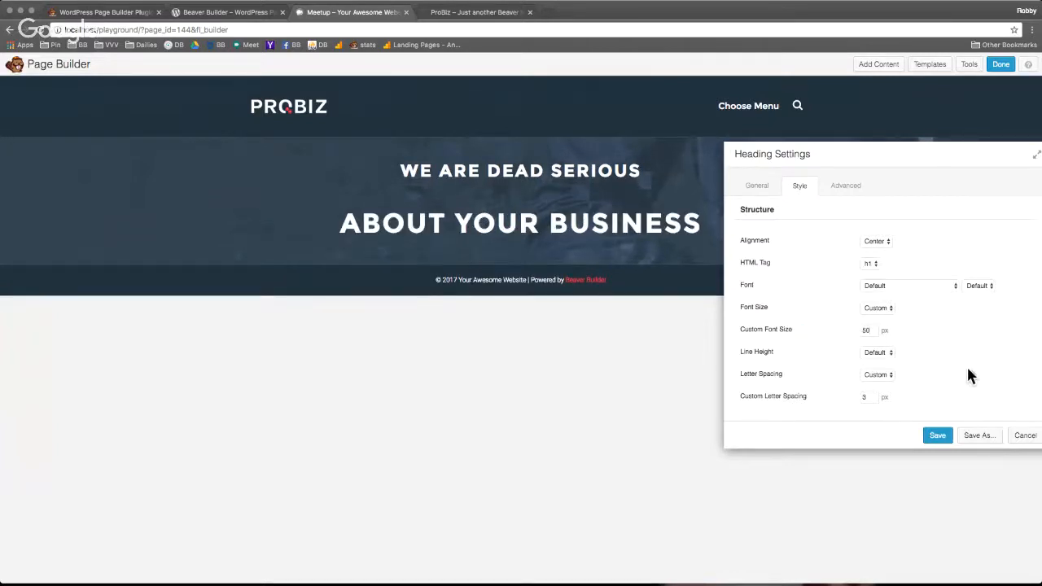
scroll(934, 325, down, 1)
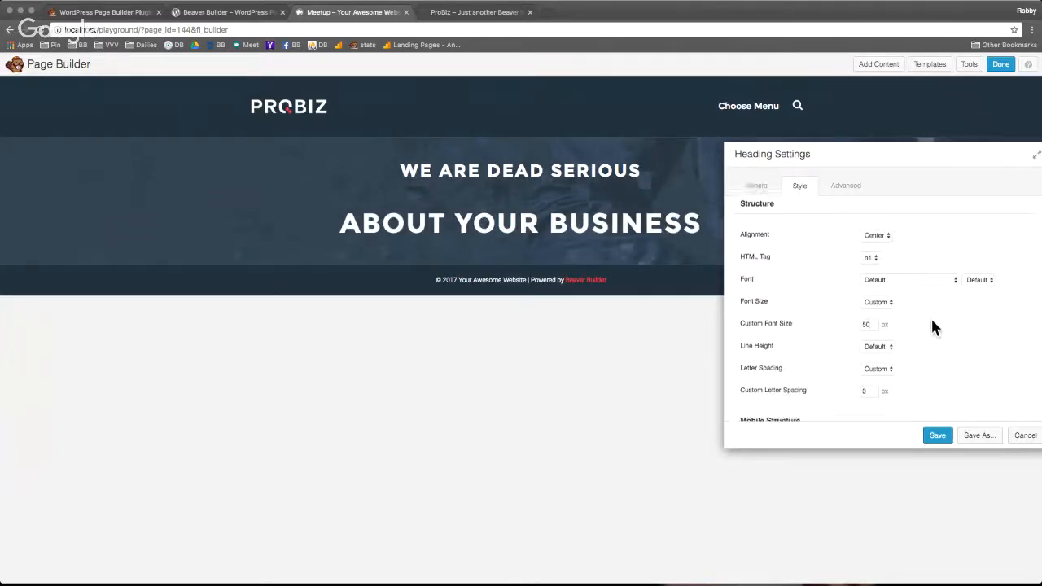
scroll(933, 327, down, 2)
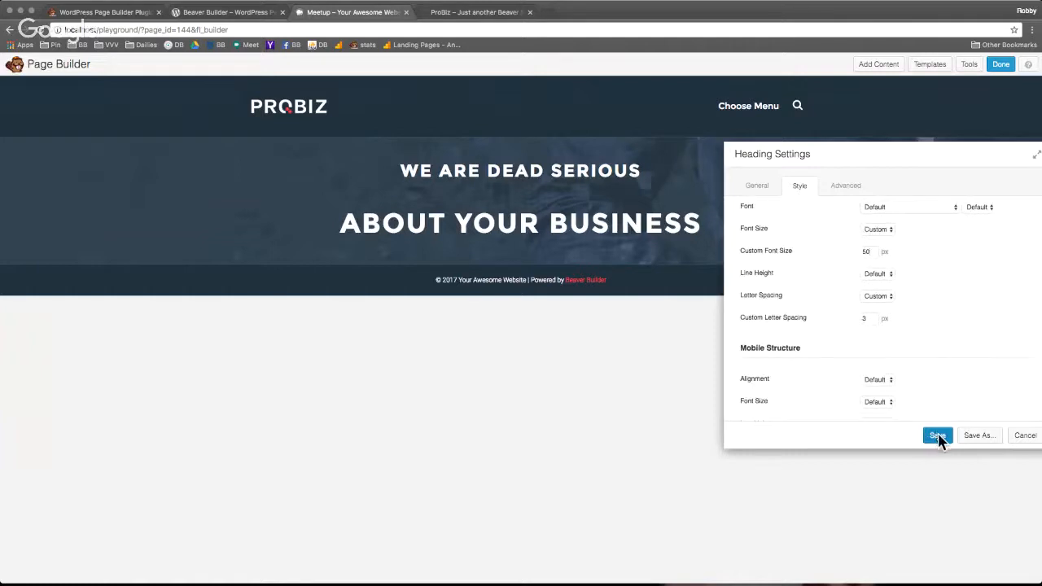
scroll(936, 390, down, 1)
scroll(936, 391, up, 5)
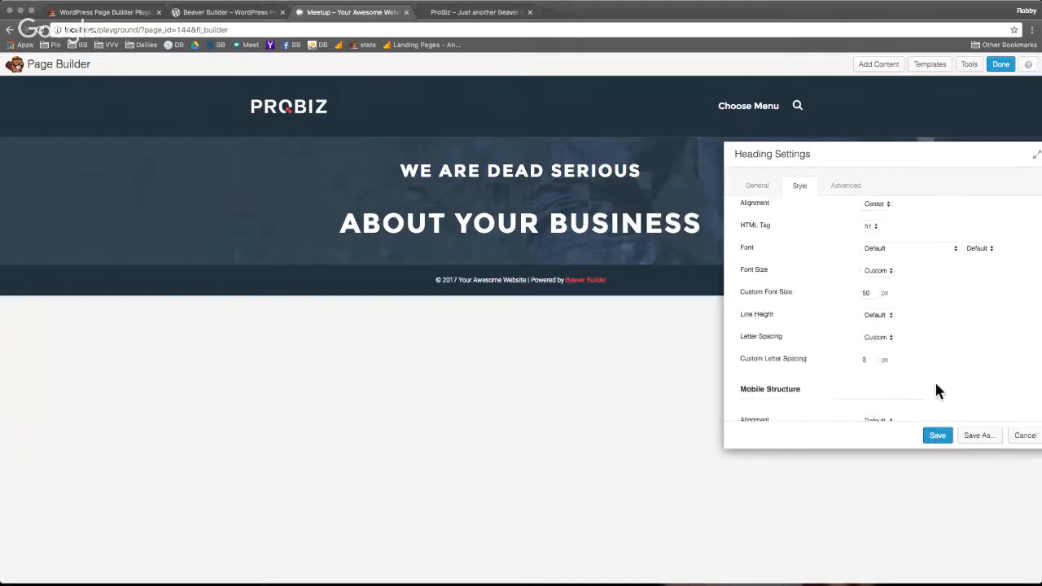
click(494, 17)
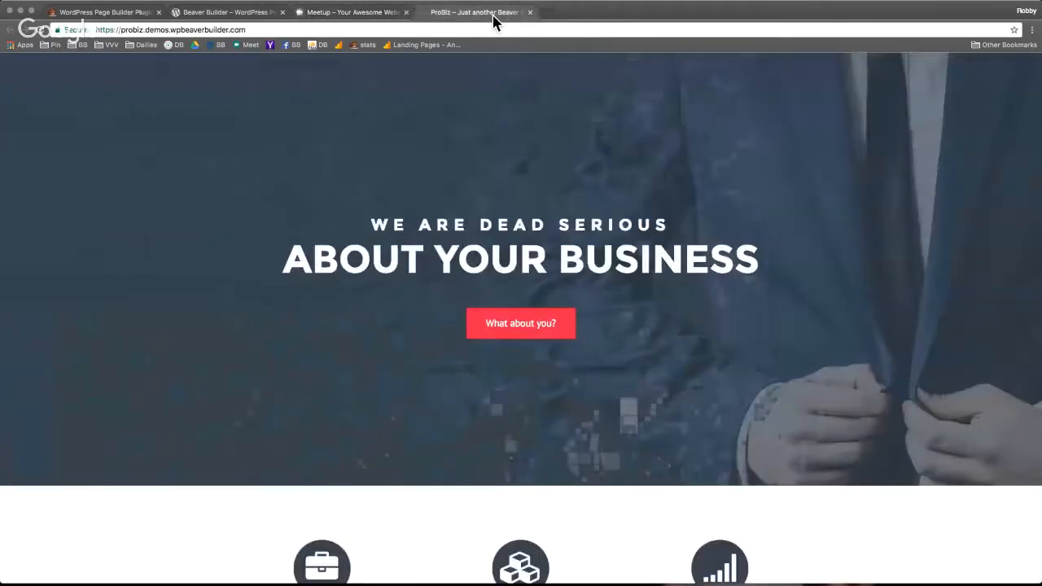
click(340, 14)
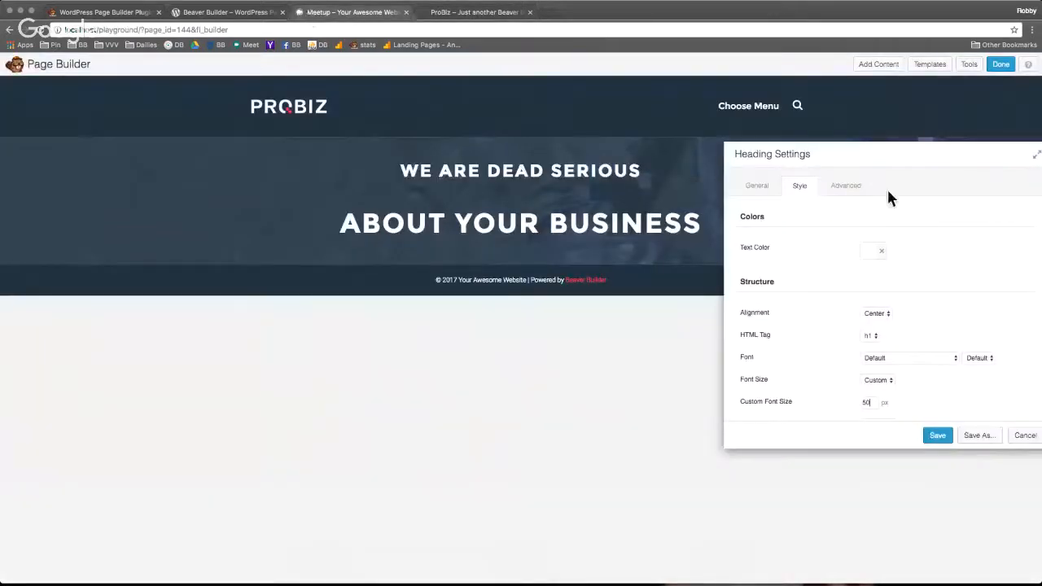
Step: Examine the second heading's advanced options for margins, responsive layout, visibility, animation, and HTML element ID and class
click(846, 187)
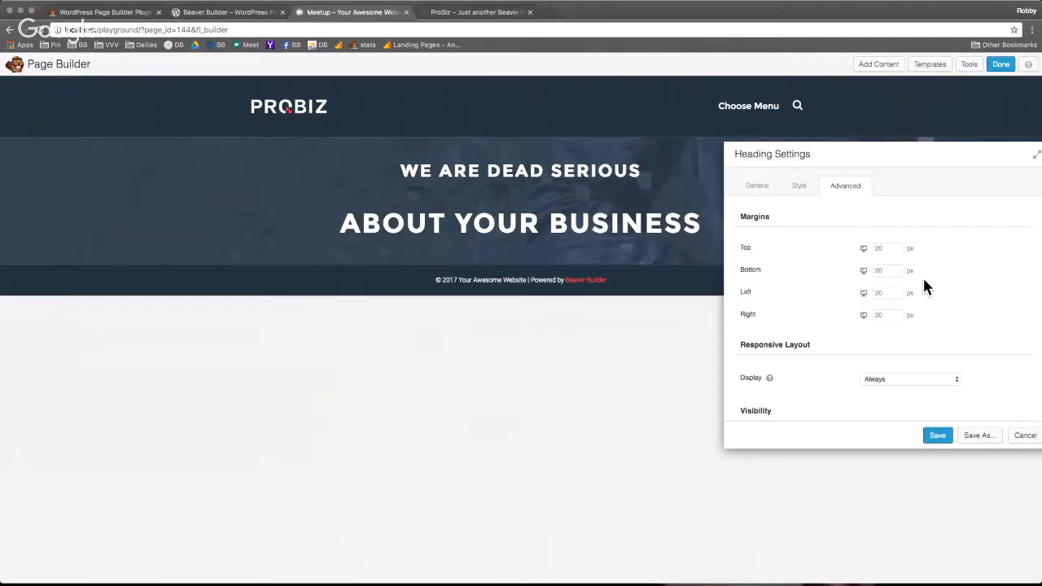
scroll(924, 287, down, 2)
scroll(925, 287, up, 2)
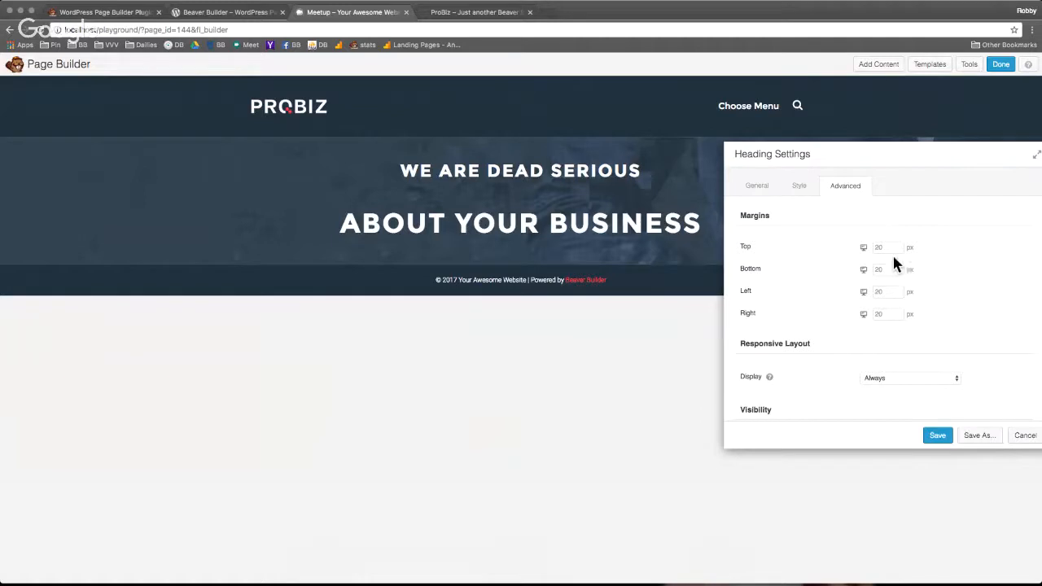
scroll(807, 228, down, 1)
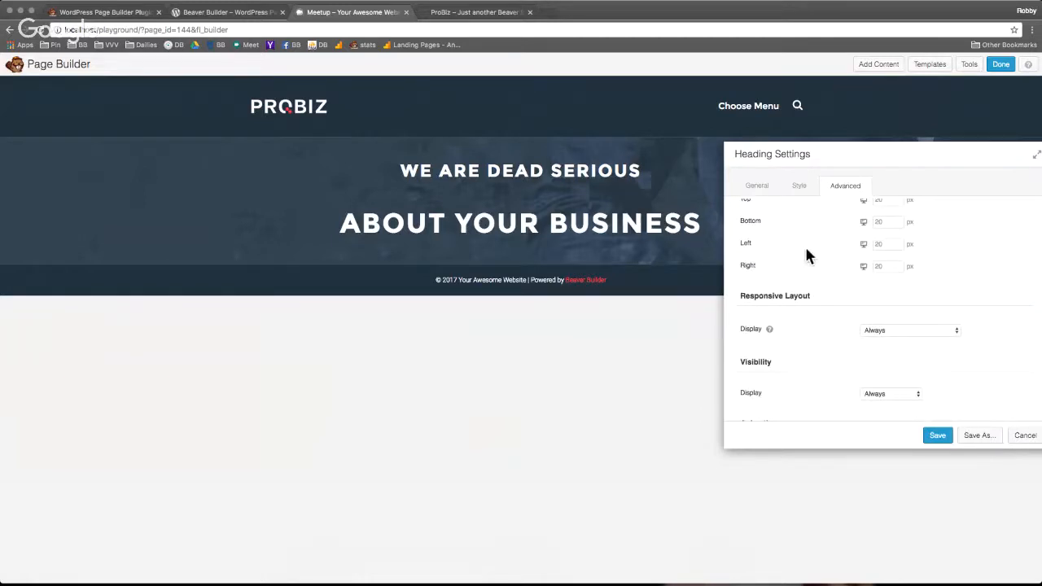
scroll(806, 256, up, 1)
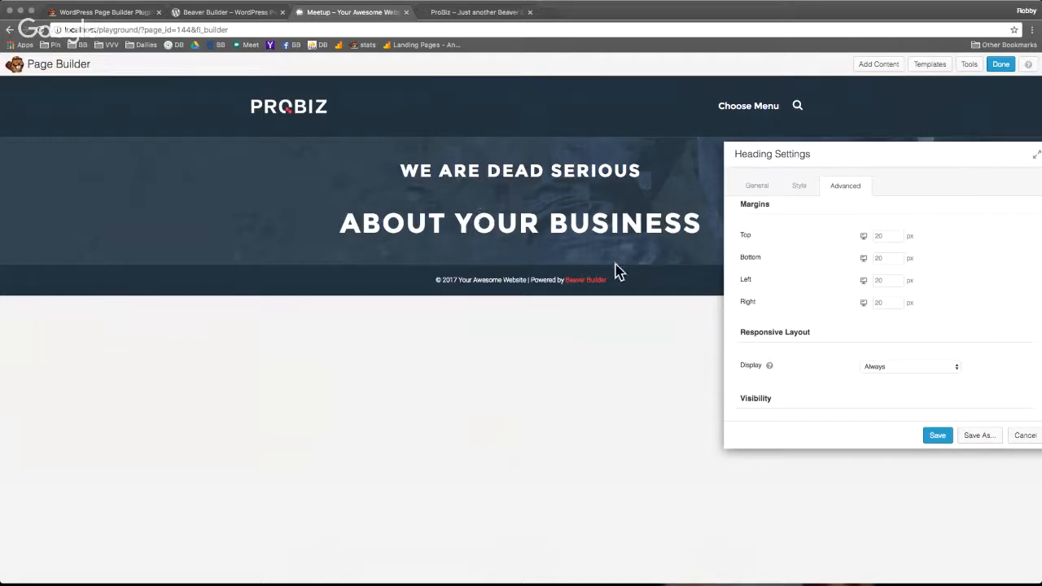
scroll(804, 300, down, 1)
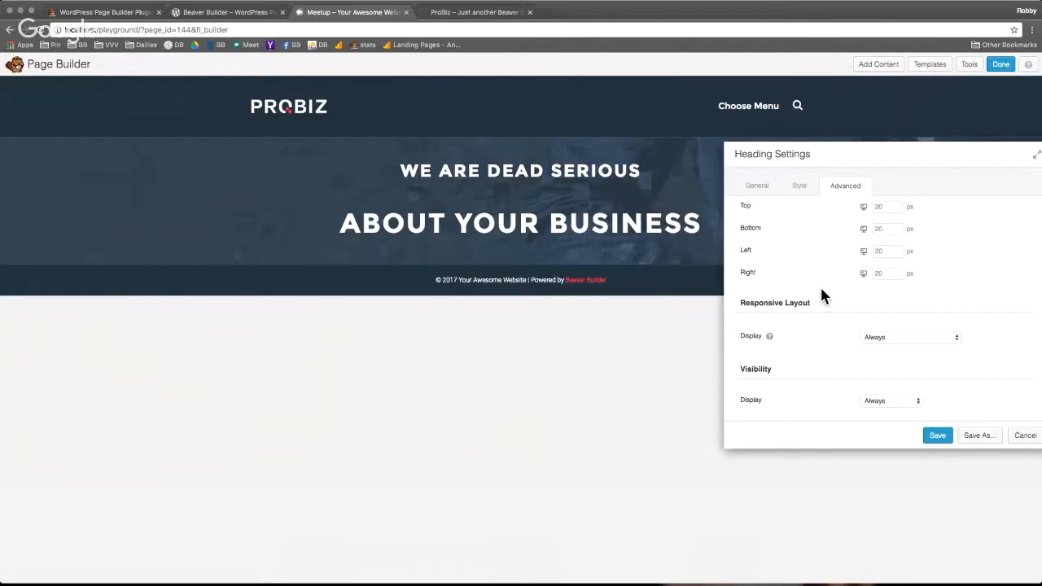
scroll(838, 262, down, 2)
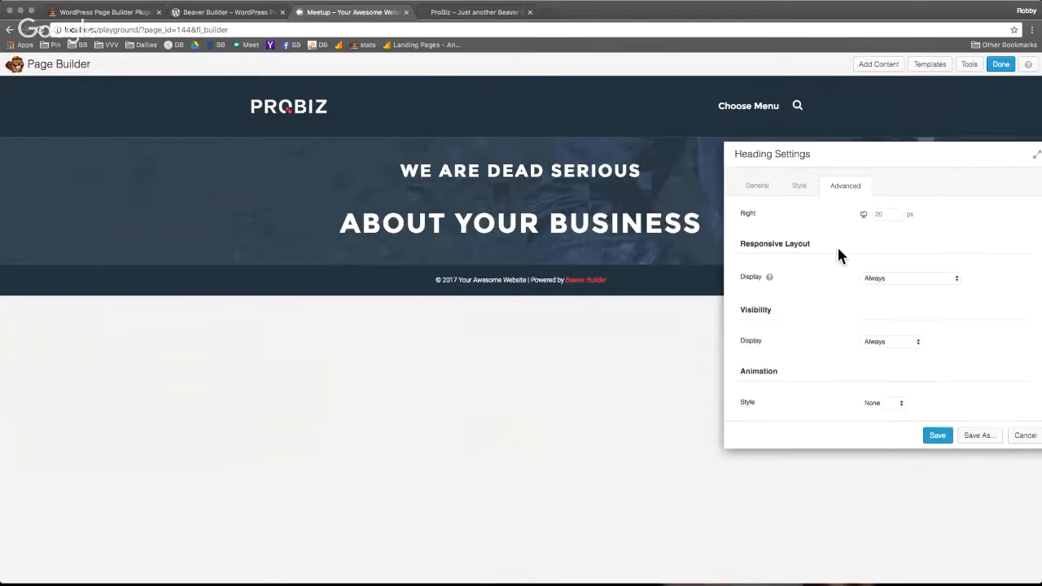
scroll(836, 251, down, 1)
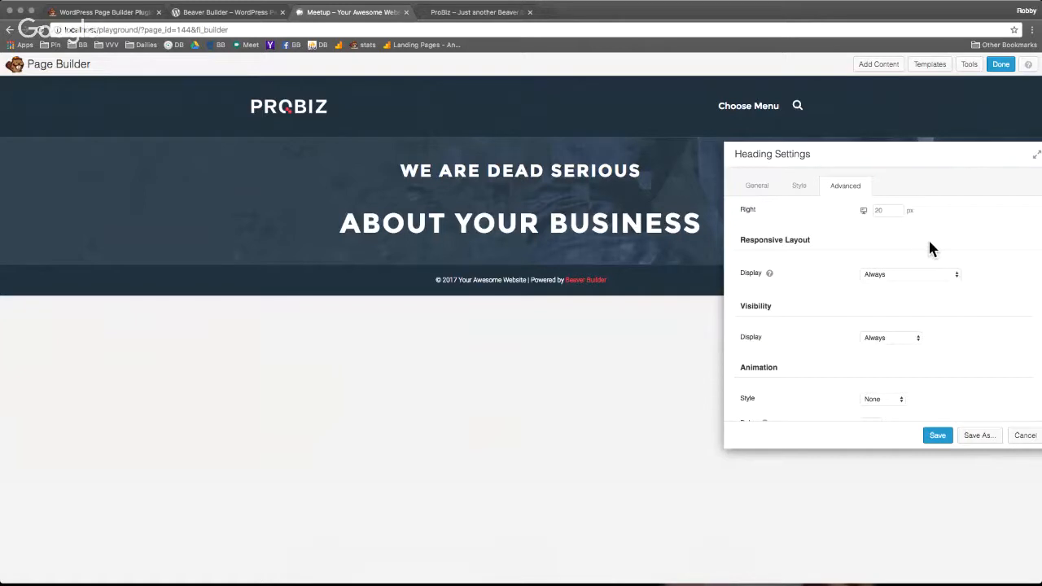
scroll(929, 238, down, 2)
scroll(947, 249, up, 2)
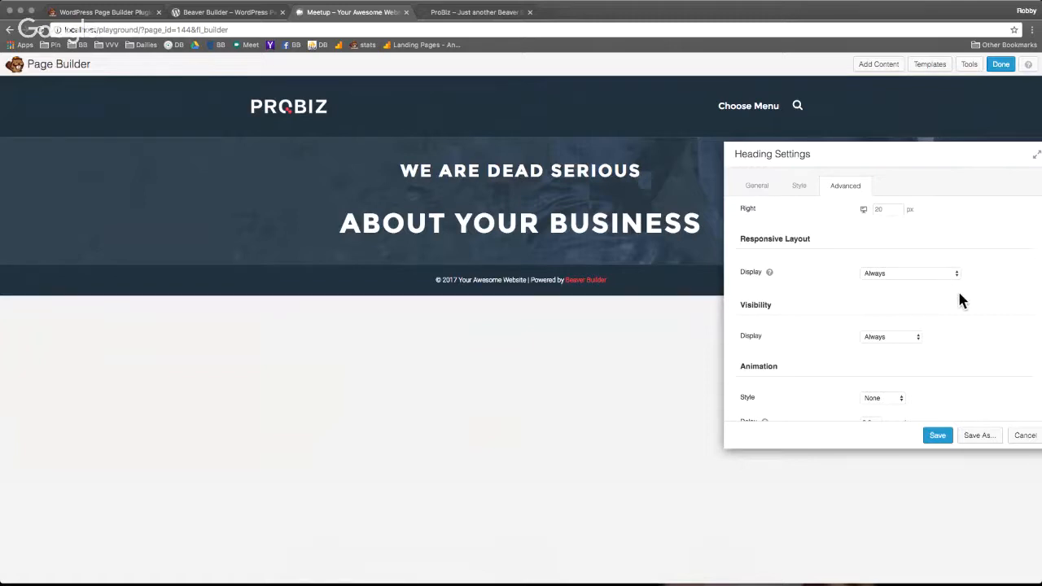
scroll(986, 297, down, 3)
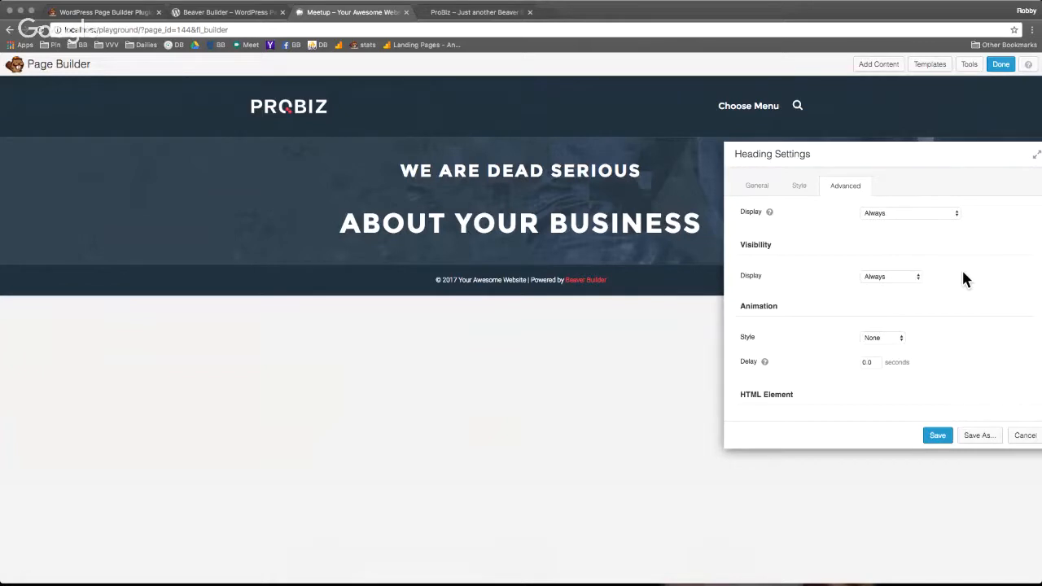
scroll(946, 292, down, 1)
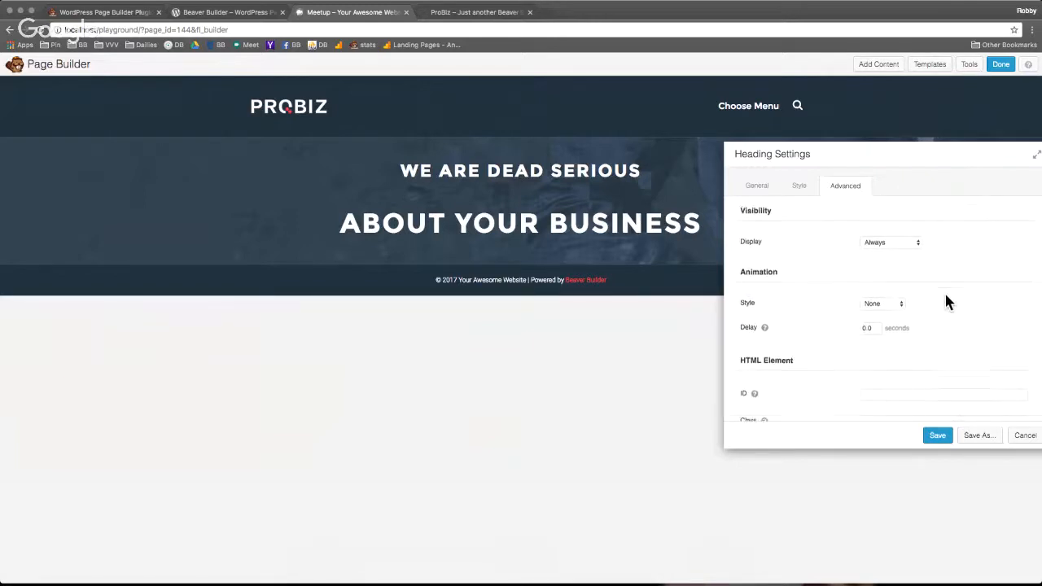
scroll(947, 295, down, 1)
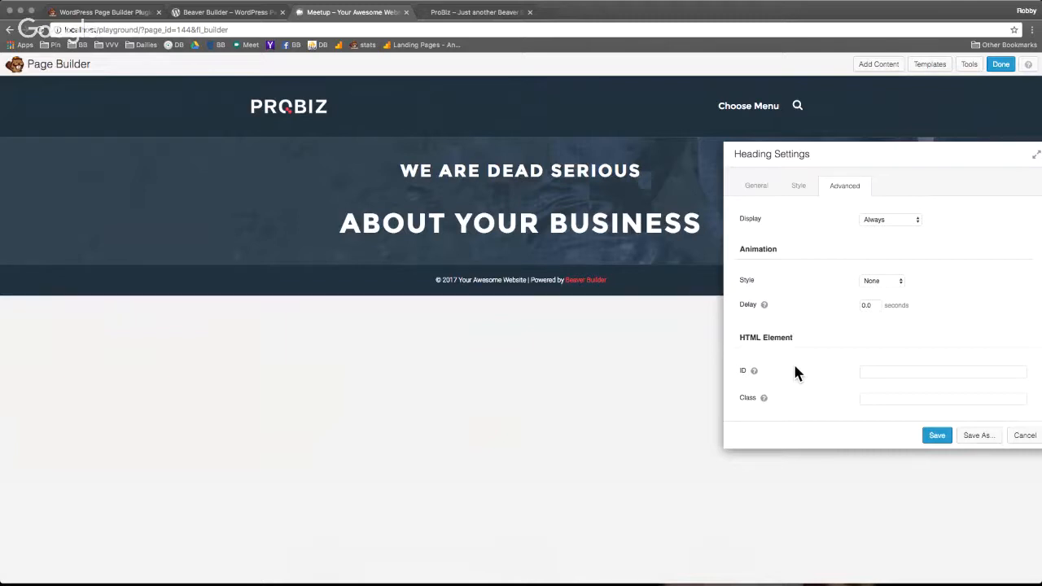
scroll(895, 382, up, 2)
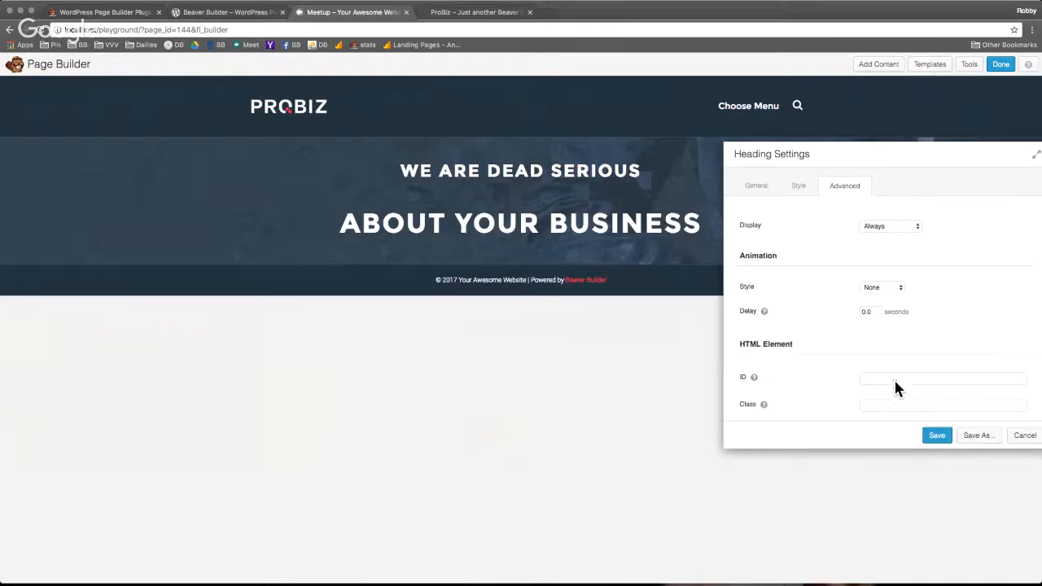
Step: Set the "About your business" heading's top margin to 0 px
scroll(901, 390, up, 5)
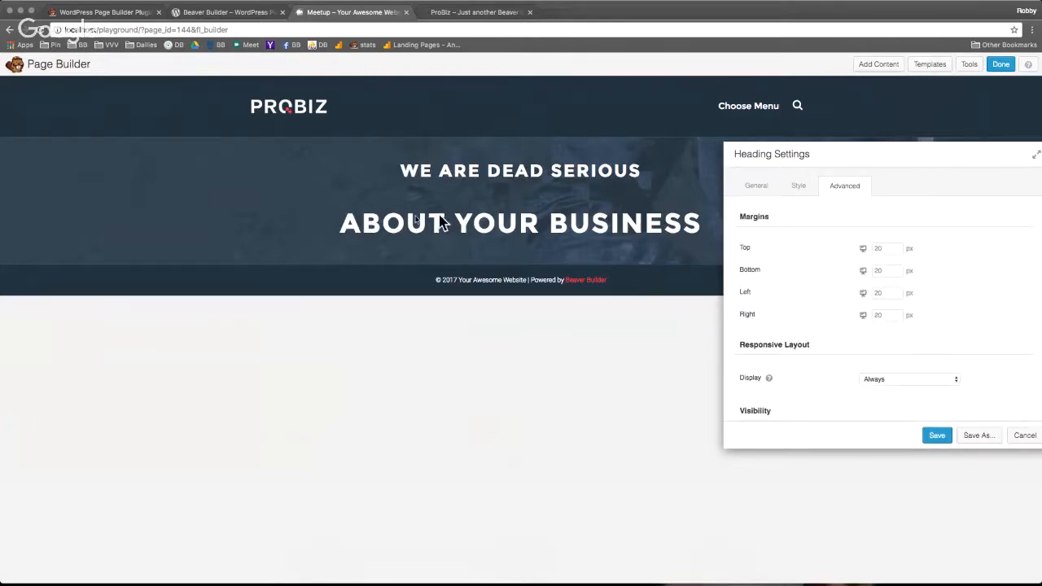
click(878, 248)
text(0)
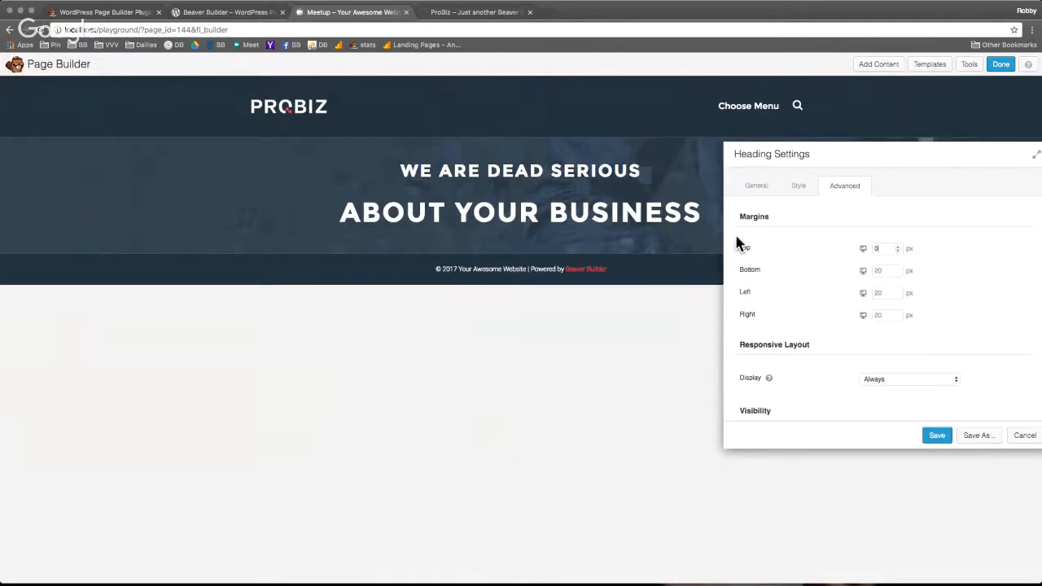
Step: Save the second heading's settings and set the "We Are Dead Serious" heading's bottom margin to 0 px
click(937, 436)
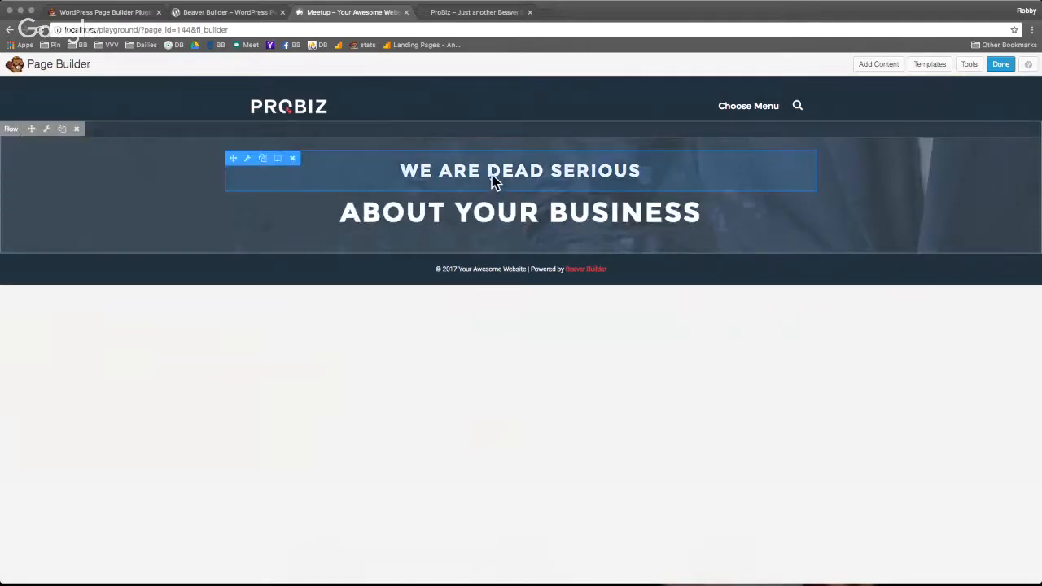
click(494, 182)
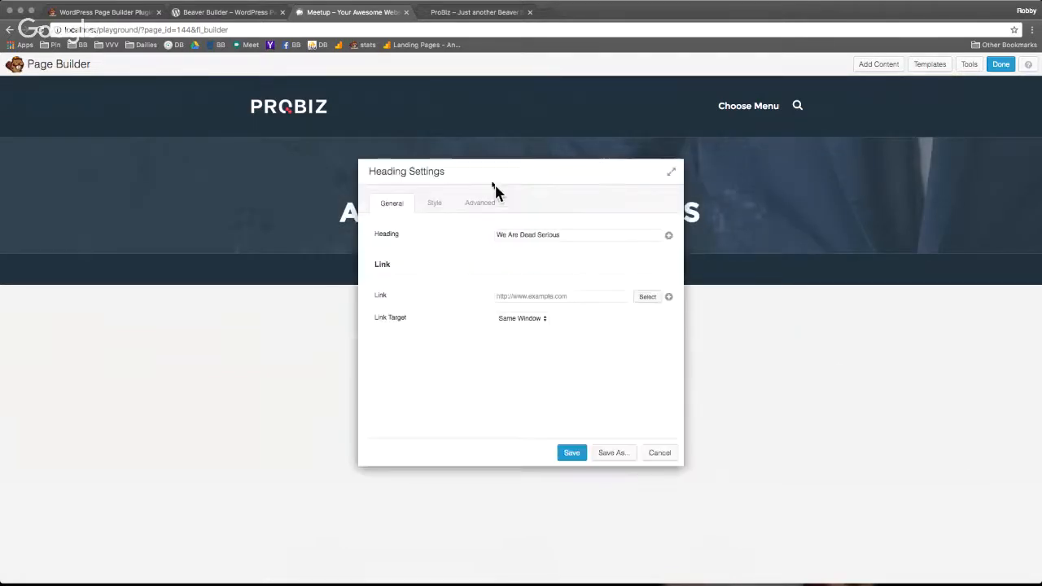
drag(487, 168, 898, 139)
click(751, 183)
click(788, 270)
text(0)
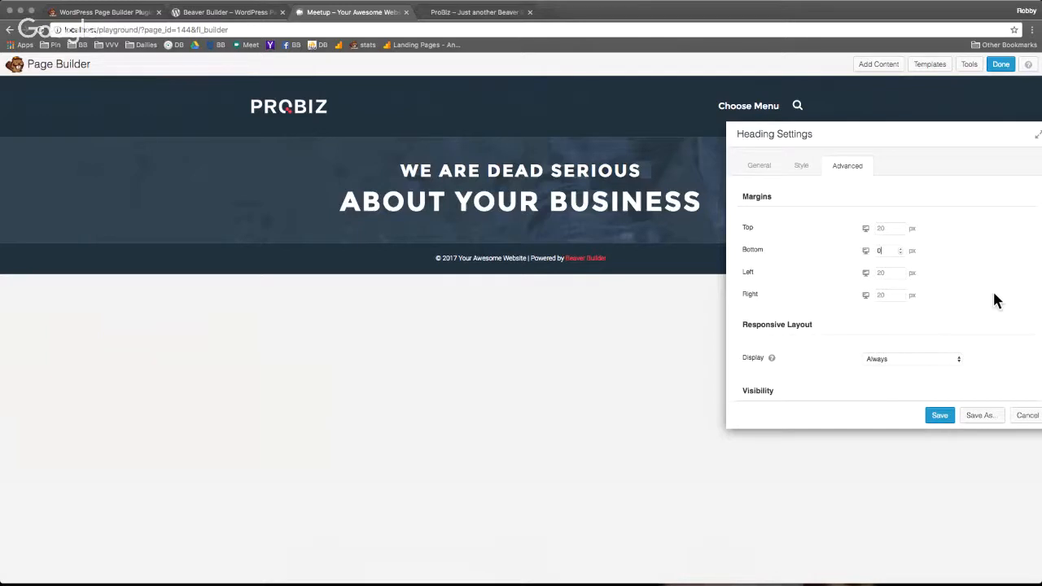
Step: Try negative bottom margins of -10, -20, -40 and -50 px on the "We Are Dead Serious" heading
key(BackSpace)
text(-10)
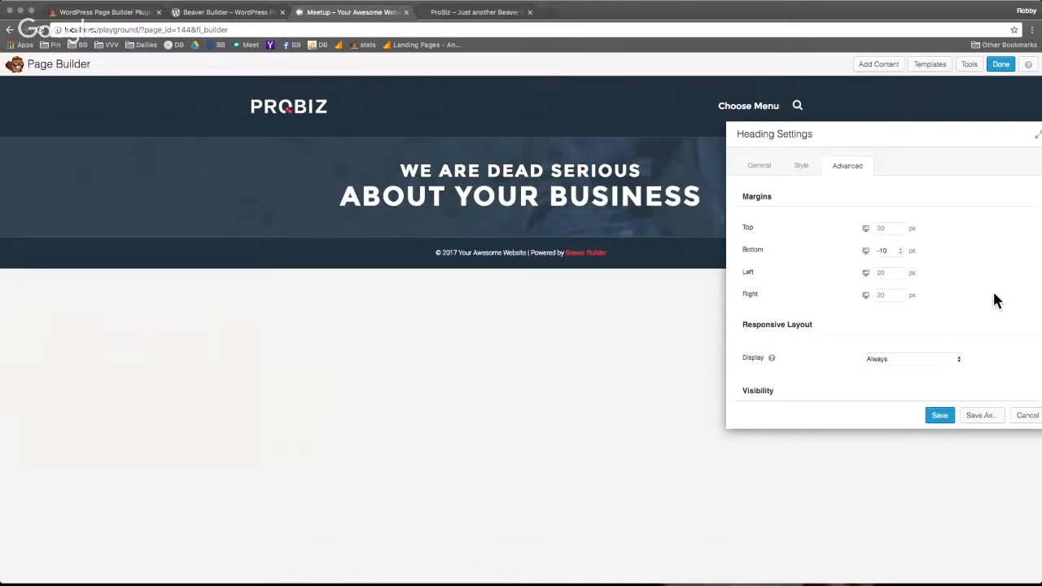
key(BackSpace)
key(BackSpace)
text(20)
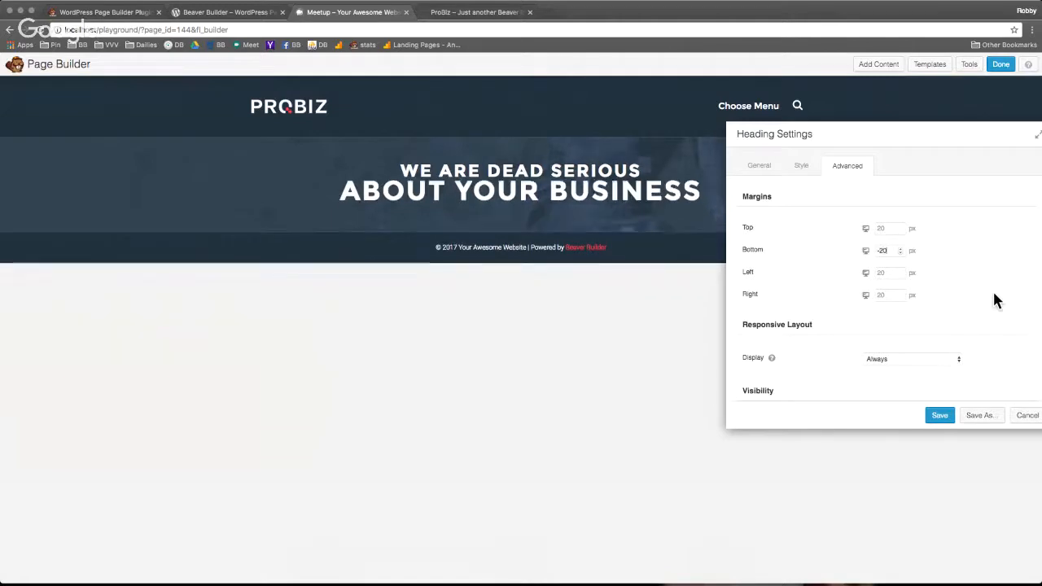
key(BackSpace)
text(3)
key(BackSpace)
text(4)
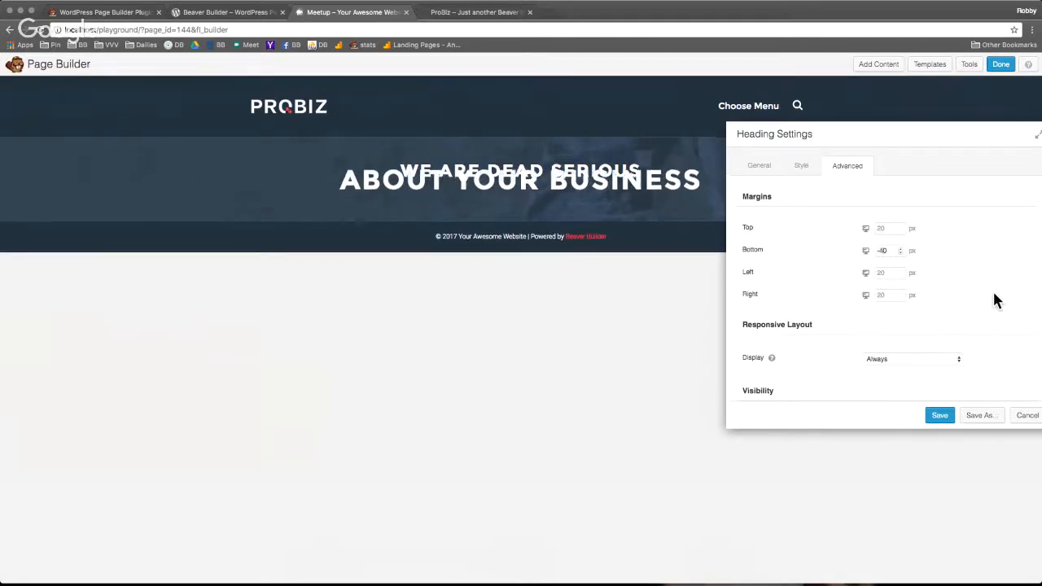
key(BackSpace)
text(5)
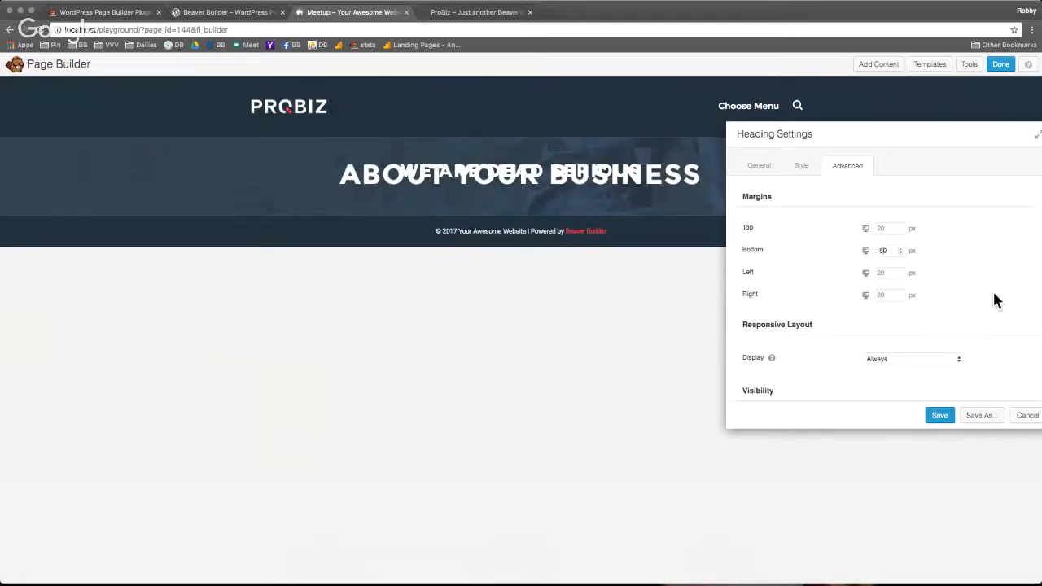
Step: Set the "We Are Dead Serious" heading's bottom margin to -8 px, save it, and compare the page with the ProBiz demo hero
key(super+a)
text(-8)
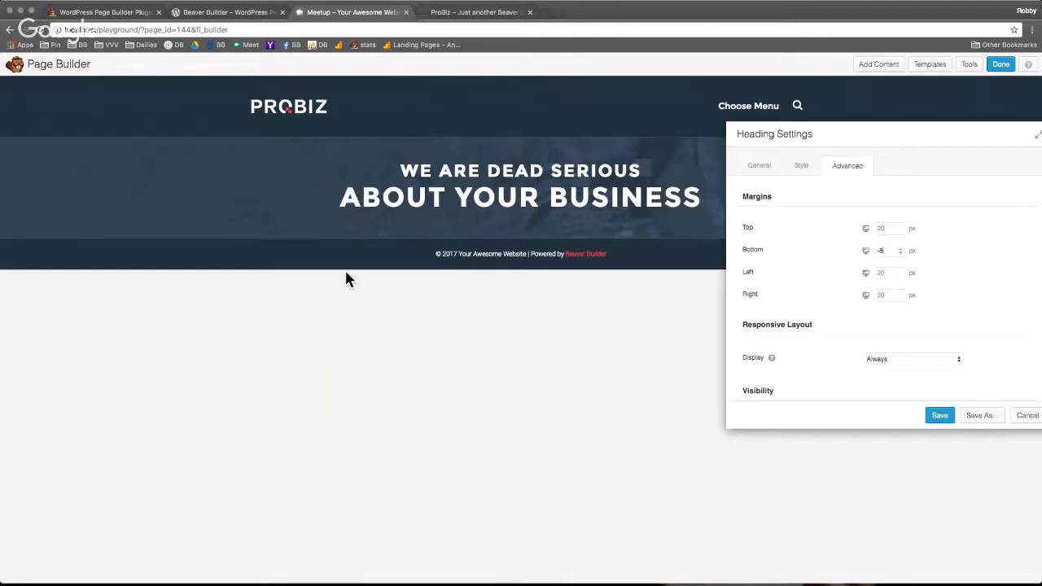
click(937, 419)
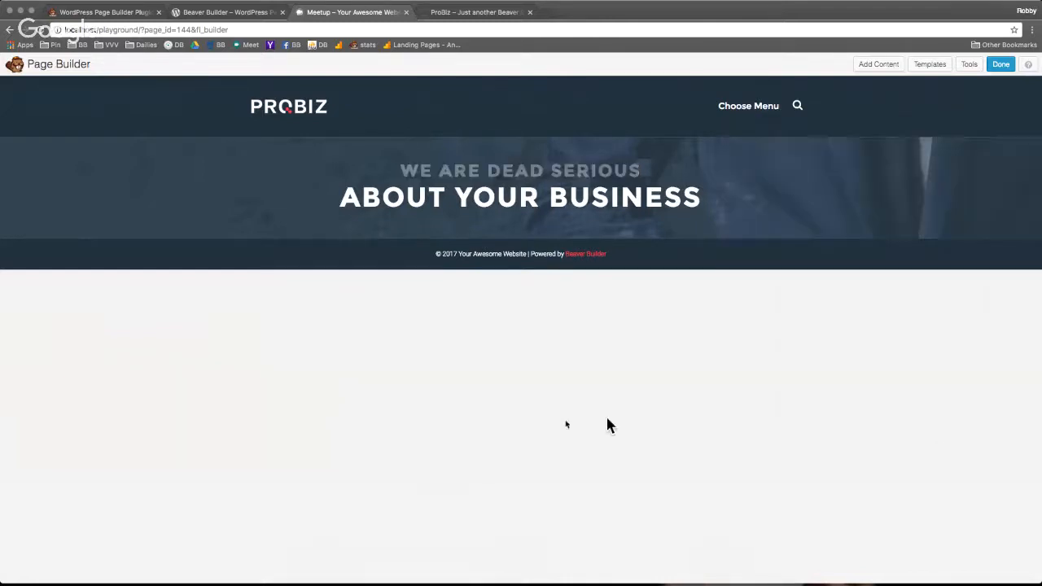
click(449, 11)
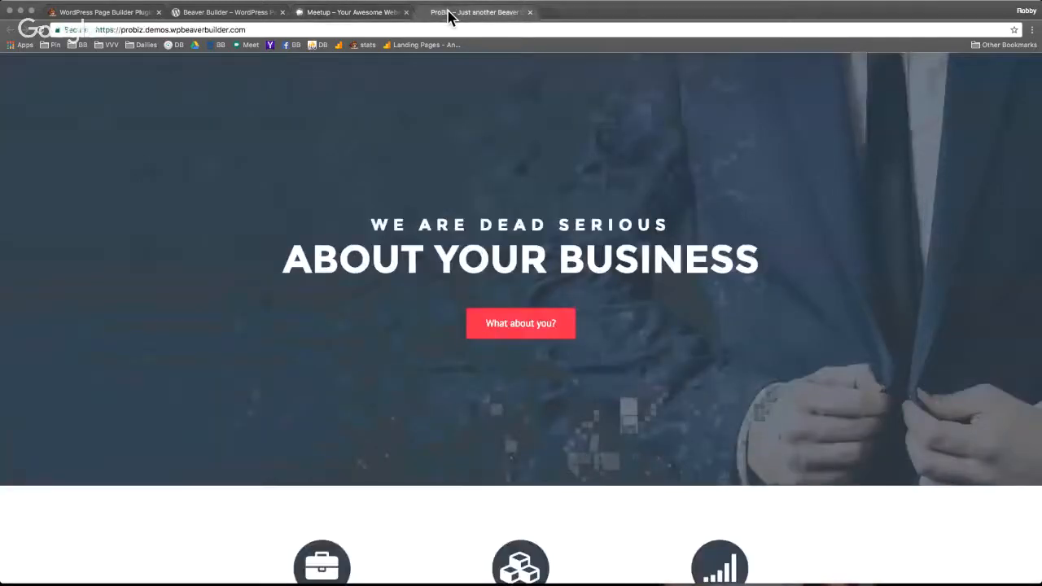
click(325, 13)
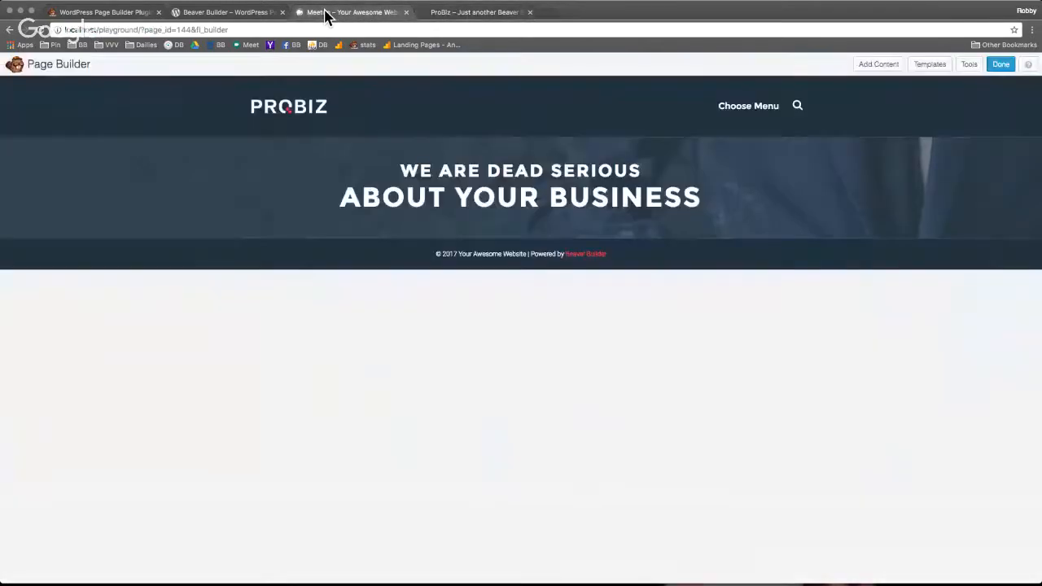
Step: Add a Button module below the two headings and set its text to "How About You?"
click(886, 65)
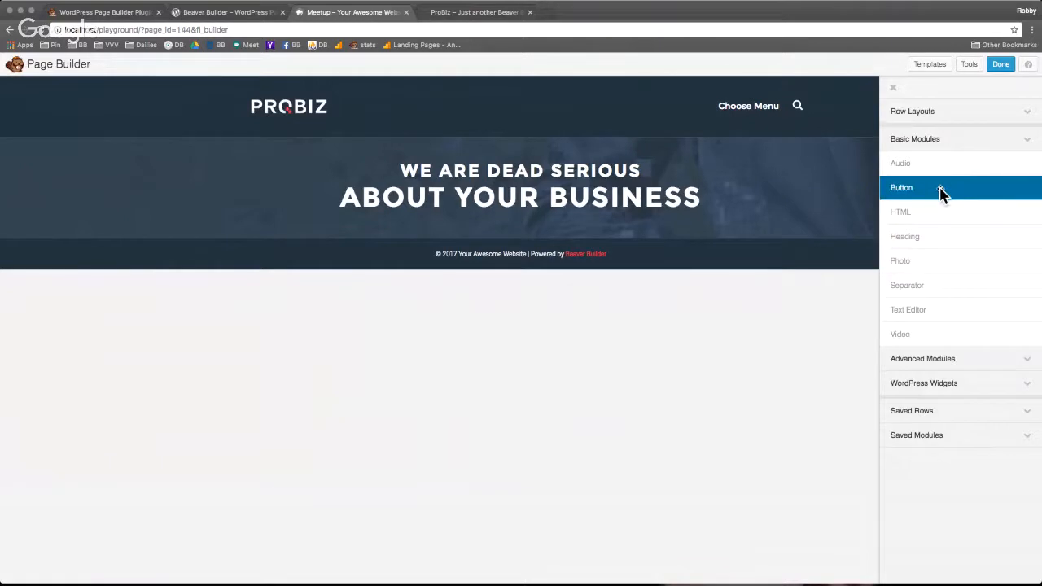
drag(940, 191, 513, 248)
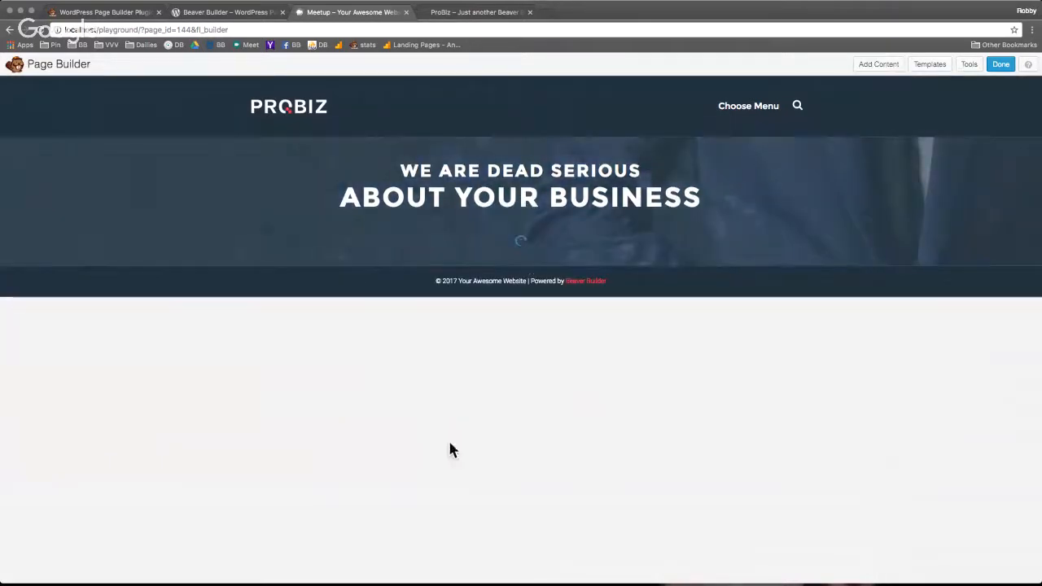
drag(447, 170, 786, 158)
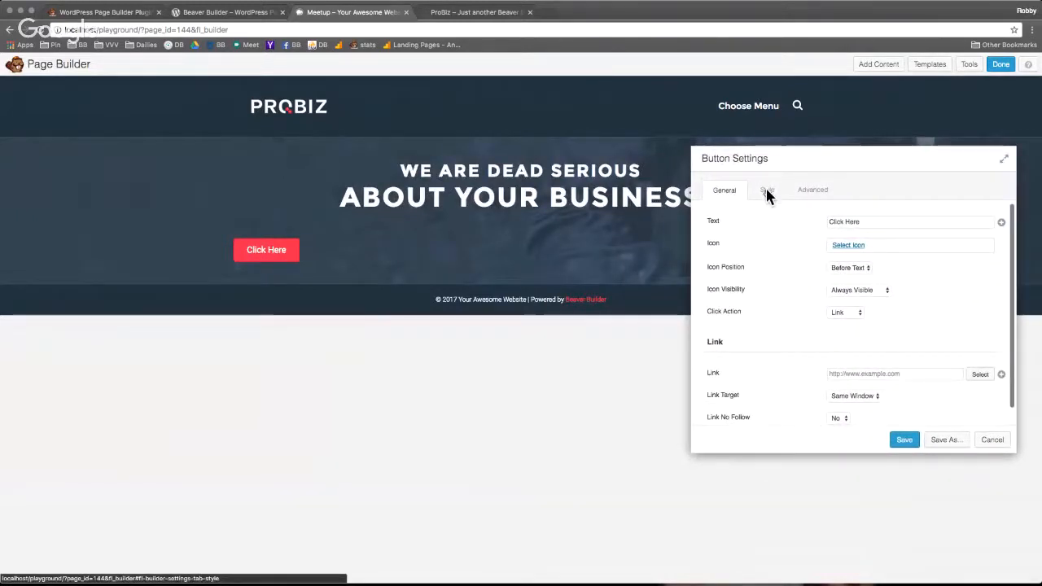
drag(879, 224, 786, 222)
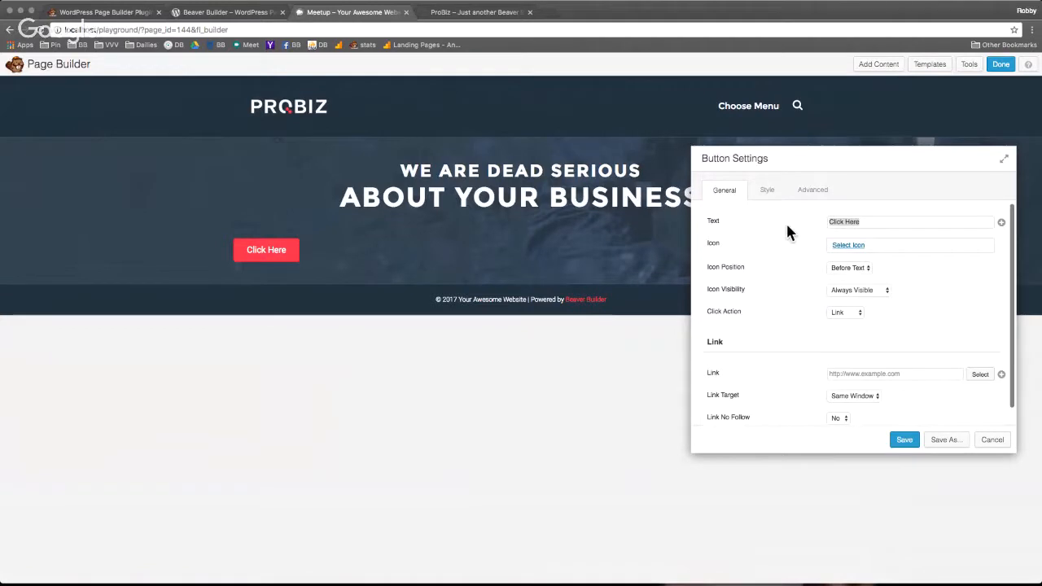
text(How )
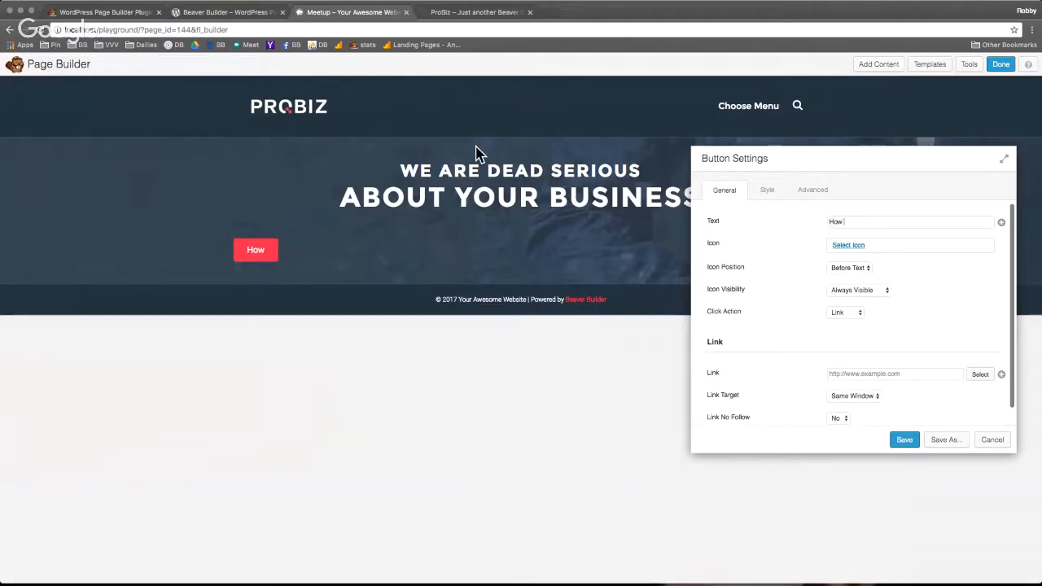
text(About You)
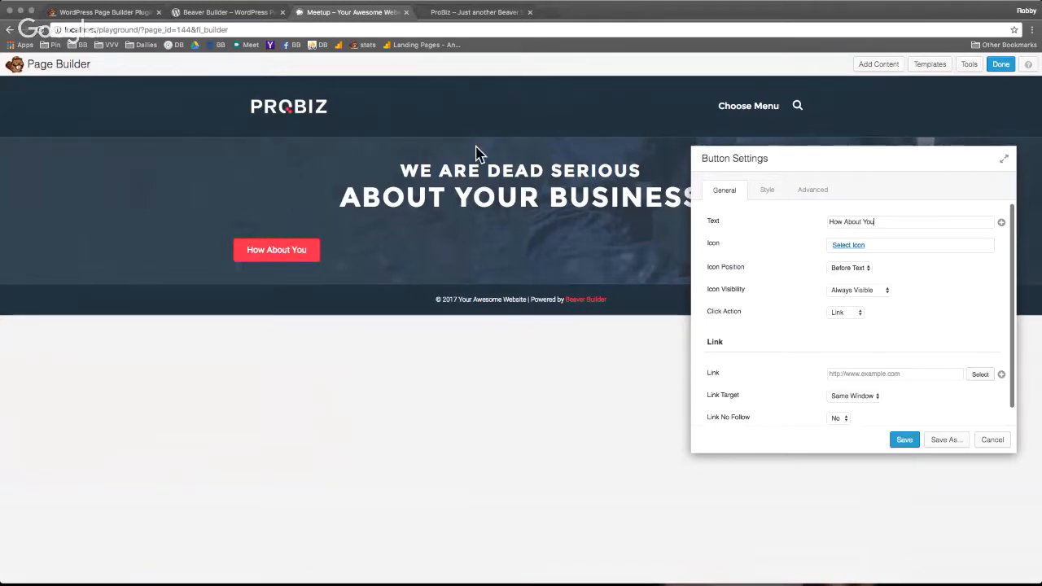
text(?)
scroll(928, 301, down, 1)
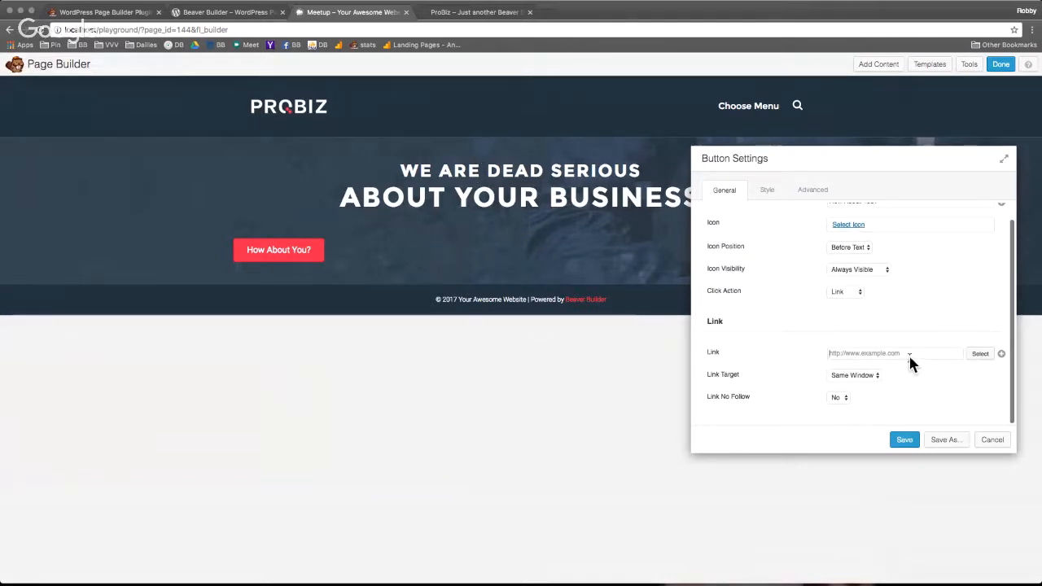
text(https://www.wpbeaverbuilder.com)
scroll(926, 310, up, 1)
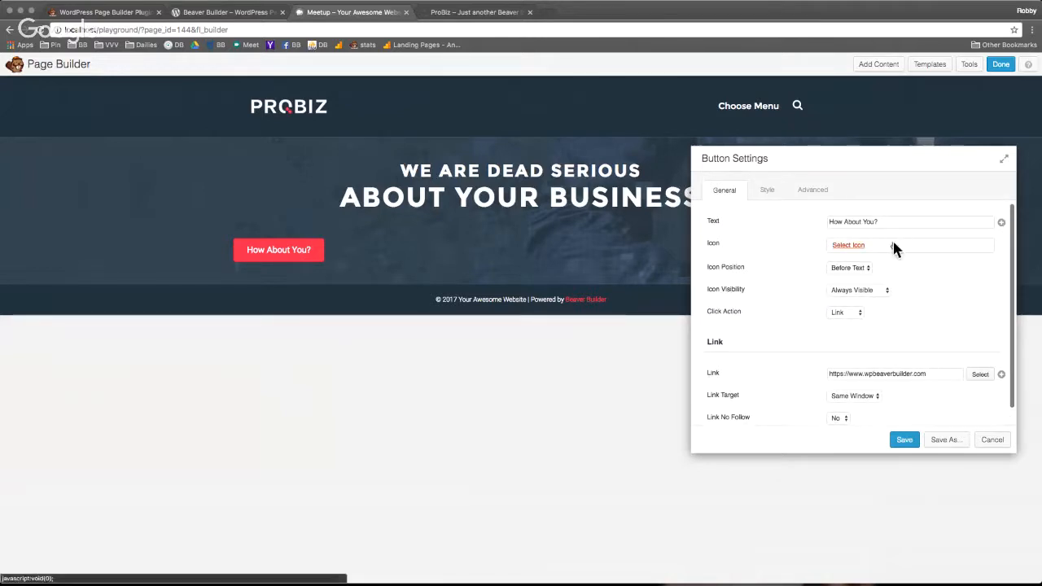
Step: Browse the icon libraries, try the Font Awesome outline bell icon on the button, and remove it
click(847, 243)
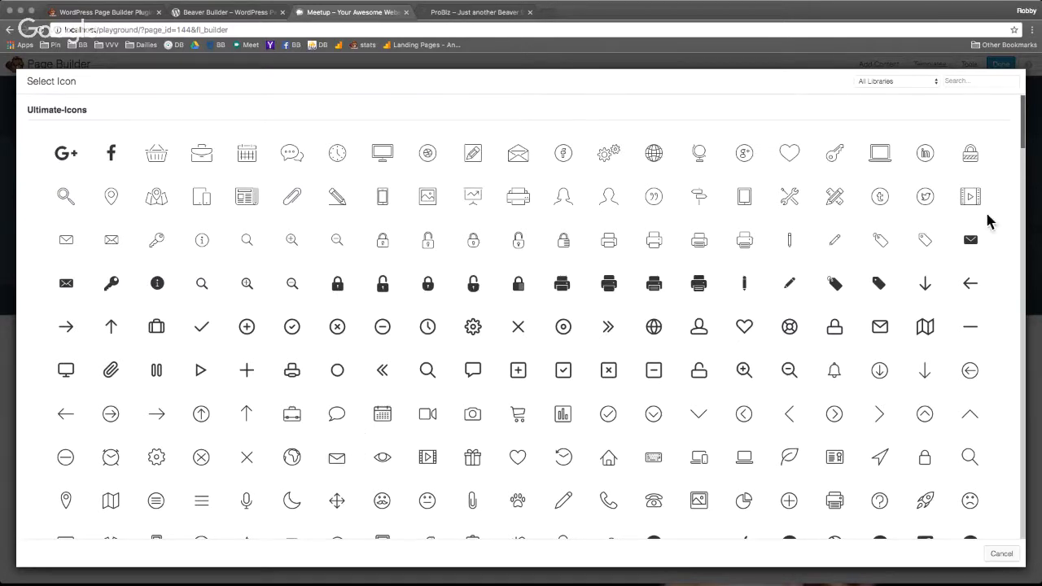
scroll(952, 305, down, 1)
scroll(953, 306, down, 5)
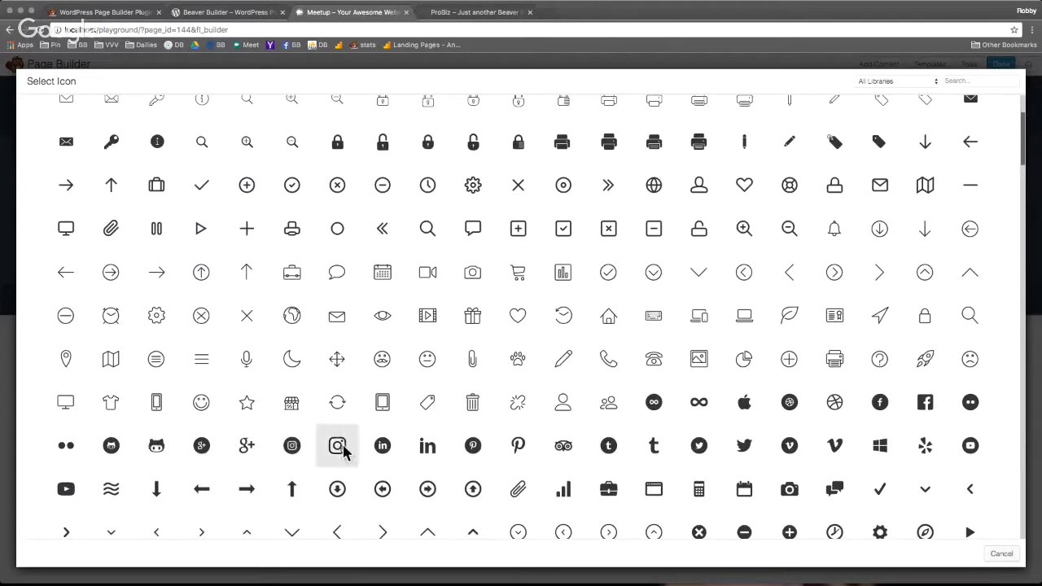
scroll(342, 448, down, 15)
scroll(342, 450, down, 3)
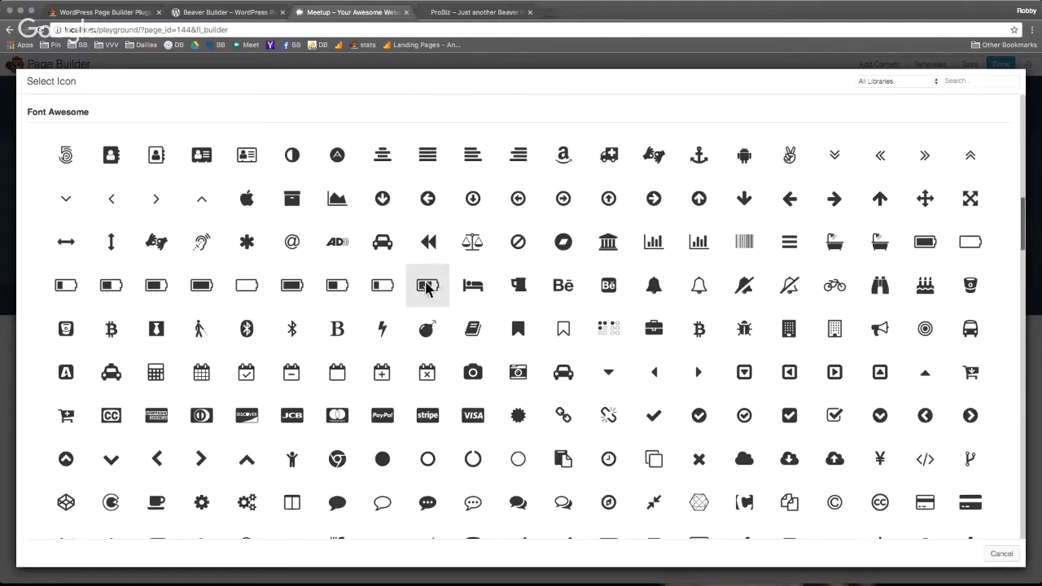
click(696, 286)
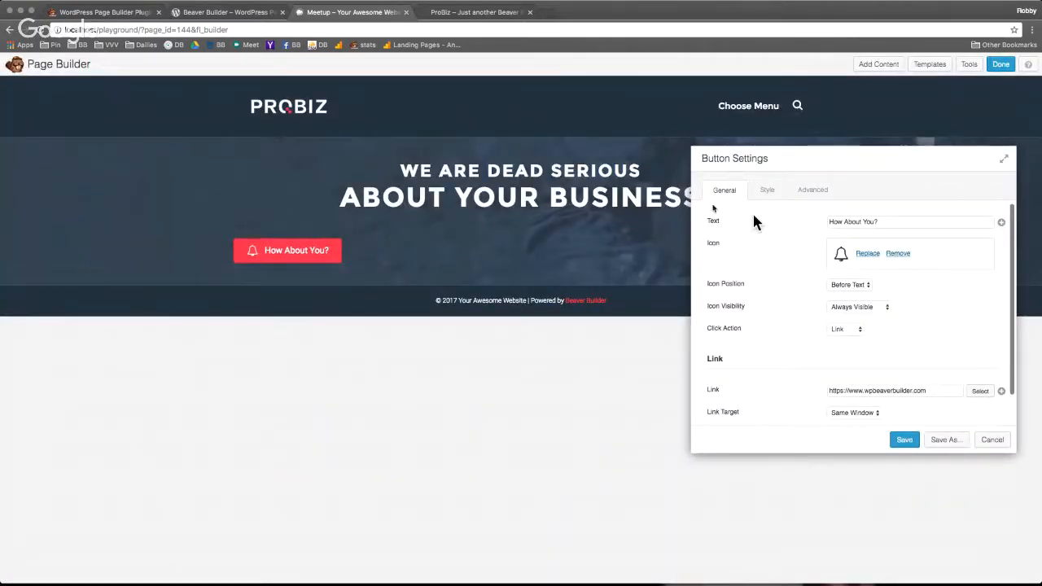
click(898, 253)
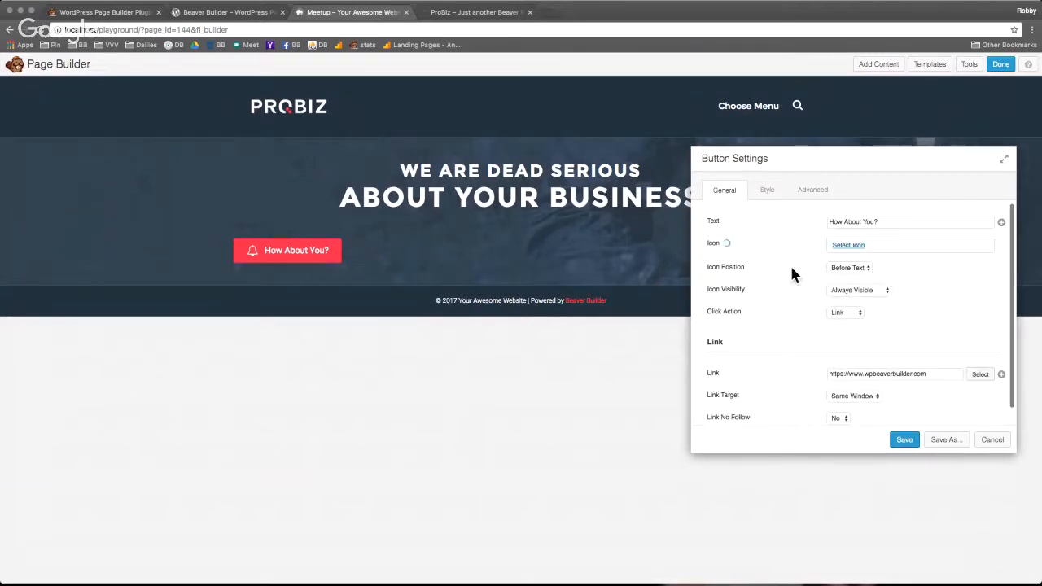
Step: Review the button's color and structure styles and set its alignment to Center
click(765, 190)
drag(876, 163, 911, 177)
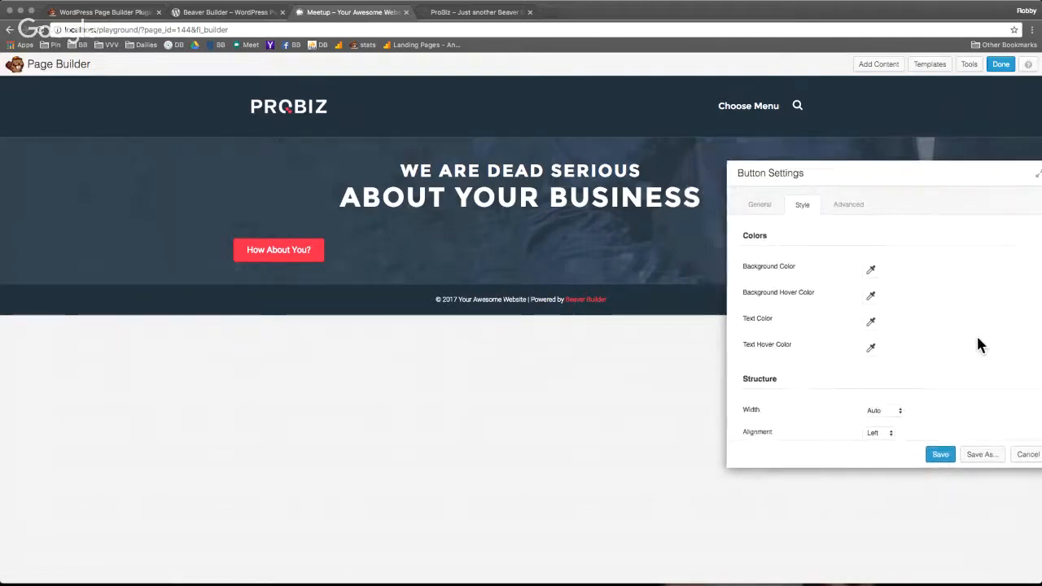
scroll(975, 334, down, 3)
scroll(974, 340, down, 1)
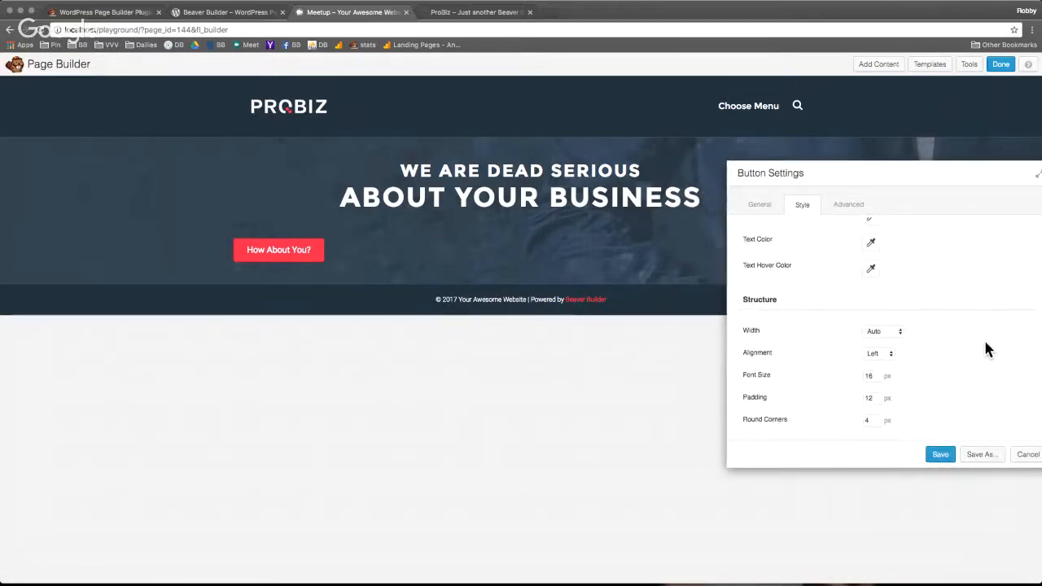
scroll(990, 346, up, 3)
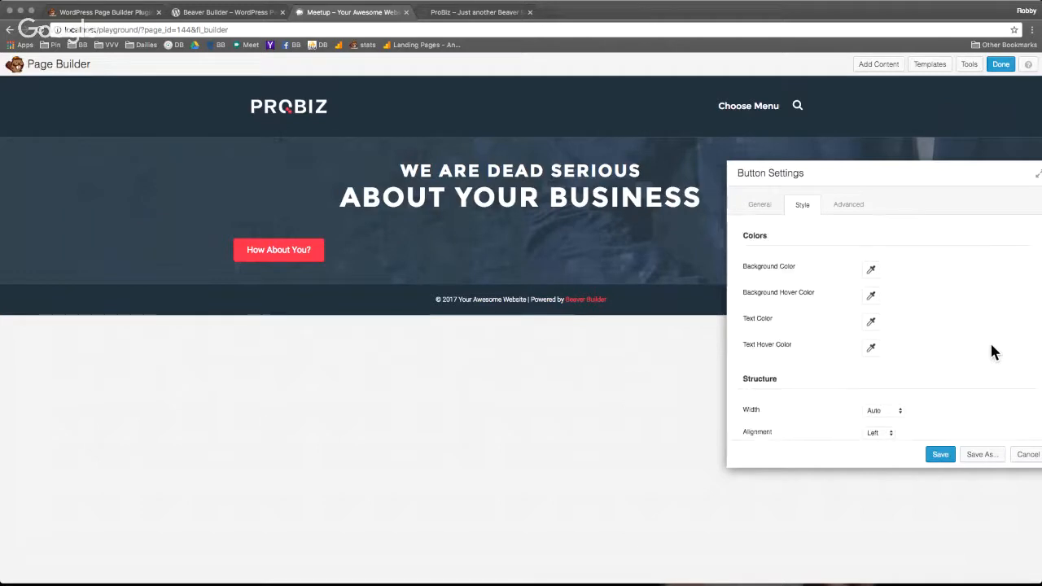
scroll(990, 347, down, 3)
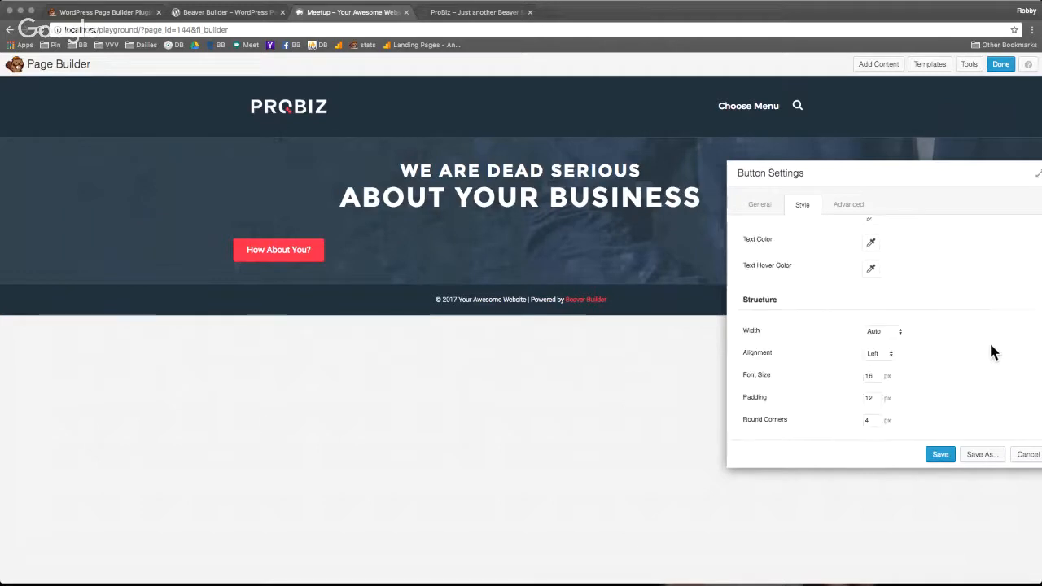
click(885, 354)
click(881, 368)
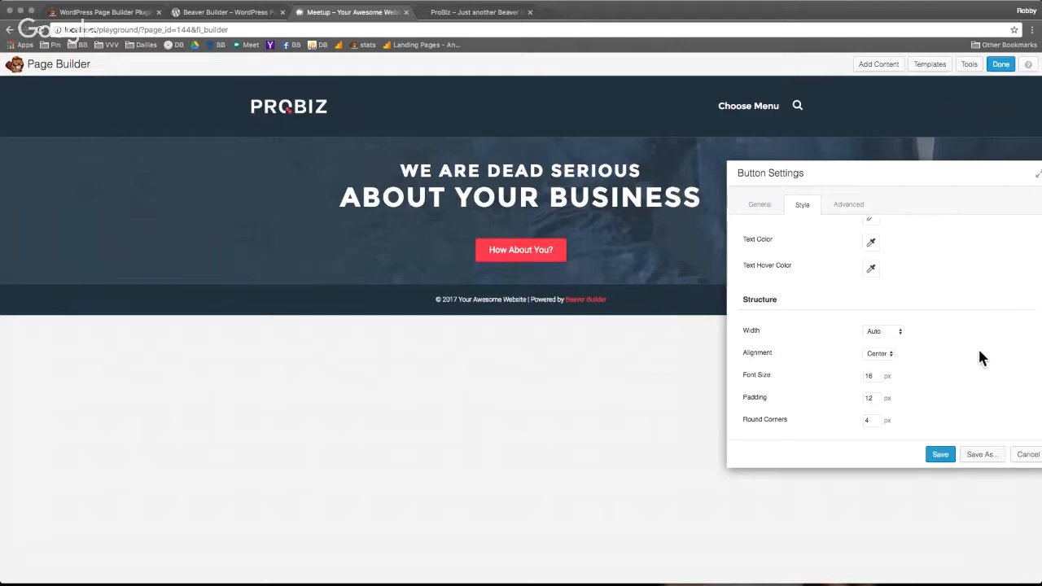
Step: Set the button's font size to 19 px and its padding to 18 px
drag(876, 376, 865, 375)
text(19)
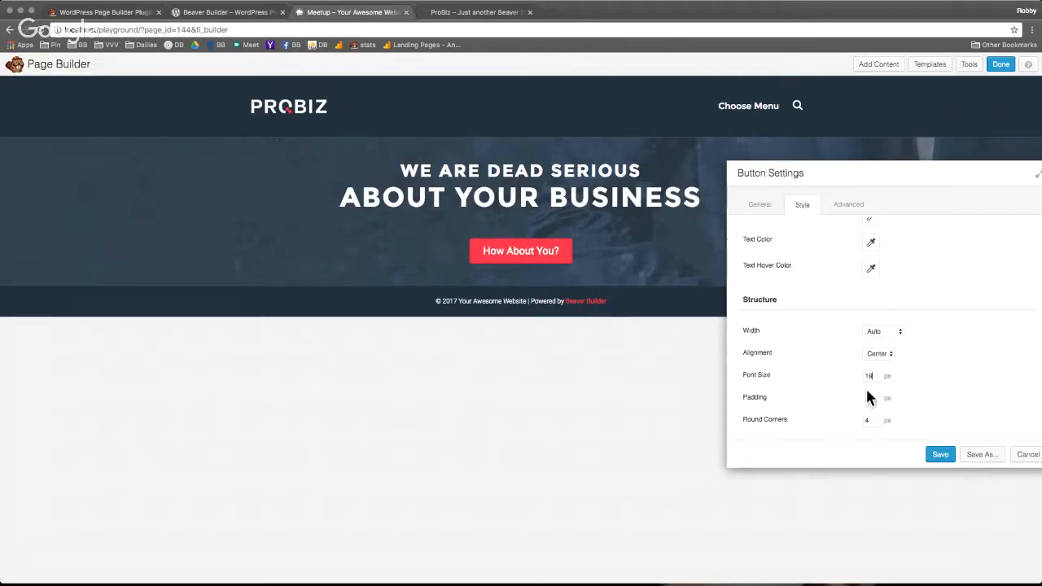
drag(866, 399, 839, 399)
text(18)
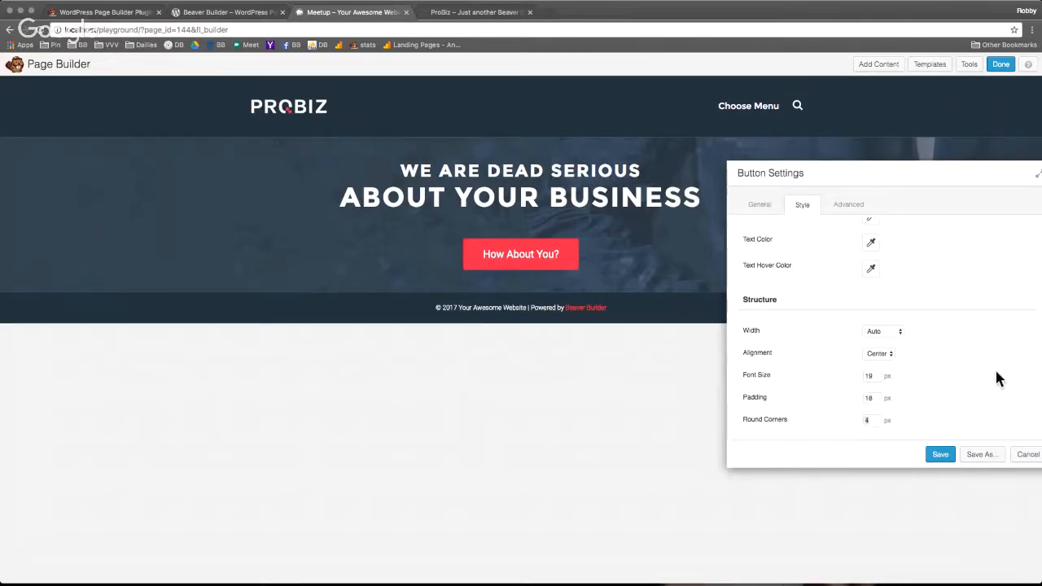
Step: Try round corners of 50 px on the button and restore them to 4 px
text(50)
double_click(868, 420)
text(4)
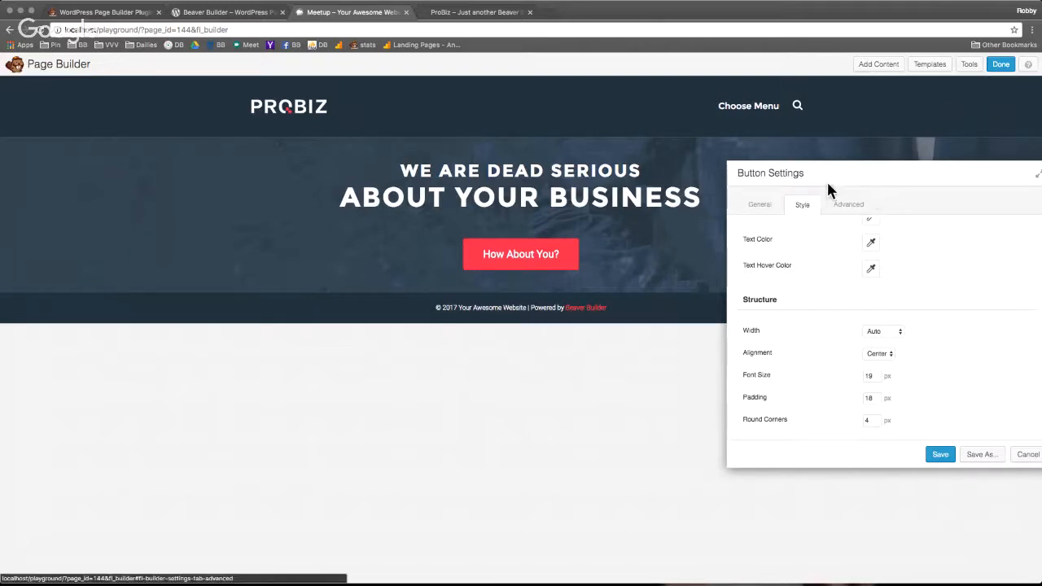
Step: Set the button's top margin to 0 px
click(844, 205)
scroll(932, 330, up, 2)
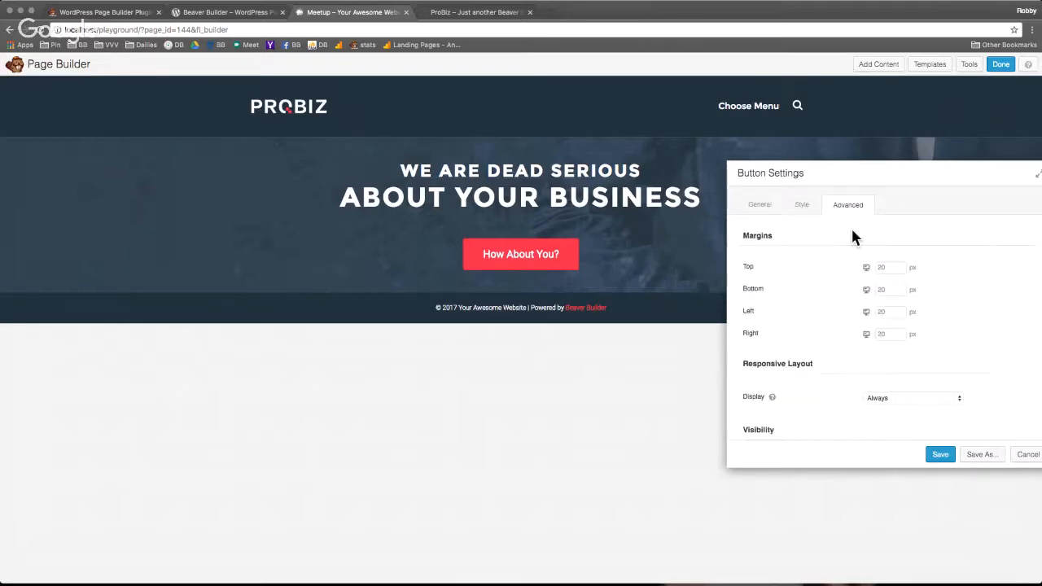
click(883, 269)
text(0)
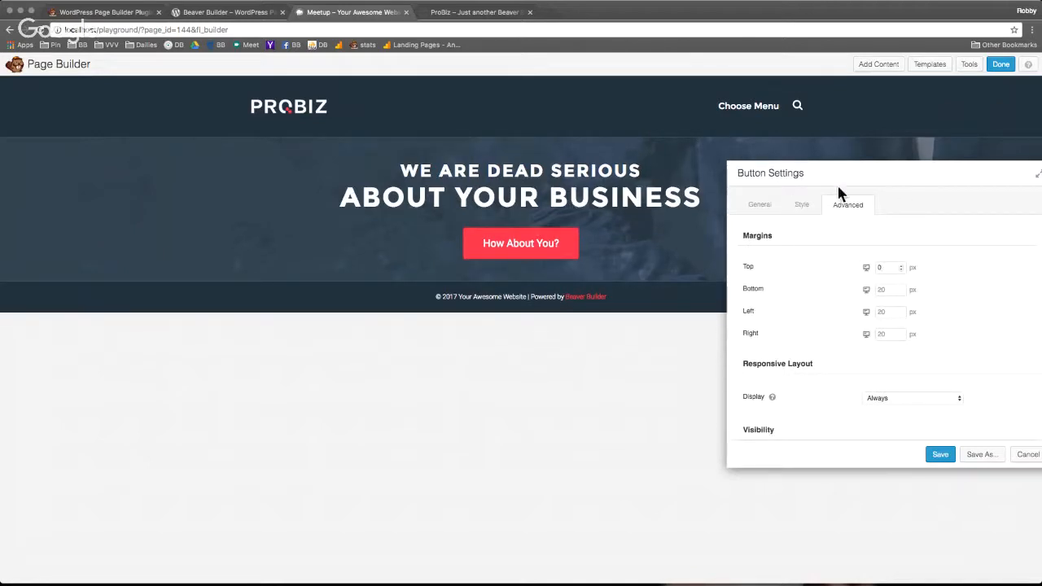
drag(870, 183, 809, 180)
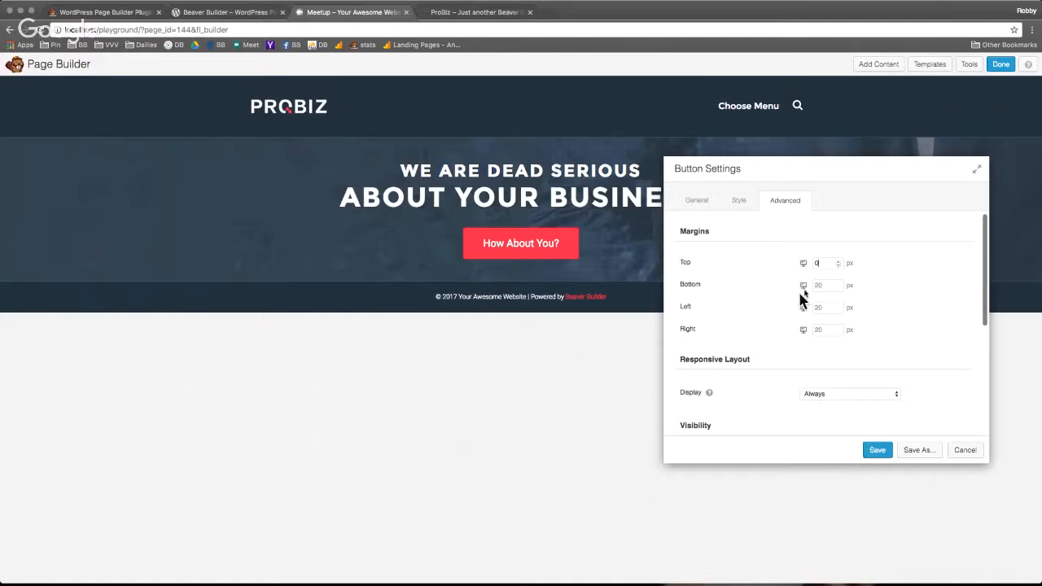
Step: Set the button's top margin to -10 px, save it, and compare the hero with the ProBiz demo
key(BackSpace)
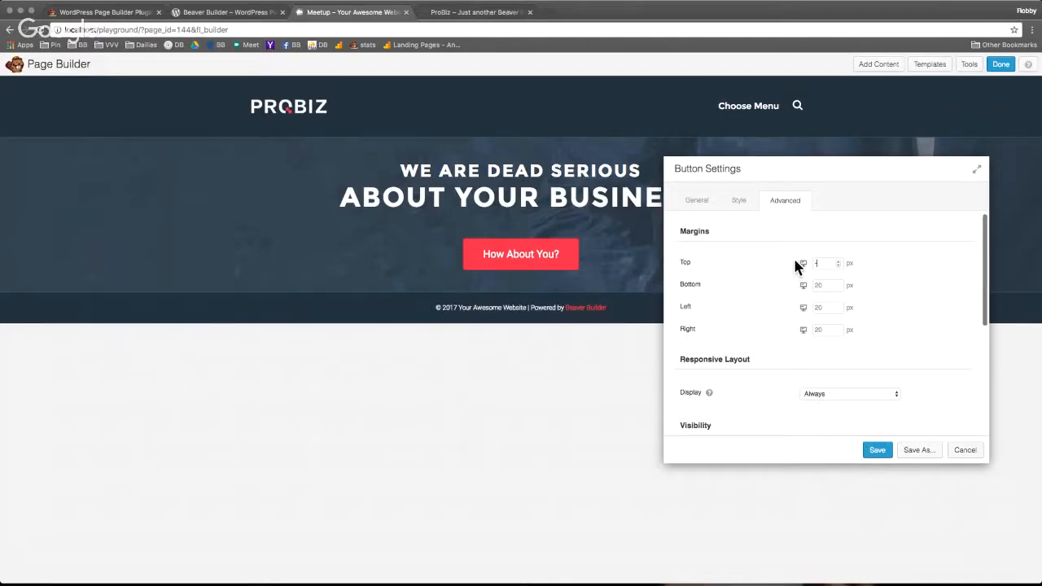
text(-10)
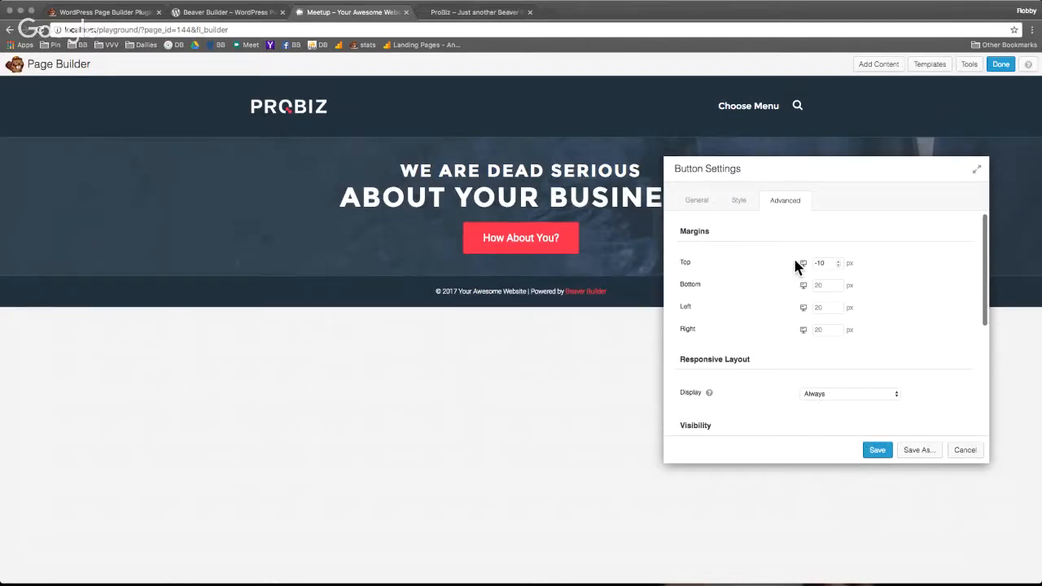
scroll(864, 399, down, 2)
click(876, 450)
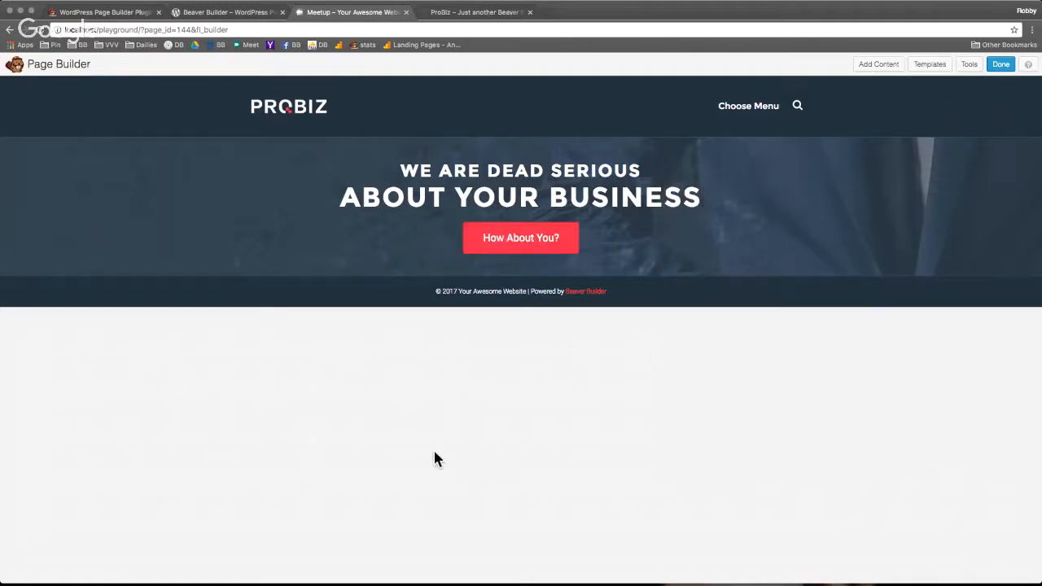
click(458, 13)
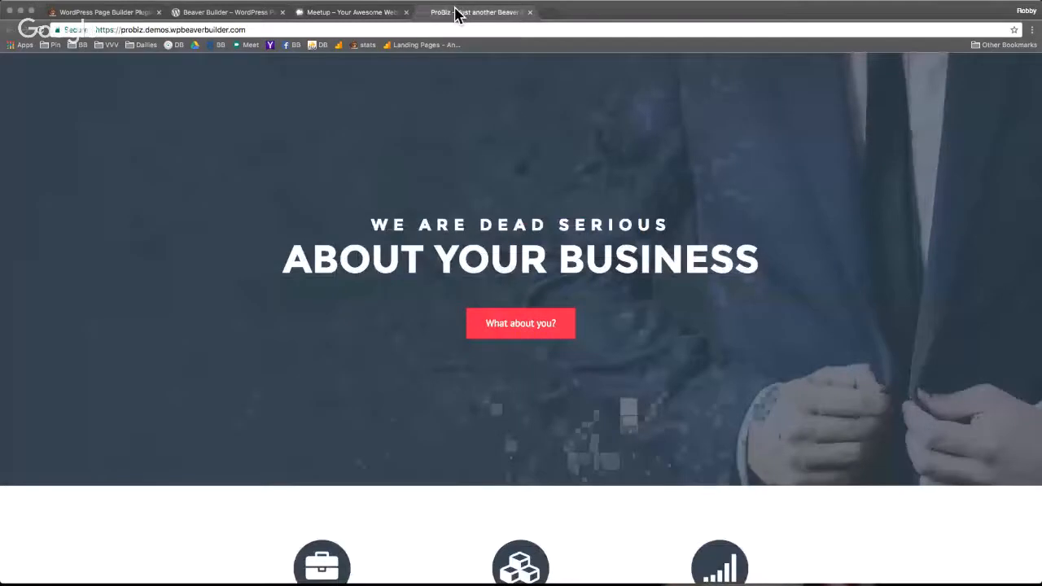
click(367, 14)
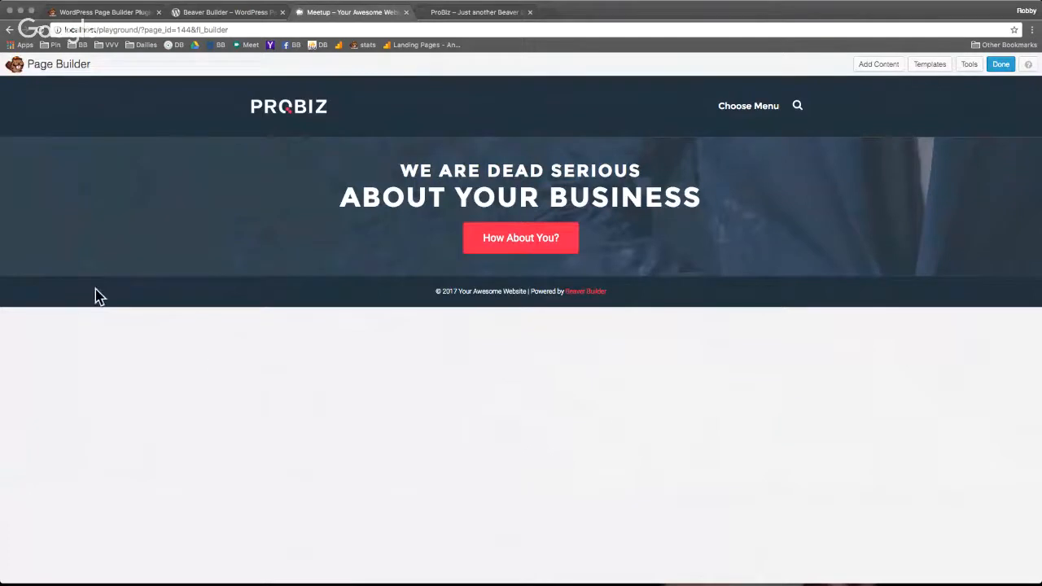
Step: Set the hero row's top and bottom padding to 150 px
mouse_move(77, 174)
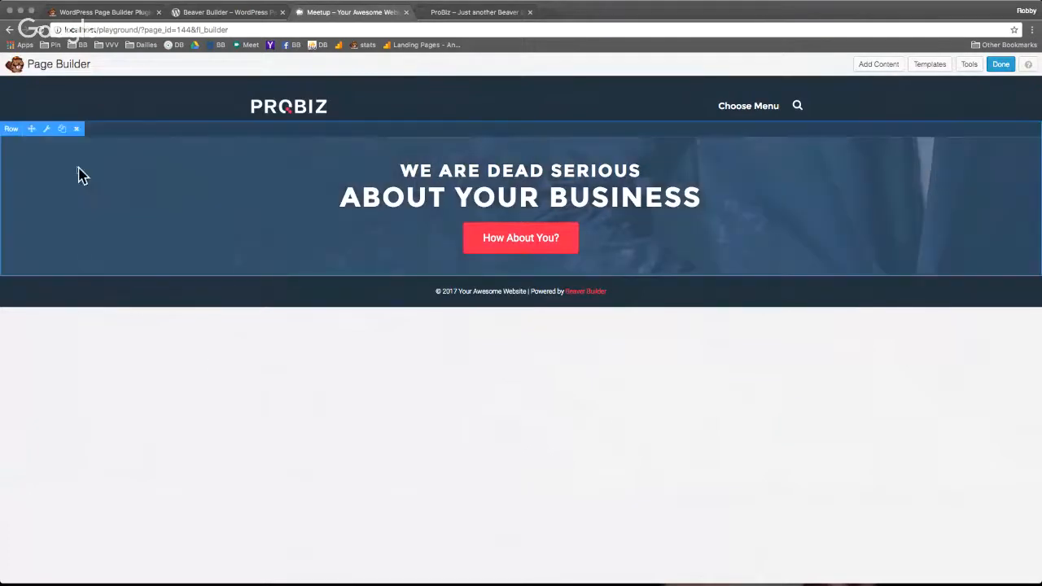
click(46, 130)
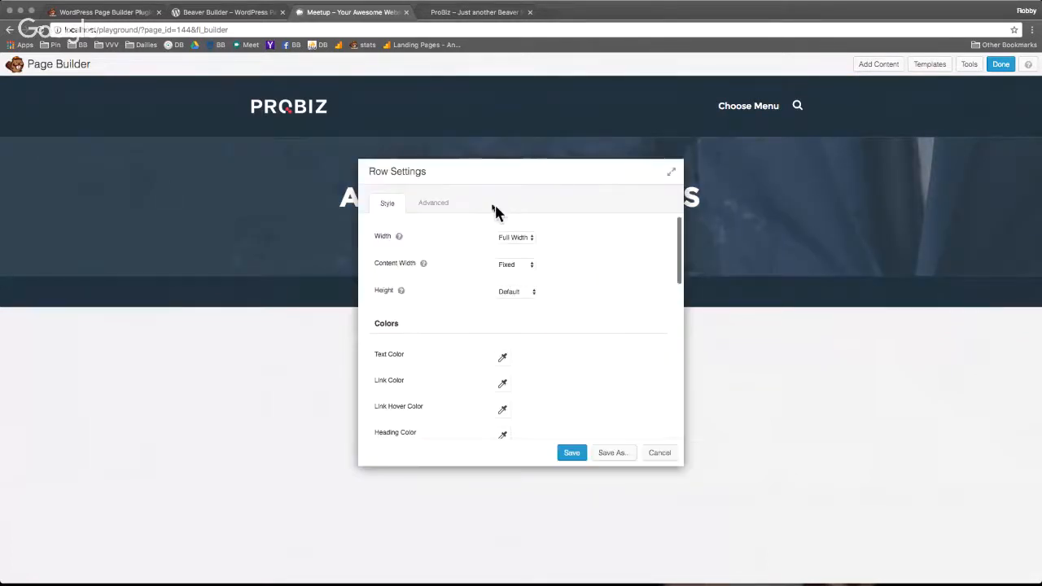
click(448, 204)
drag(516, 171, 710, 173)
scroll(813, 309, down, 2)
scroll(804, 326, up, 2)
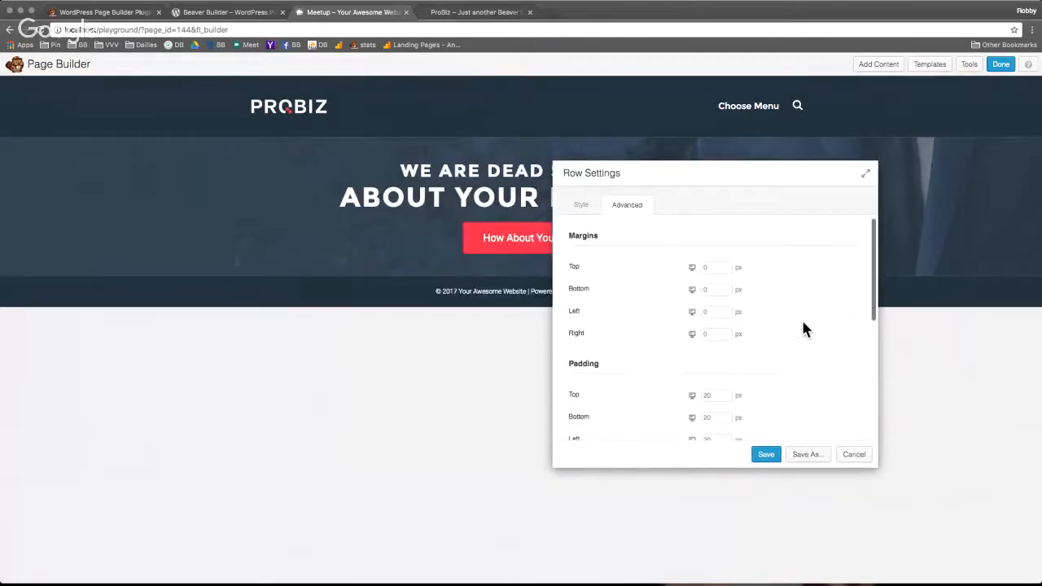
scroll(833, 388, down, 1)
scroll(786, 389, down, 2)
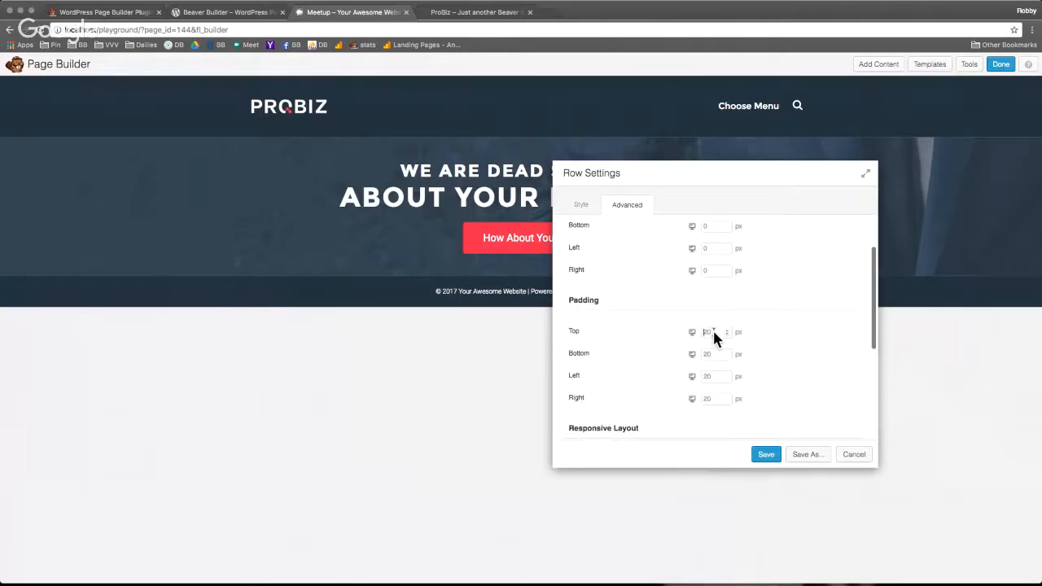
text(150)
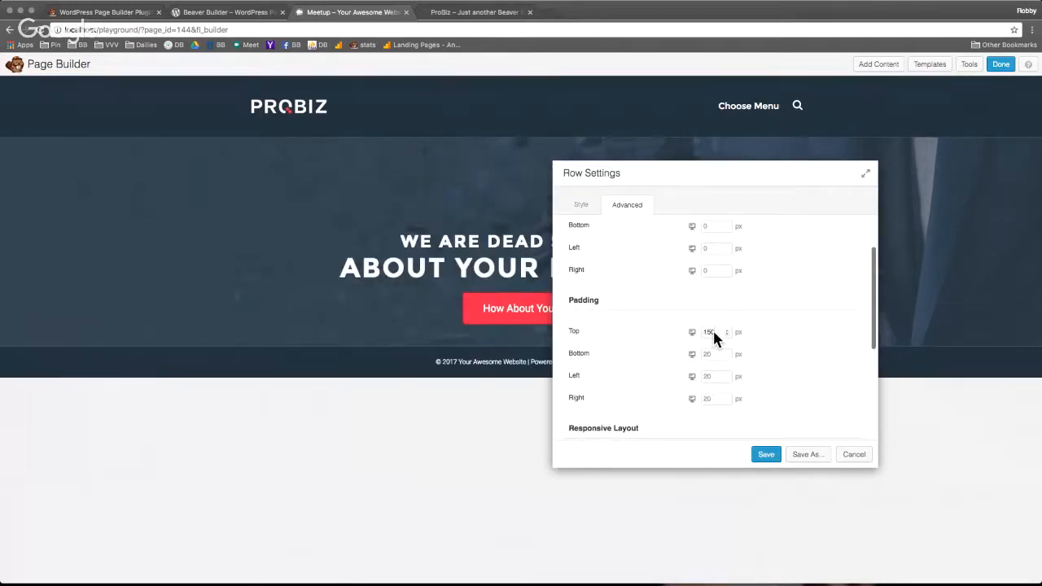
text(150)
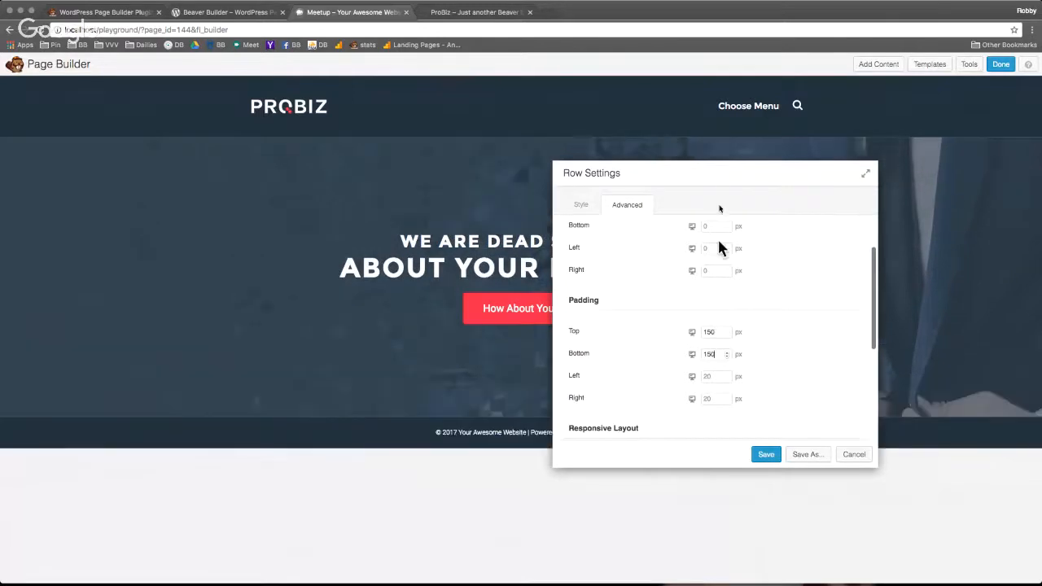
Step: Set the hero row's top and bottom padding to 200 px, save it, and compare with the ProBiz demo
drag(725, 178, 811, 124)
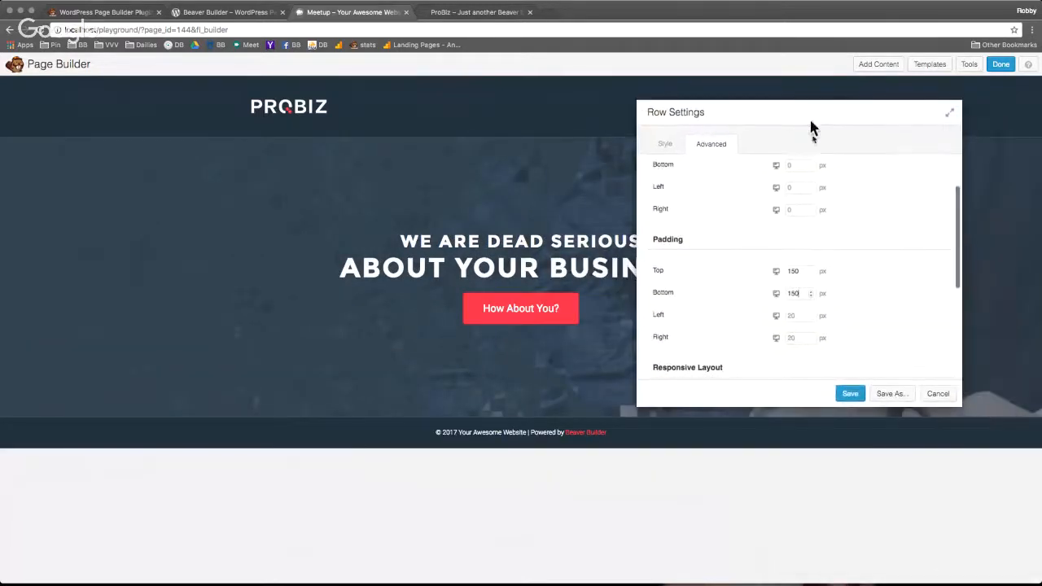
text(200)
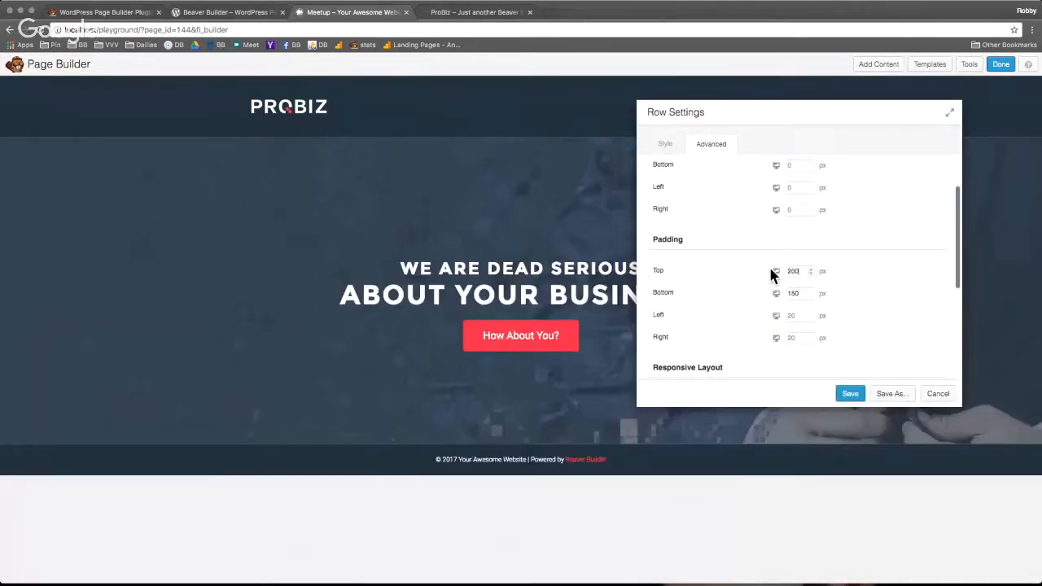
key(Tab)
text(200)
click(853, 395)
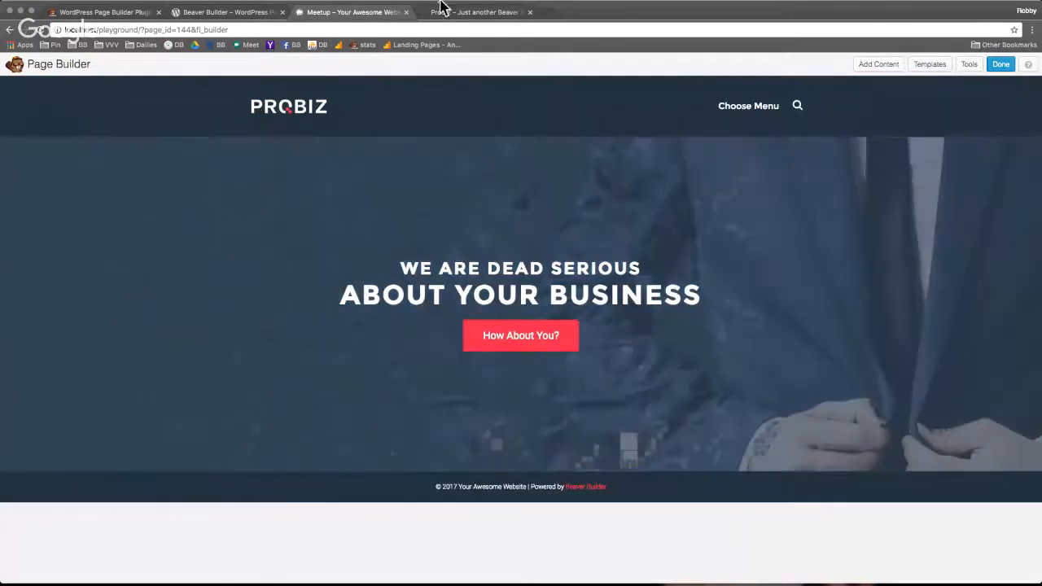
click(459, 11)
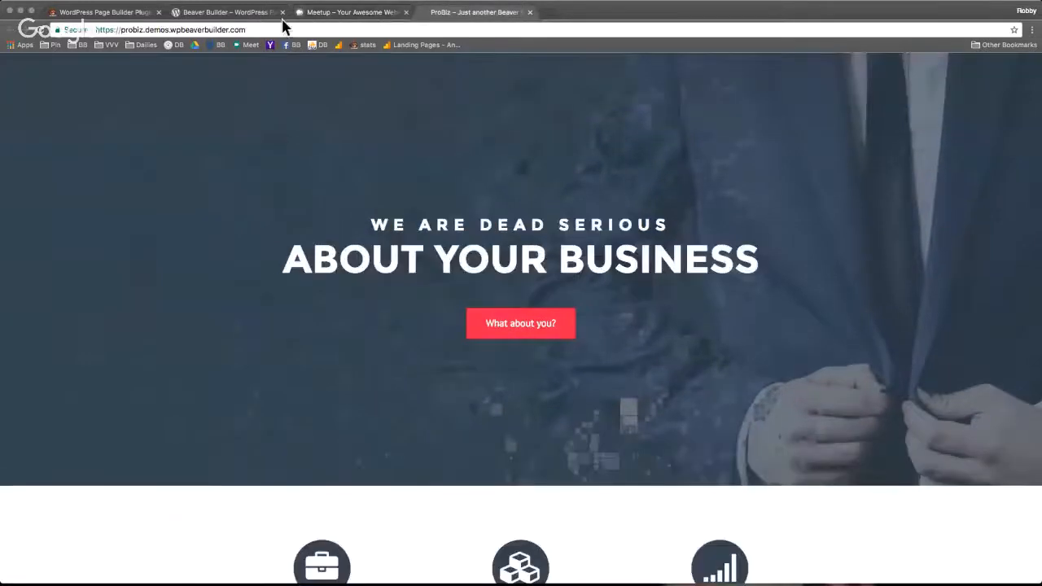
click(350, 11)
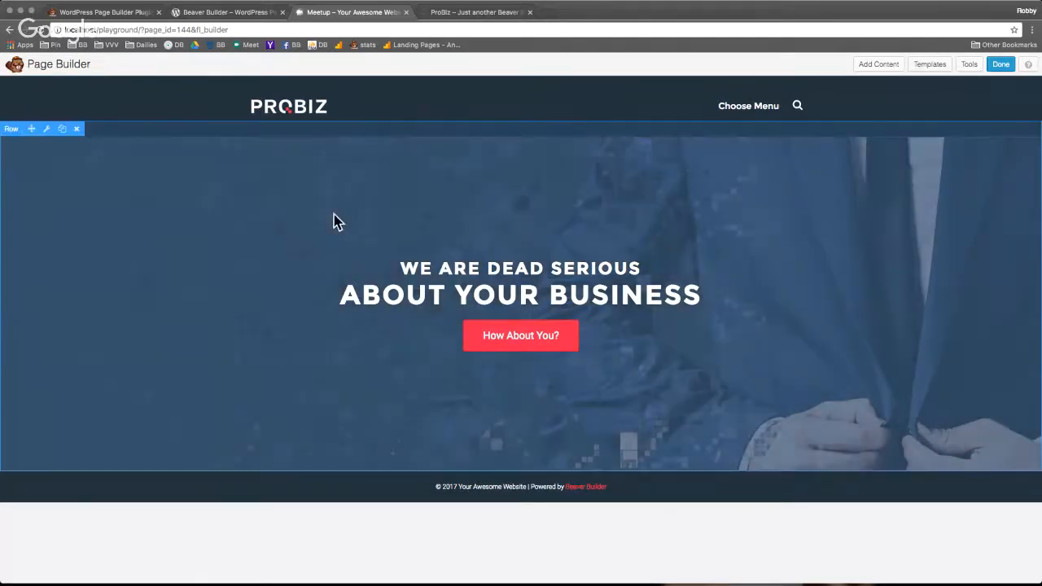
Step: Try the Fit scale on the hero row's background photo and restore it to Fill
click(47, 129)
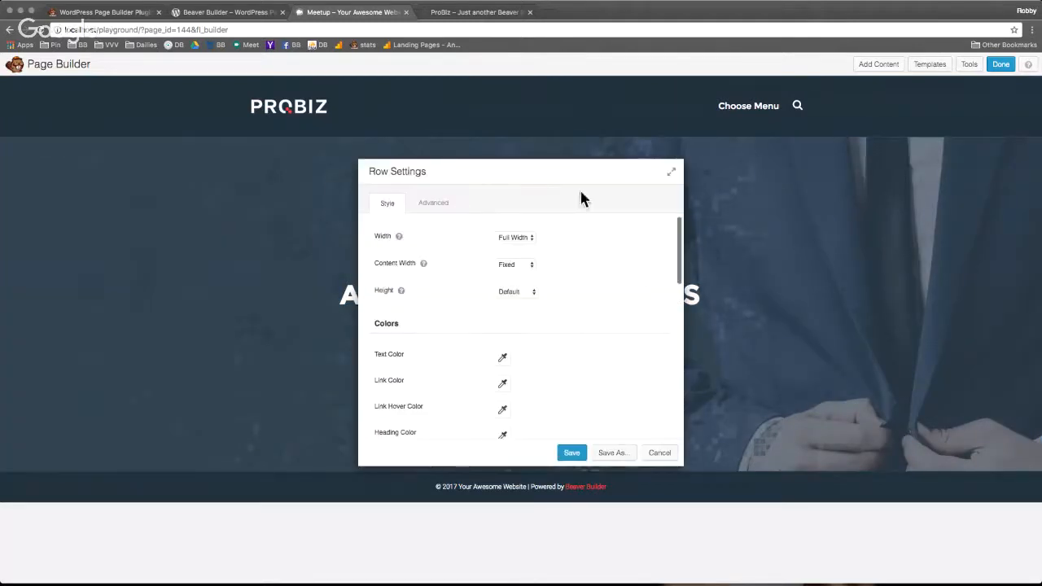
drag(502, 170, 293, 161)
scroll(386, 304, down, 5)
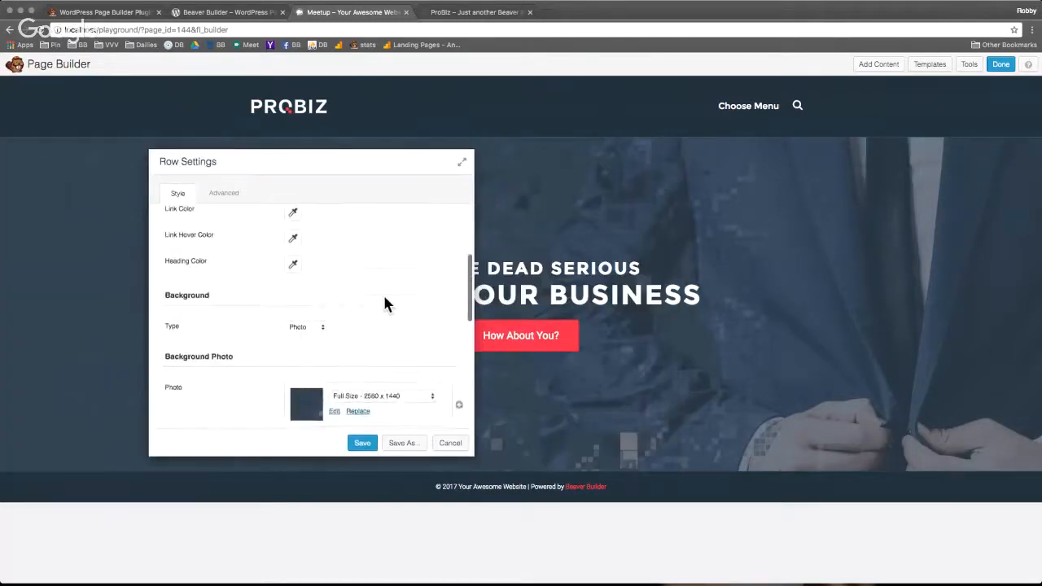
scroll(386, 303, down, 5)
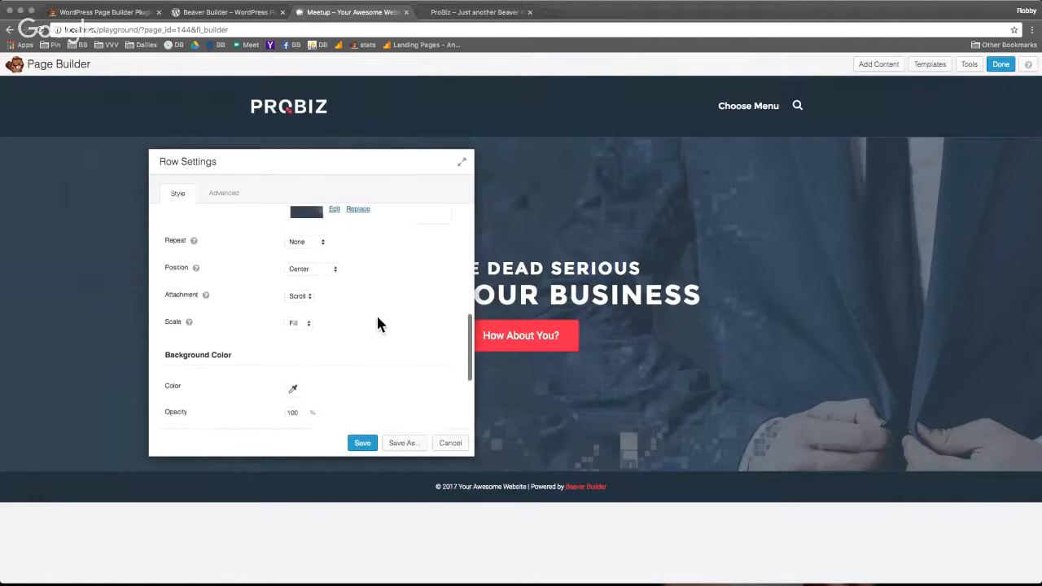
scroll(370, 319, up, 1)
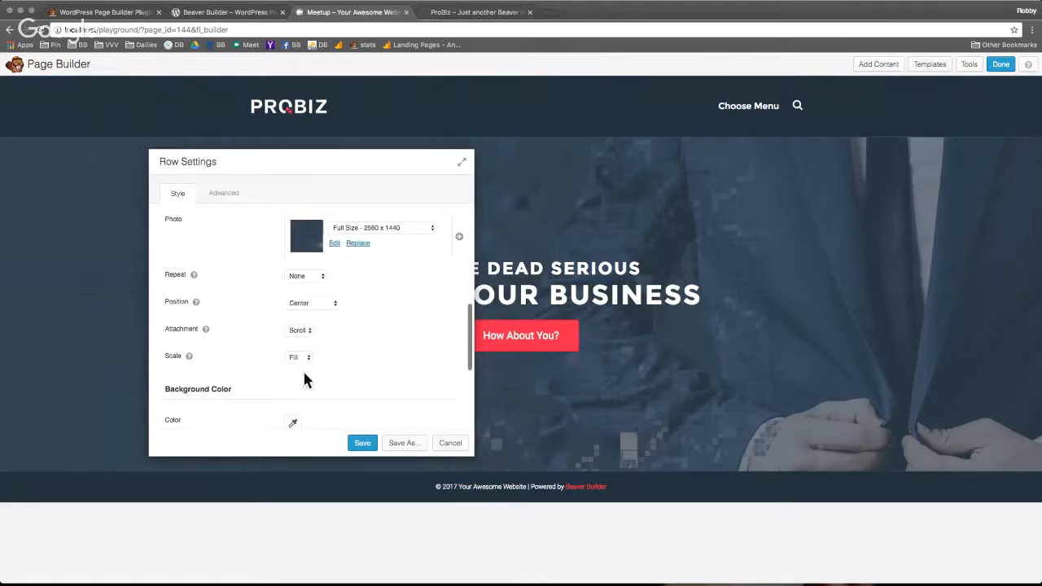
mouse_move(189, 359)
click(306, 351)
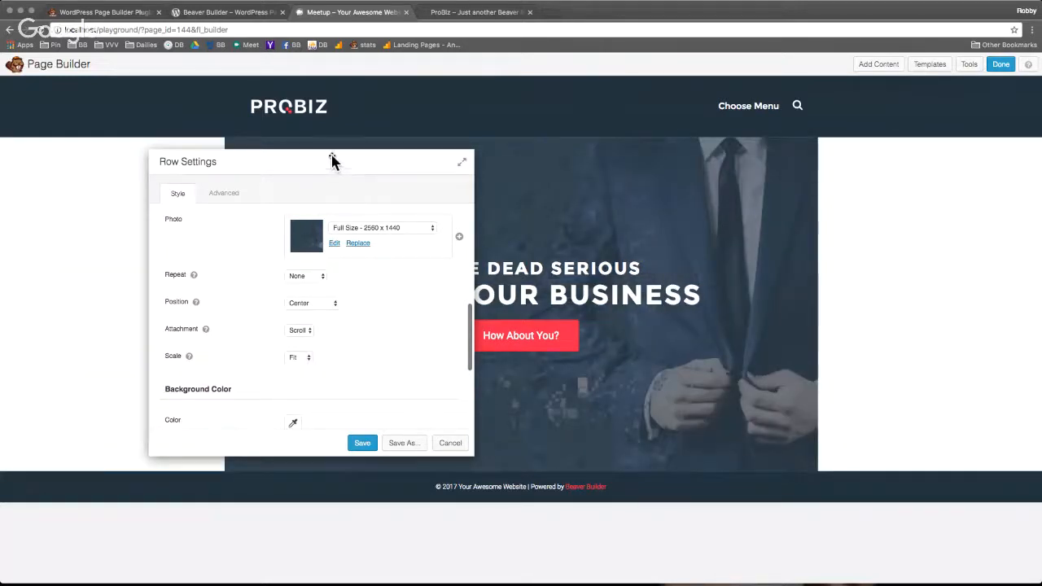
drag(332, 161, 619, 96)
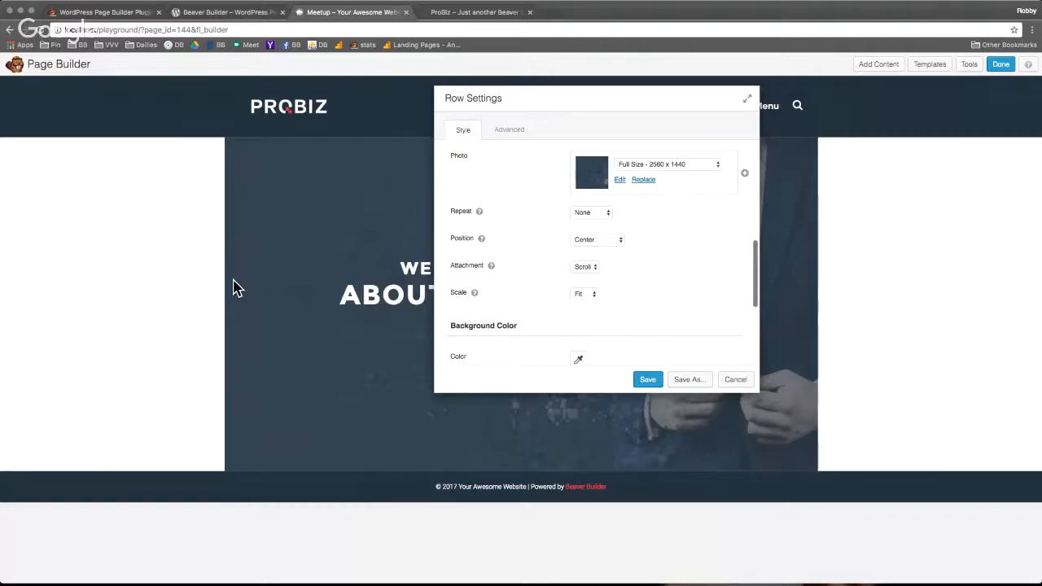
click(593, 295)
click(610, 323)
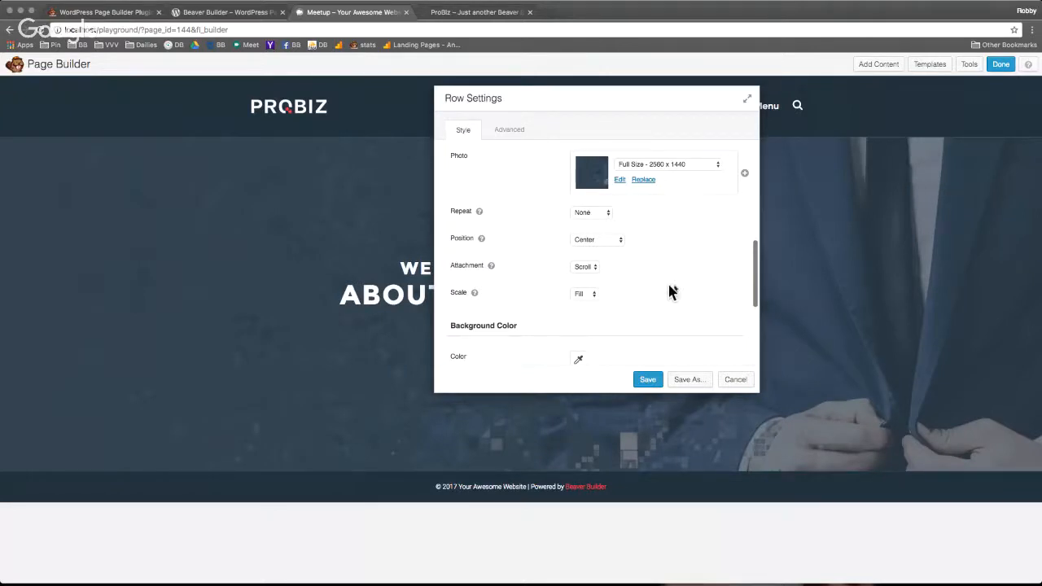
Step: Review the position options for the row's background photo, keep Center, and save the row
click(612, 238)
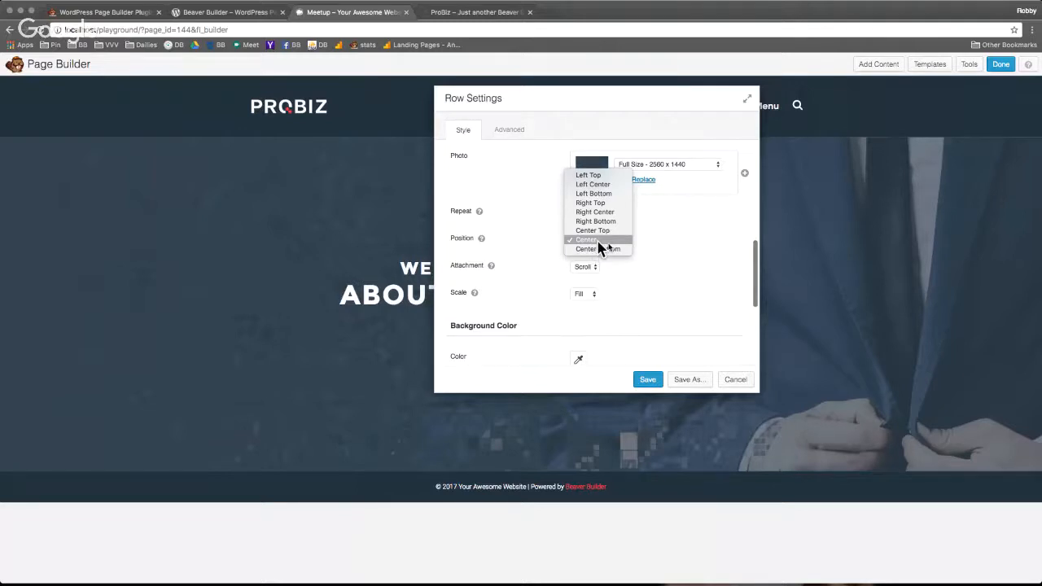
click(696, 239)
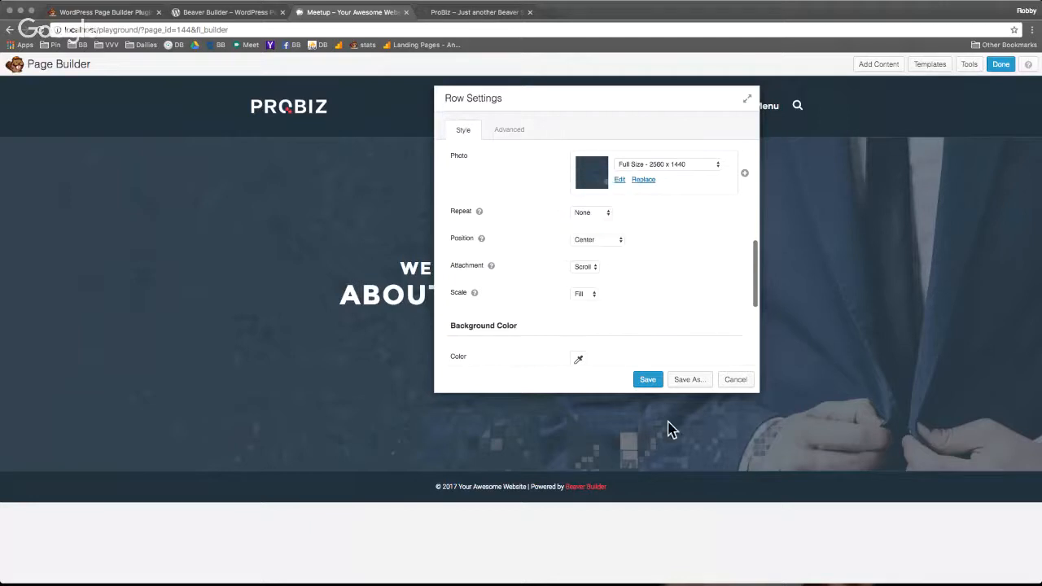
click(648, 380)
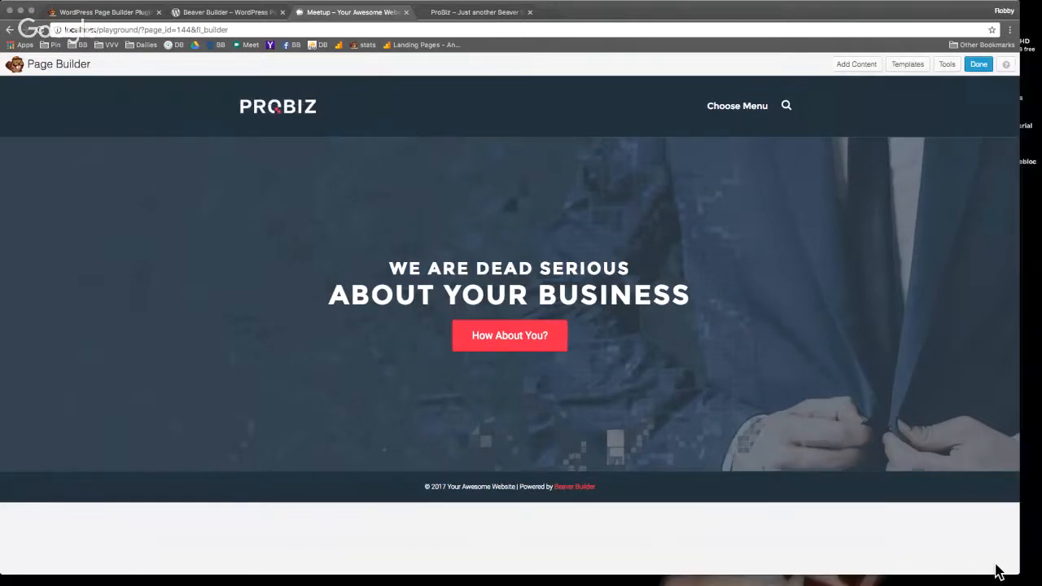
Step: Review the ProBiz demo's three-column icon section and add a 3 Columns row below the hero on the Meetup page
click(887, 65)
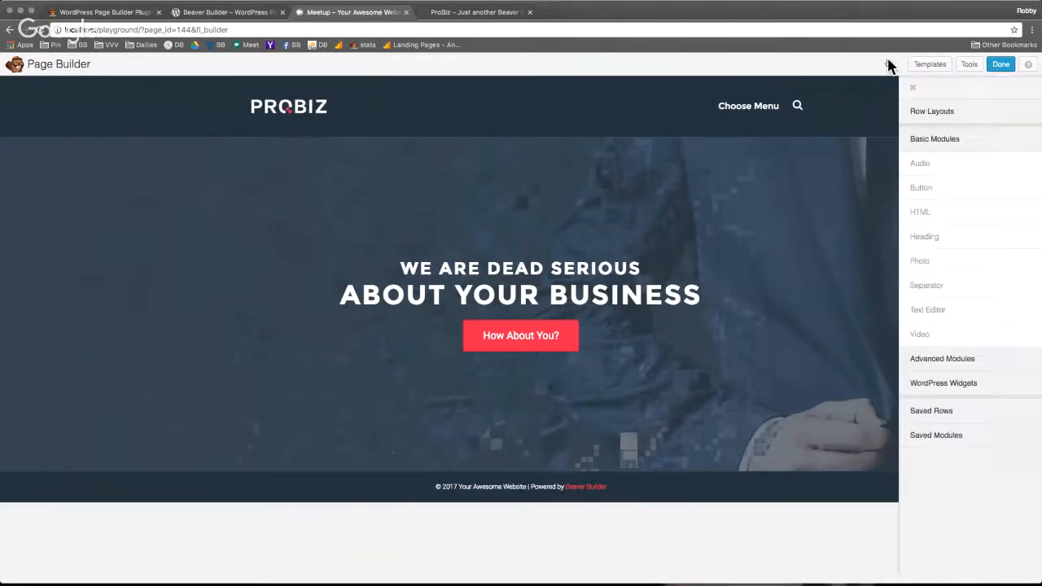
click(448, 17)
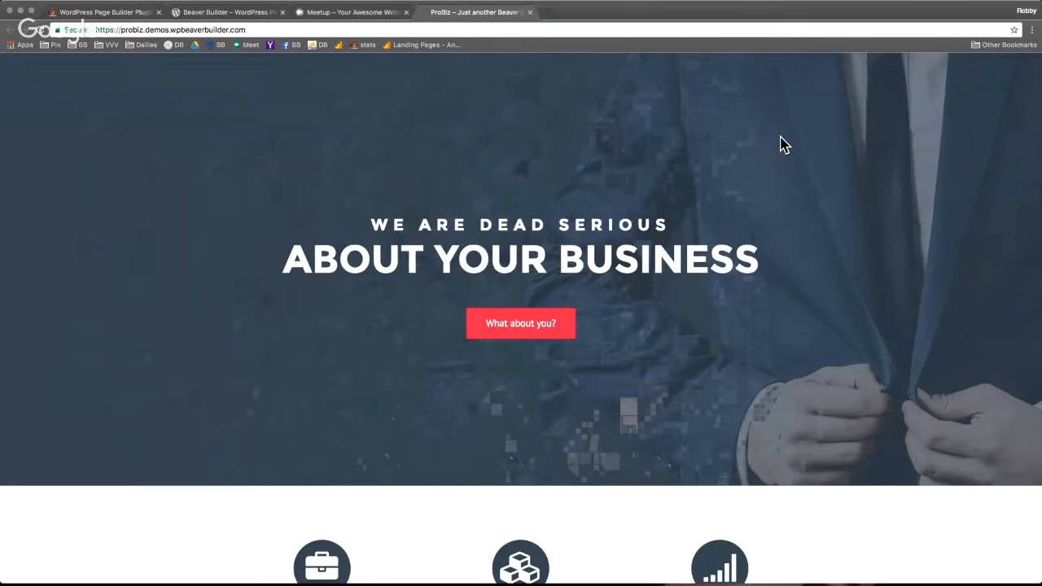
scroll(733, 181, down, 5)
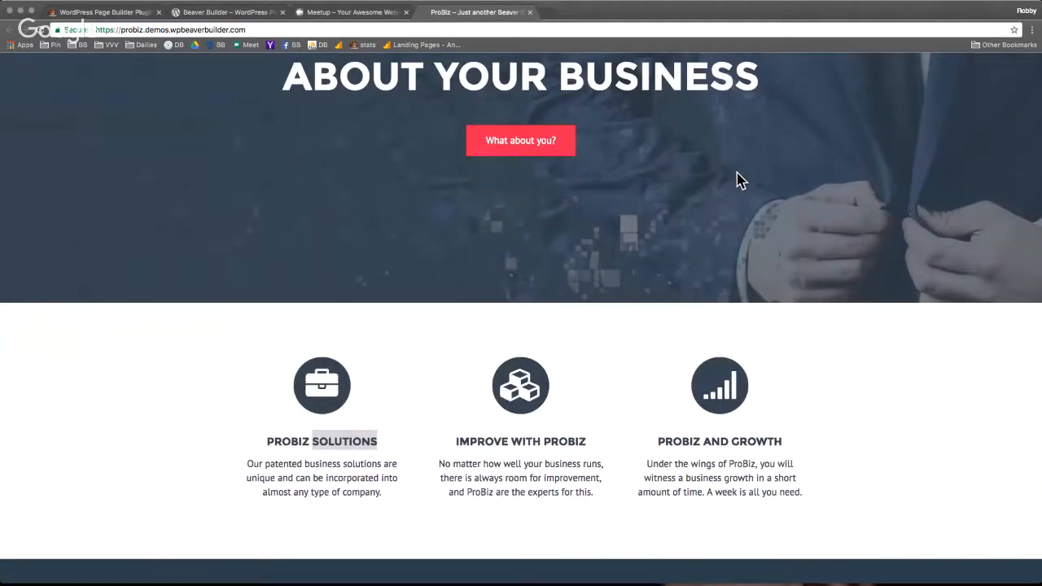
scroll(740, 181, down, 4)
click(259, 273)
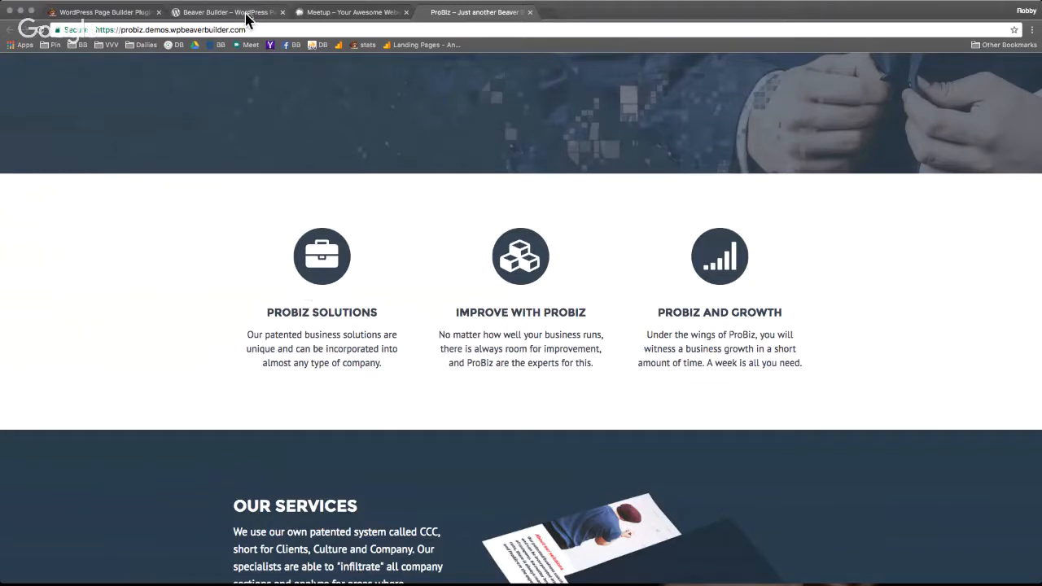
click(353, 13)
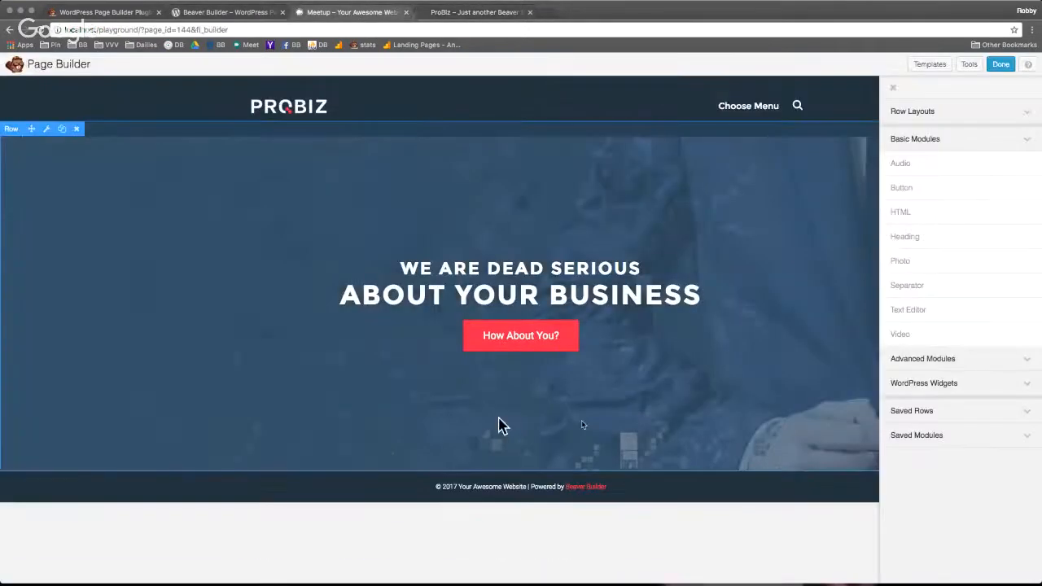
click(928, 114)
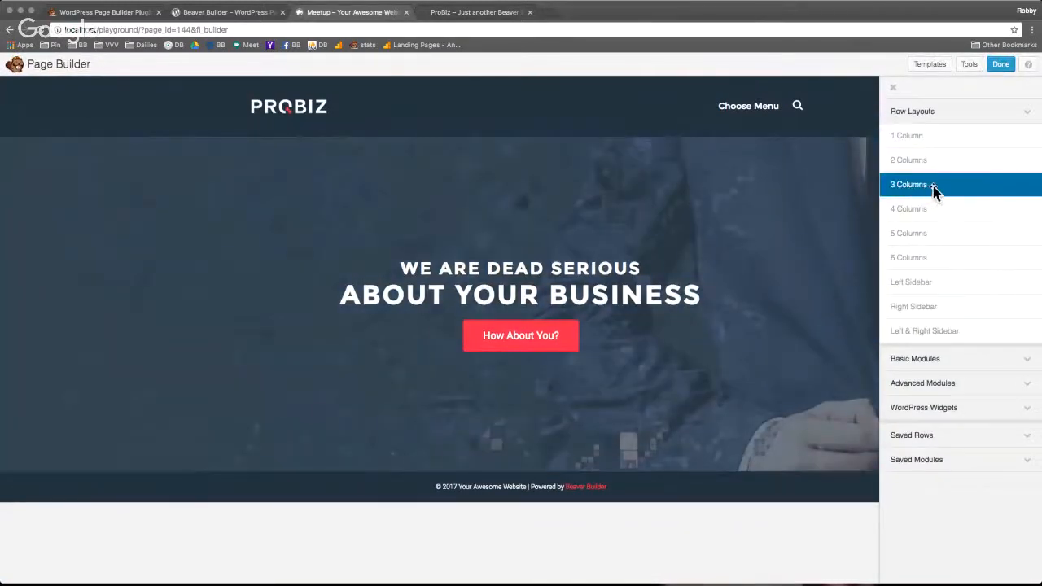
drag(934, 189, 451, 544)
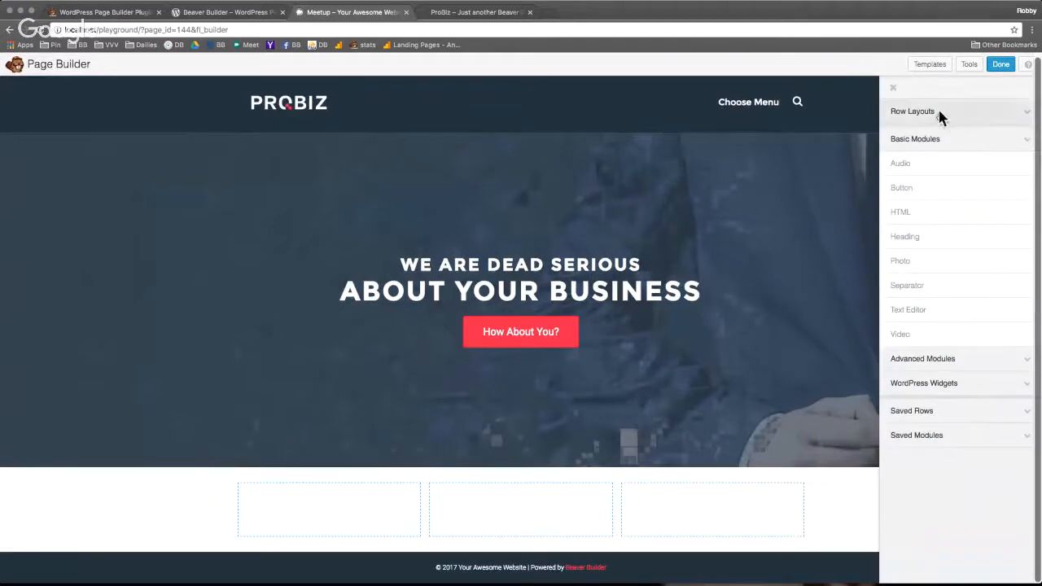
Step: Add an Icon module to the first column of the new three-column row
click(936, 142)
click(944, 163)
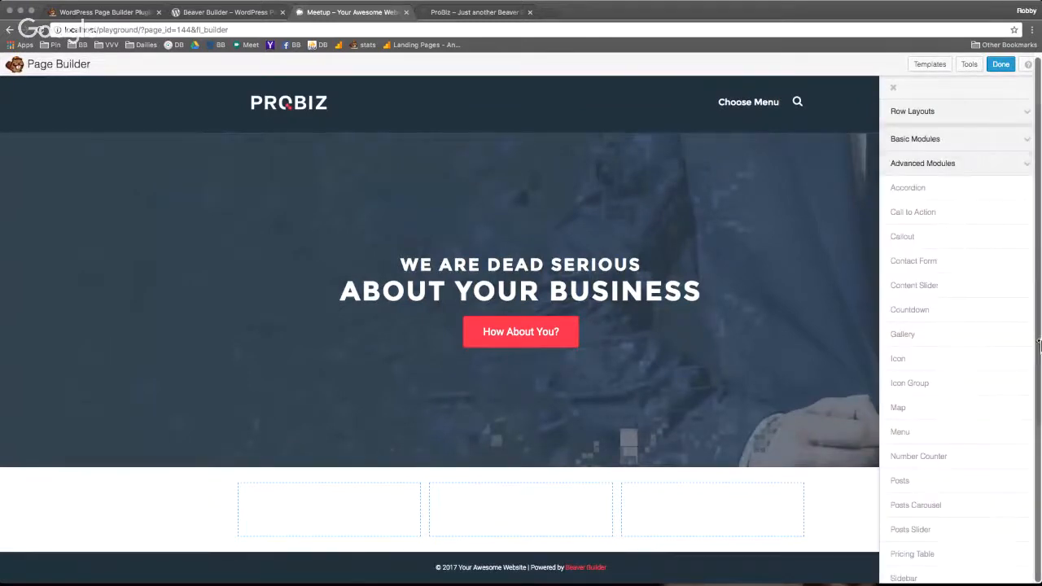
scroll(937, 362, down, 1)
drag(943, 319, 320, 490)
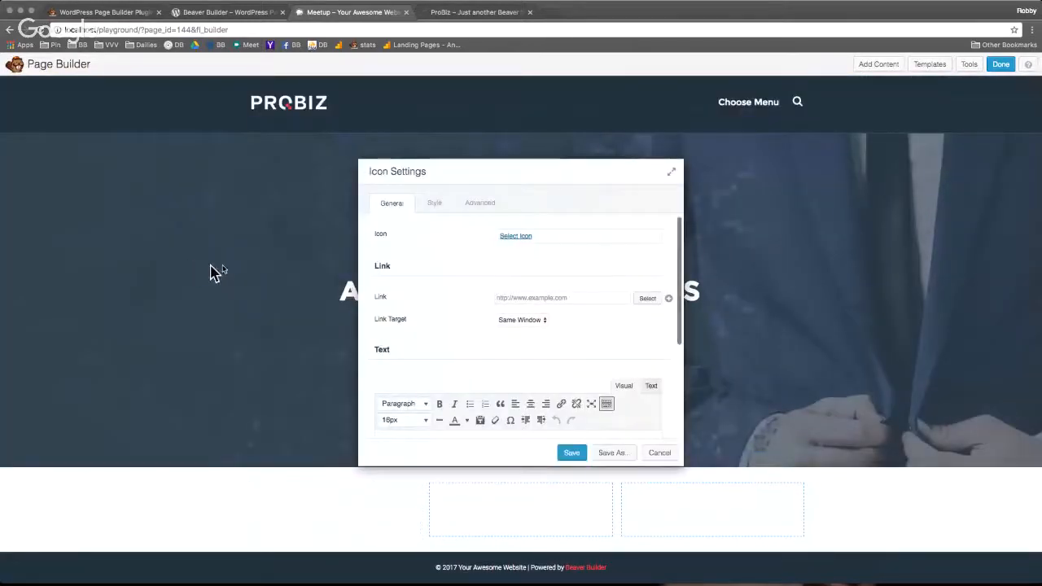
Step: Choose the interlocking-diamonds icon from the Font Awesome library for the Icon module
click(525, 236)
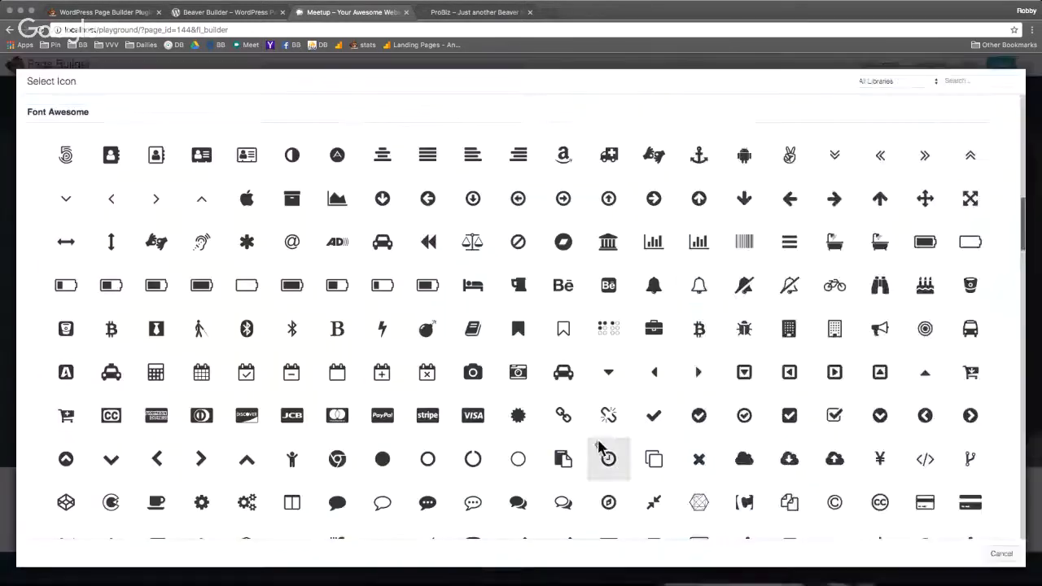
scroll(600, 444, down, 5)
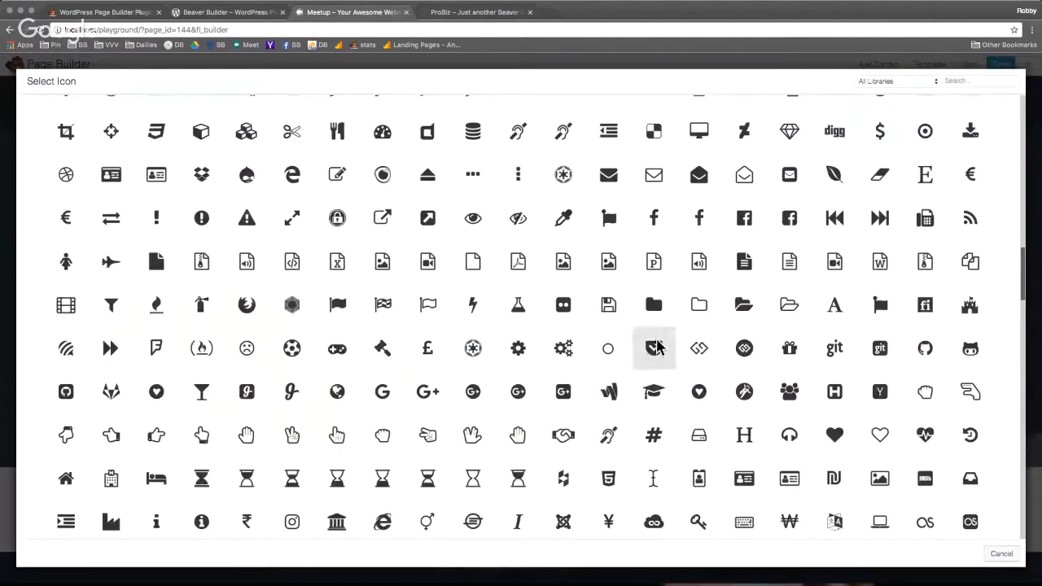
click(692, 357)
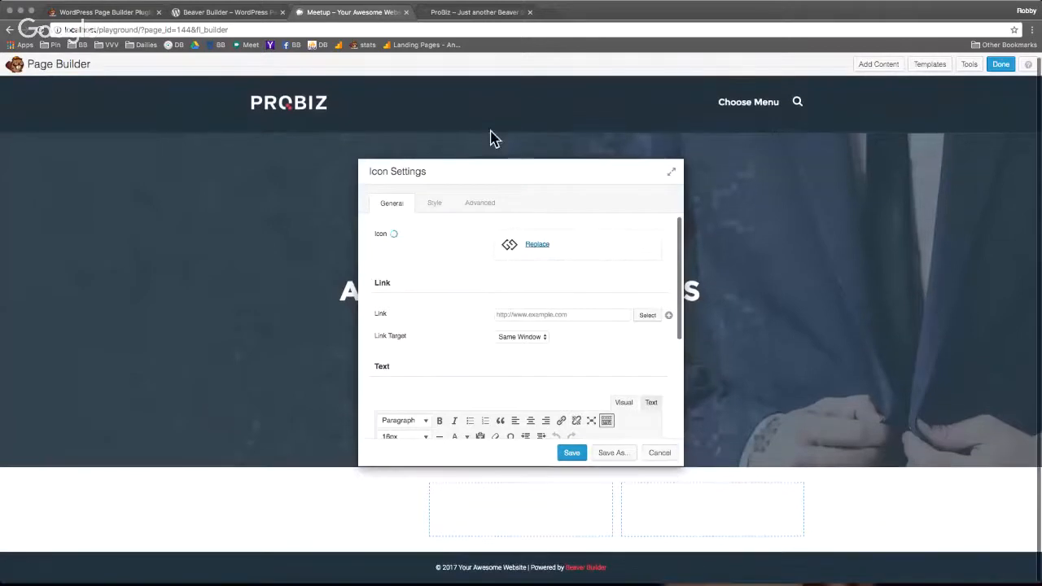
Step: Center-align the icon and set its size to 70 px in its style settings
drag(500, 172, 690, 161)
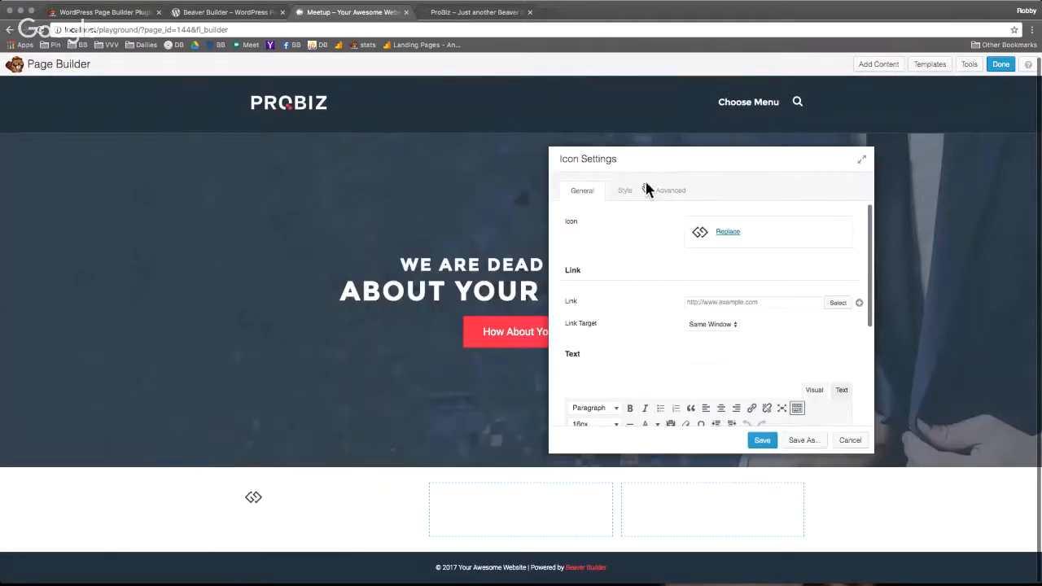
click(625, 190)
click(583, 192)
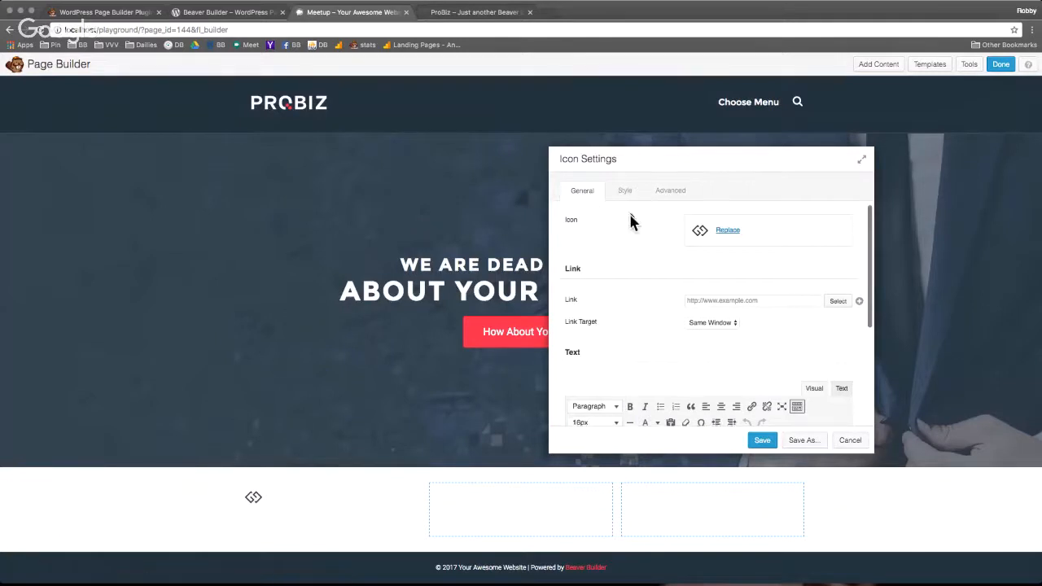
click(629, 193)
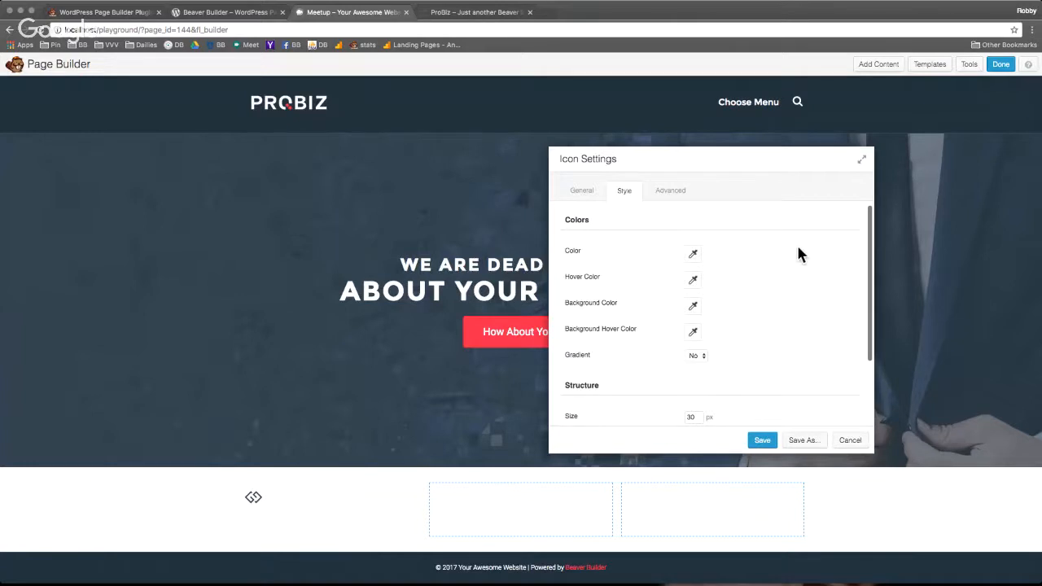
scroll(797, 244, down, 1)
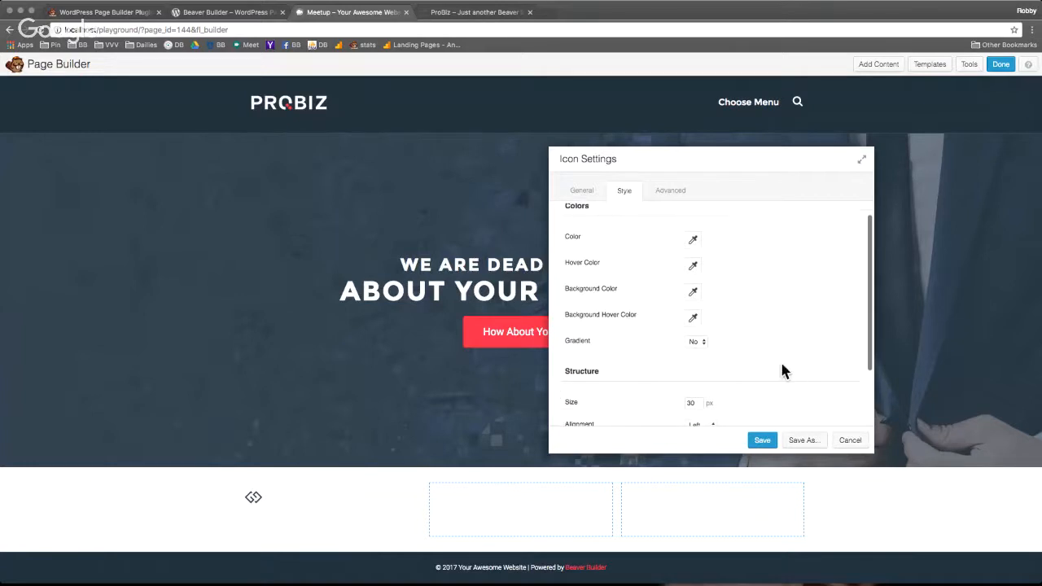
scroll(781, 363, down, 3)
click(705, 373)
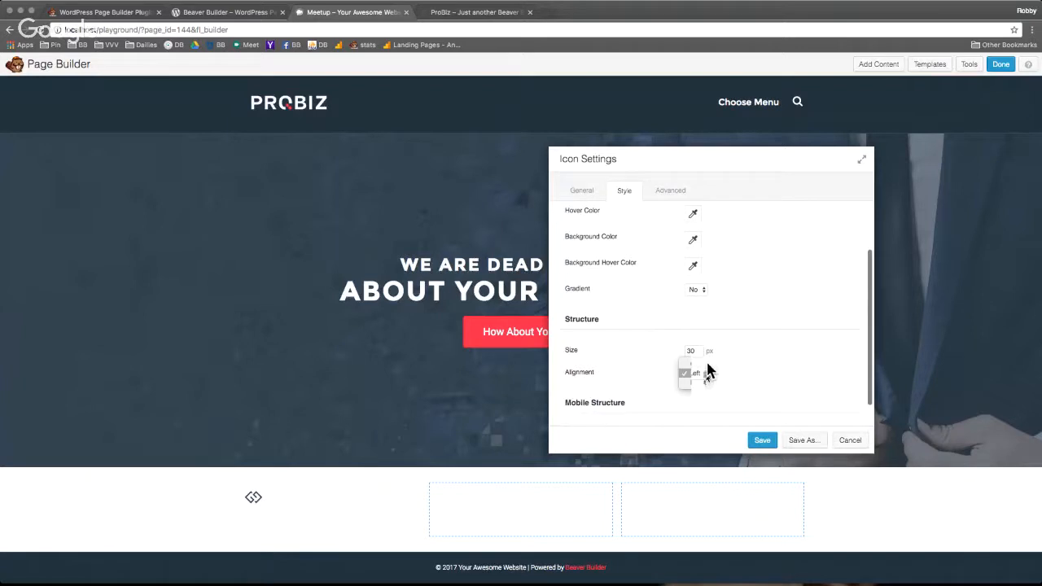
click(701, 385)
scroll(771, 330, down, 2)
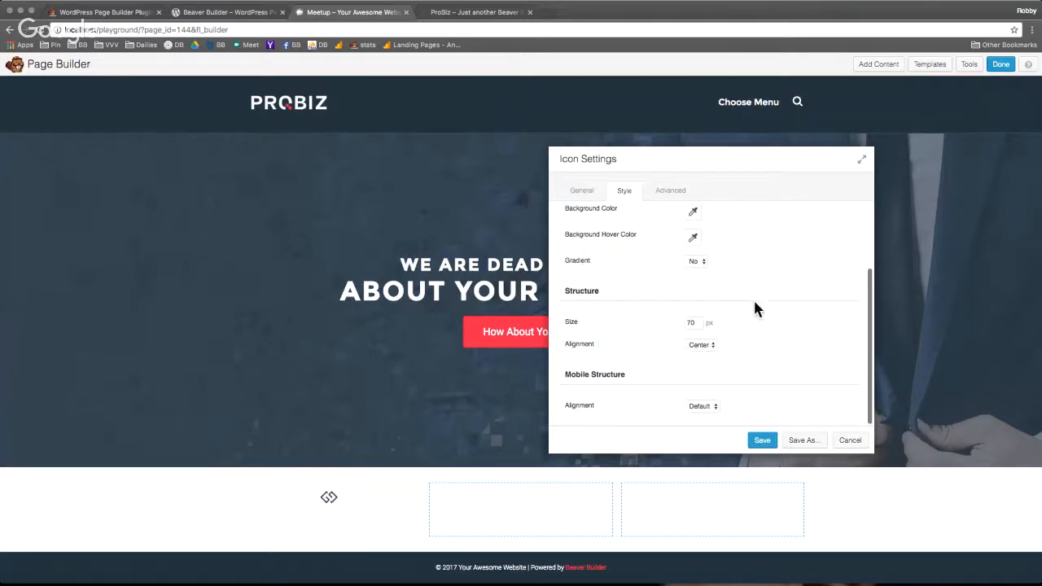
Step: Set the icon's color to #334350
scroll(769, 303, up, 5)
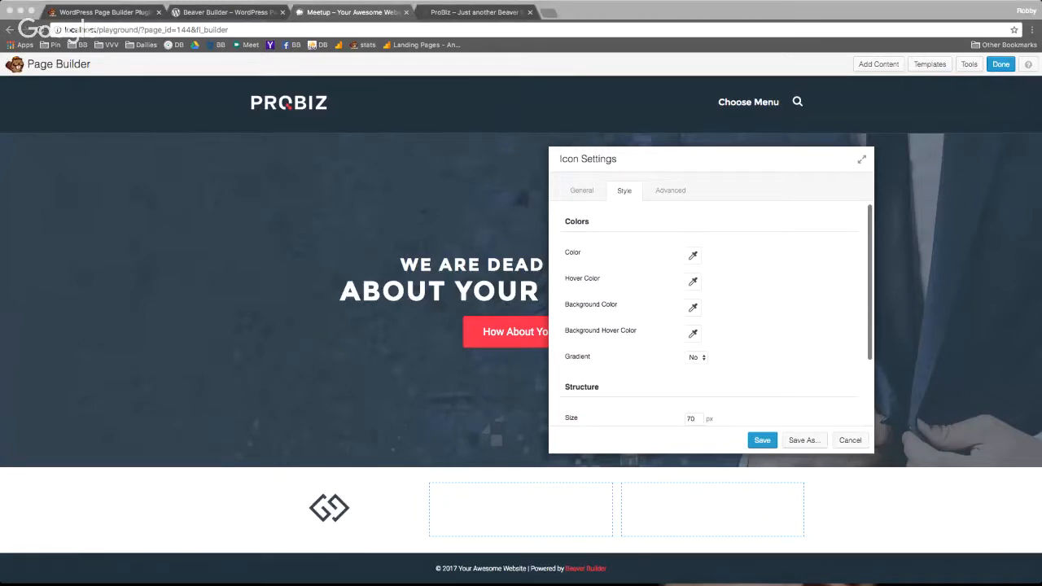
click(696, 255)
drag(723, 275, 676, 279)
text(#334350)
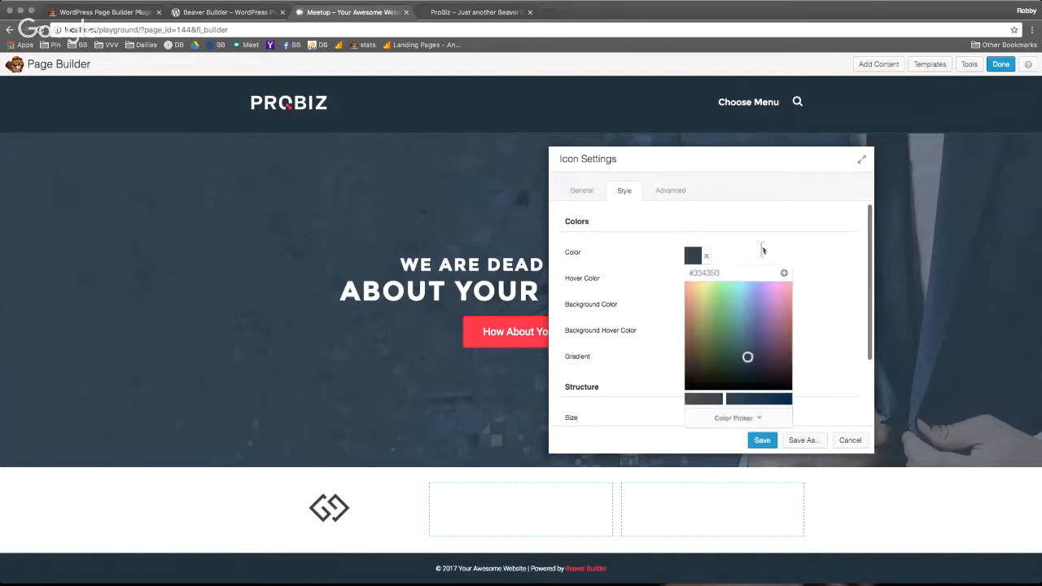
click(763, 249)
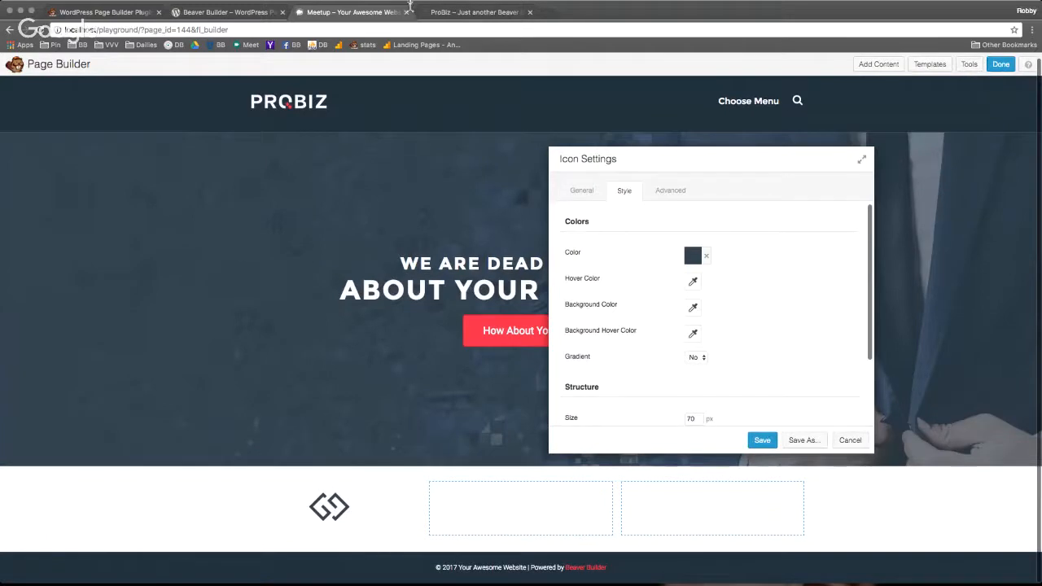
Step: Check the icon styling on the ProBiz demo page and try to set the icon's background color to #334350
click(475, 11)
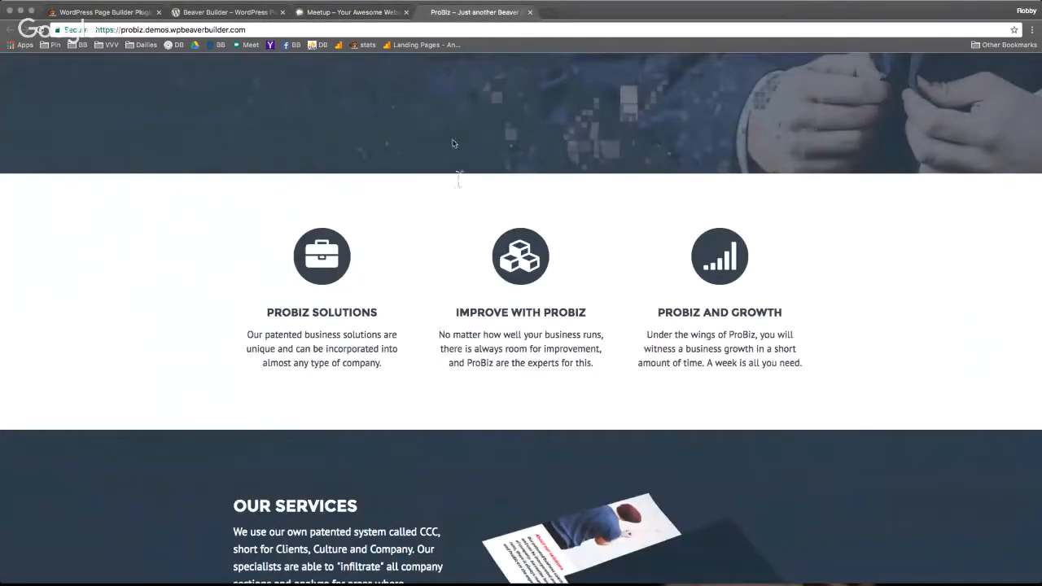
click(363, 13)
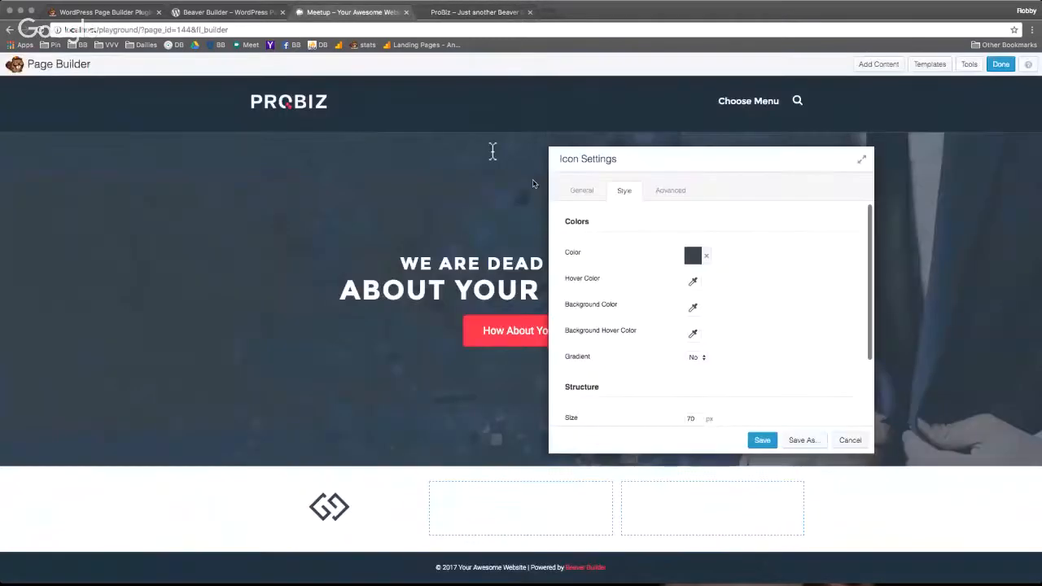
click(693, 310)
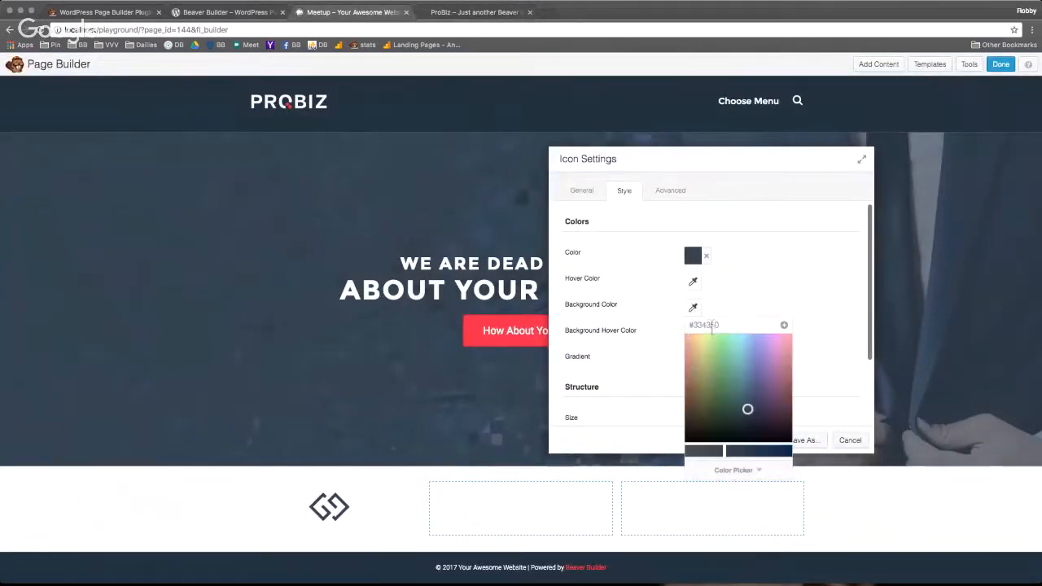
drag(721, 326, 667, 329)
text(334350)
click(777, 236)
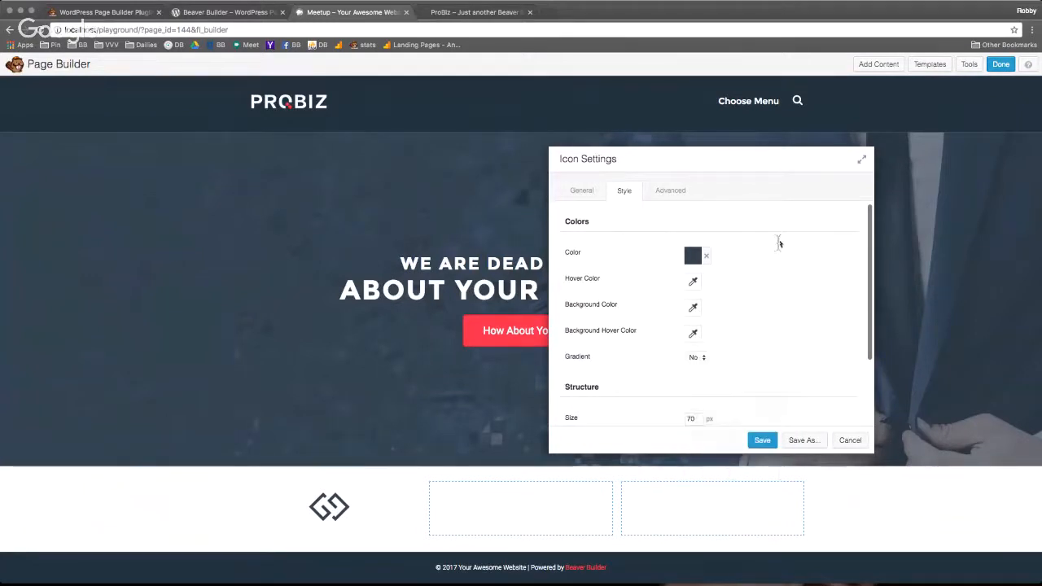
click(704, 307)
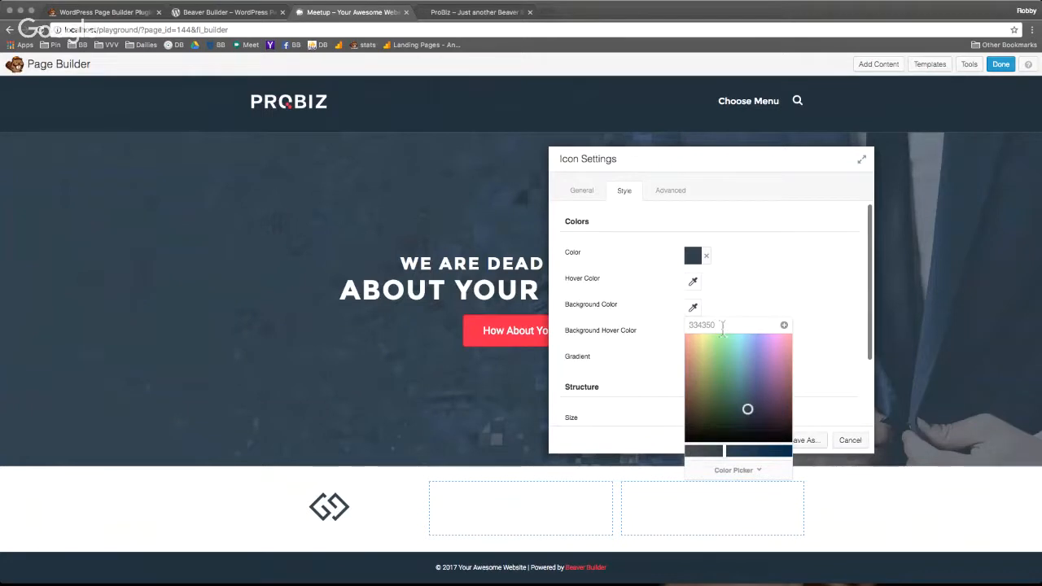
text(#)
click(840, 361)
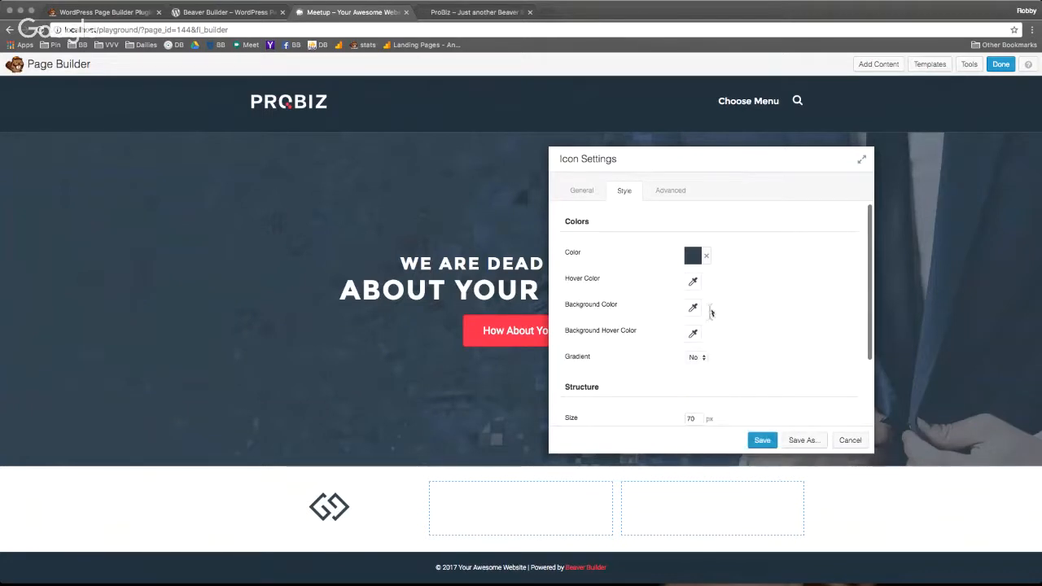
Step: Clear the icon's color and set its background color to #334350
click(707, 256)
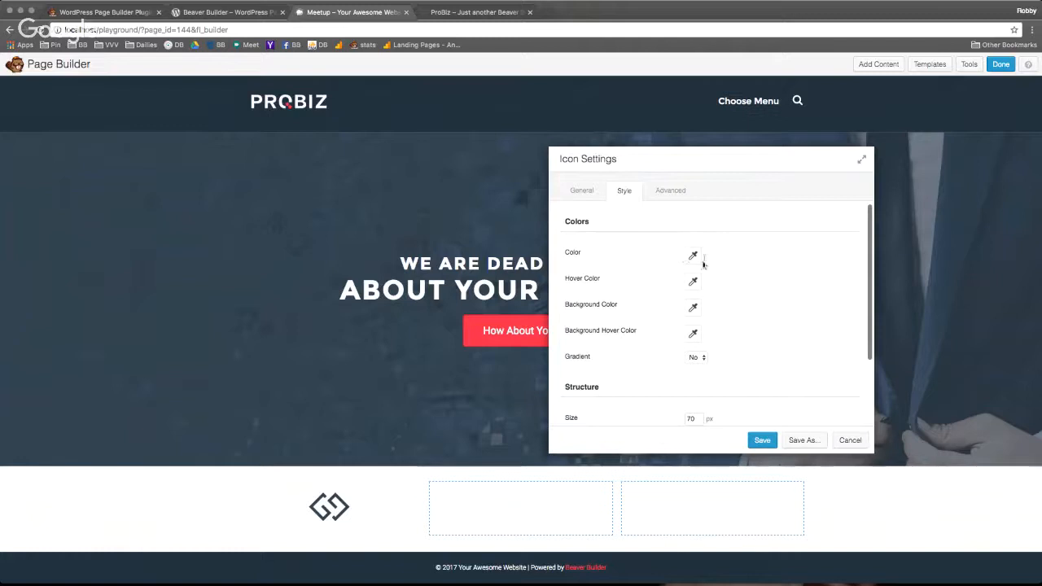
click(693, 308)
click(719, 364)
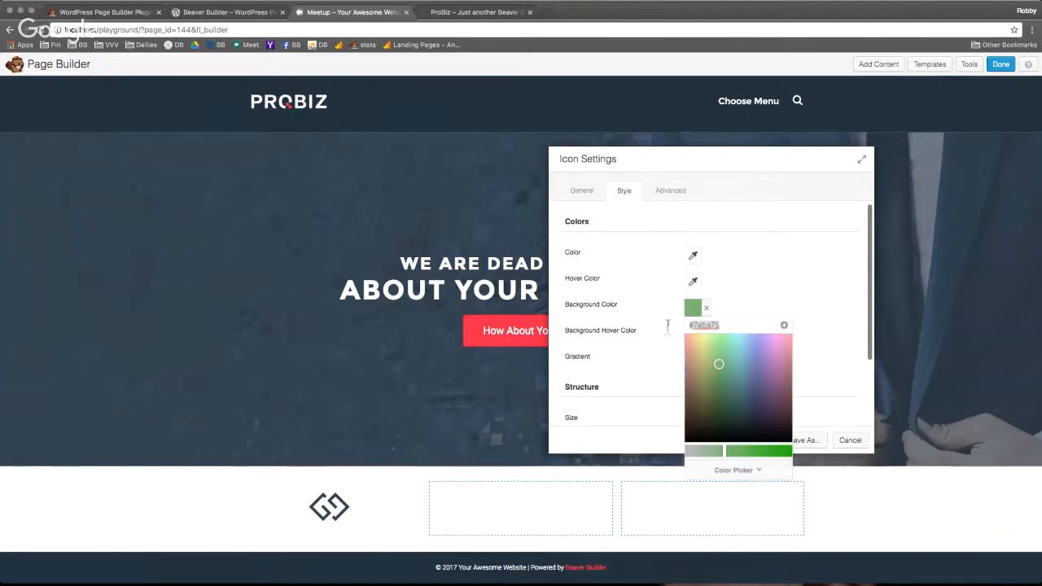
text(#334350)
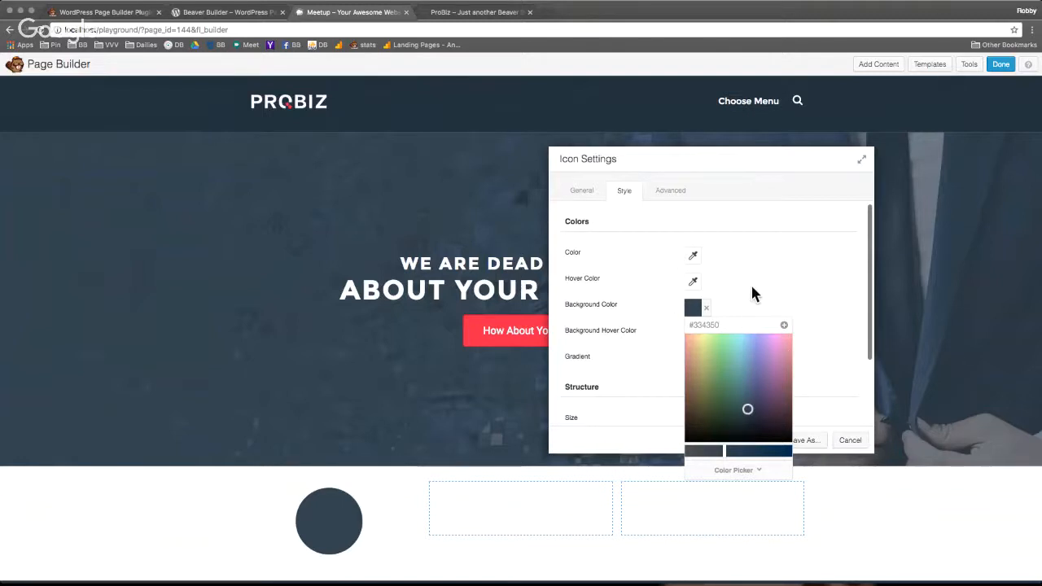
Step: Add #334350 to the color presets and review the saved presets list
click(784, 326)
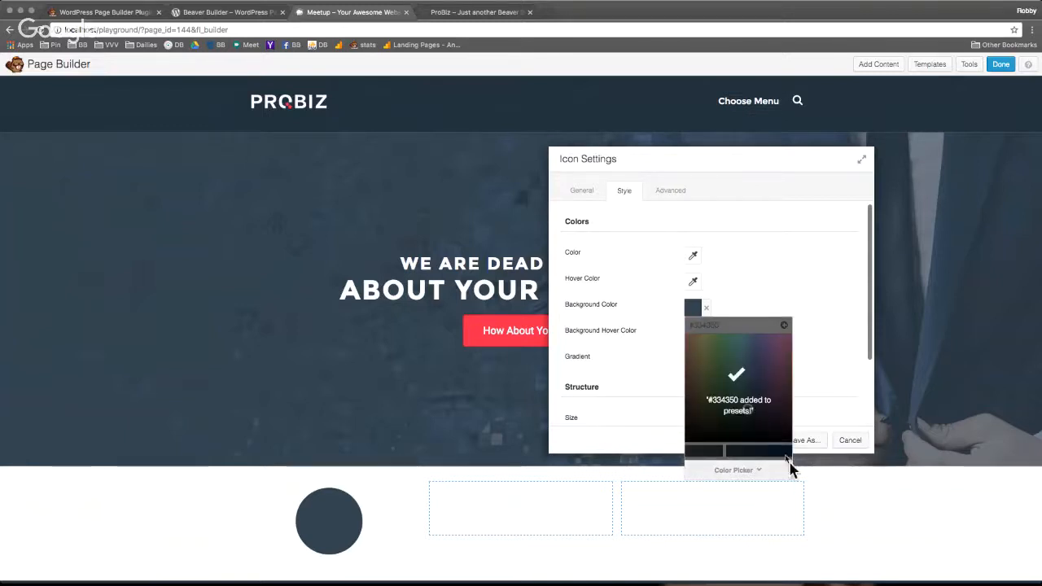
click(747, 475)
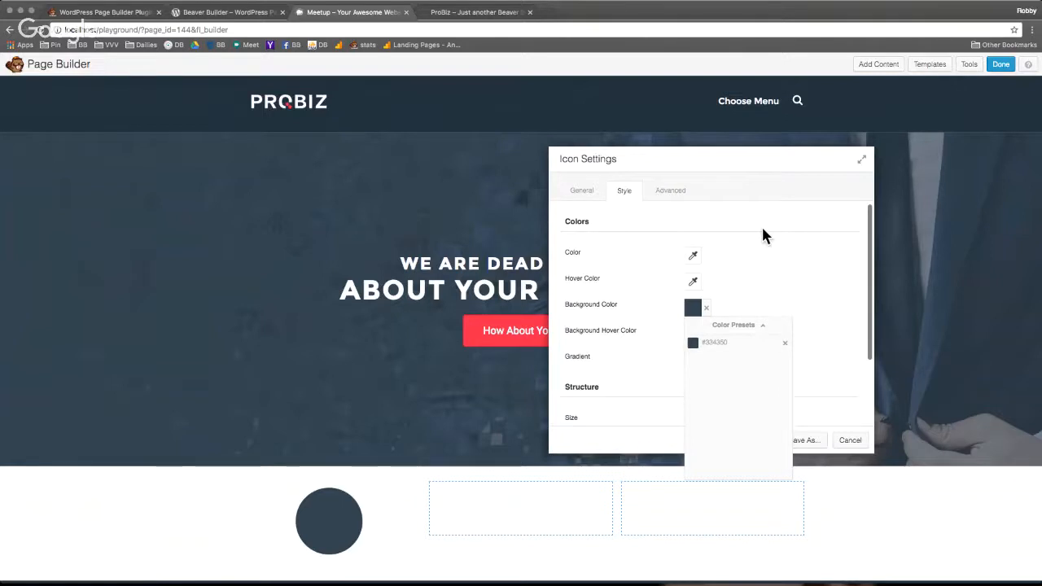
click(785, 345)
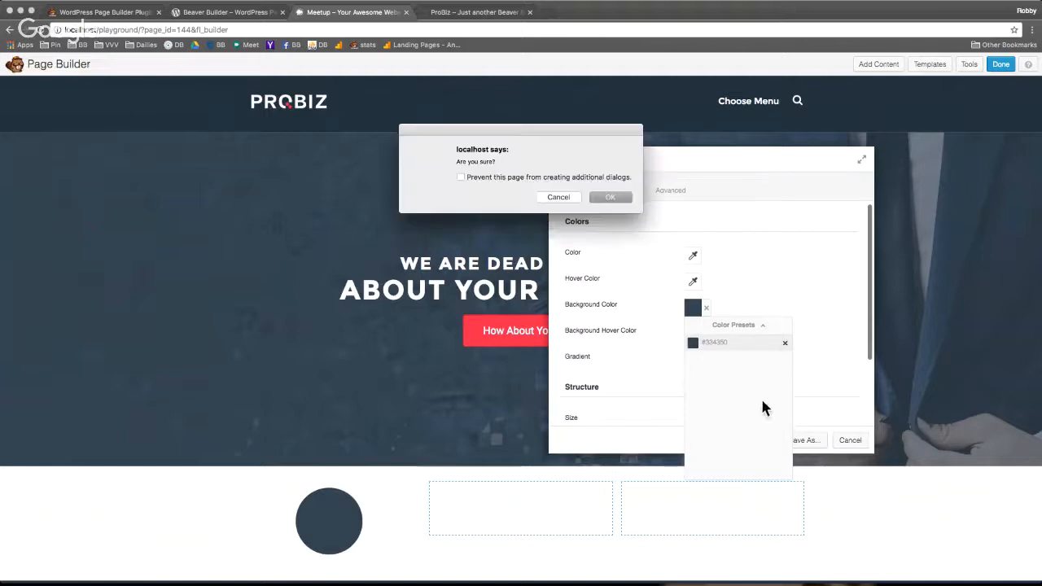
click(566, 197)
click(737, 325)
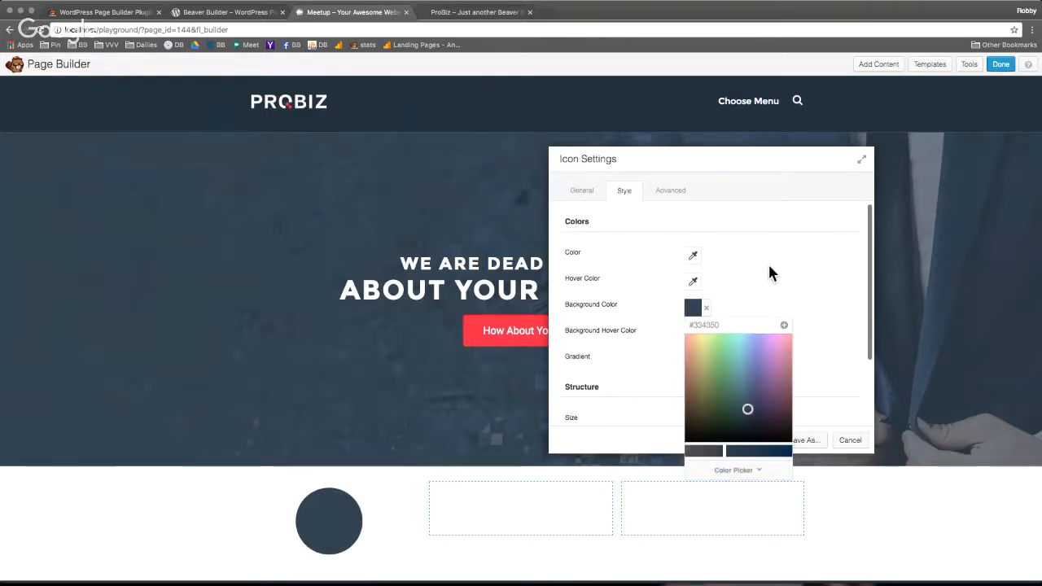
click(745, 293)
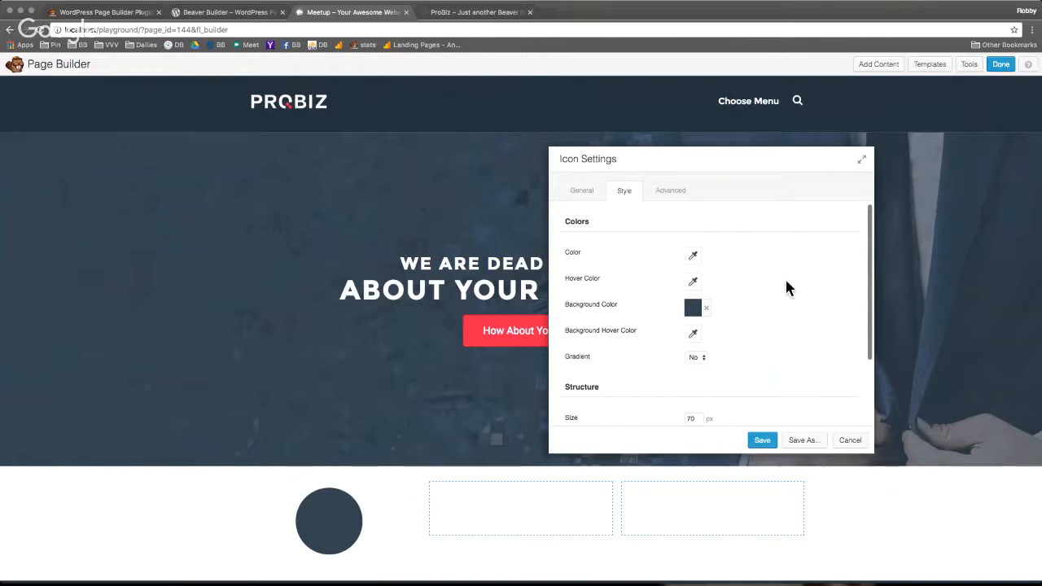
Step: Set the icon's color to #ffffff and save the icon settings
scroll(780, 282, down, 1)
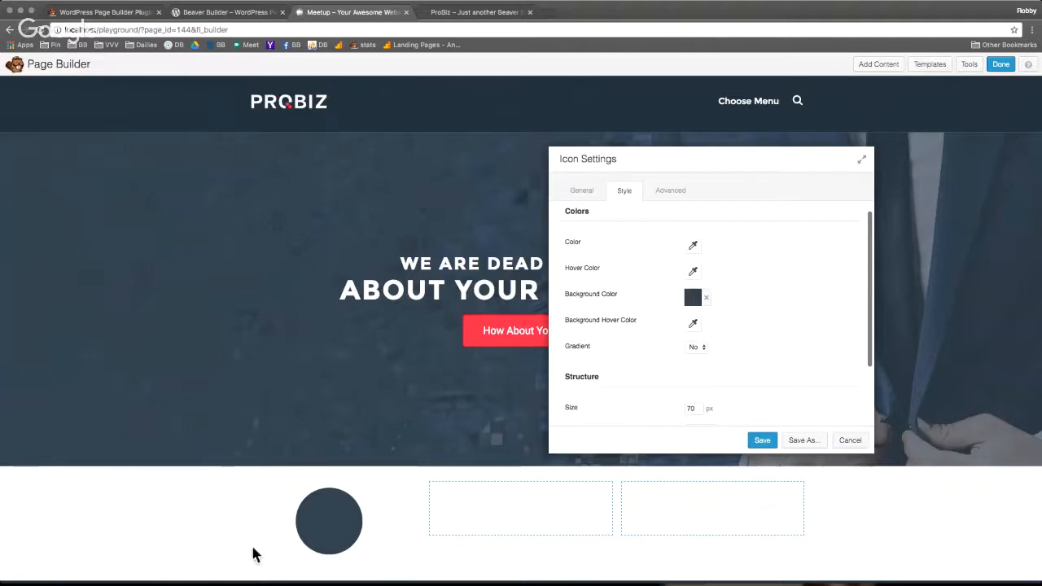
click(693, 245)
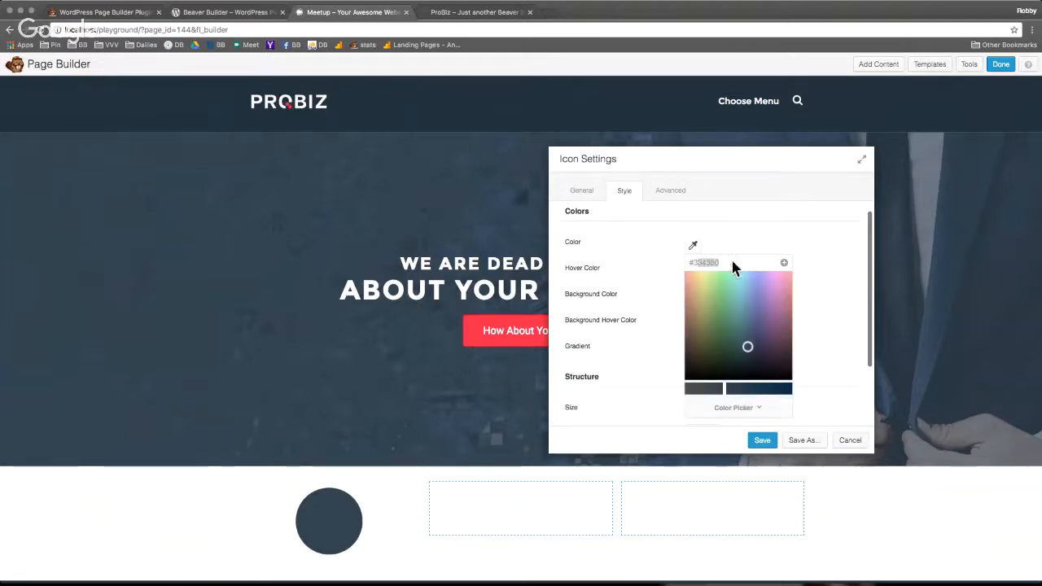
text(ffffff)
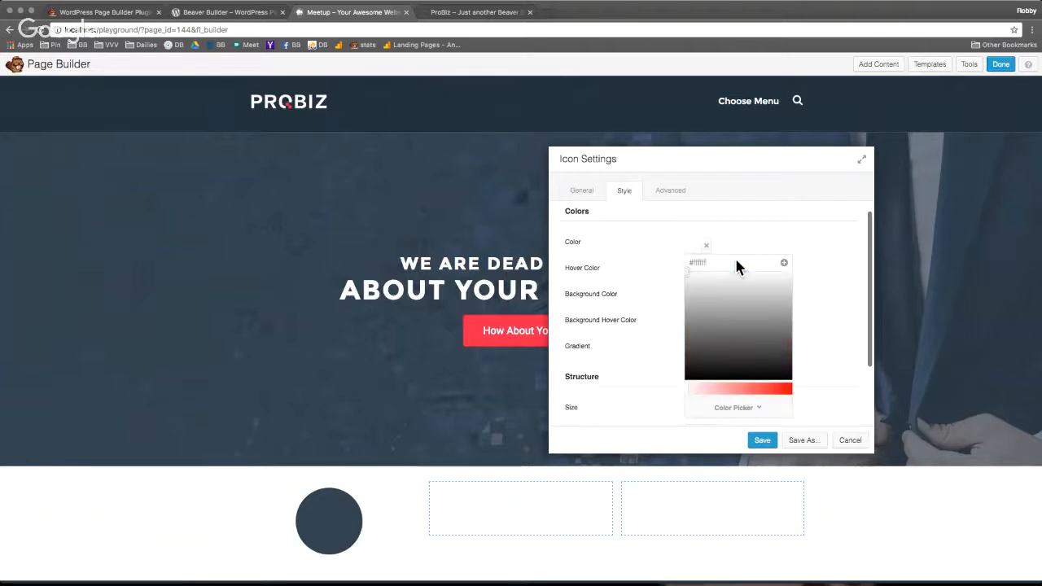
click(771, 233)
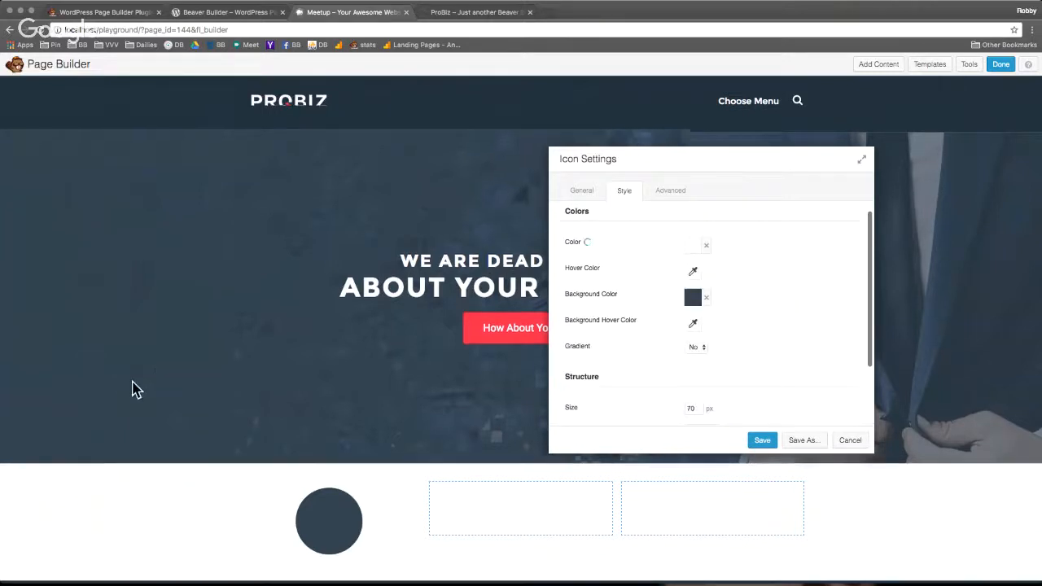
scroll(133, 390, down, 1)
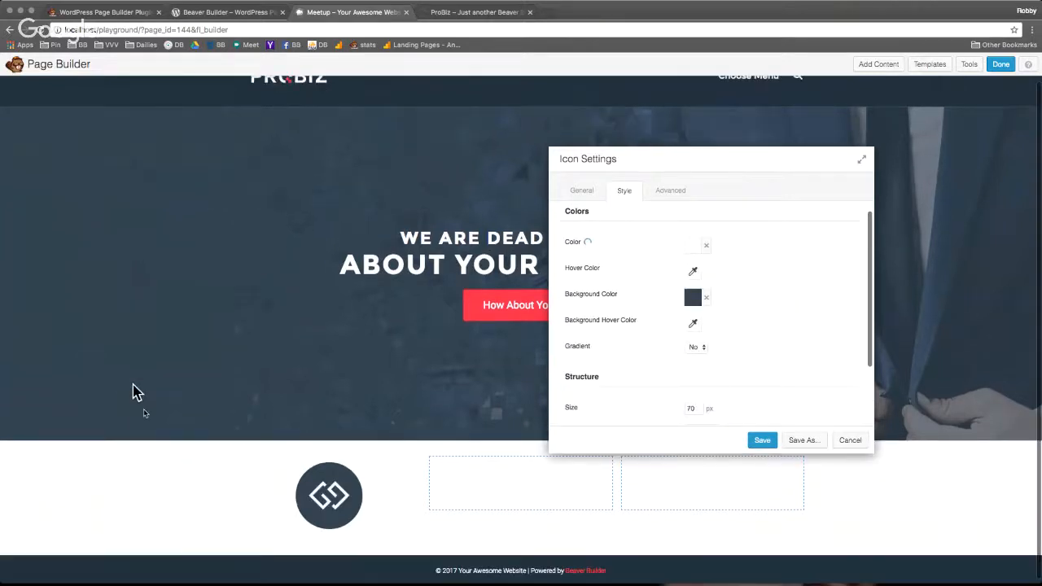
click(762, 440)
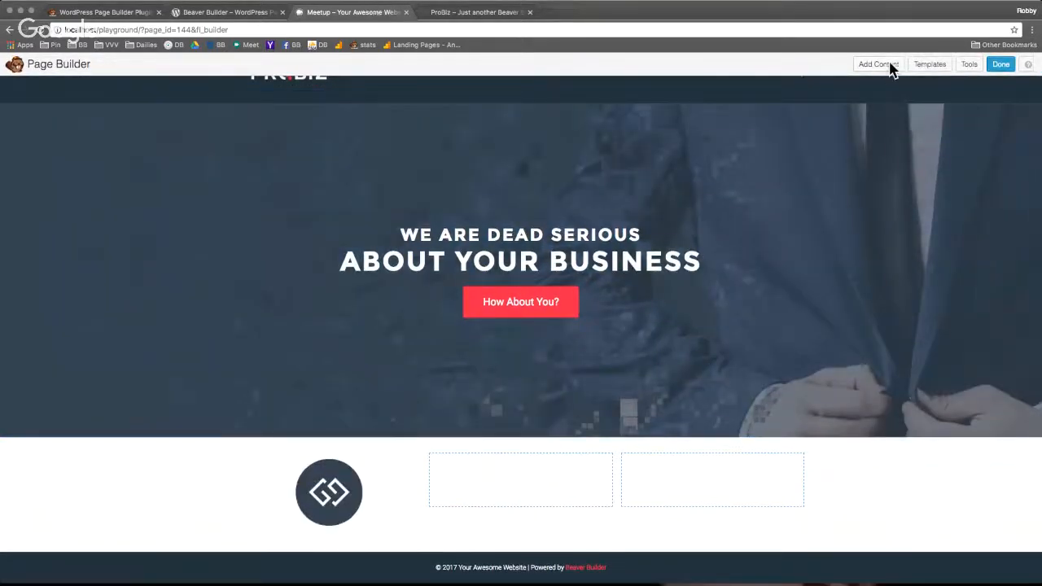
Step: Add a Text Editor basic module to the first column with the icon, keeping its settings clear of that column
click(887, 66)
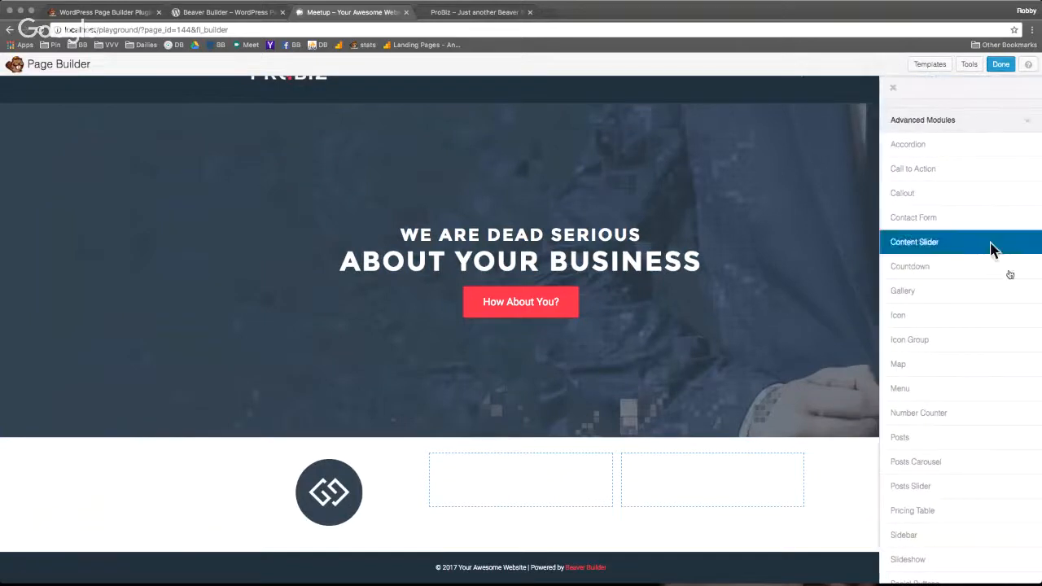
scroll(935, 191, up, 3)
click(926, 167)
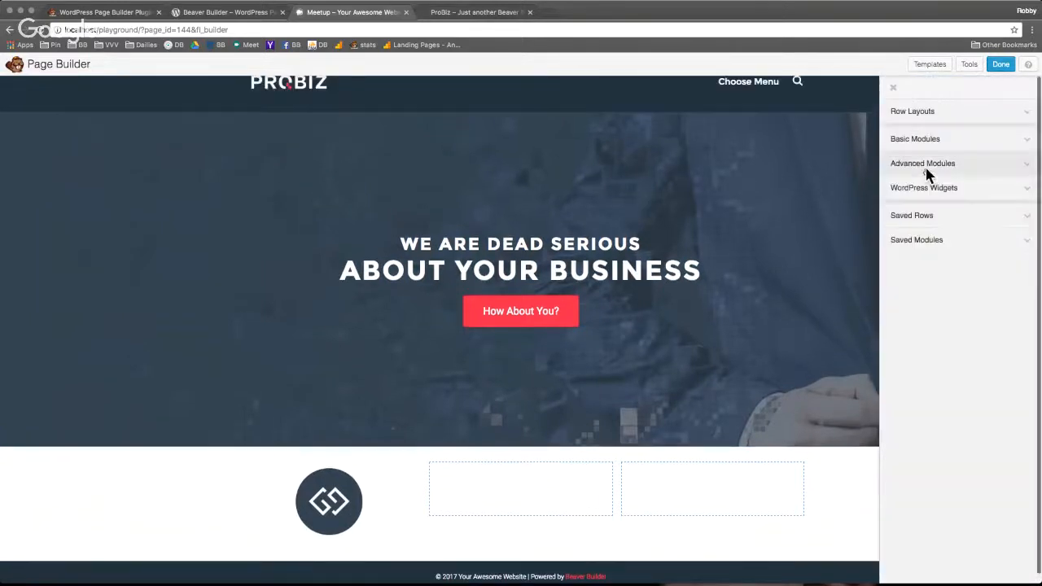
click(926, 140)
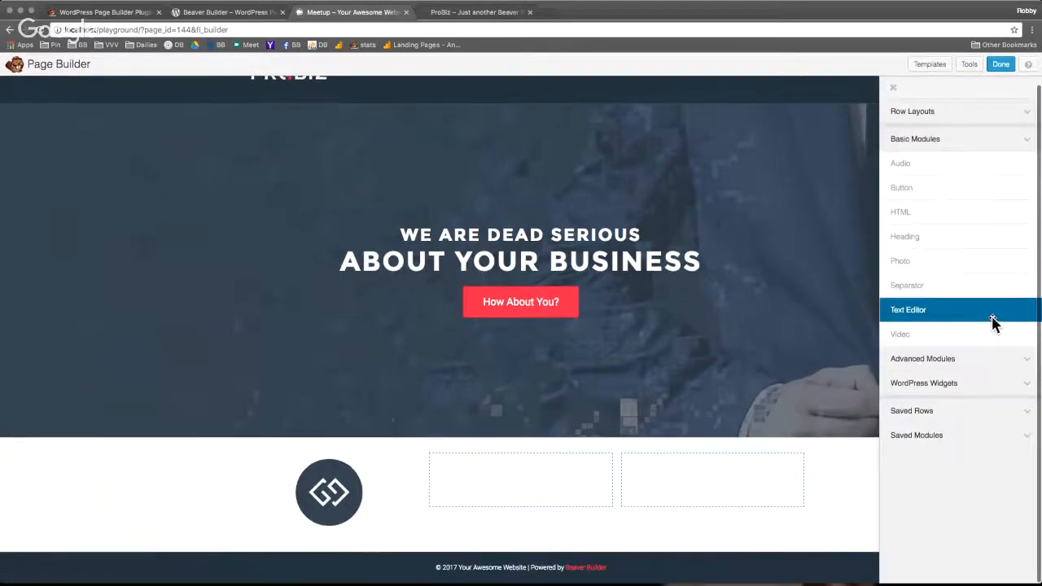
drag(993, 322, 324, 487)
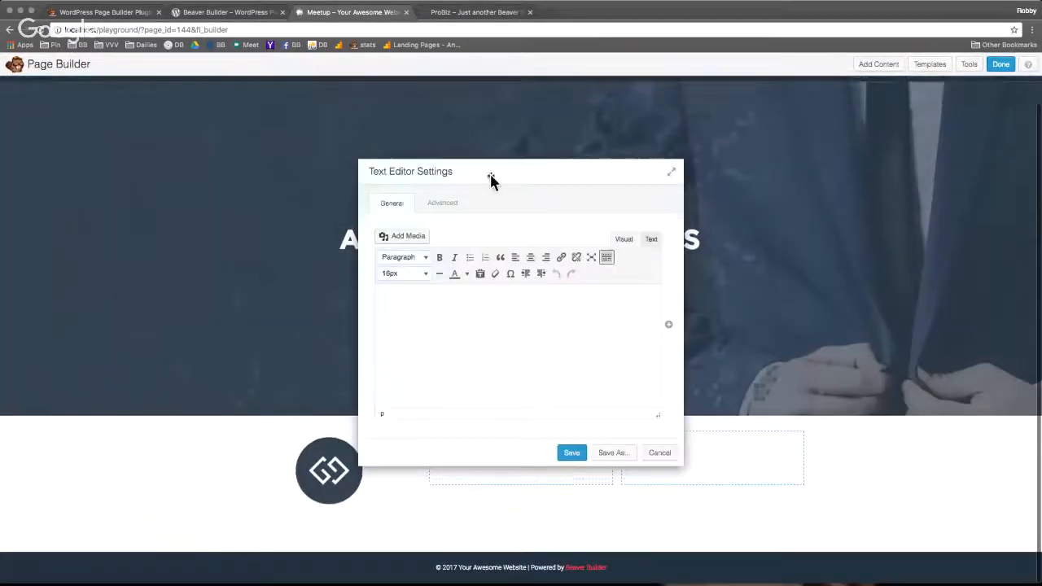
drag(489, 174, 599, 168)
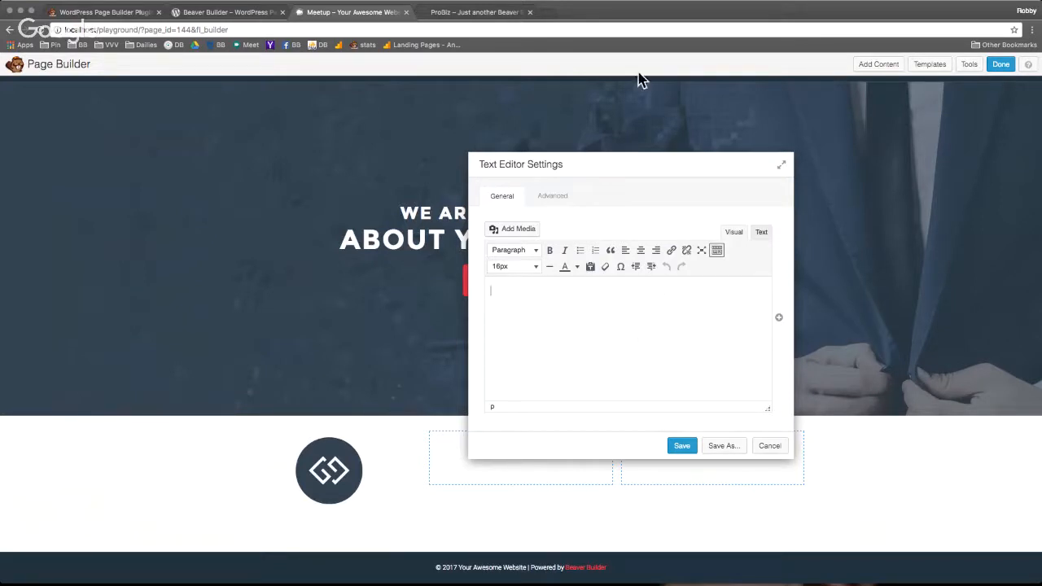
Step: Copy the PROBIZ SOLUTIONS heading from the ProBiz demo's first column and paste it as plain text into the text module
click(466, 14)
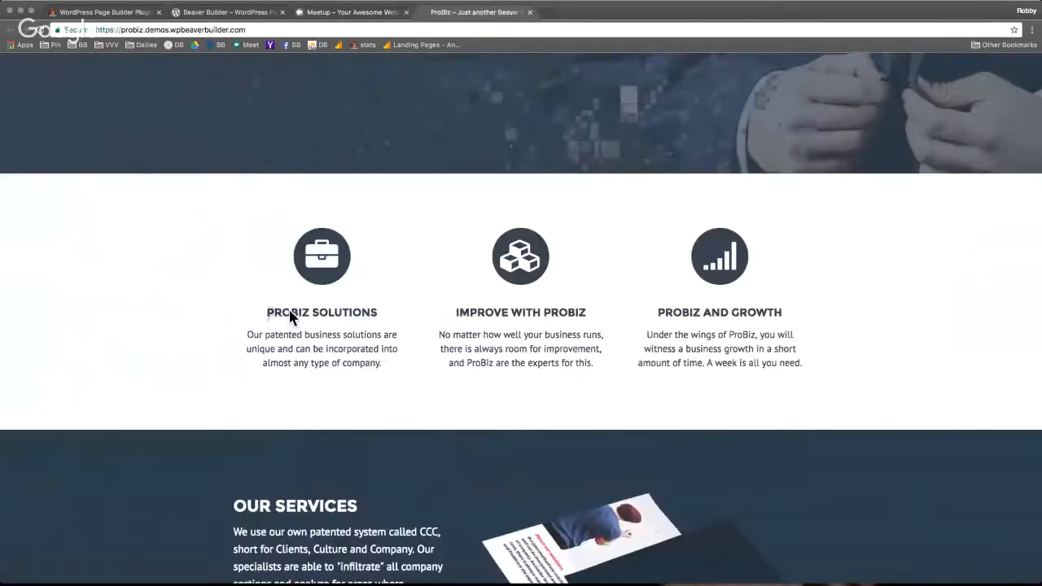
triple_click(289, 318)
key(ctrl+c)
click(340, 11)
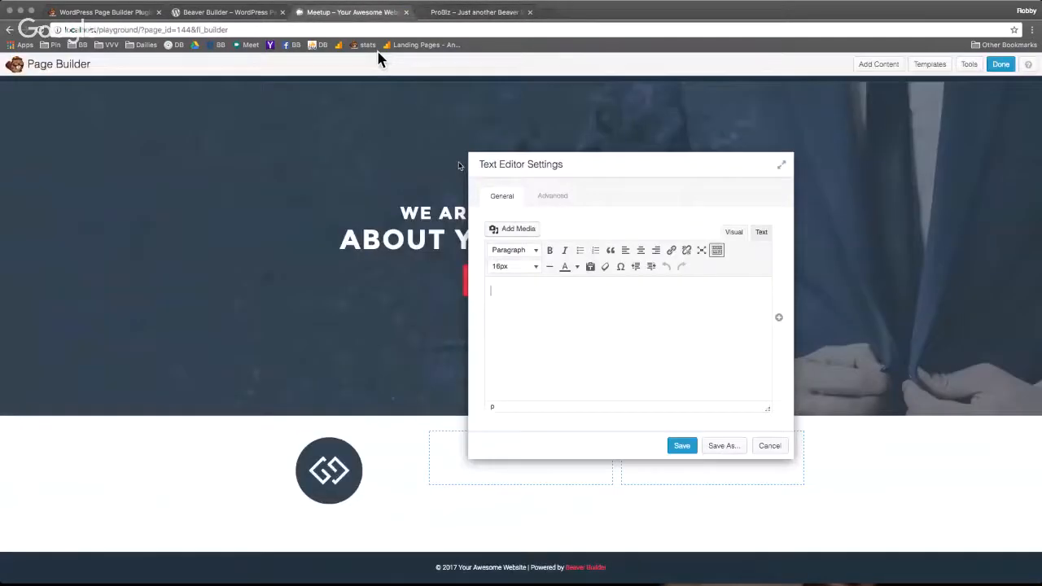
key(ctrl+v)
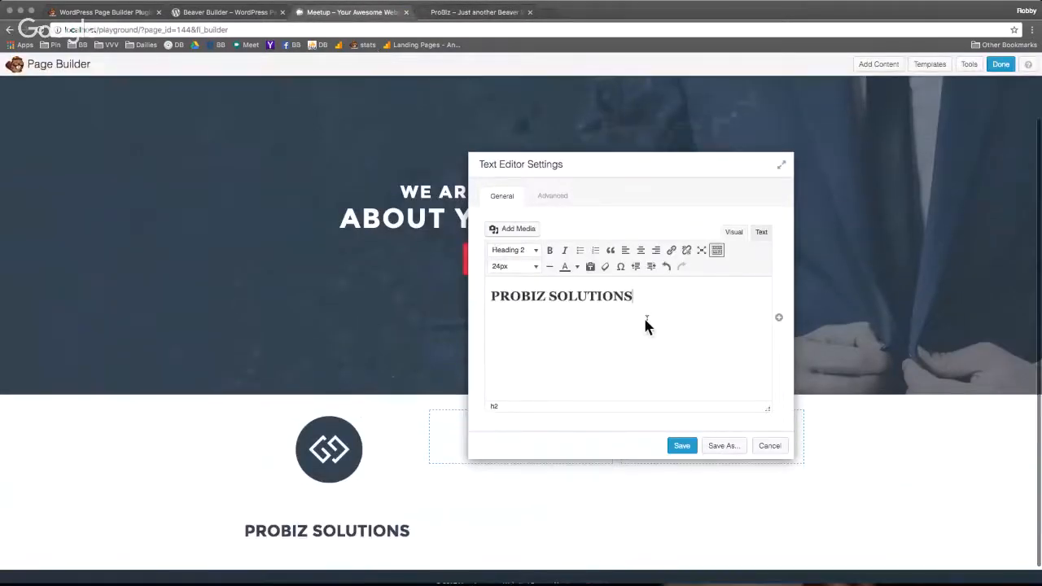
key(ctrl+z)
key(ctrl+shift+v)
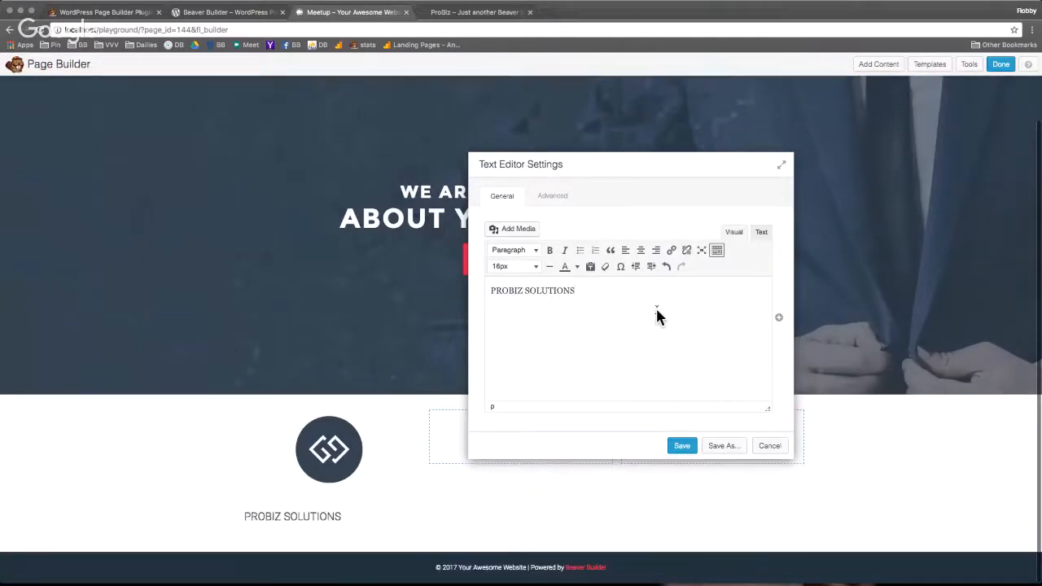
Step: Format the PROBIZ SOLUTIONS line in the text module as Heading 2
drag(575, 291, 465, 290)
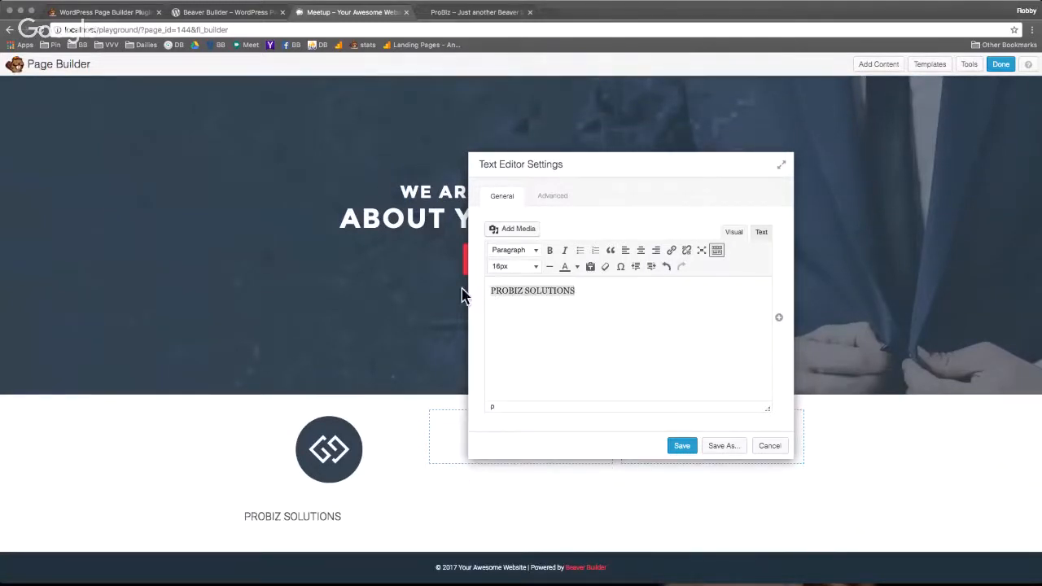
click(526, 252)
click(539, 324)
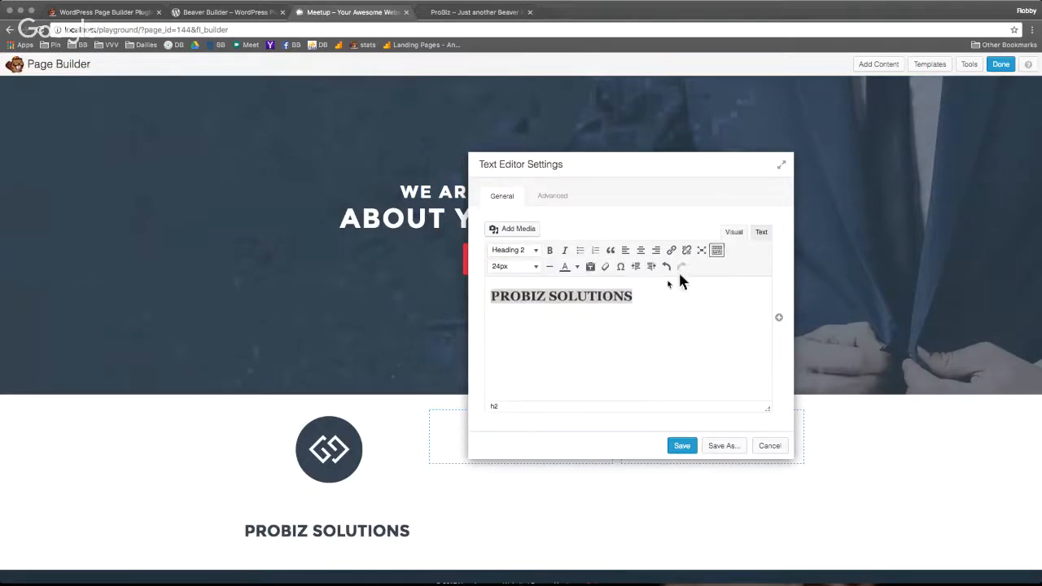
Step: Copy the description under PROBIZ SOLUTIONS from the ProBiz demo and paste it as a paragraph below the heading in the text module
scroll(580, 349, down, 1)
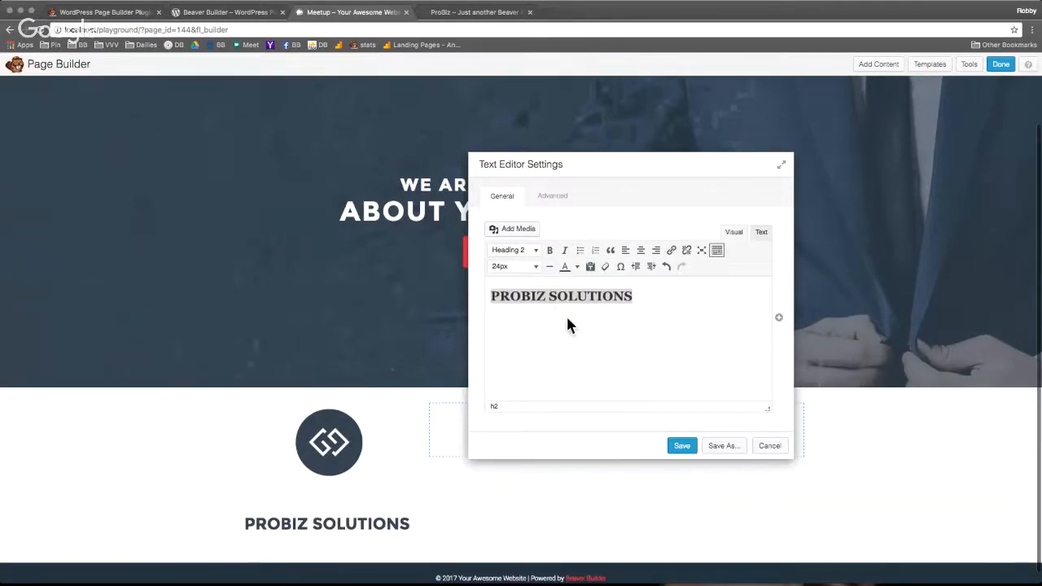
click(632, 325)
drag(246, 336, 403, 368)
key(ctrl+c)
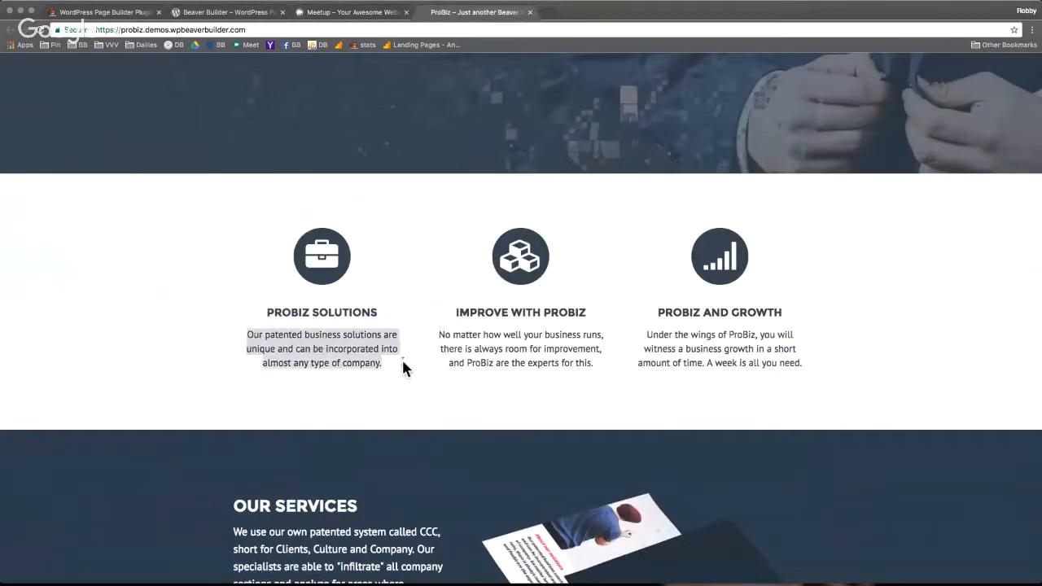
click(349, 13)
key(Return)
key(ctrl+v)
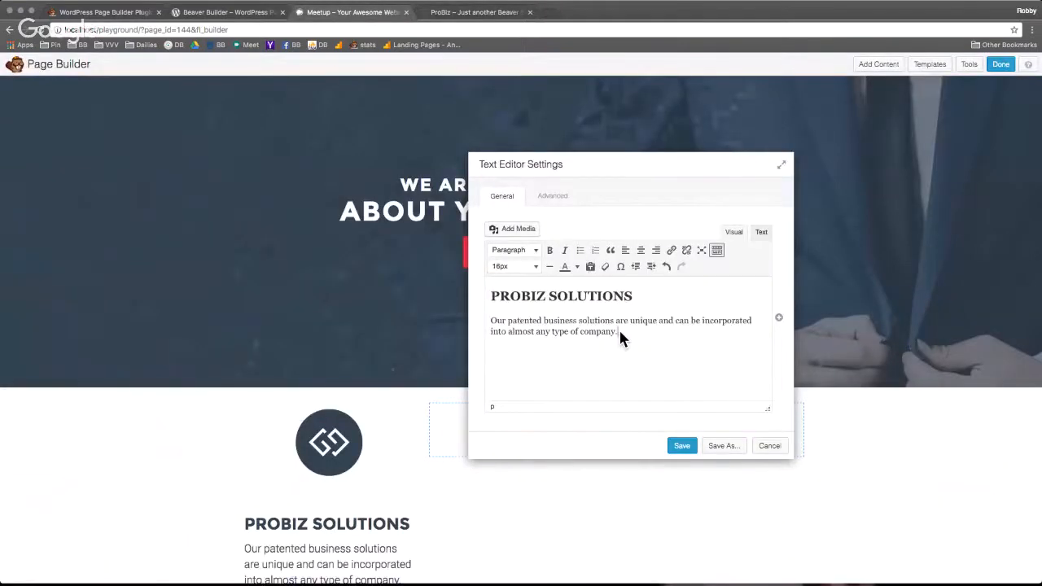
Step: Center the heading and the paragraph in the text module
scroll(390, 440, down, 1)
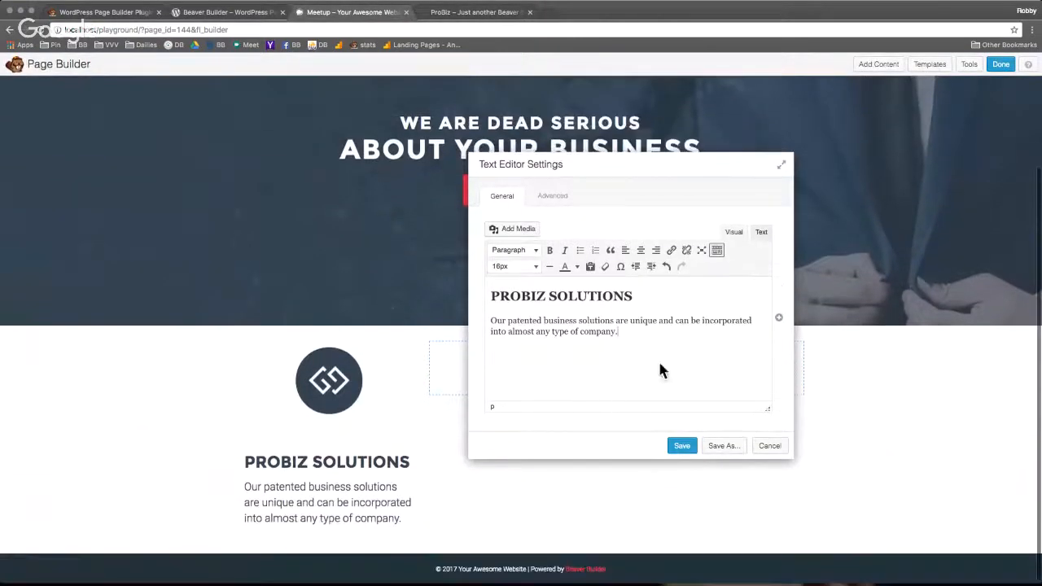
key(ctrl+a)
click(640, 250)
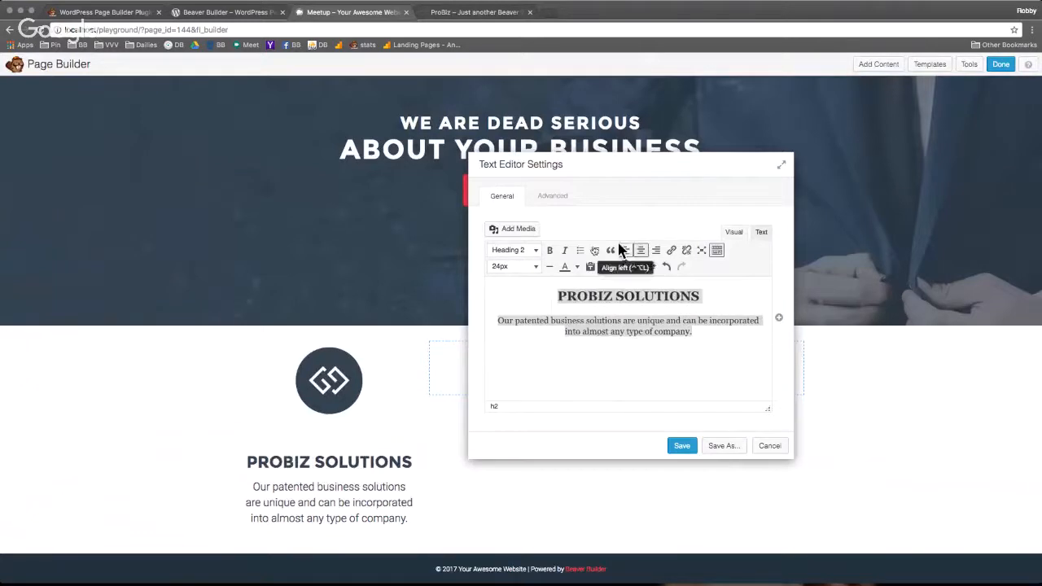
click(636, 397)
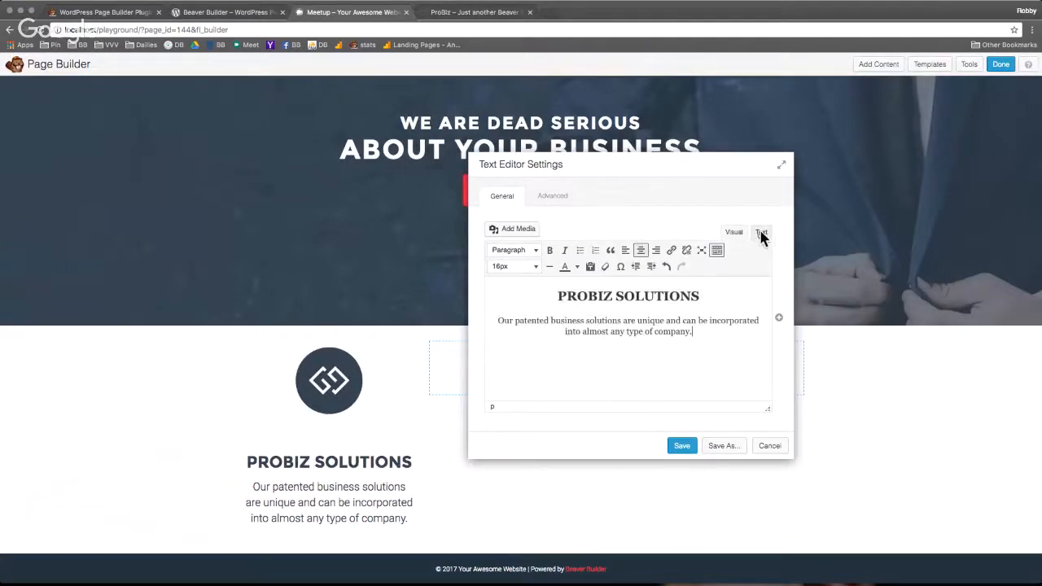
Step: Add font-size: 25px; to the h2 heading's inline style in the text module's HTML and save the module
click(761, 233)
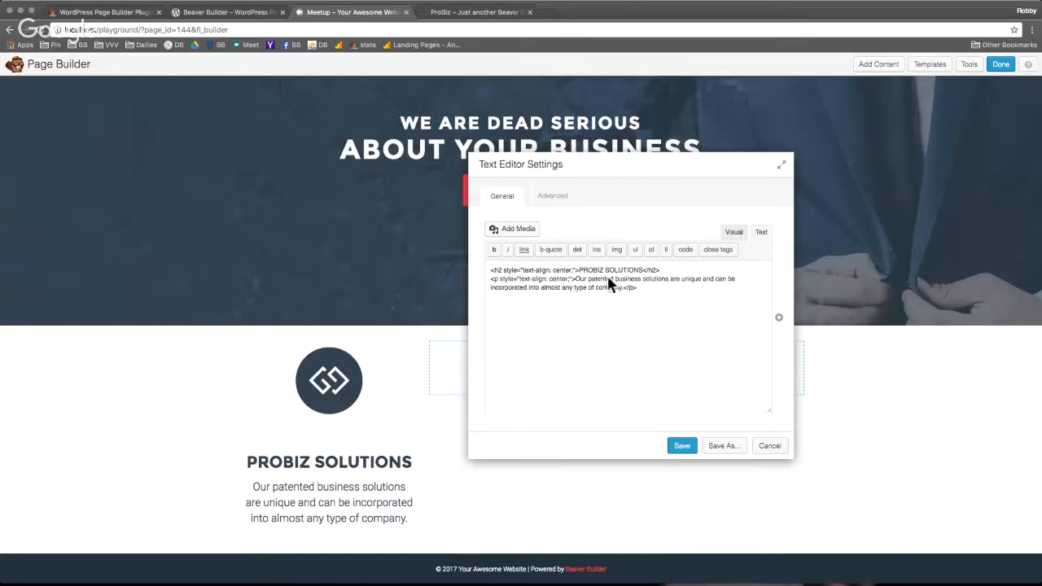
text(font-size: 28px)
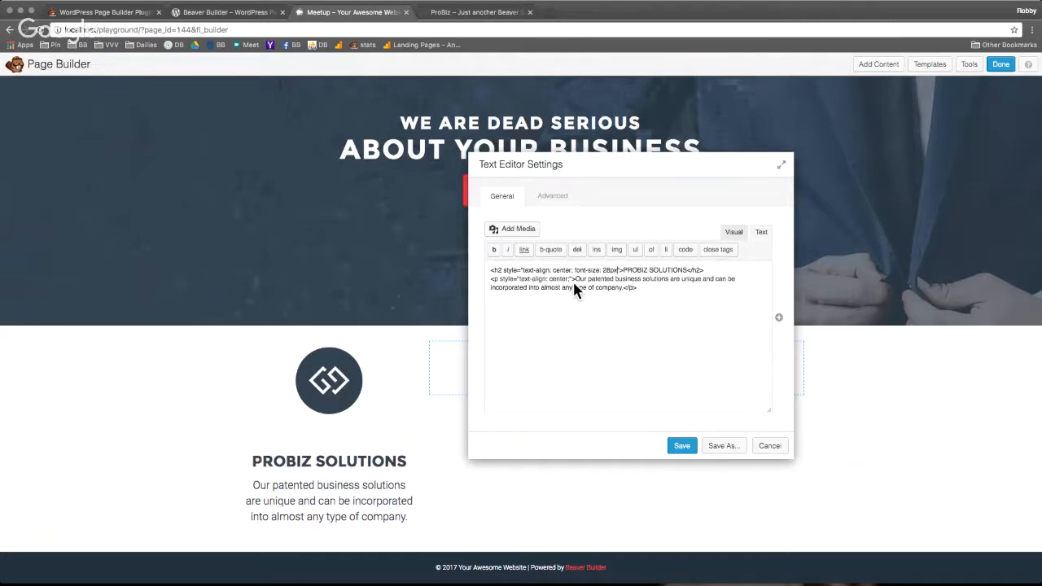
text(;)
click(609, 270)
key(BackSpace)
text(5)
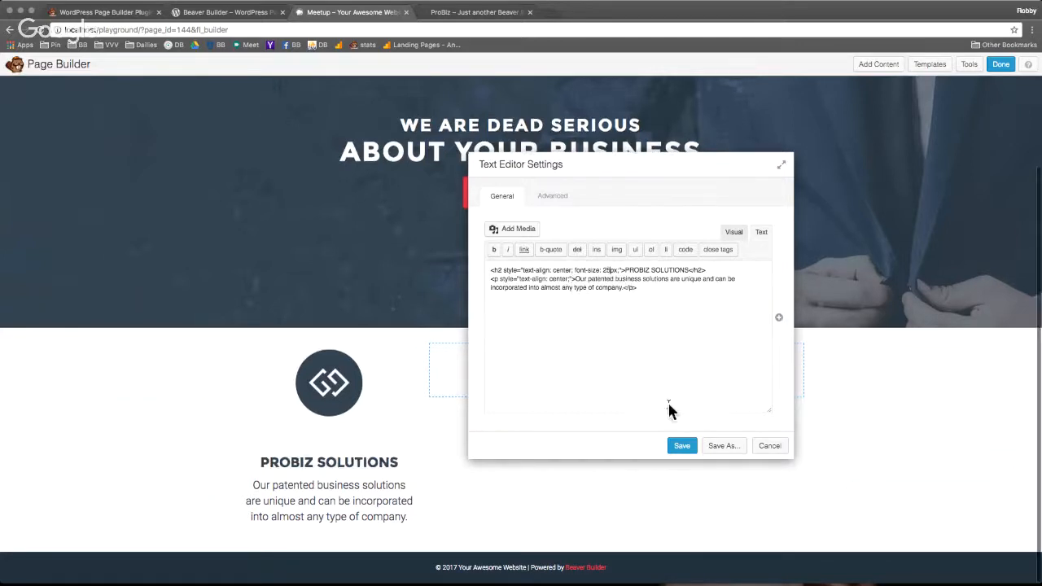
click(687, 450)
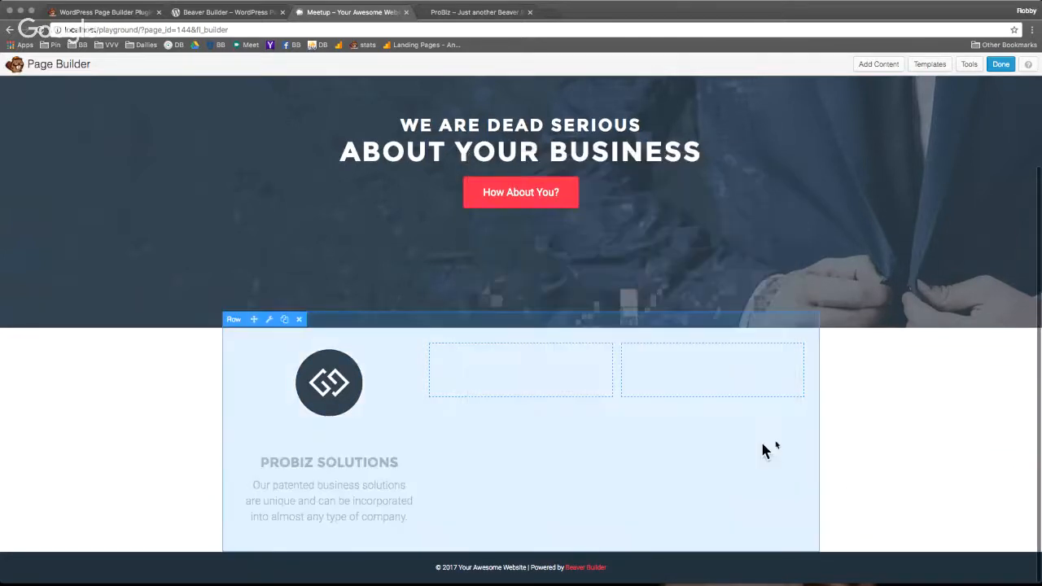
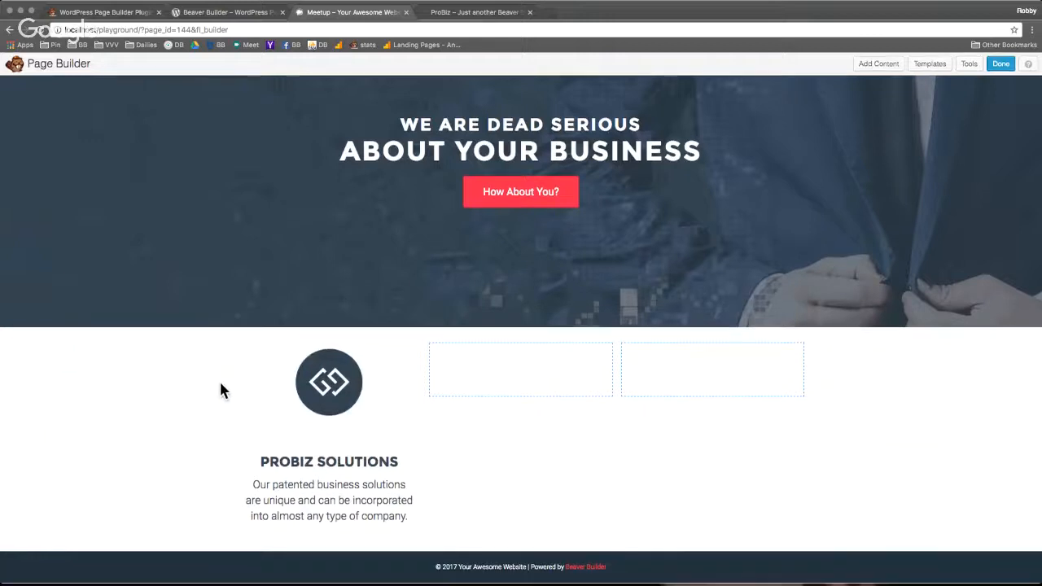
Step: Set the first column icon's bottom margin to -20 px, save it, and compare the spacing with the ProBiz demo
click(346, 471)
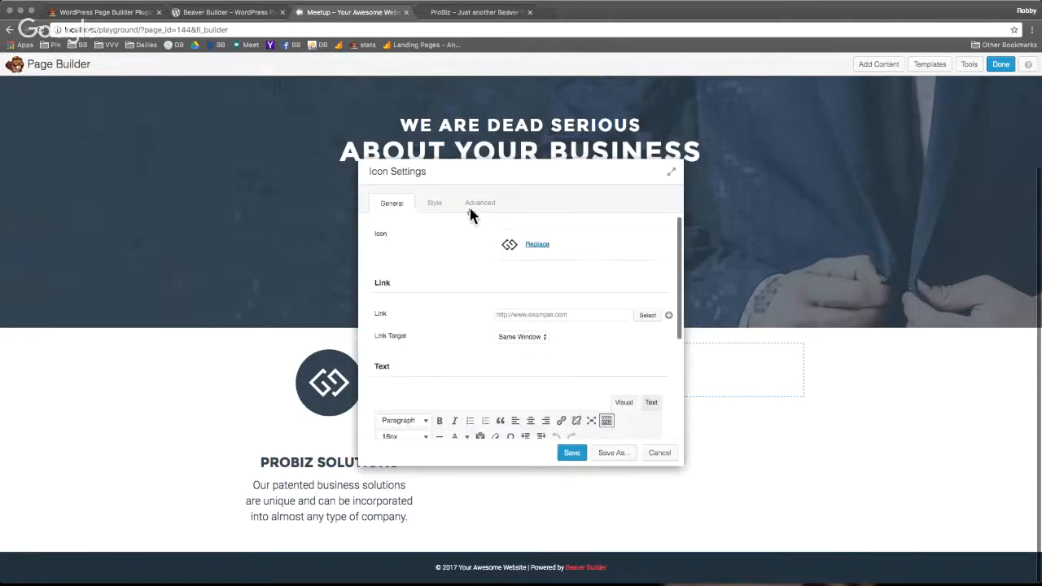
click(477, 204)
drag(528, 168, 669, 154)
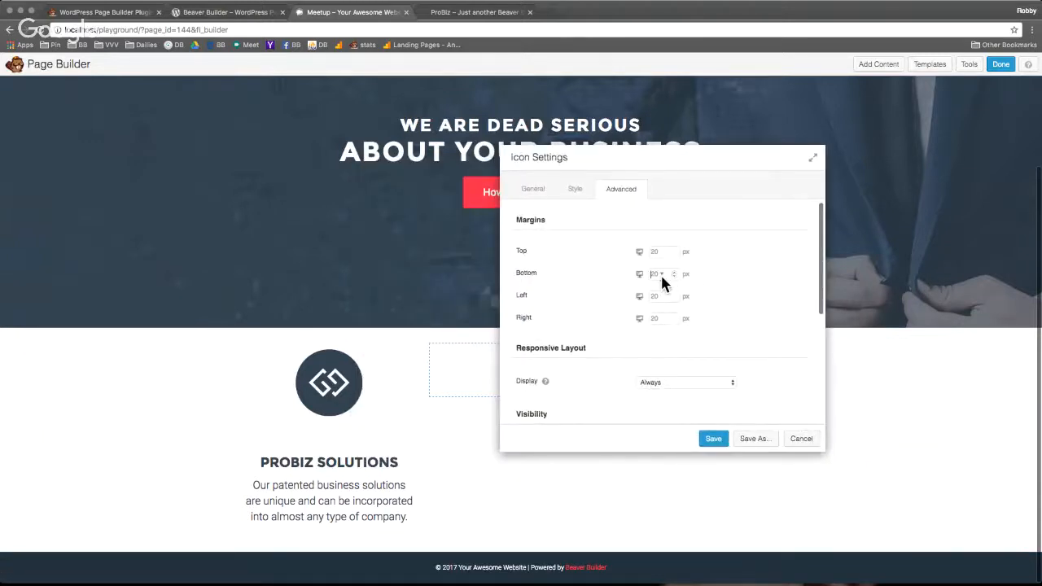
text(0)
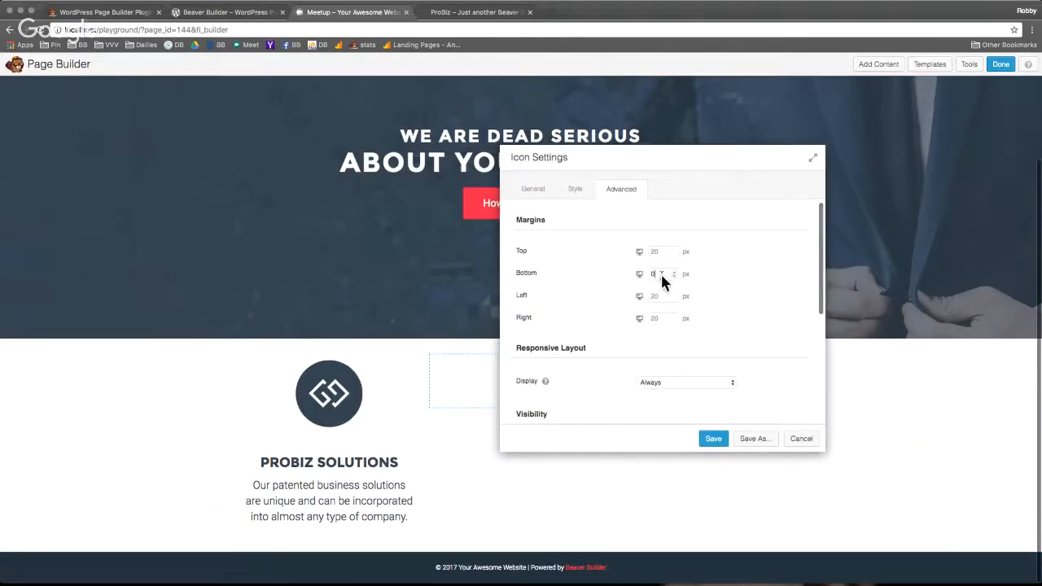
key(BackSpace)
text(-20)
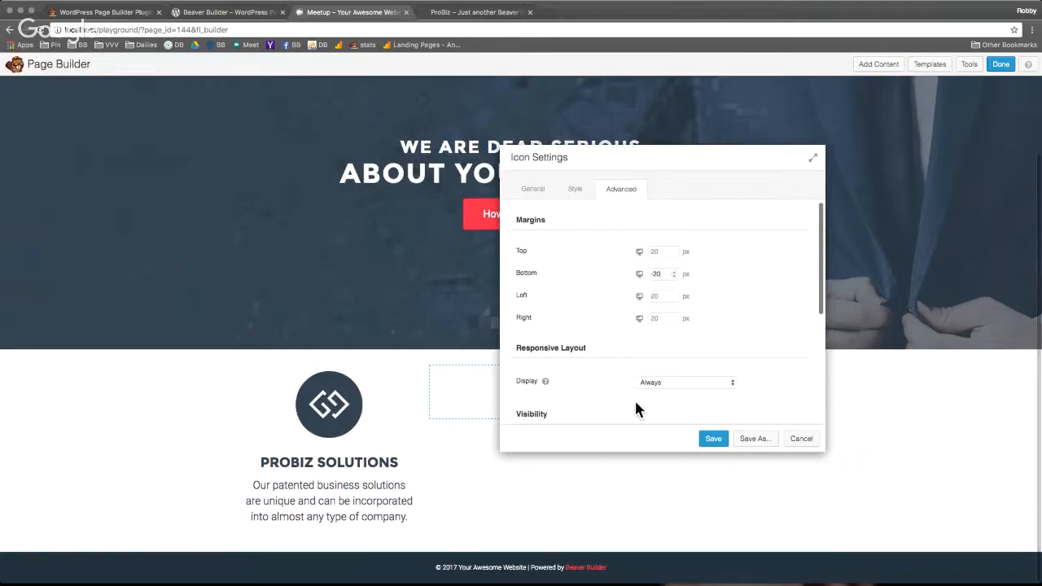
click(716, 439)
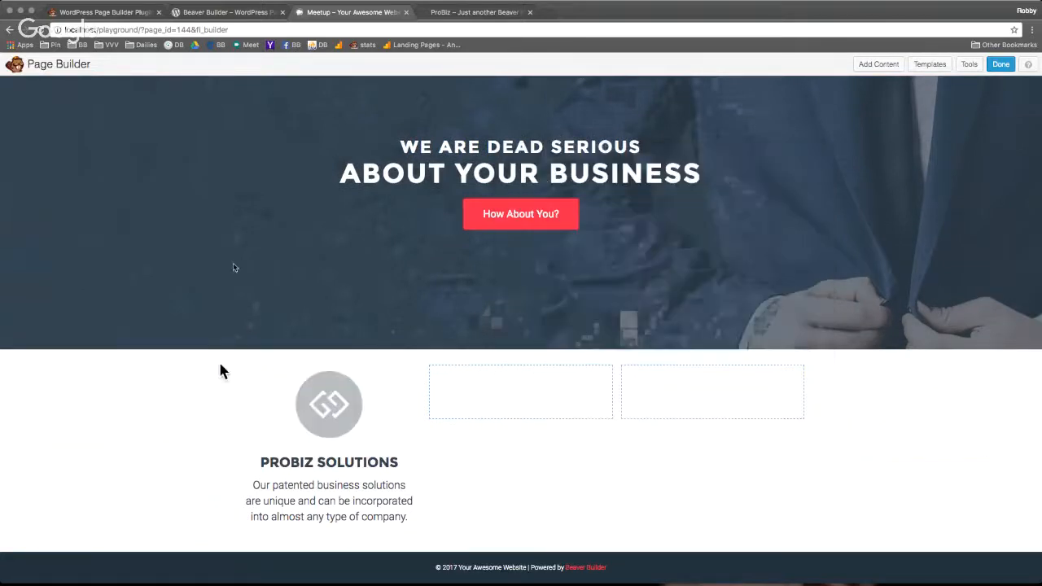
click(461, 13)
click(120, 381)
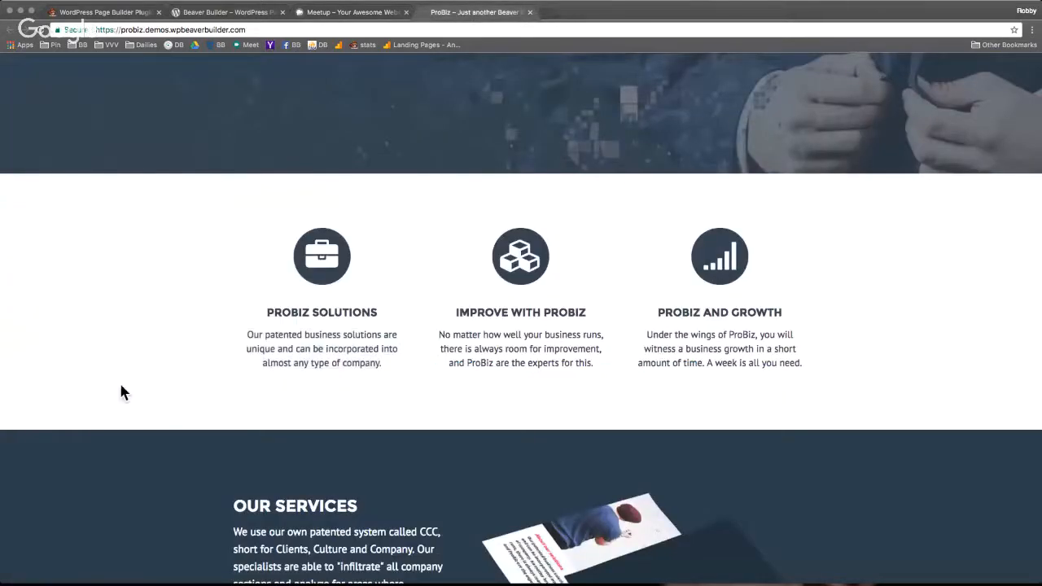
click(349, 12)
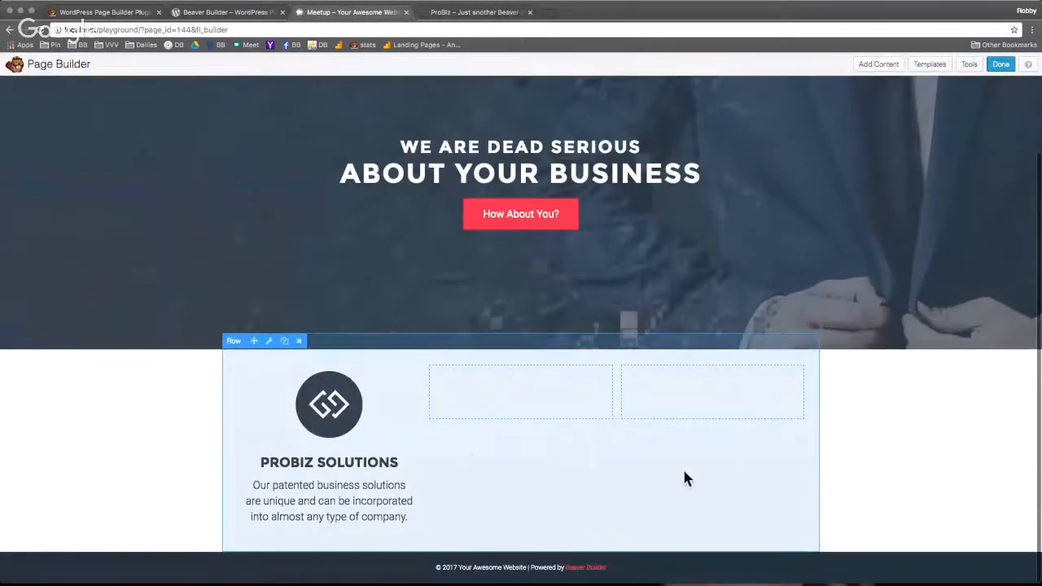
Step: Duplicate the icon module twice, placing one copy in the second column and one in the third
click(274, 370)
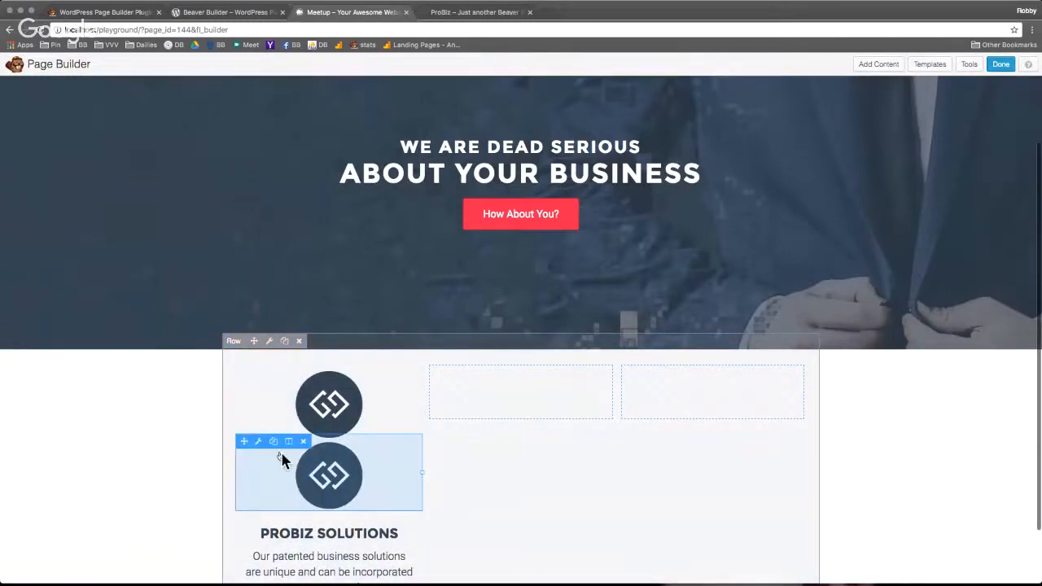
drag(247, 444, 505, 388)
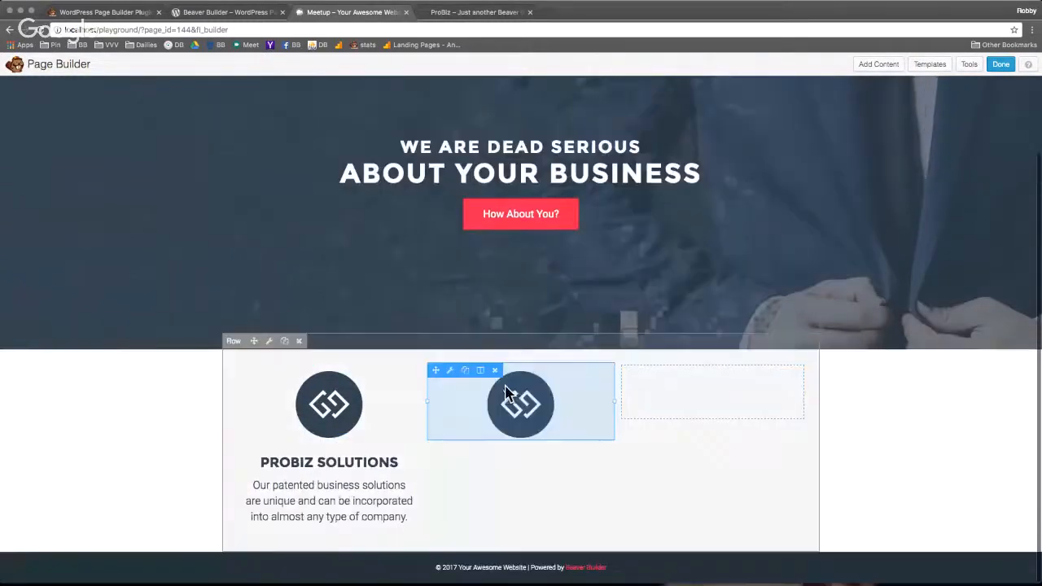
click(465, 370)
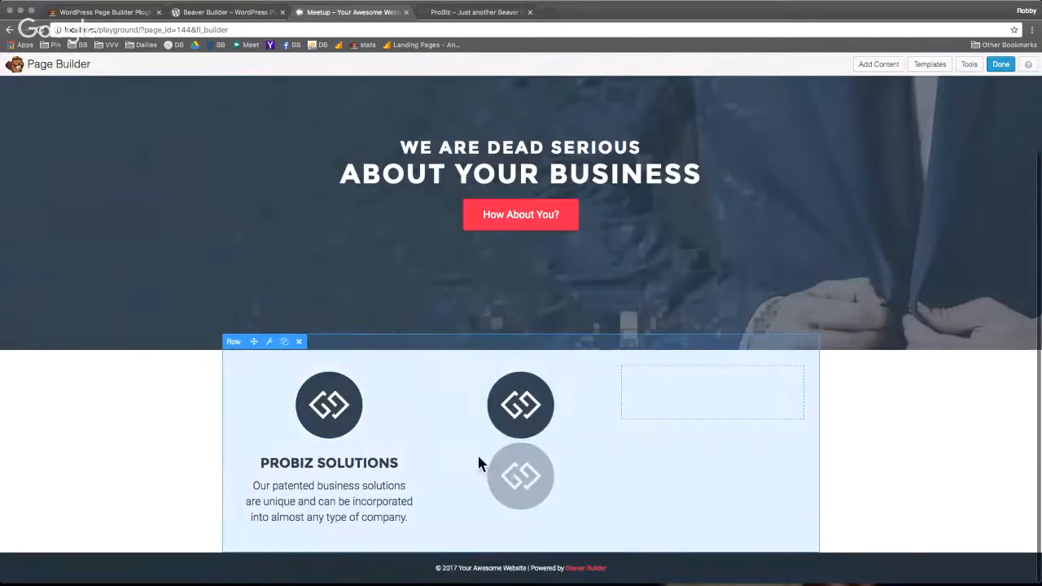
drag(438, 443, 665, 402)
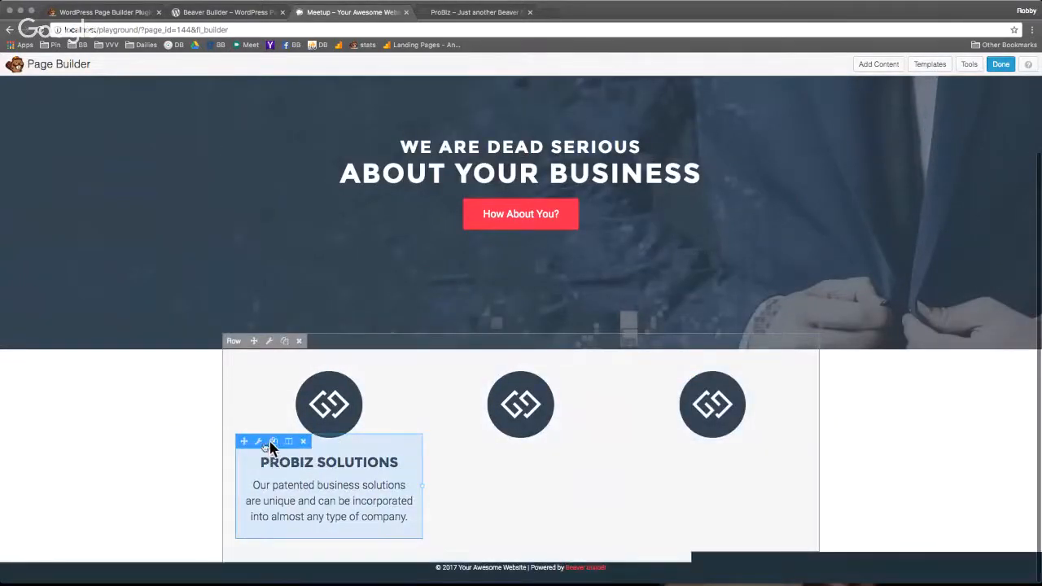
Step: Duplicate the PROBIZ SOLUTIONS text module twice and place the copies under the second and third column icons
click(272, 442)
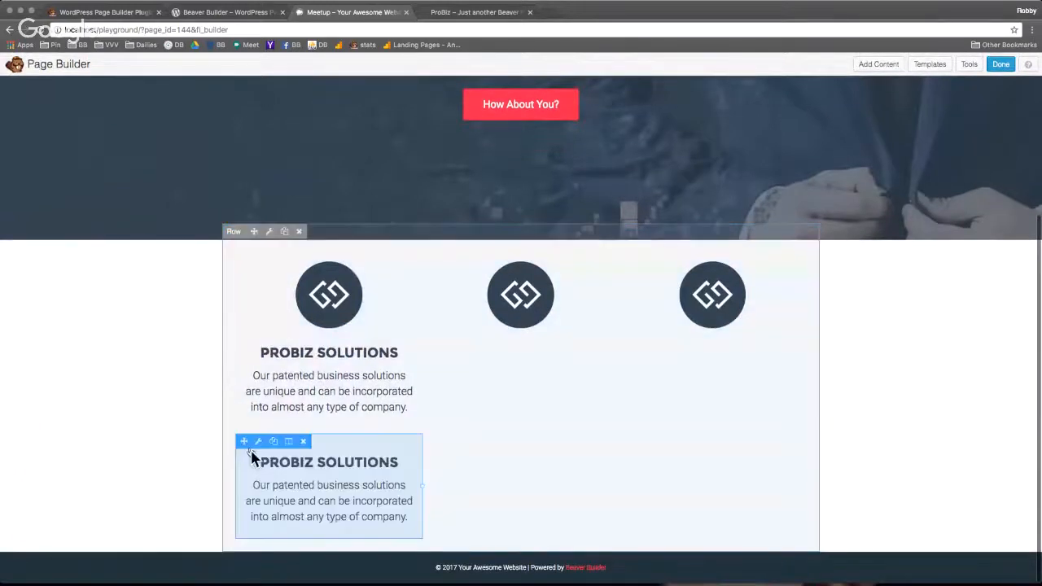
drag(256, 437, 523, 373)
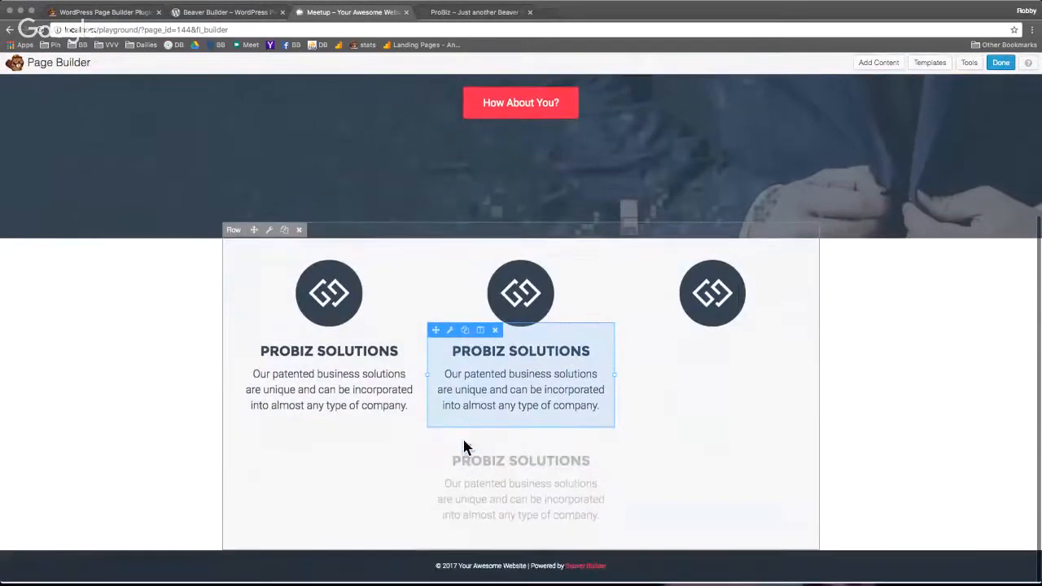
drag(436, 445, 728, 376)
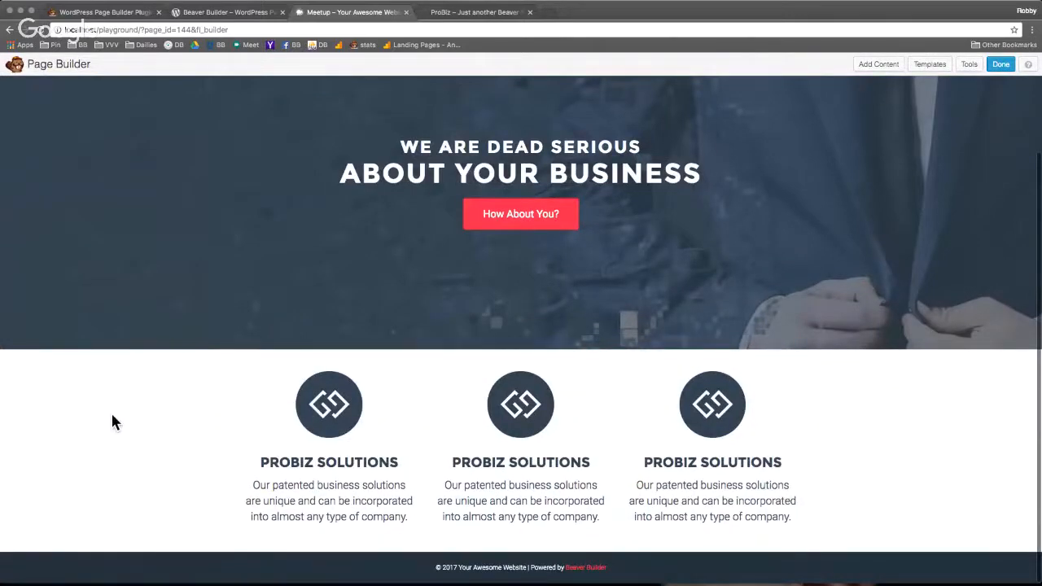
Step: Duplicate the hero row with the suit background and move the copy below the three-column icon row
scroll(305, 267, up, 3)
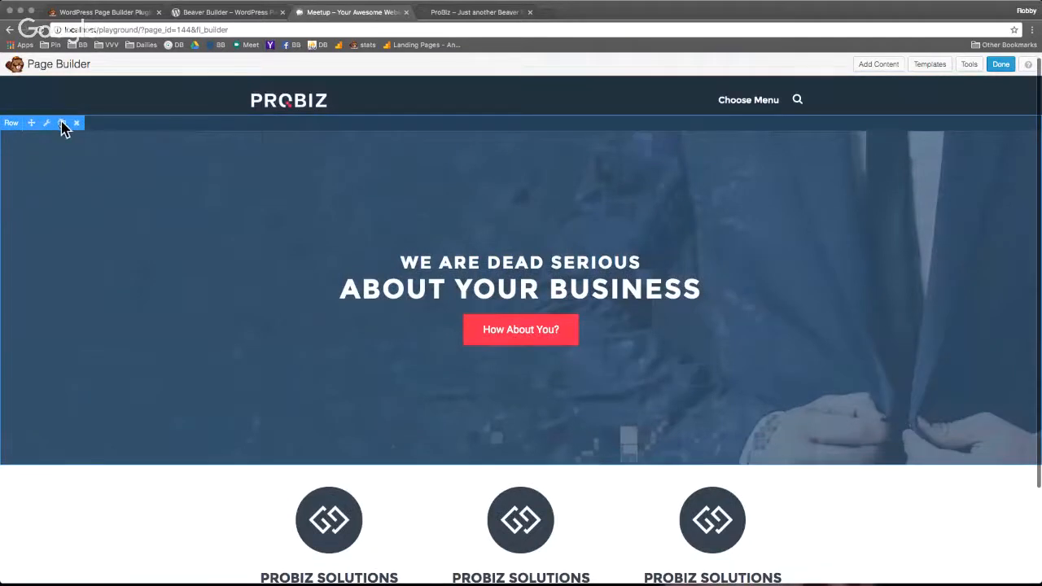
click(62, 123)
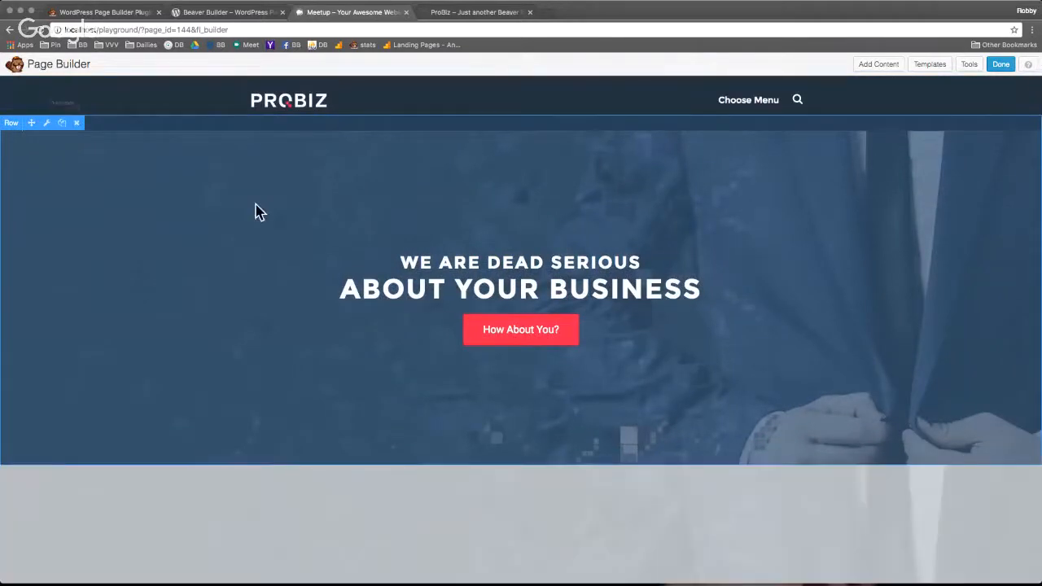
scroll(254, 213, down, 1)
scroll(303, 431, down, 5)
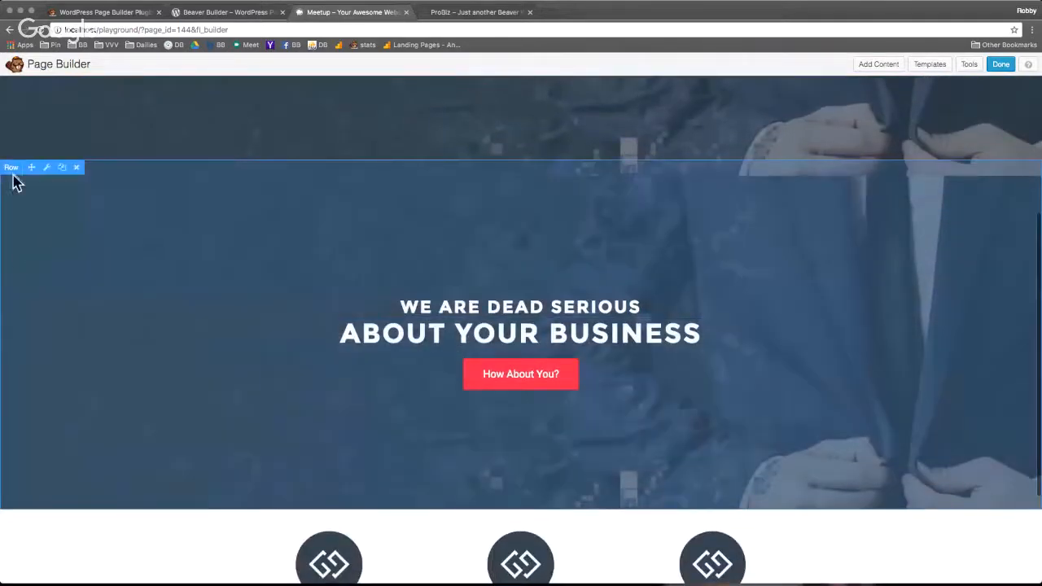
drag(34, 173, 456, 579)
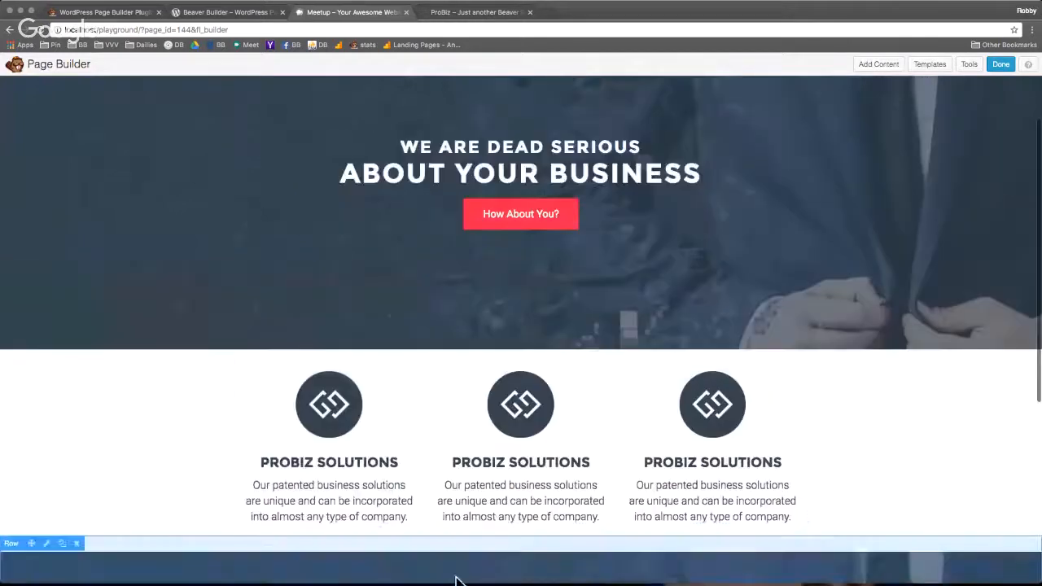
Step: Set the top and bottom padding of the three-column icon row to 80 px
scroll(416, 424, down, 4)
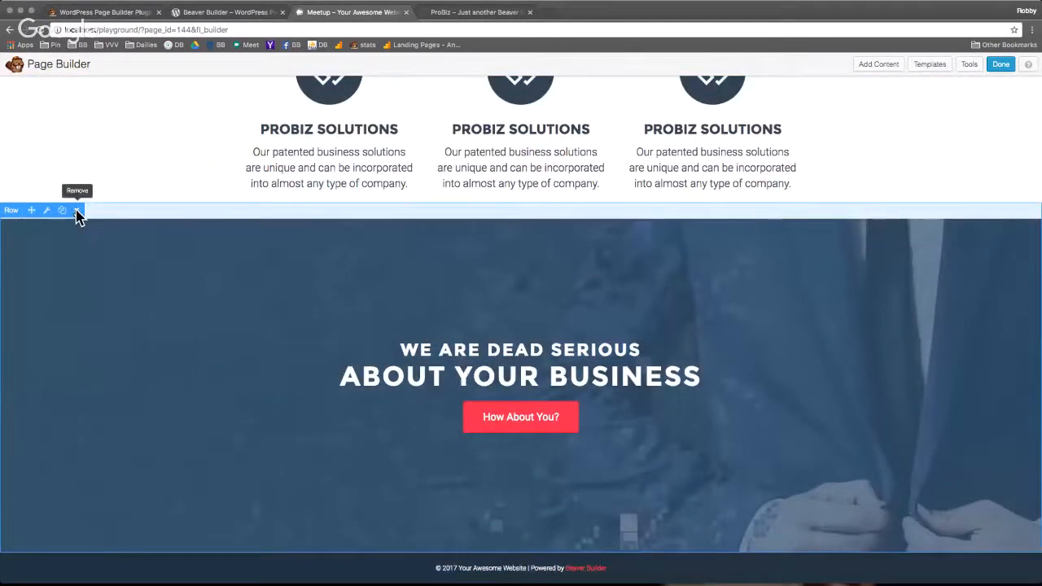
scroll(252, 228, up, 3)
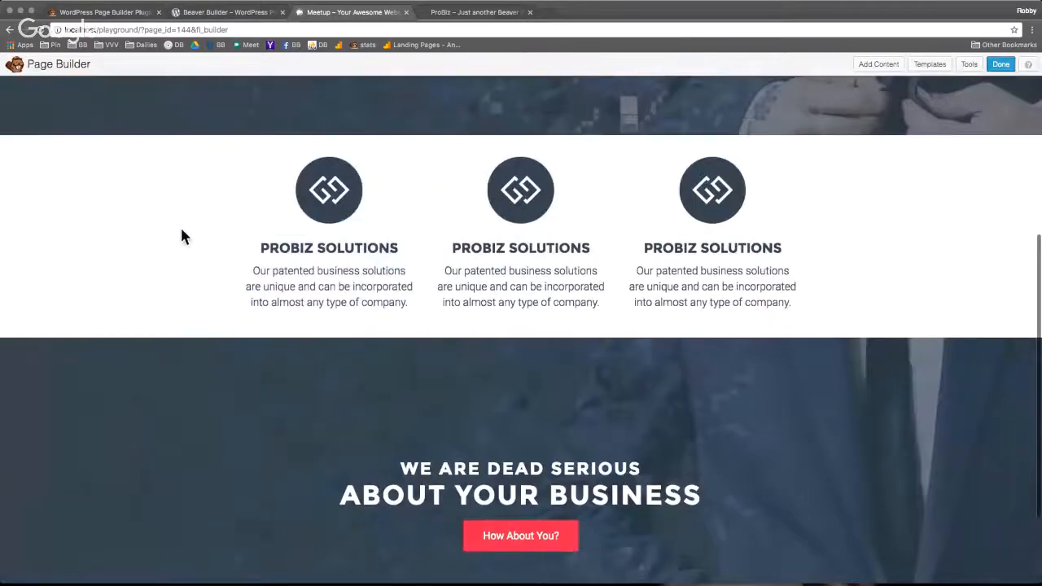
scroll(180, 228, up, 1)
click(269, 176)
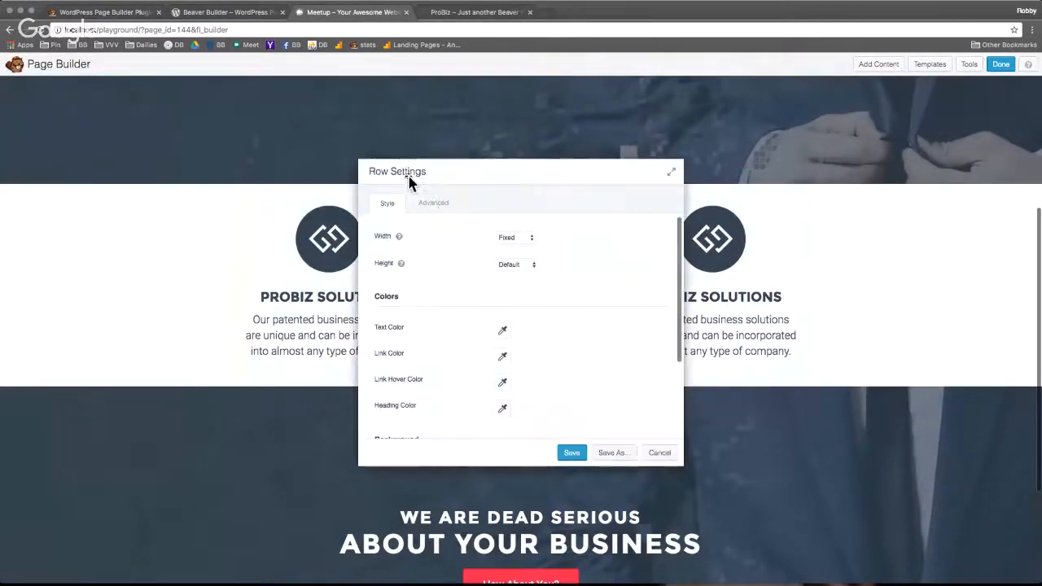
click(431, 203)
scroll(603, 299, down, 2)
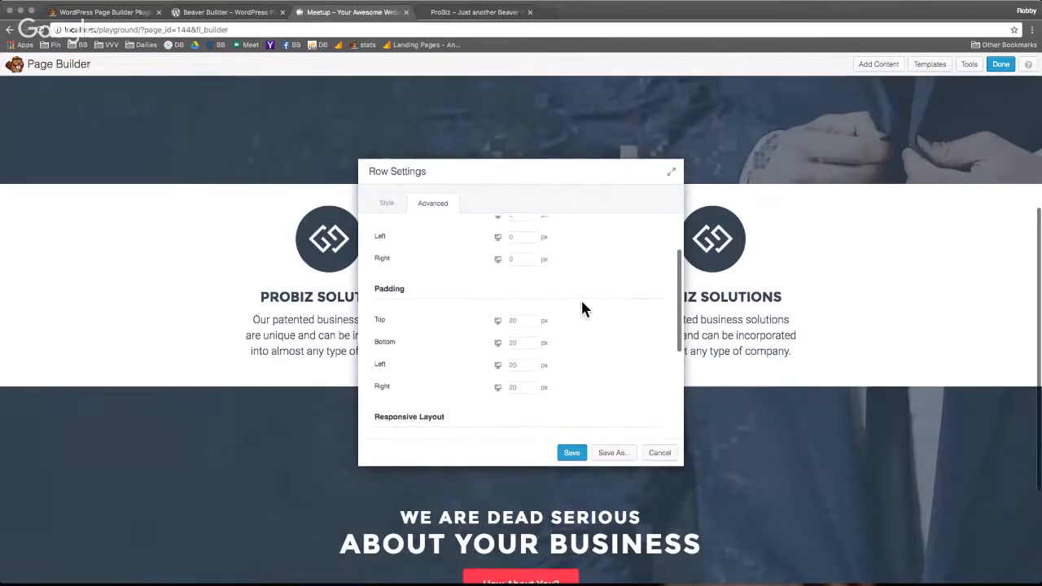
click(513, 323)
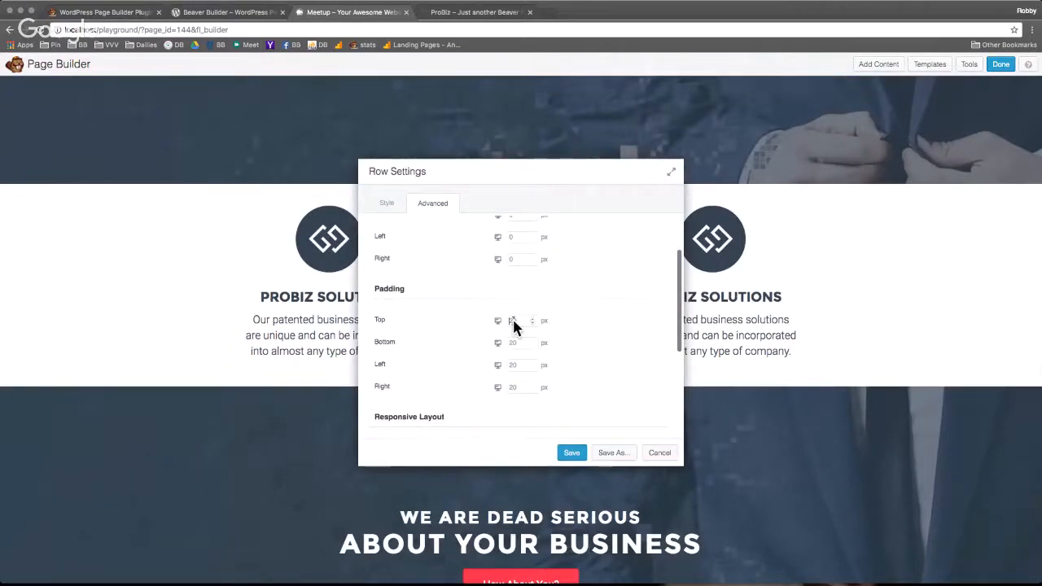
text(80)
key(Tab)
text(80)
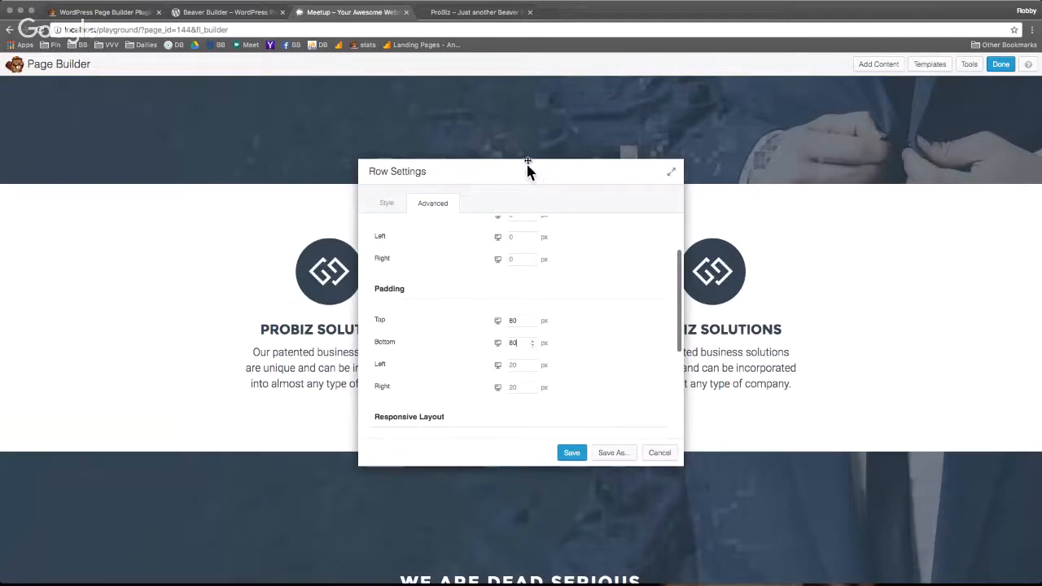
Step: Increase the three-column icon row's top and bottom padding to 100 px and save the row settings
drag(526, 168, 852, 135)
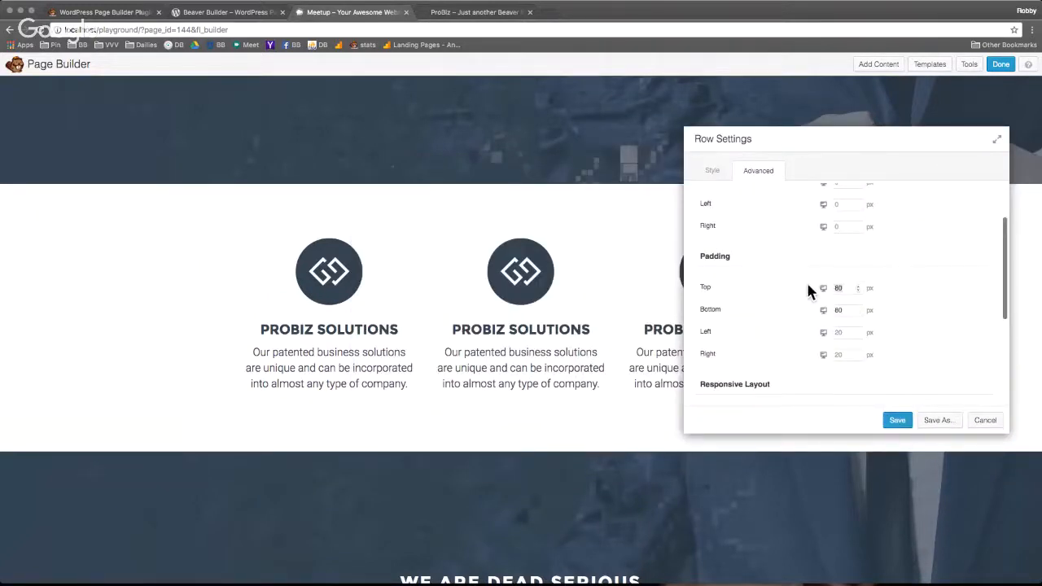
text(100)
key(Tab)
text(100)
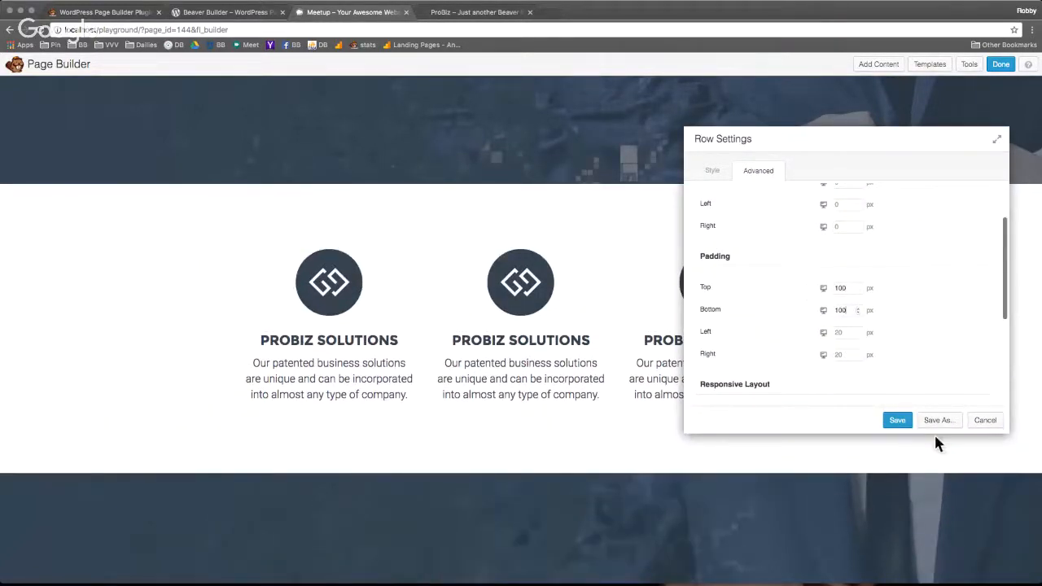
click(903, 423)
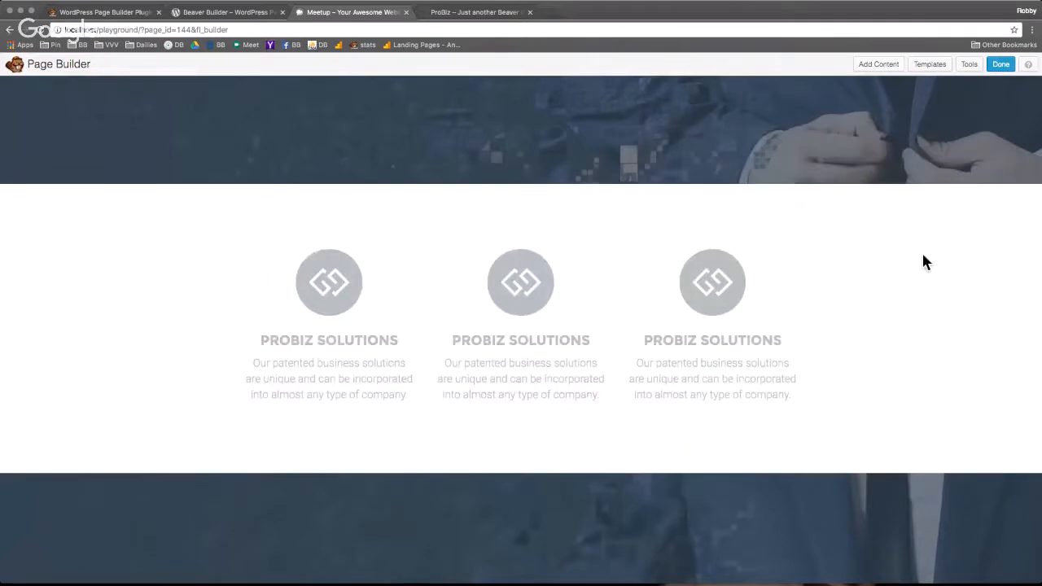
Step: Save the suit-background row below the icon columns as a reusable, non-global row named "My Saved Row"
scroll(852, 233, up, 5)
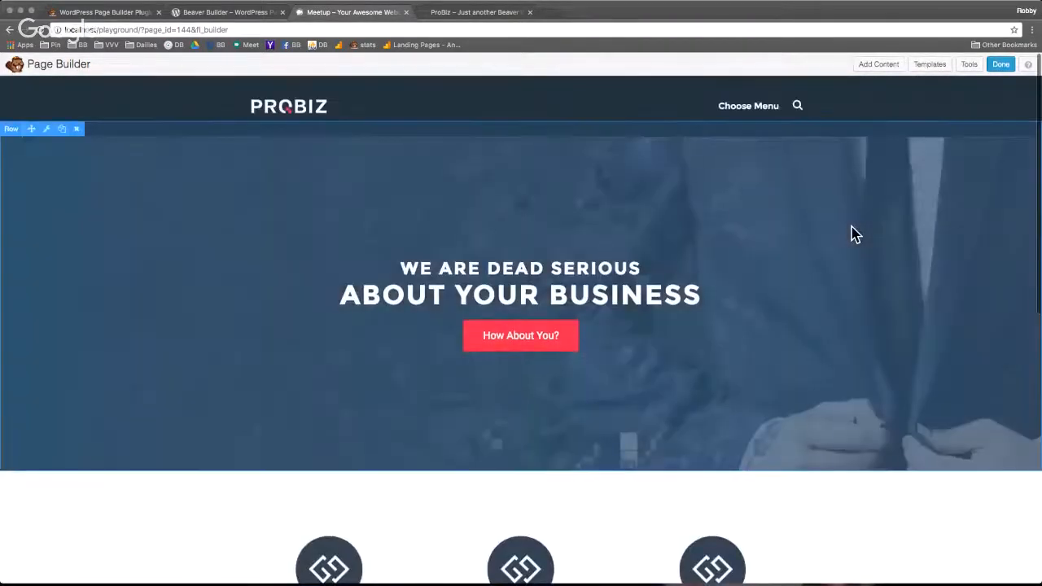
scroll(852, 233, down, 3)
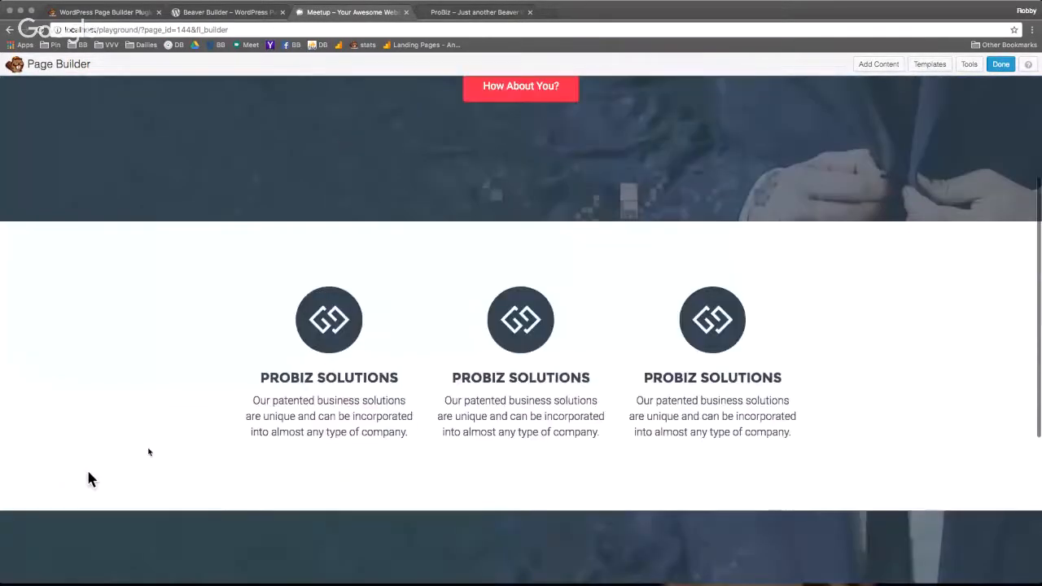
scroll(233, 379, down, 1)
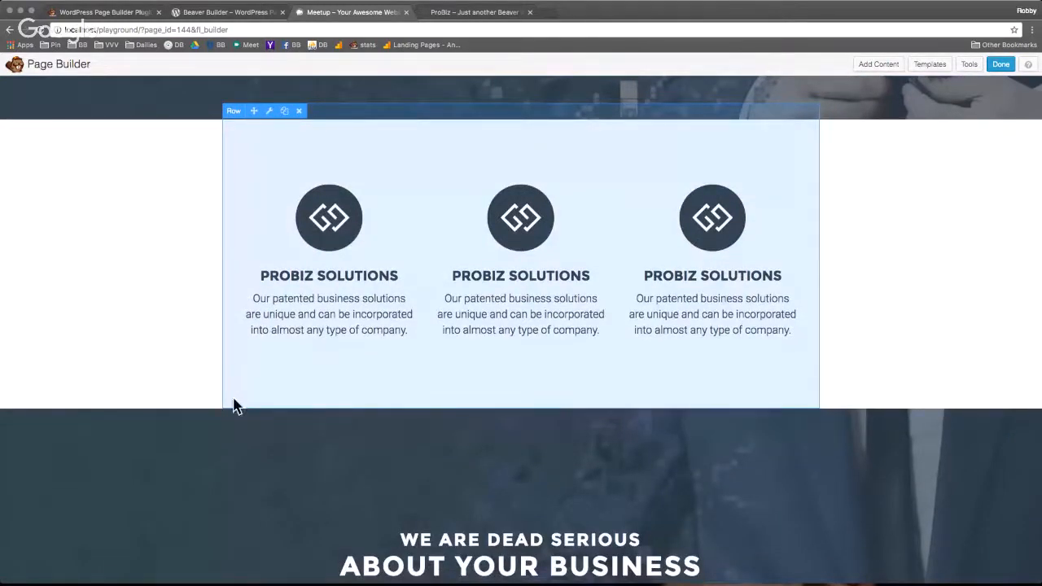
scroll(232, 448, down, 3)
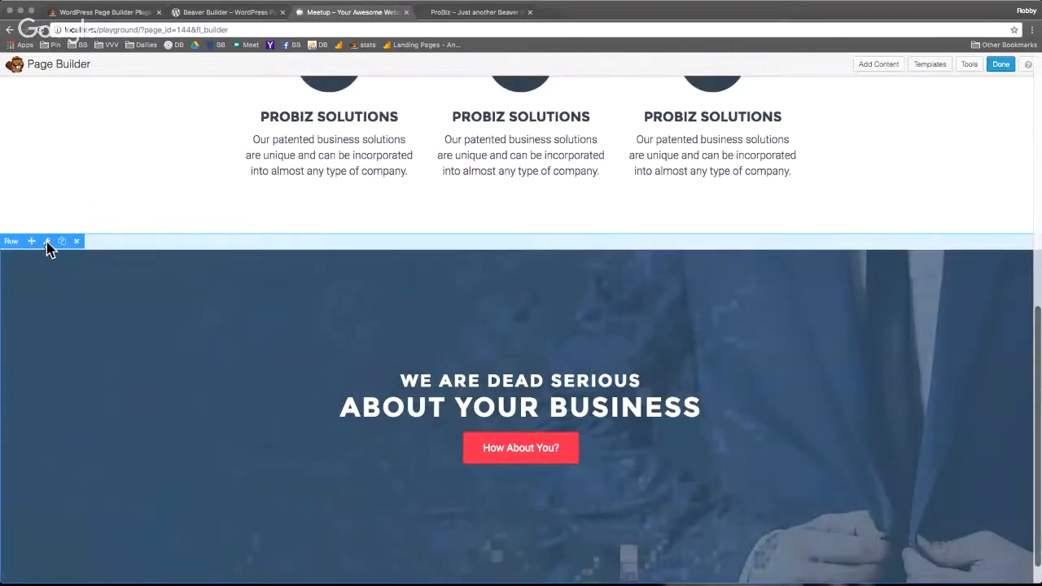
click(46, 243)
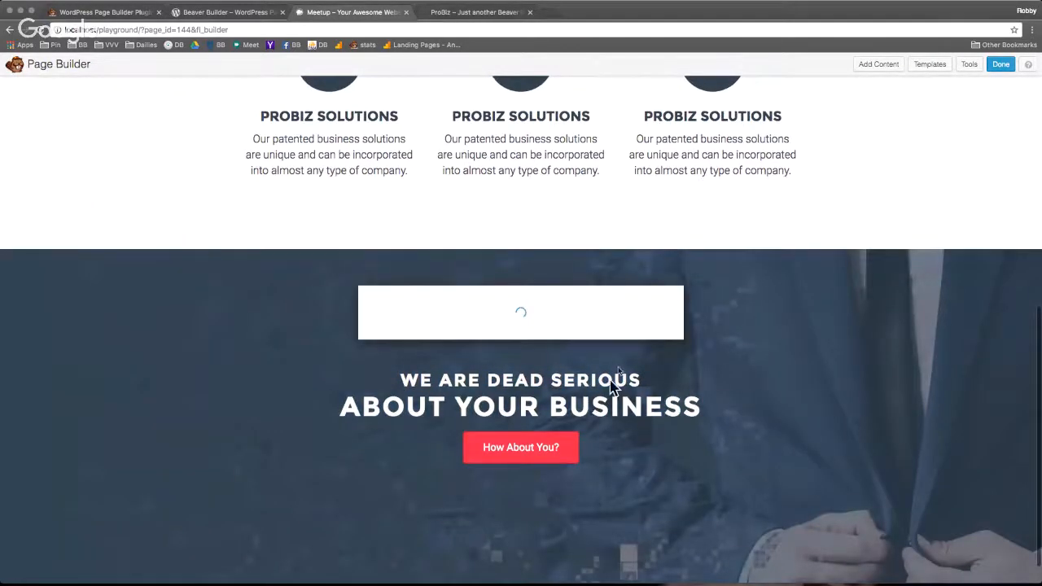
scroll(617, 364, down, 3)
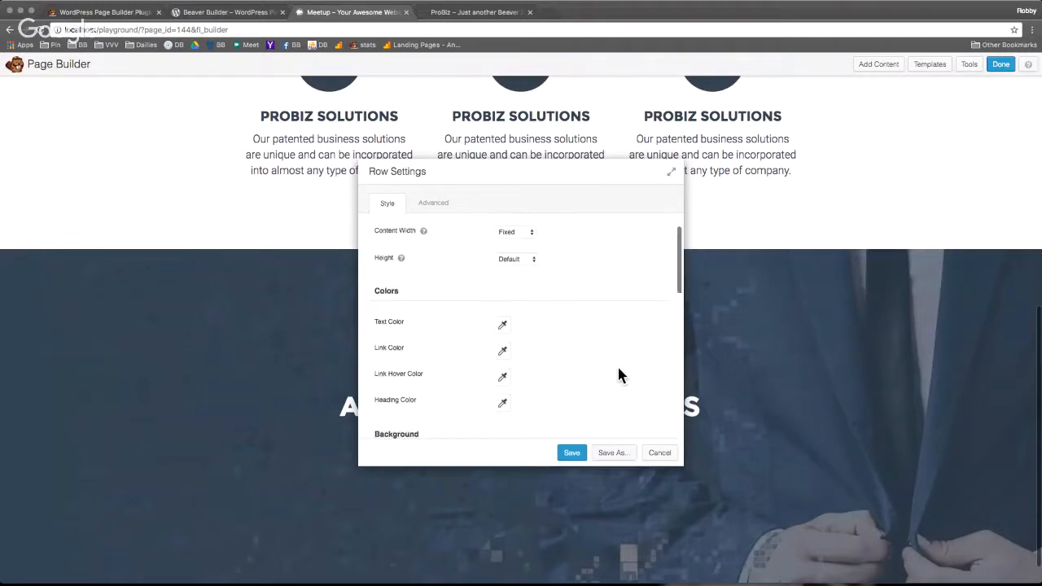
click(611, 452)
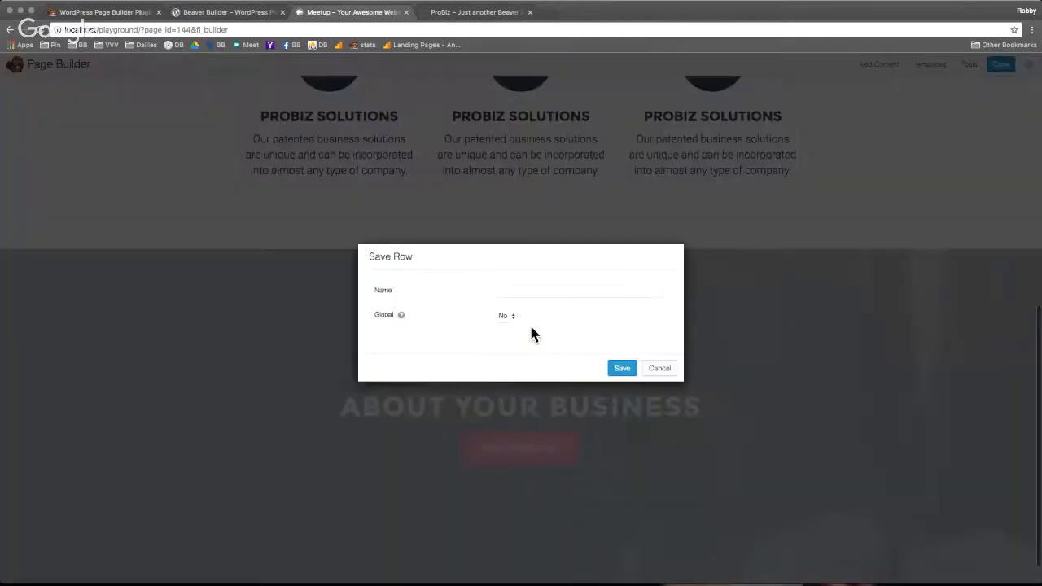
text(My Saved Row)
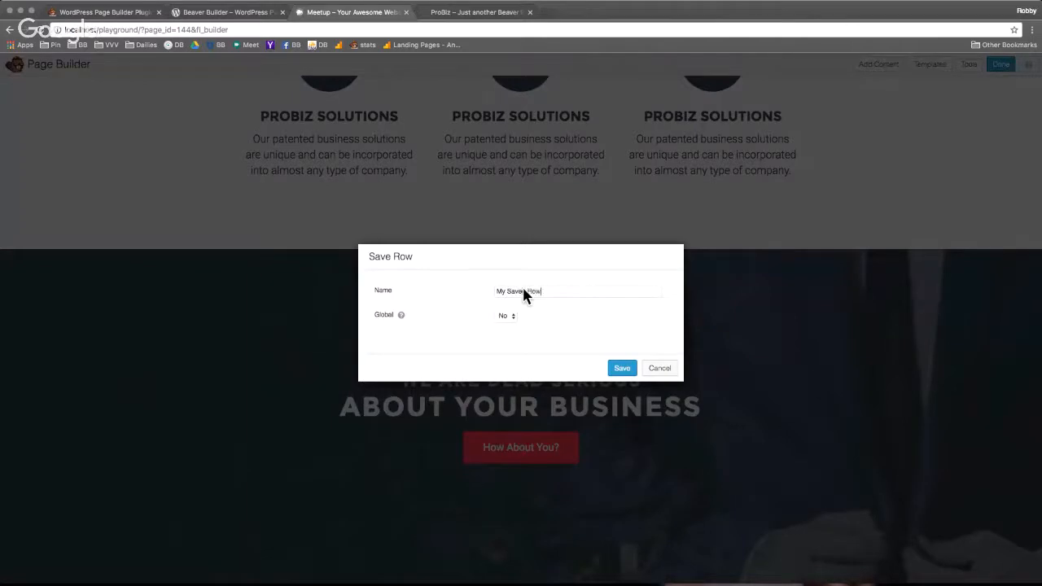
click(621, 368)
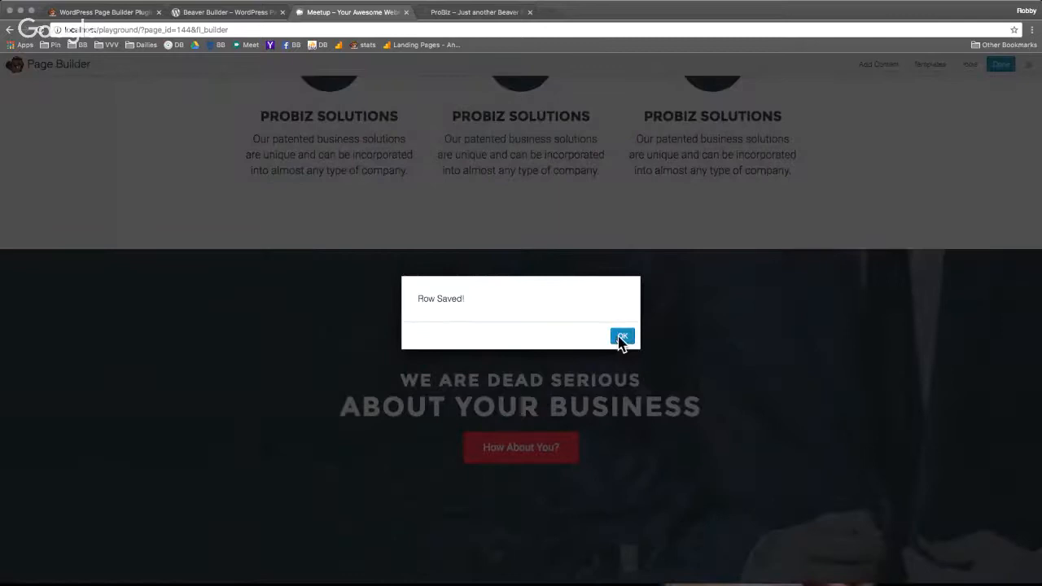
click(621, 337)
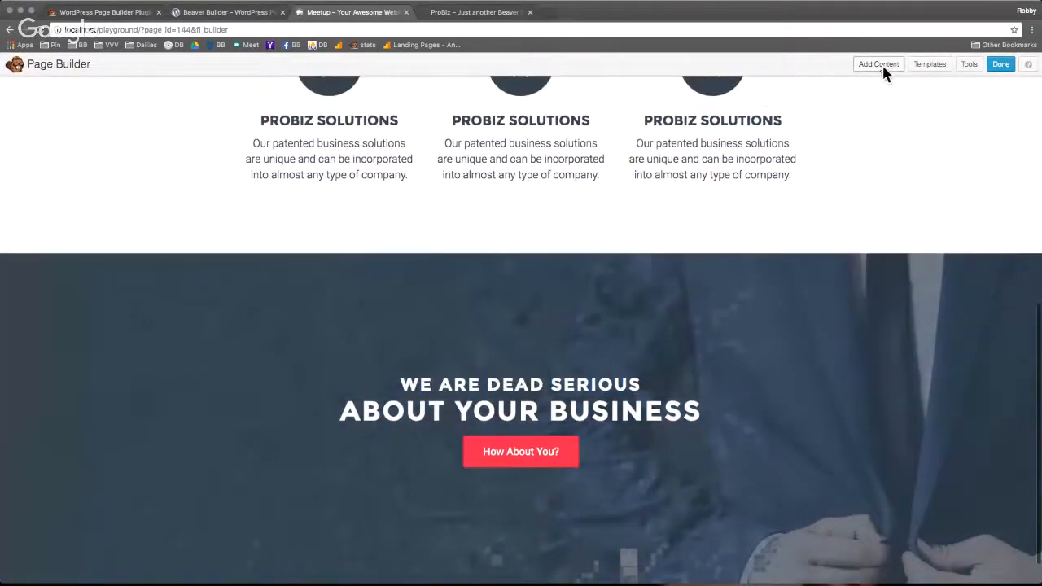
Step: Insert "My Saved Row" from the saved rows directly below the three-column icon row
scroll(686, 326, down, 1)
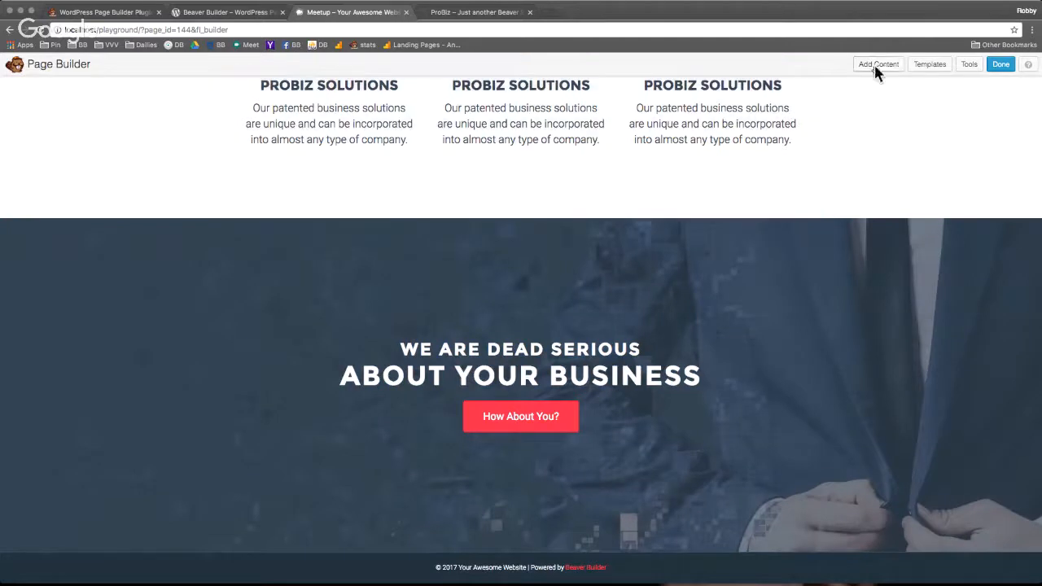
click(877, 64)
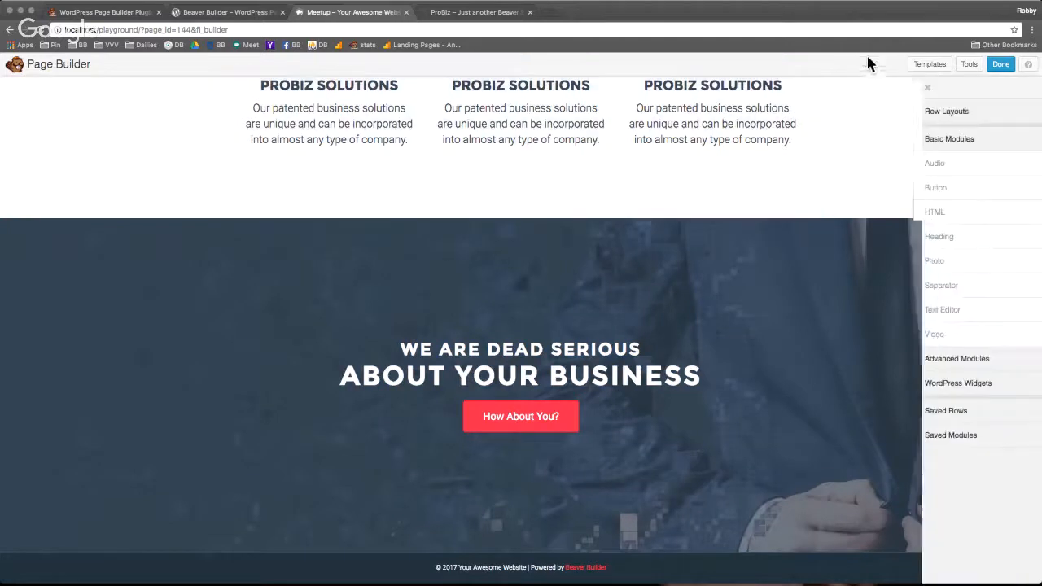
click(958, 414)
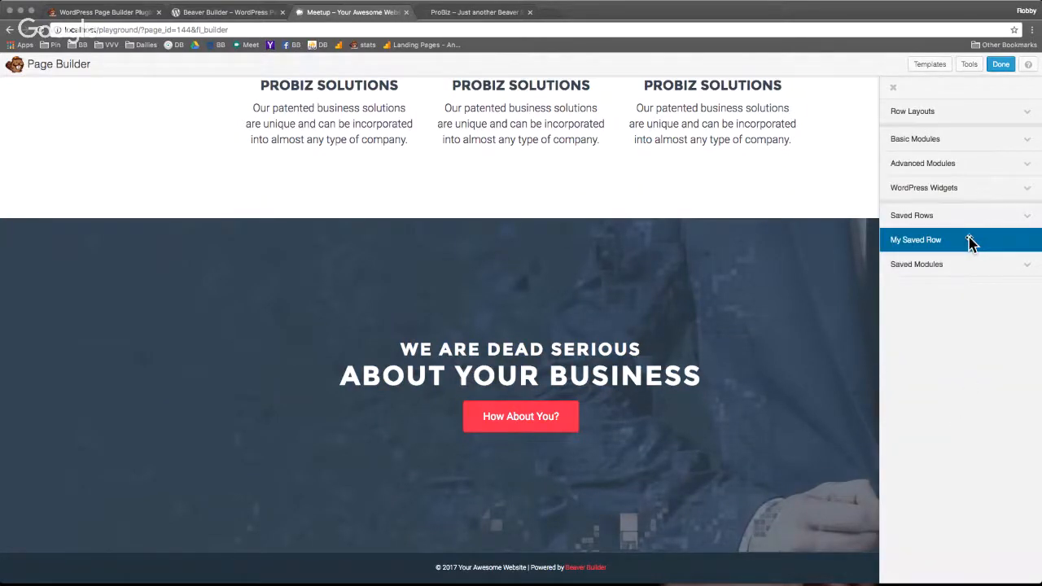
drag(969, 242, 365, 194)
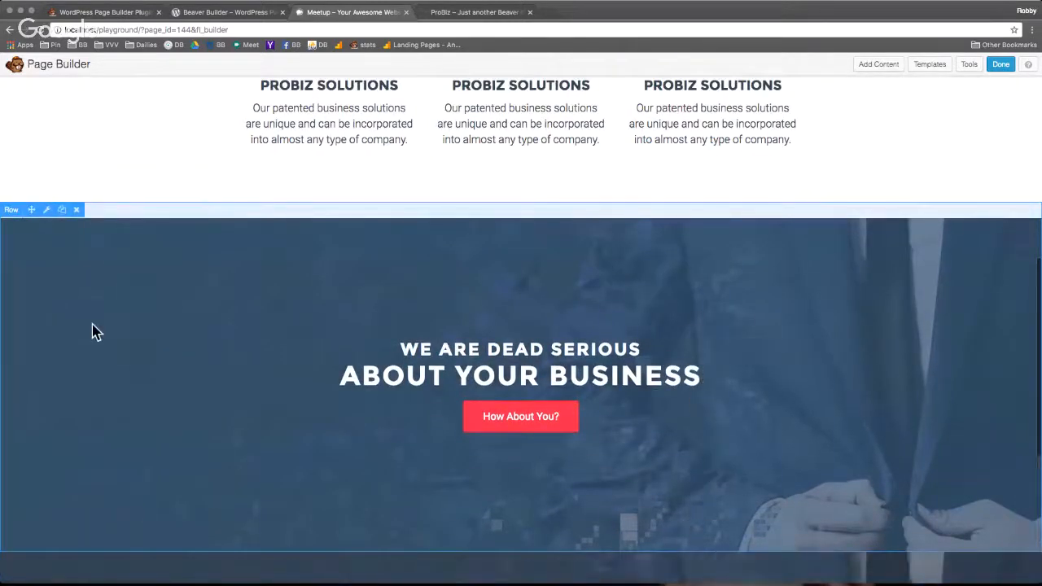
scroll(93, 331, down, 3)
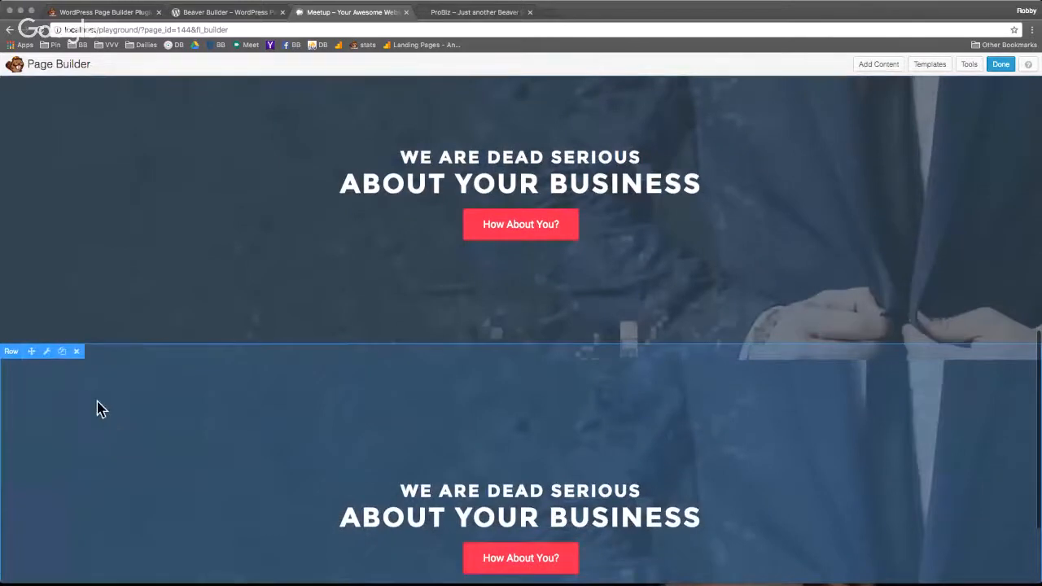
Step: Delete the extra suit-background row directly below the three-column icon row and confirm the removal
scroll(98, 410, up, 3)
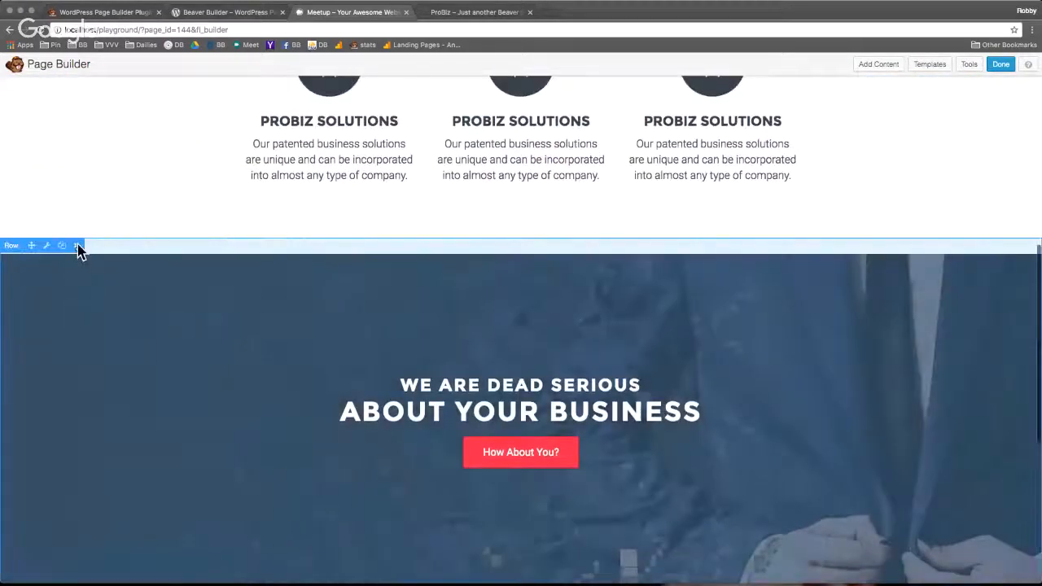
click(77, 246)
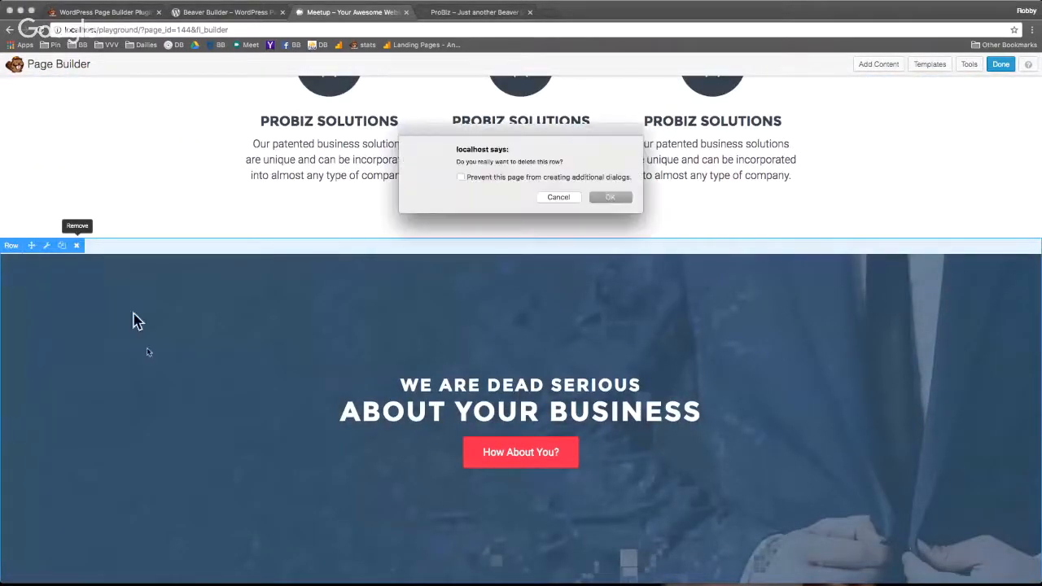
click(612, 197)
mouse_move(159, 301)
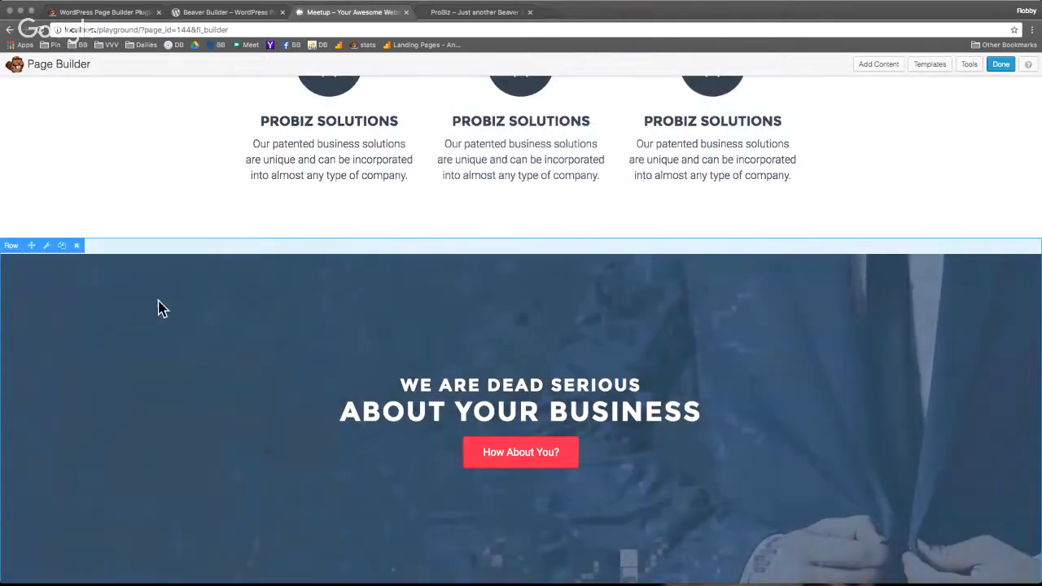
Step: Try out saving the suit-background row below the icon columns with Global set to Yes, and cancel it
scroll(159, 301, down, 1)
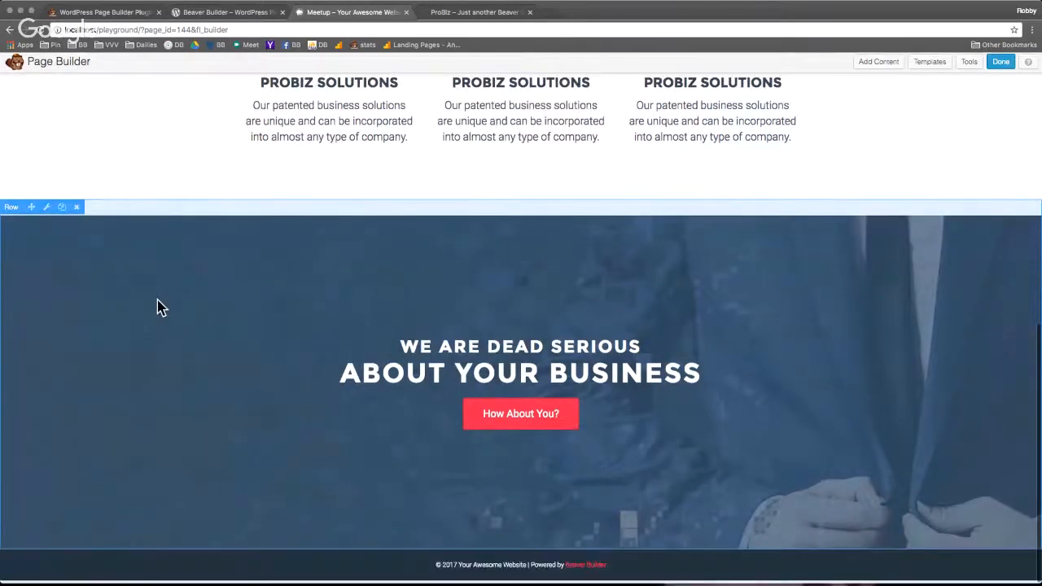
click(46, 211)
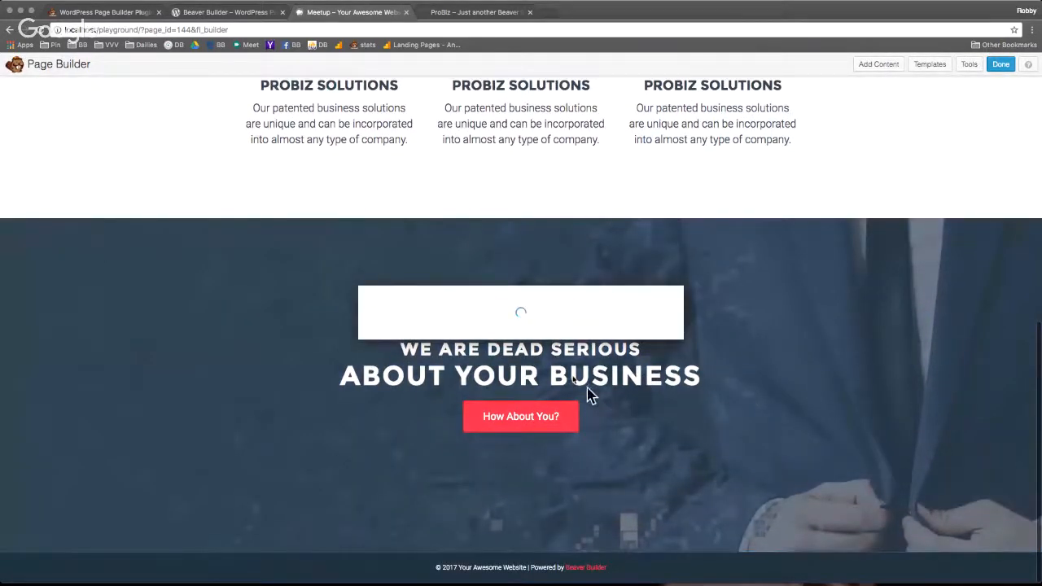
click(623, 455)
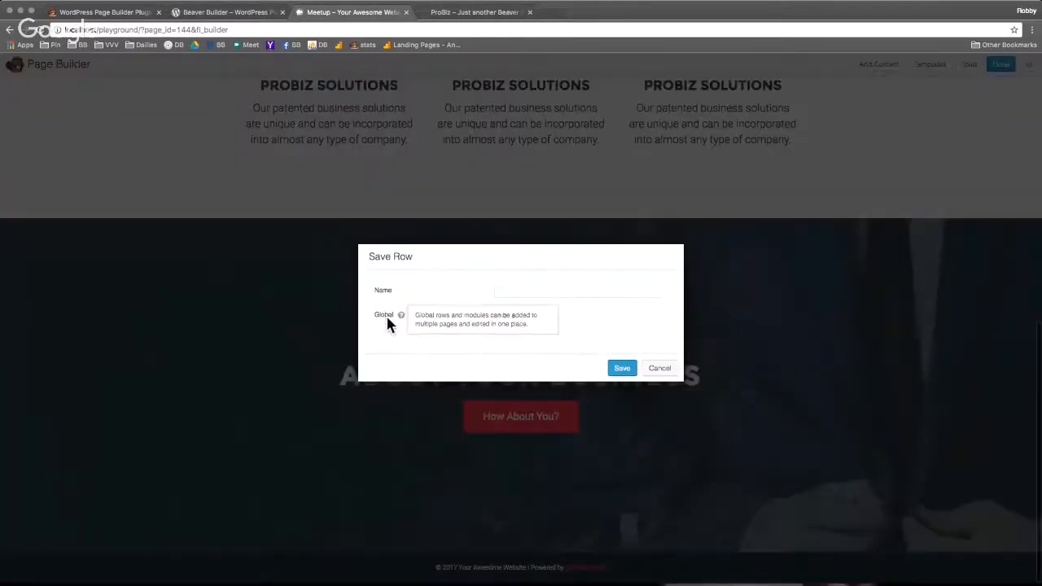
click(515, 316)
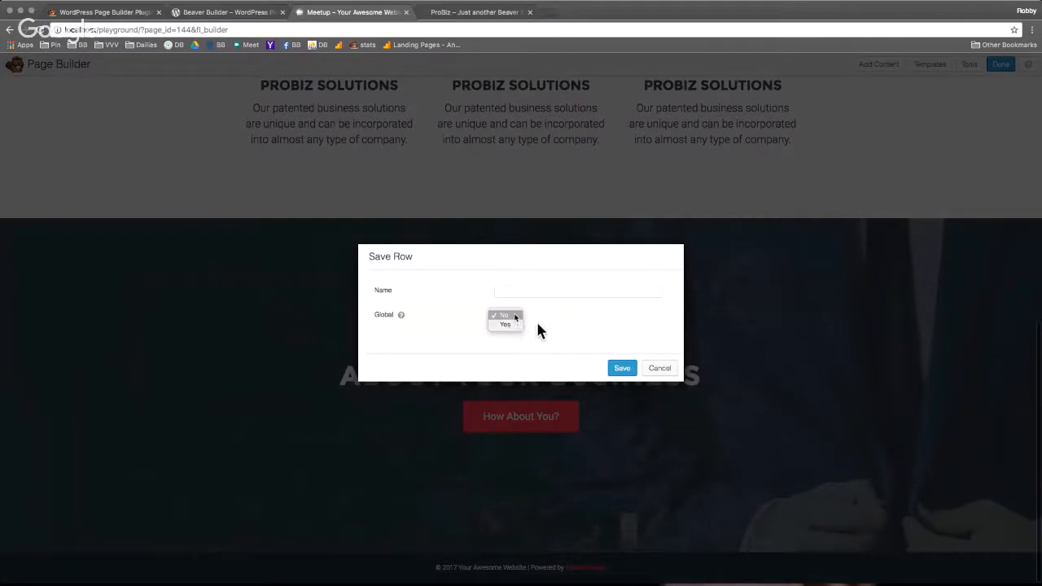
click(538, 328)
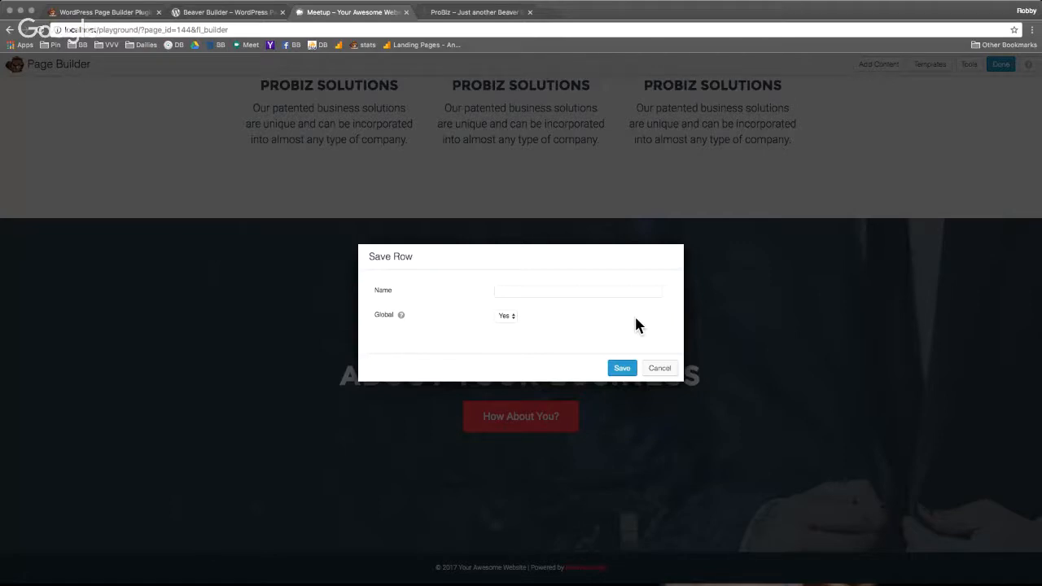
click(662, 372)
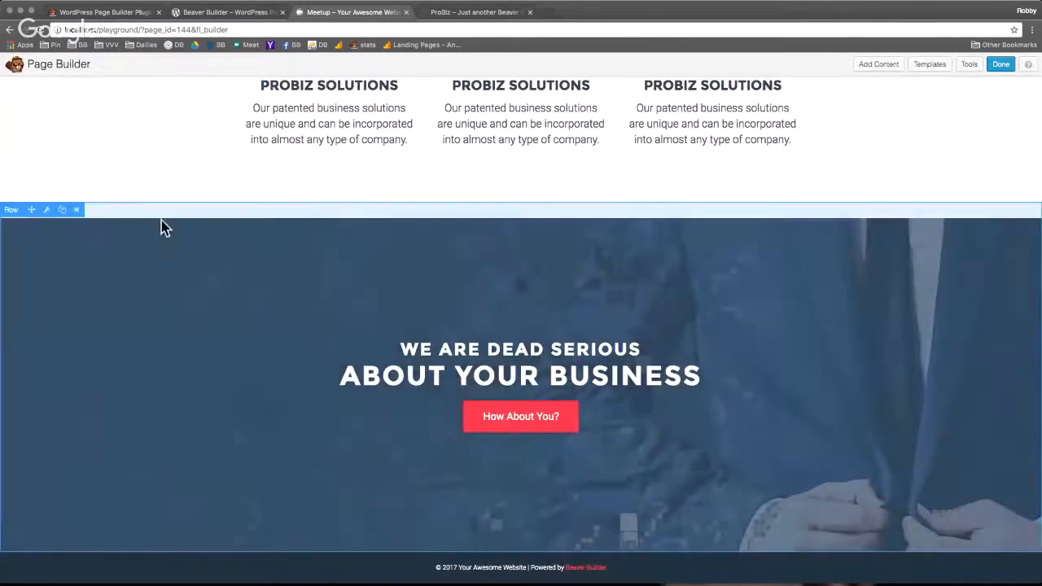
scroll(155, 219, up, 1)
scroll(155, 218, up, 2)
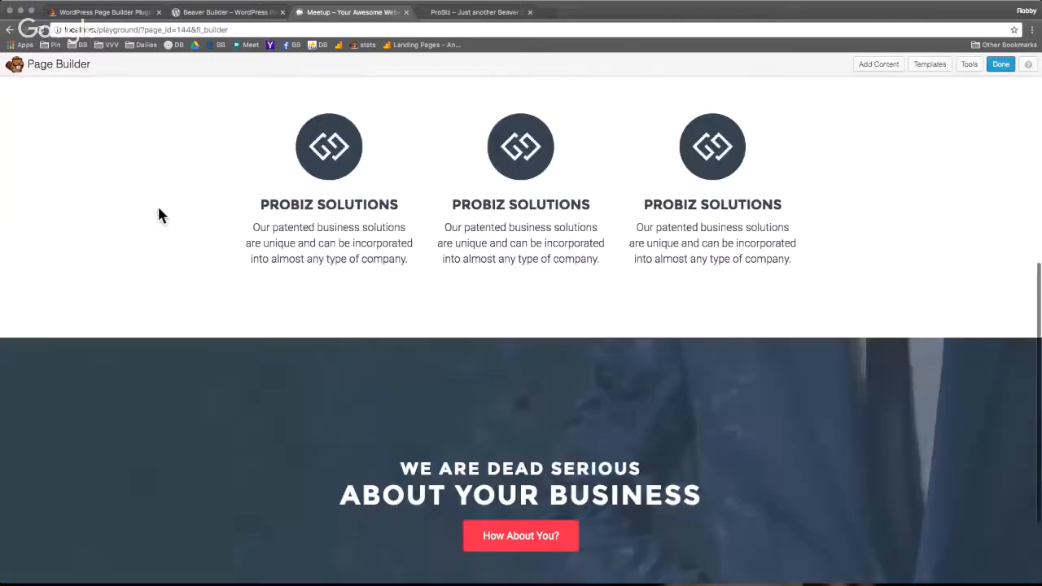
scroll(204, 211, up, 1)
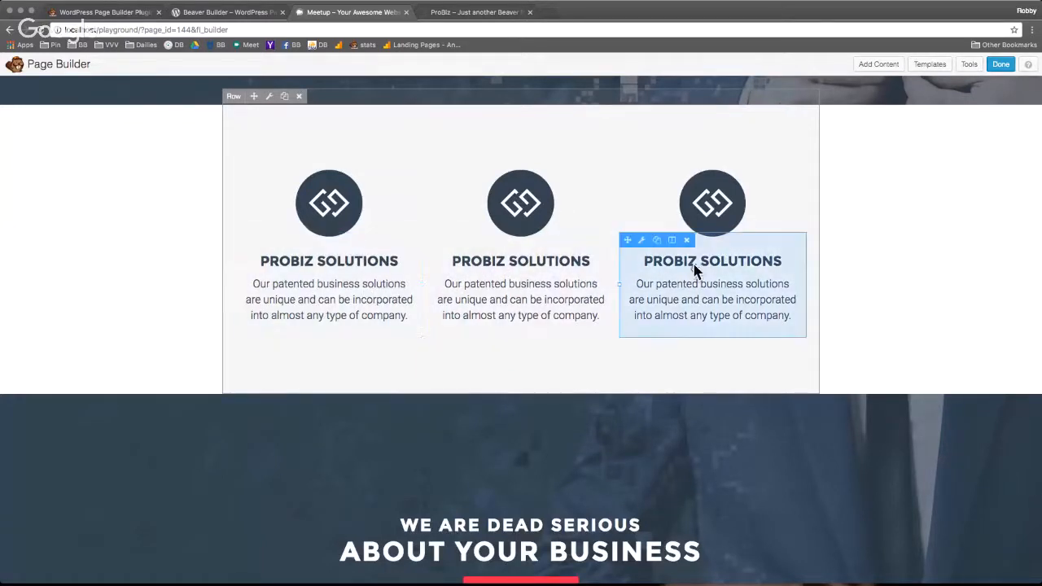
Step: Delete the suit-background row directly below the three-column icon row and confirm the removal
scroll(242, 305, down, 1)
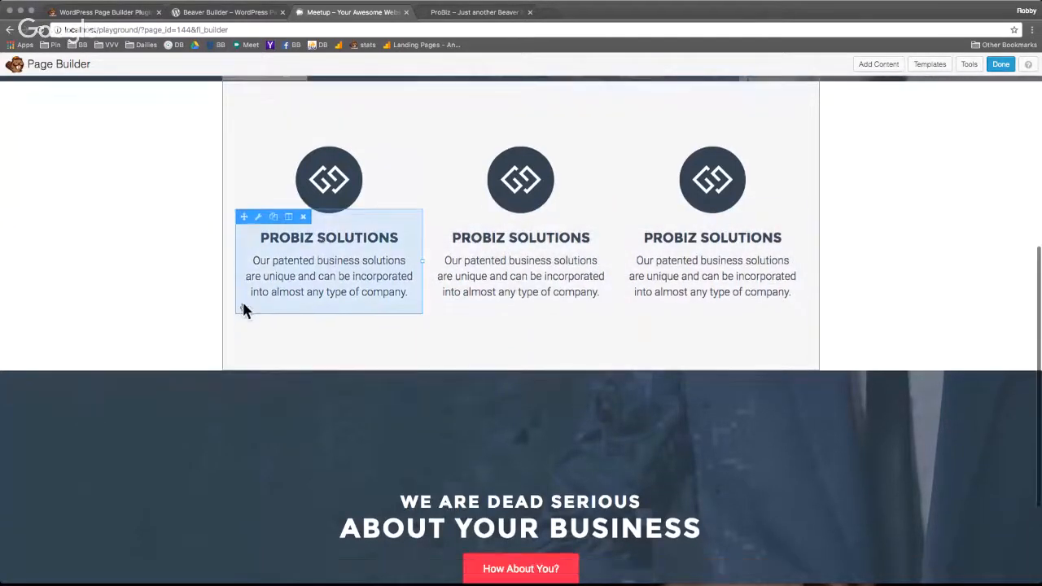
scroll(242, 309, down, 2)
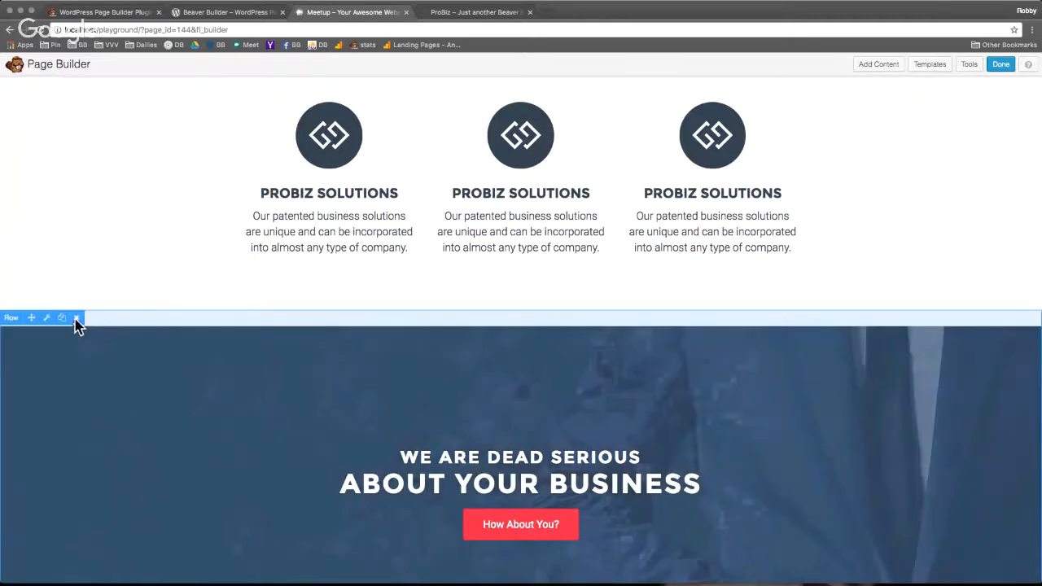
click(76, 318)
click(613, 198)
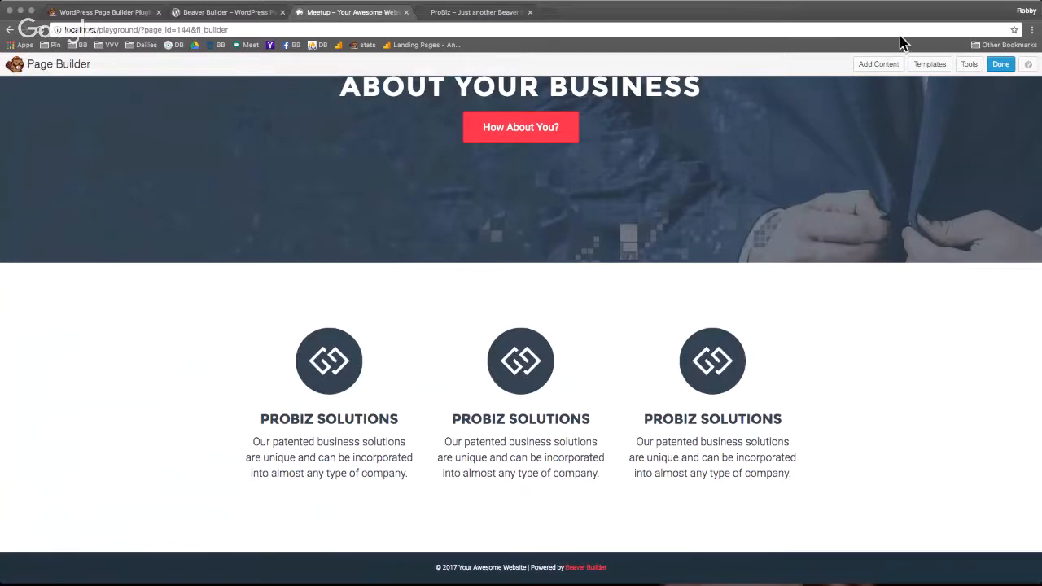
Step: Try to insert "My Saved Row" from the saved rows at the three-column icon row
click(878, 65)
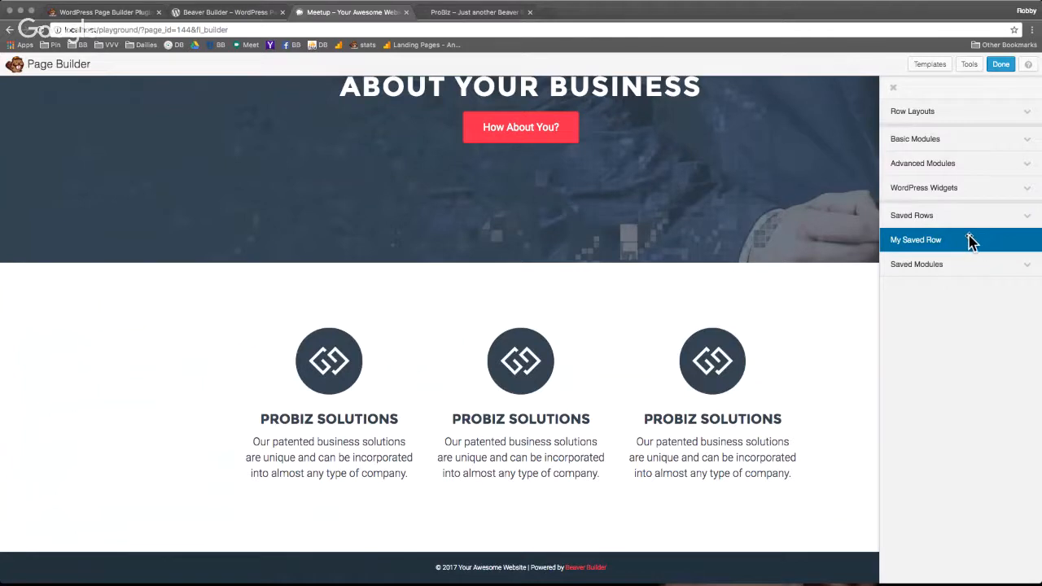
drag(981, 242, 673, 328)
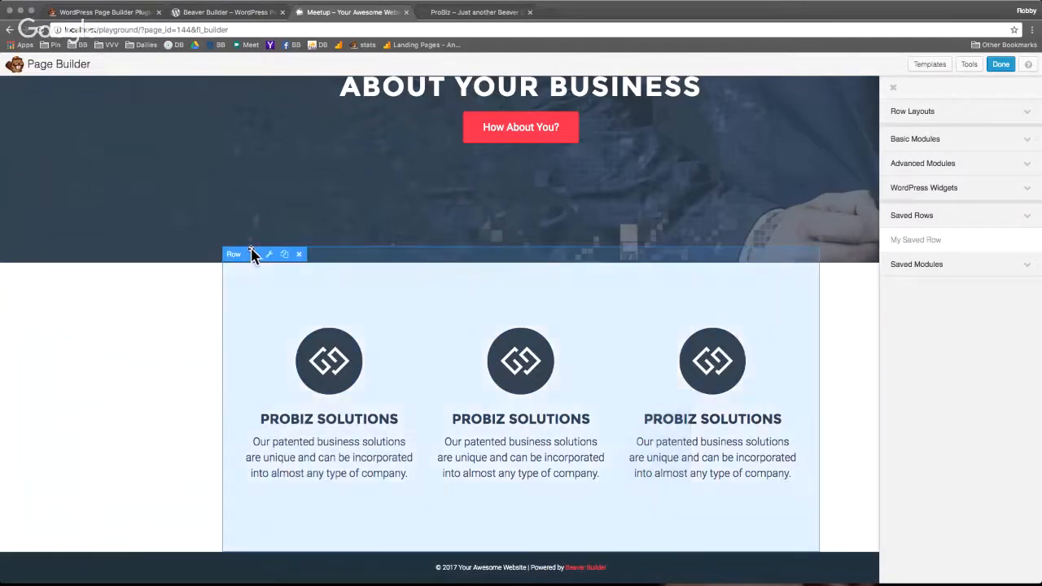
scroll(300, 202, up, 2)
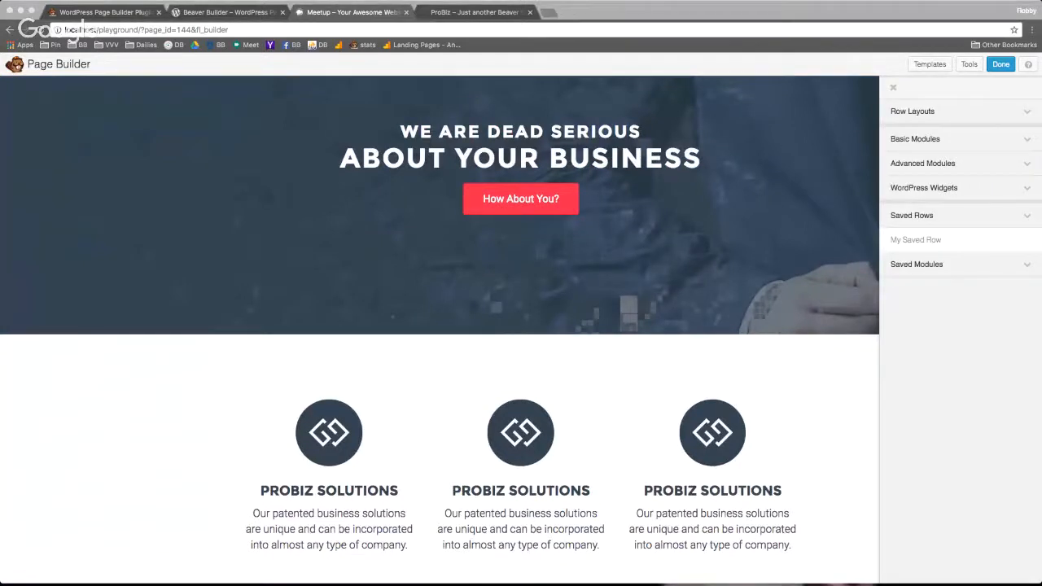
scroll(209, 349, up, 4)
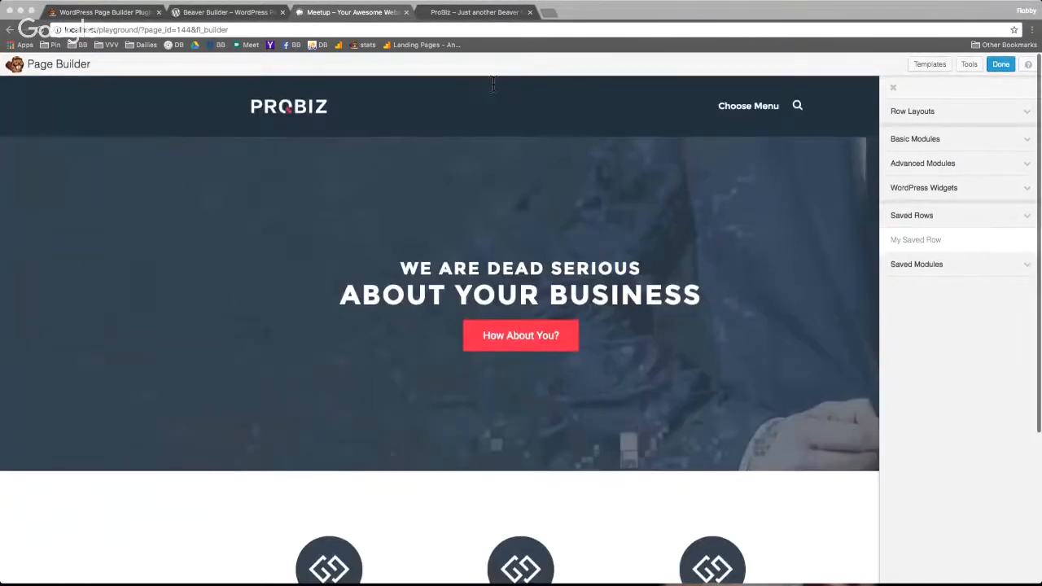
Step: Check the demo page's Our Services section and add a matching two-column row below the three-column icon row
click(474, 8)
scroll(410, 114, down, 4)
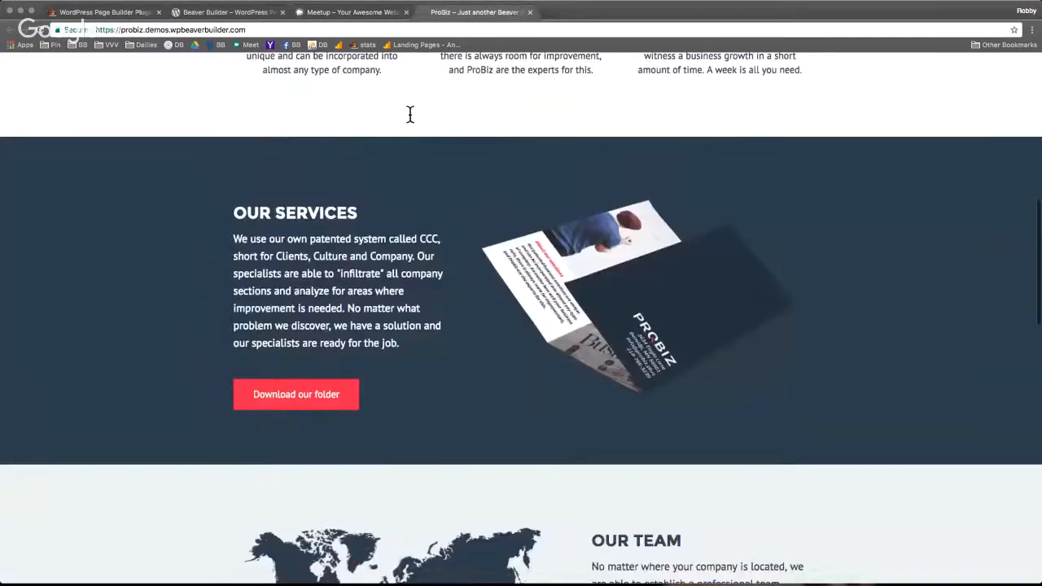
click(359, 12)
scroll(584, 350, down, 6)
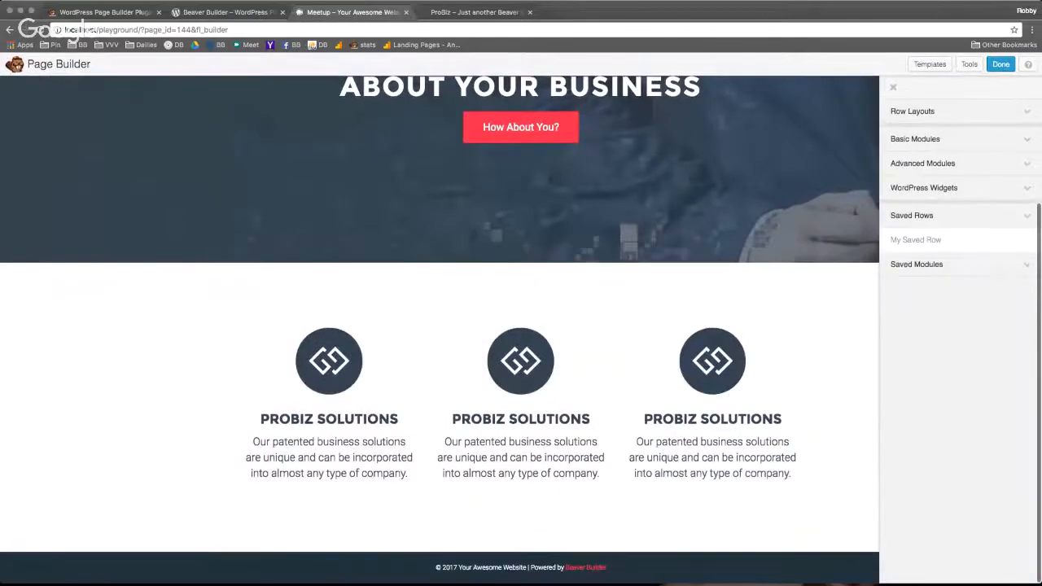
click(924, 117)
drag(888, 167, 429, 510)
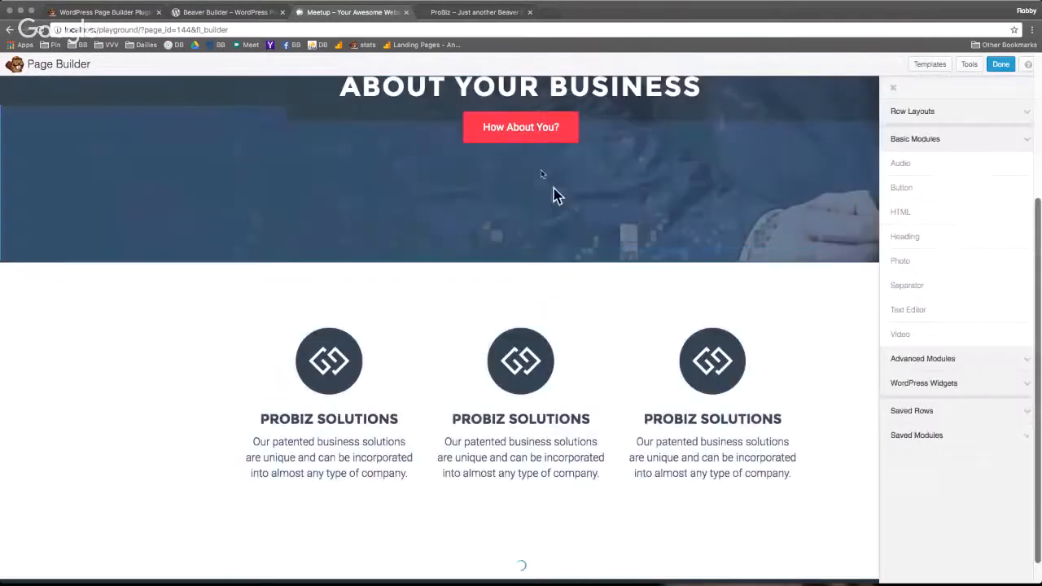
Step: Duplicate the first "ProBiz Solutions" text module and move the copy into the first column of the new two-column row
click(482, 12)
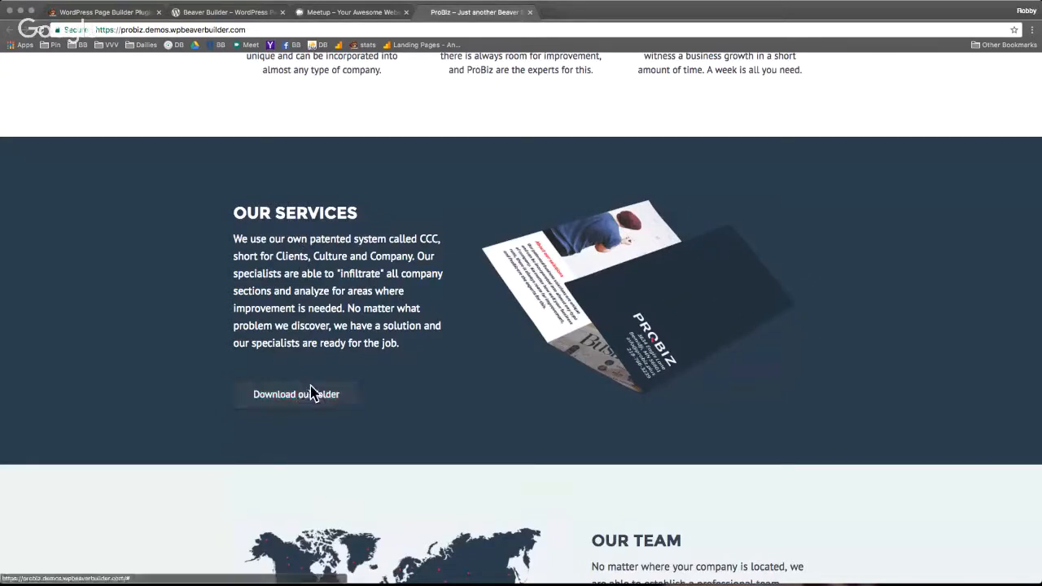
click(372, 12)
scroll(264, 335, down, 2)
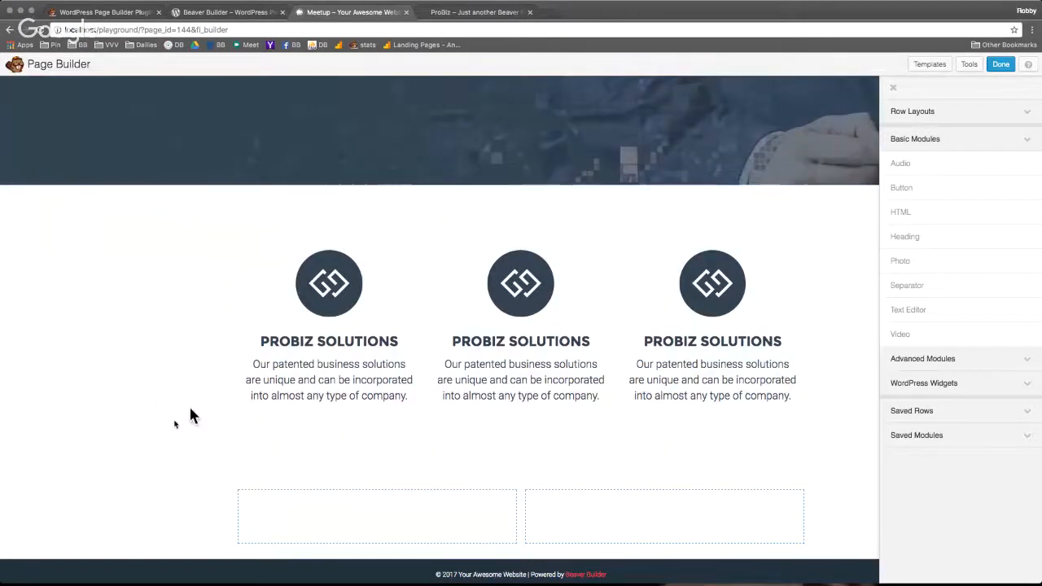
scroll(192, 455, down, 1)
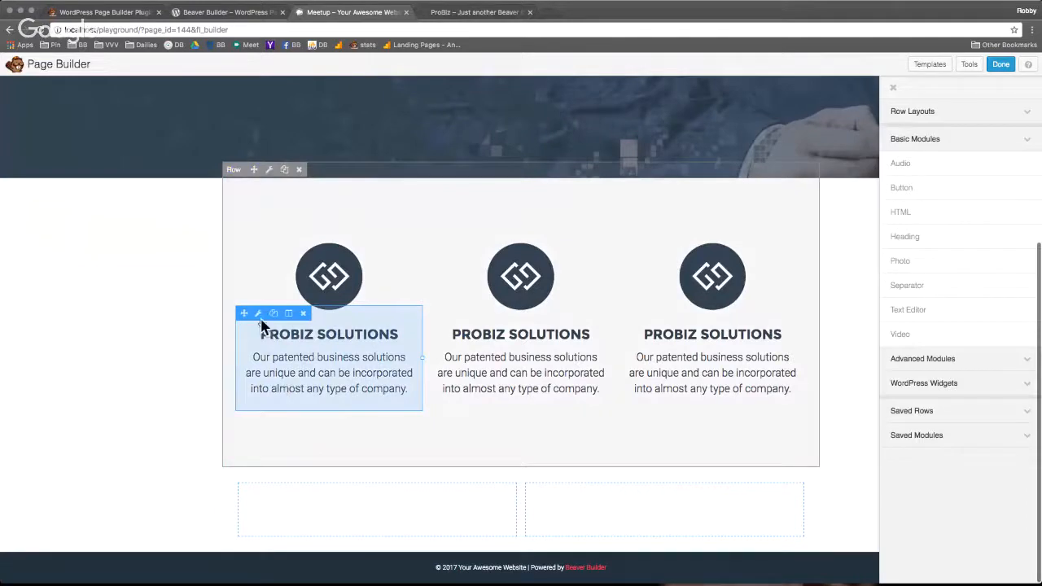
click(274, 316)
scroll(166, 413, down, 2)
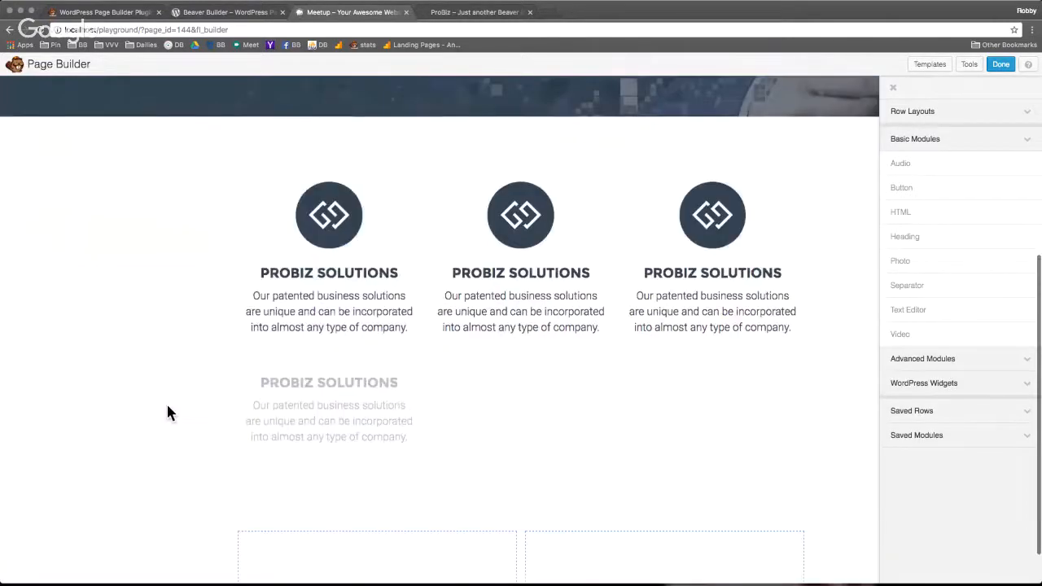
drag(244, 309, 315, 491)
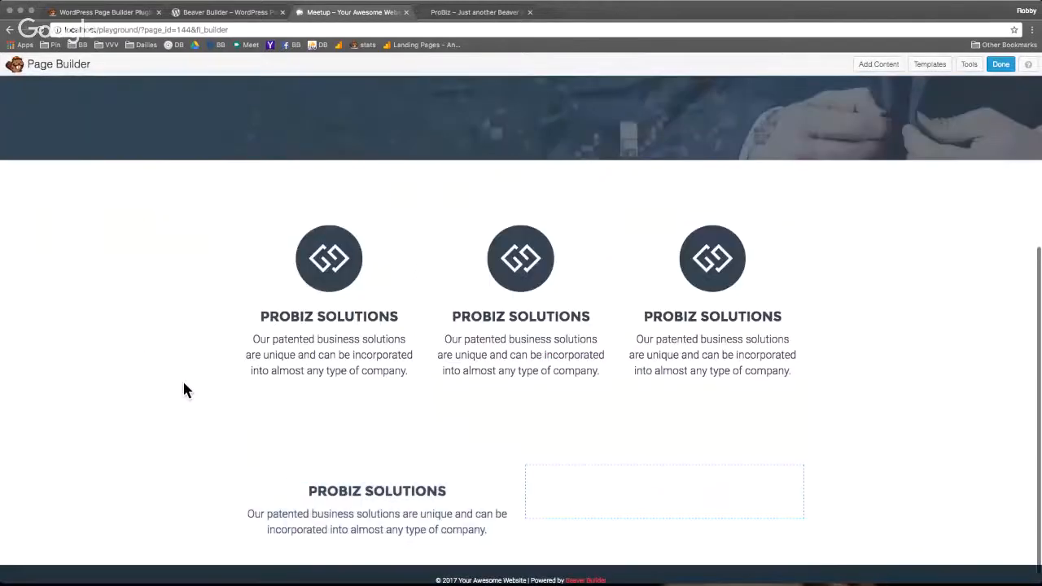
Step: Duplicate the hero's "How About You?" button and move the copy below the text in the two-column row's first column
scroll(184, 387, up, 3)
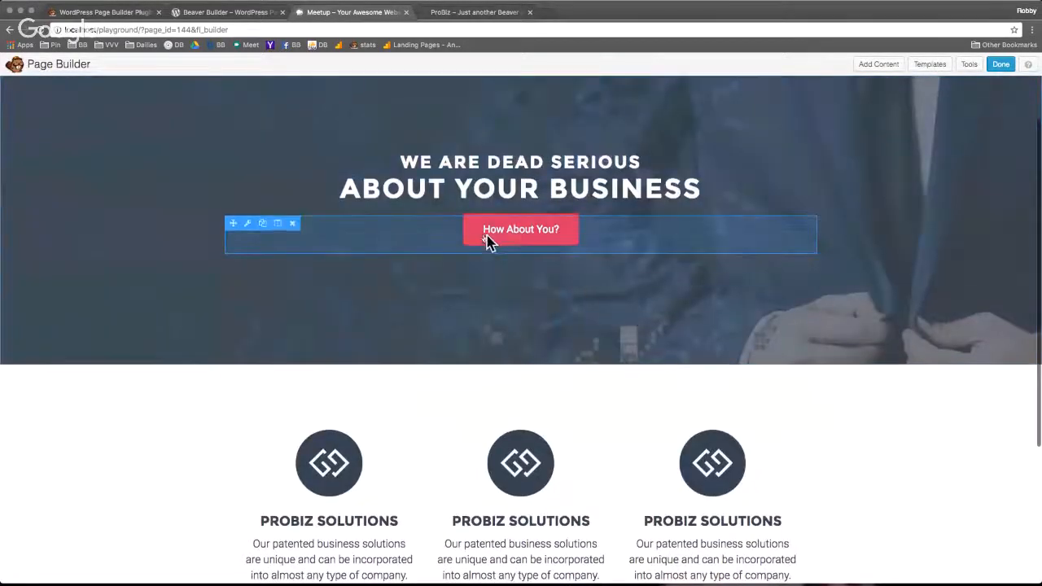
click(263, 224)
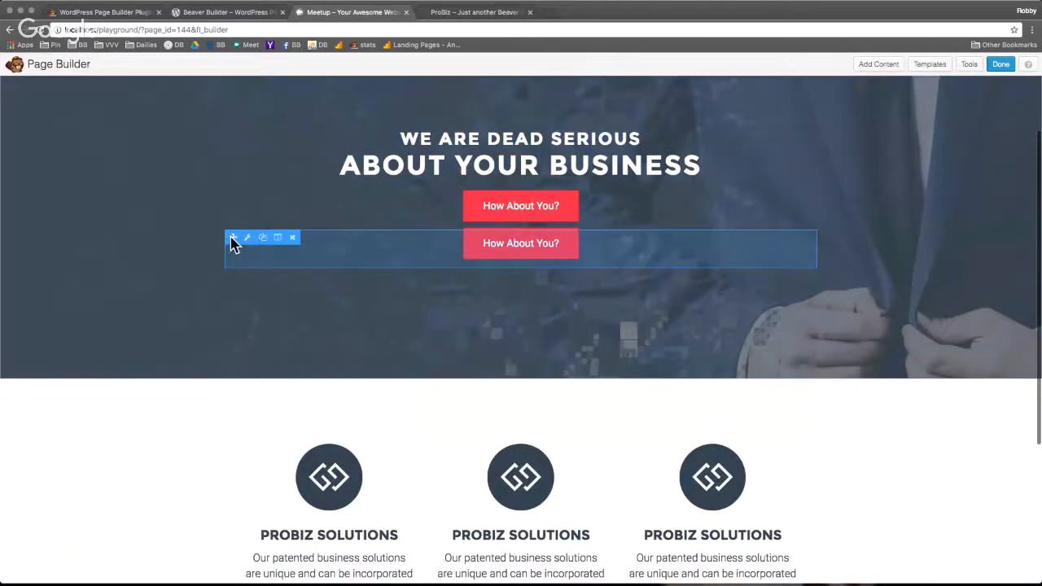
drag(232, 239, 338, 522)
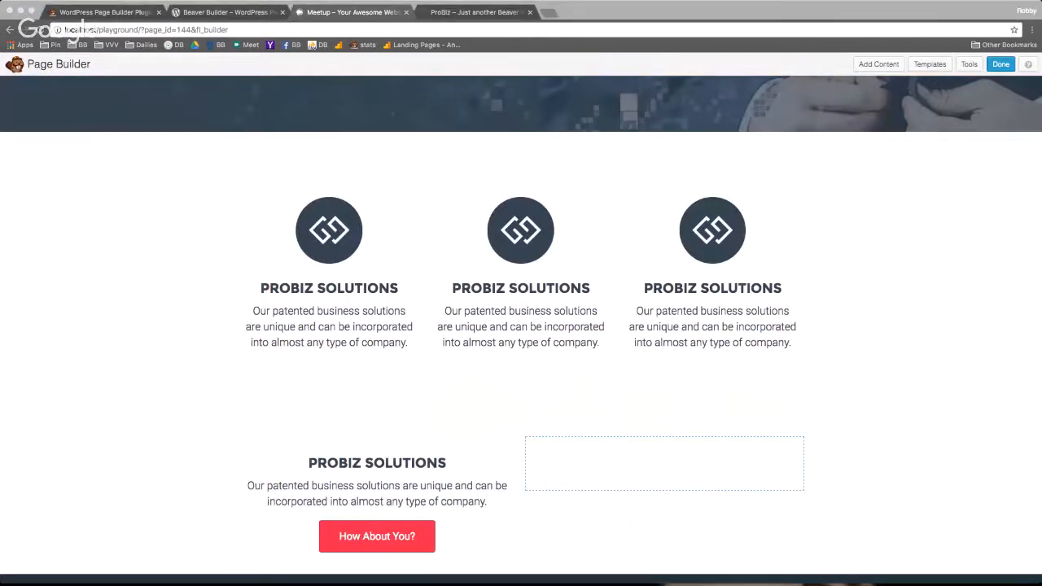
Step: Set the two-column row's background type to Color and its background color to #334350
mouse_move(211, 449)
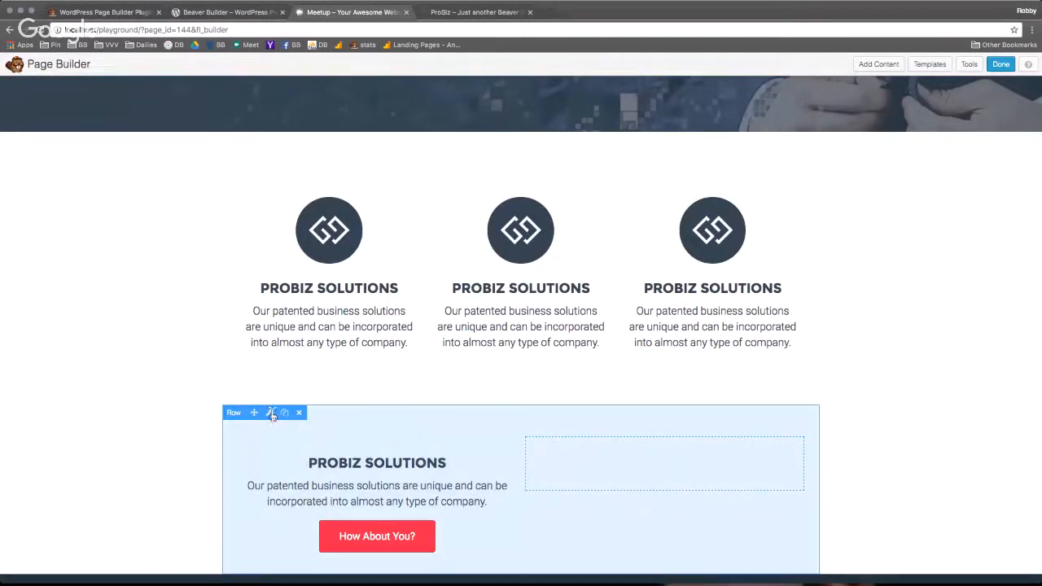
click(272, 414)
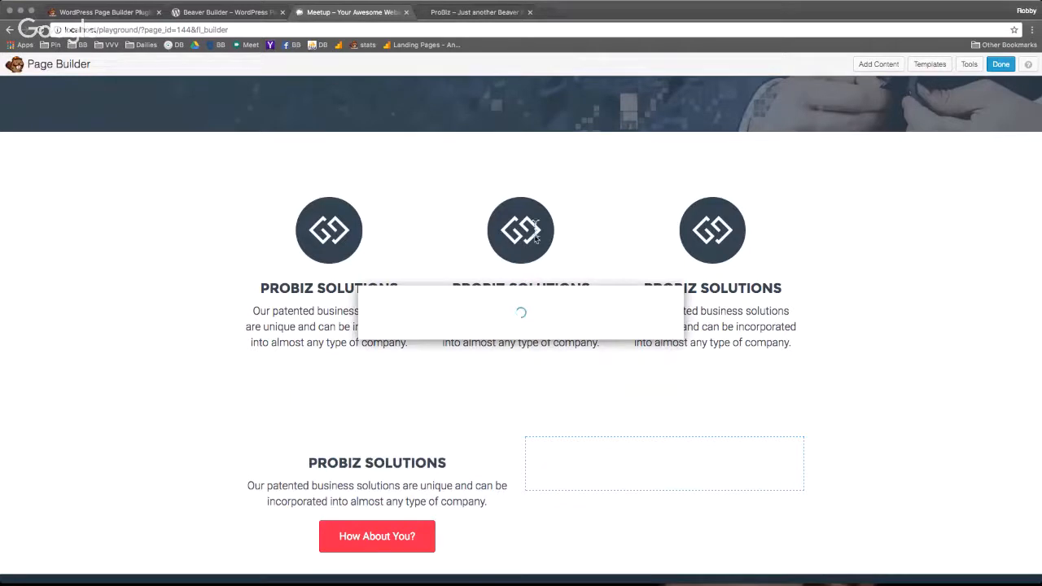
scroll(522, 334, down, 1)
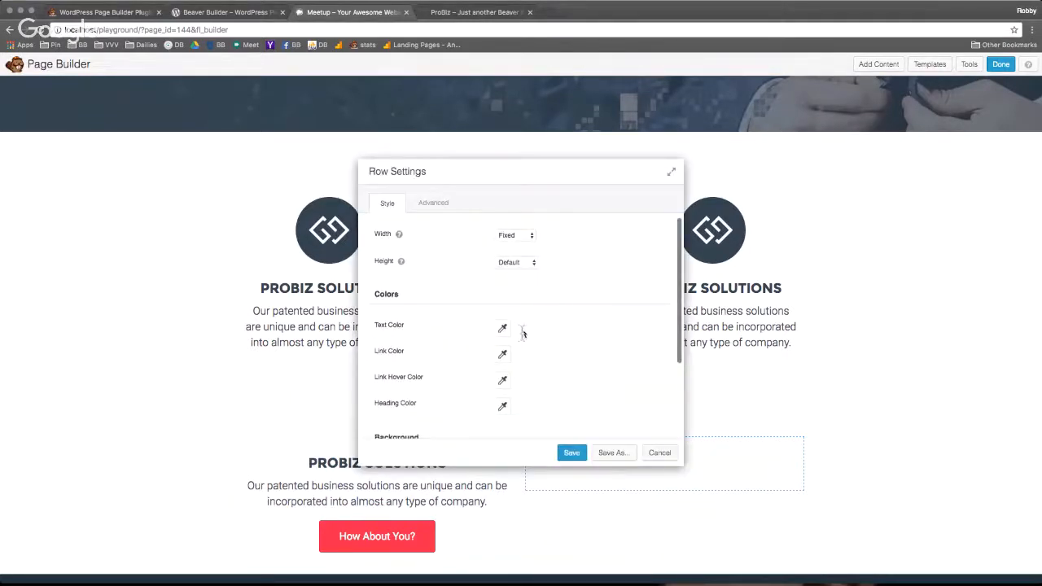
scroll(505, 354, down, 3)
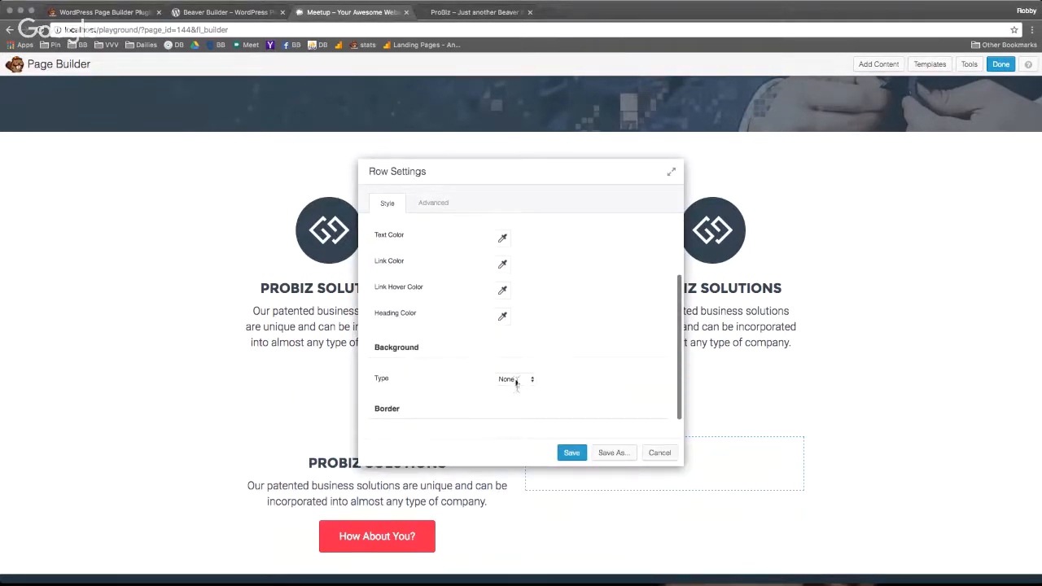
click(516, 383)
click(516, 394)
scroll(599, 315, down, 3)
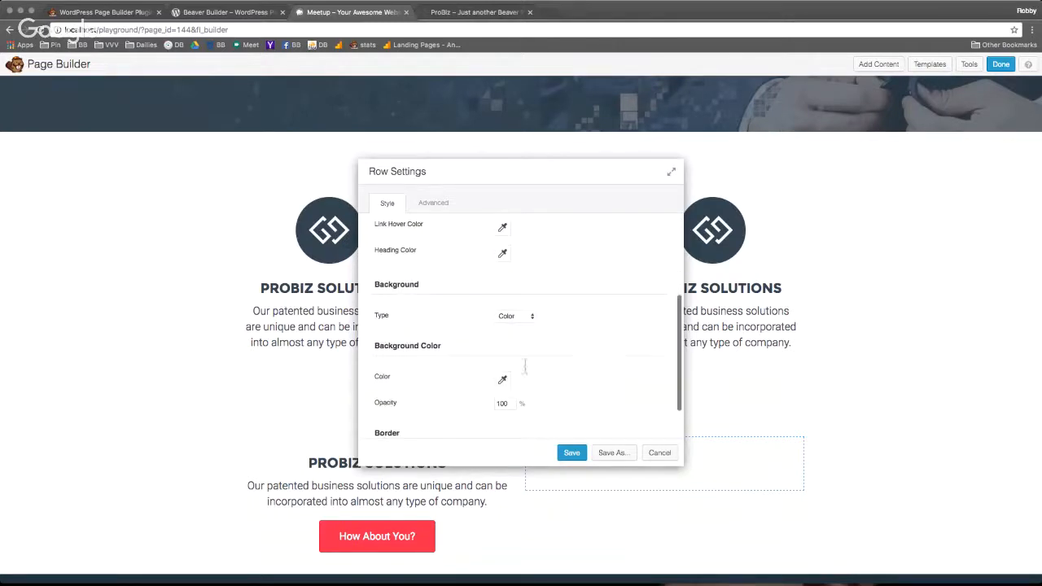
click(502, 381)
click(525, 397)
text(#334350)
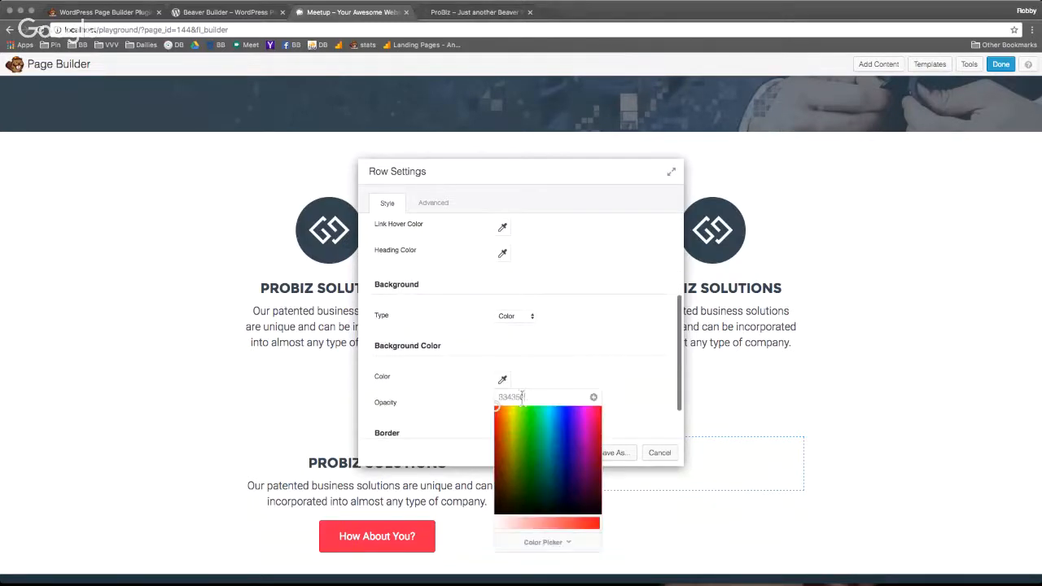
click(517, 167)
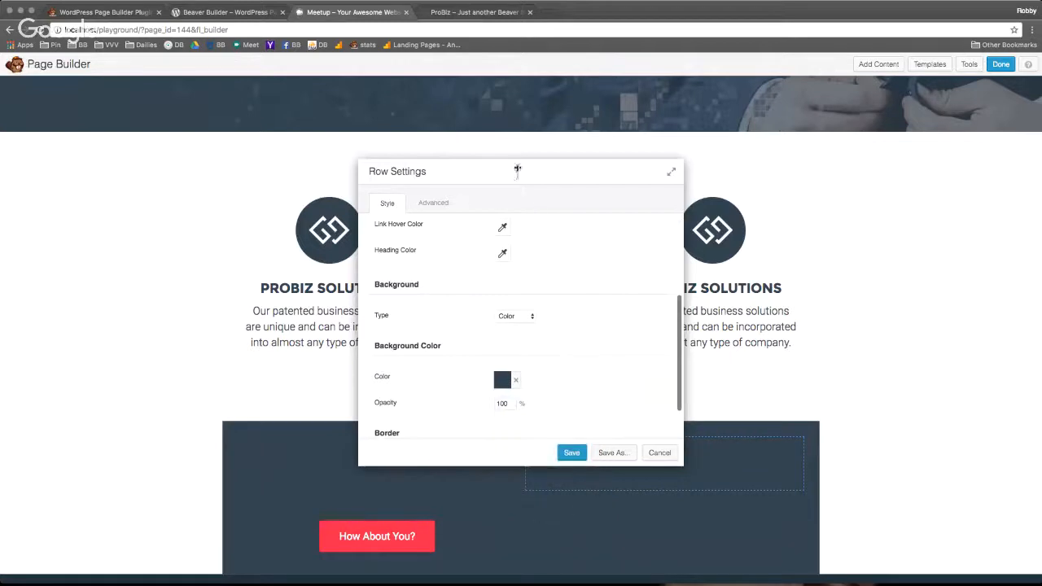
Step: Move the row settings dialog aside and set the two-column row's width to Full Width
drag(516, 168, 759, 158)
scroll(762, 326, up, 5)
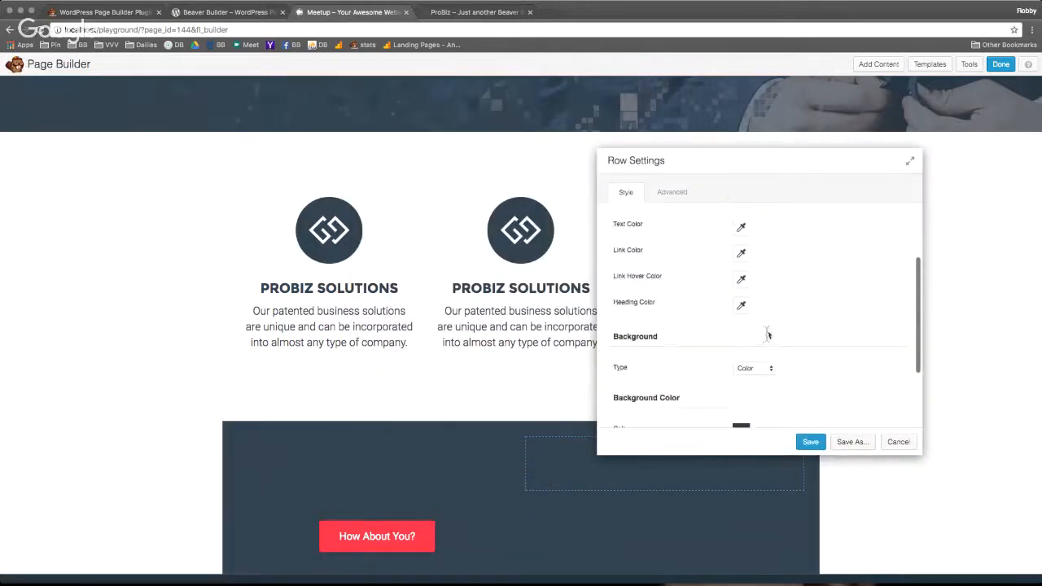
click(756, 227)
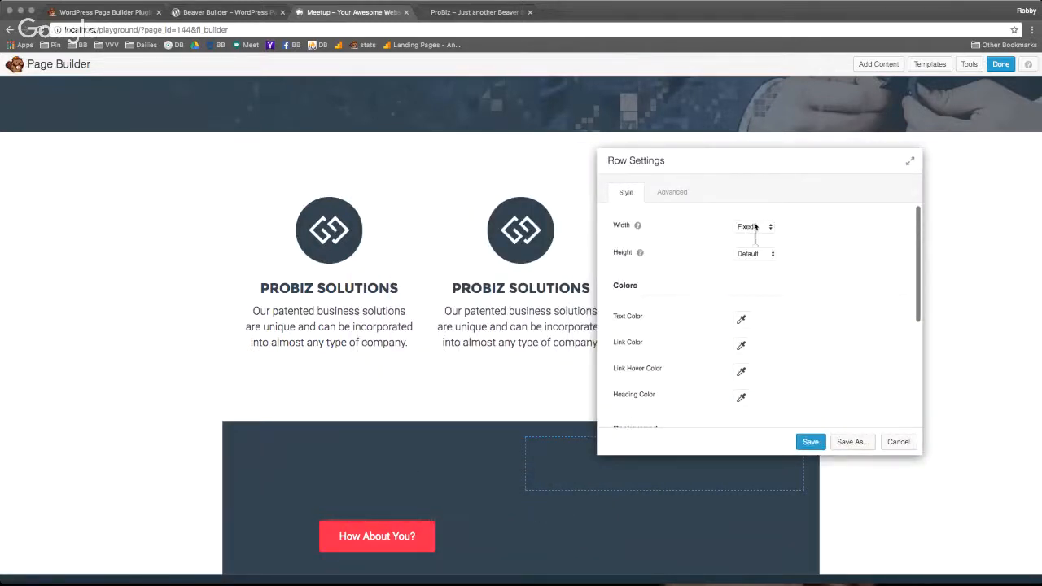
click(758, 241)
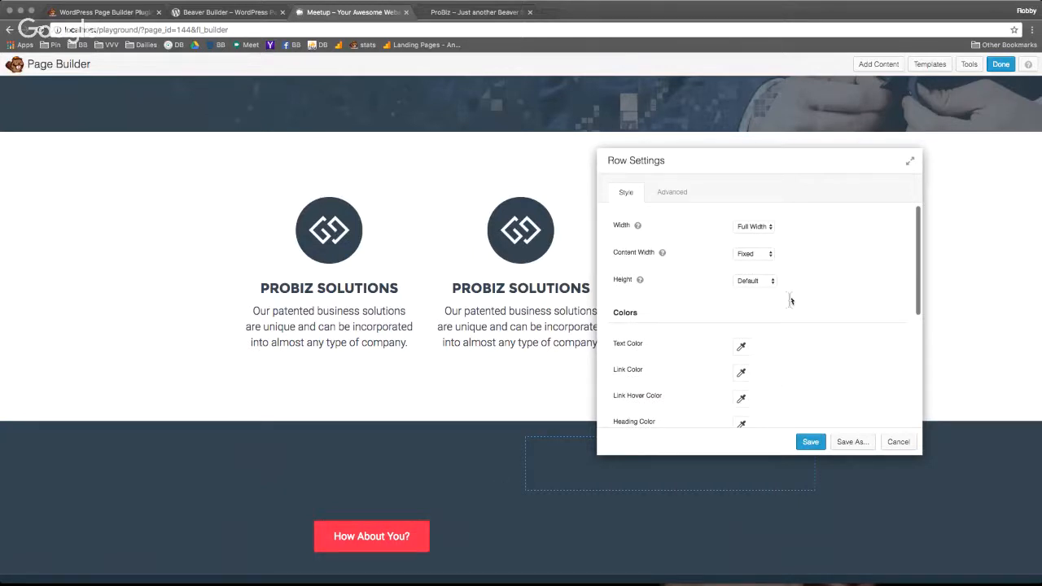
Step: Set the two-column row's text color to #ffffff
scroll(789, 298, down, 2)
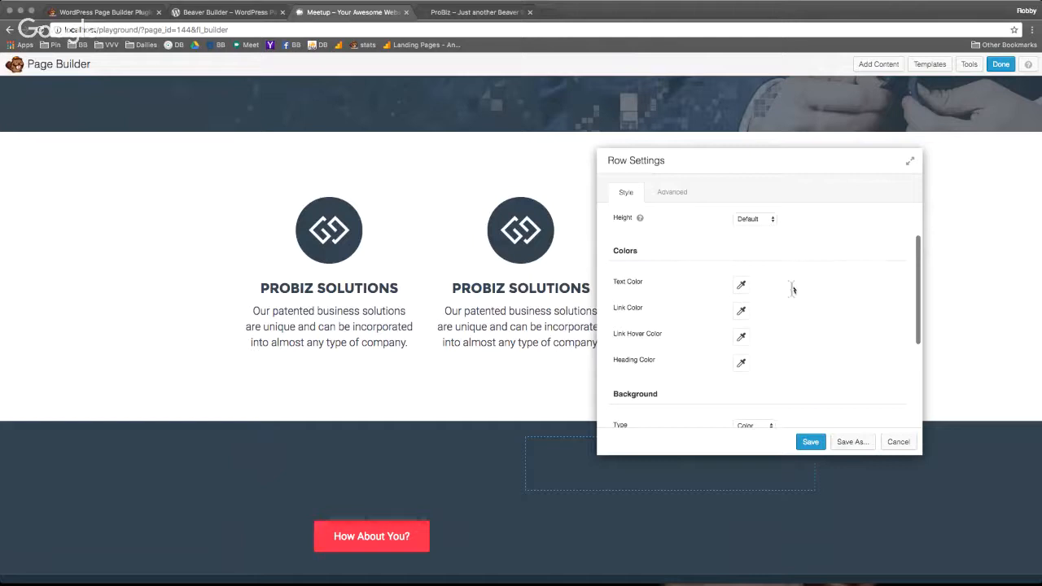
click(741, 285)
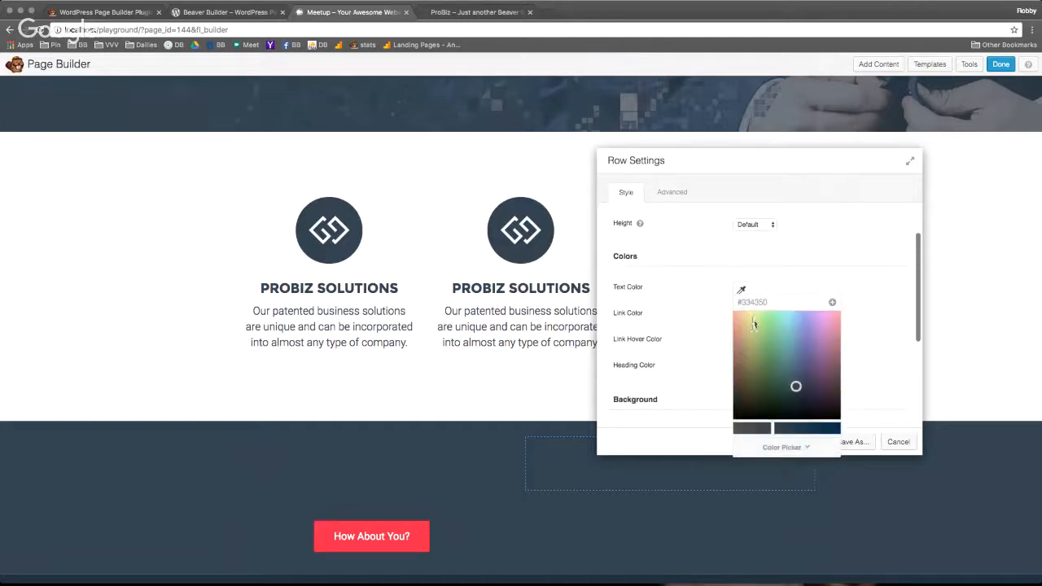
drag(738, 303, 780, 303)
text(#ffffff)
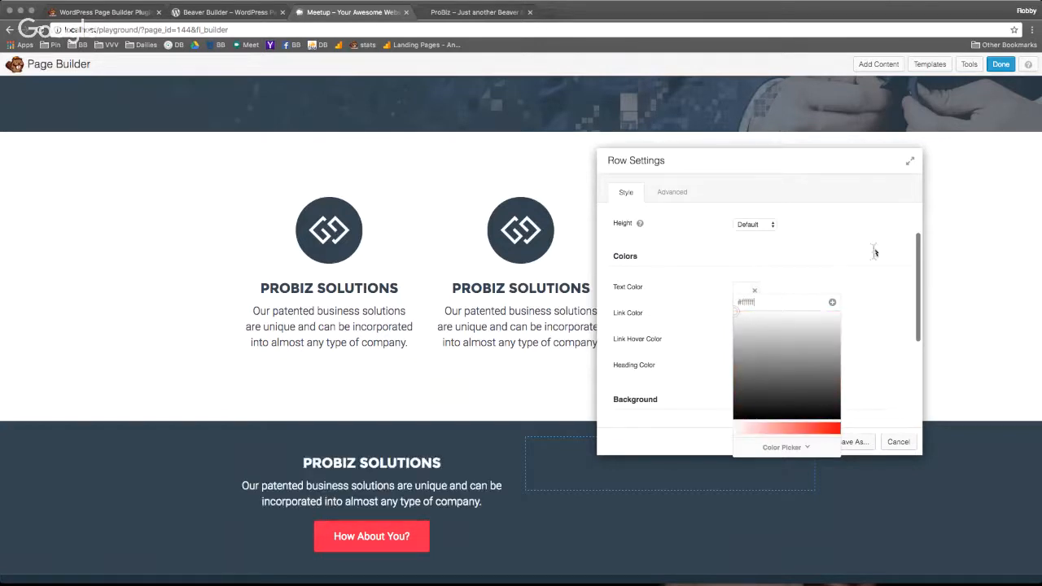
click(874, 252)
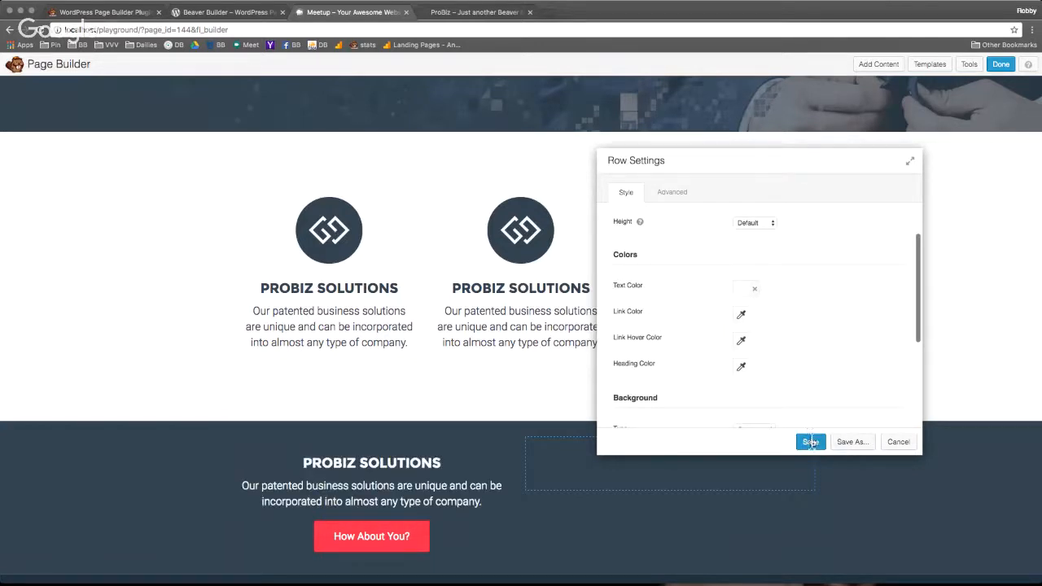
scroll(616, 334, up, 2)
scroll(499, 170, up, 2)
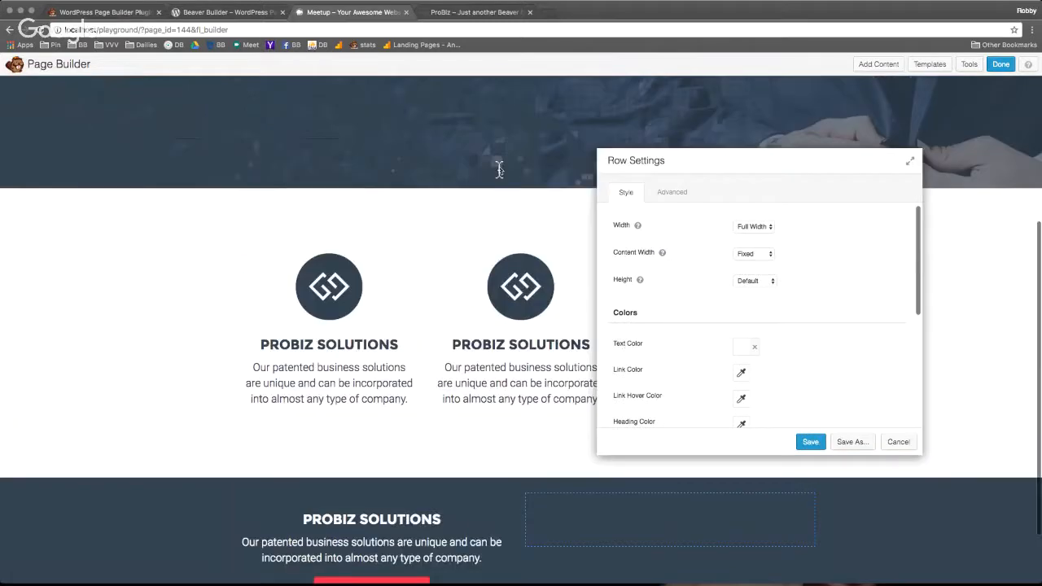
scroll(500, 170, up, 2)
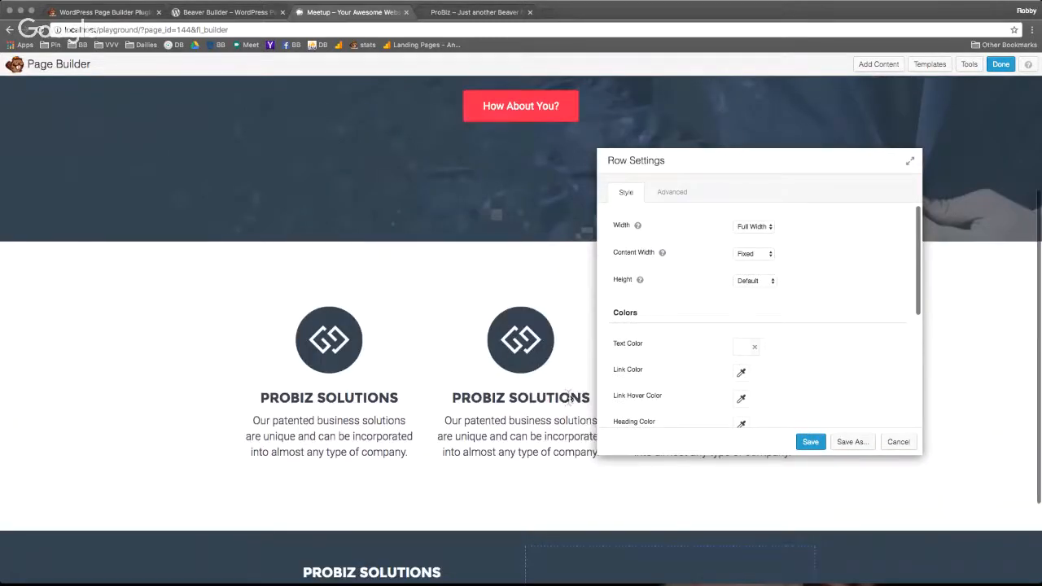
scroll(446, 202, down, 4)
scroll(291, 524, down, 1)
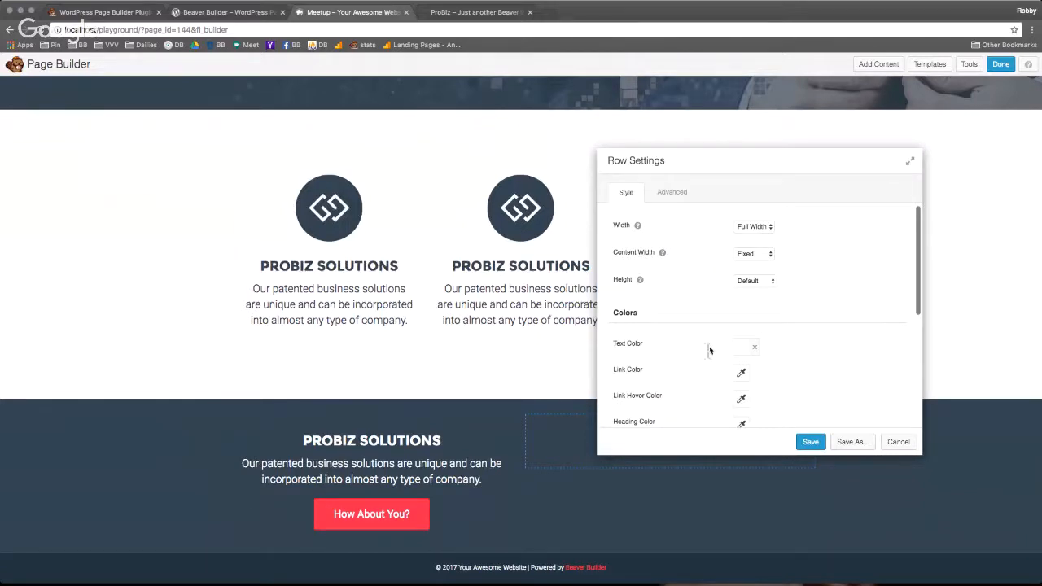
Step: Save the row settings and delete the extra PROBIZ SOLUTIONS text module directly above the button in the dark row
click(810, 443)
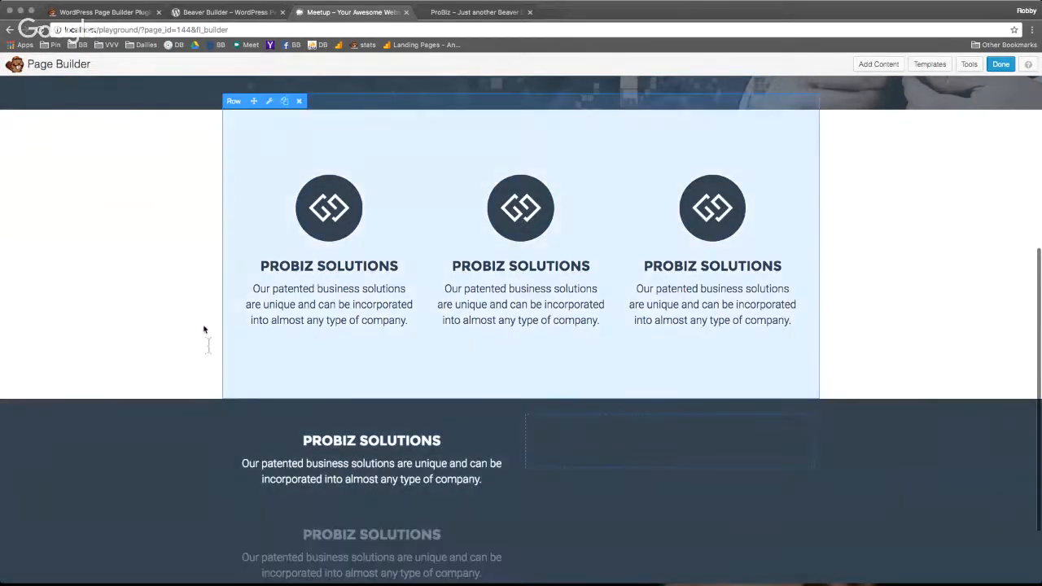
scroll(205, 330, down, 2)
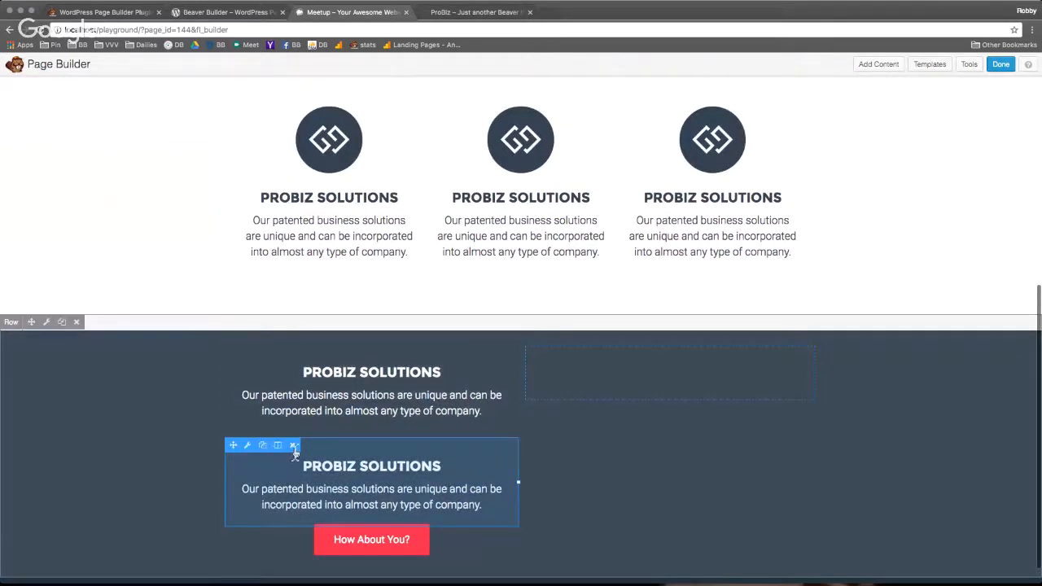
click(295, 446)
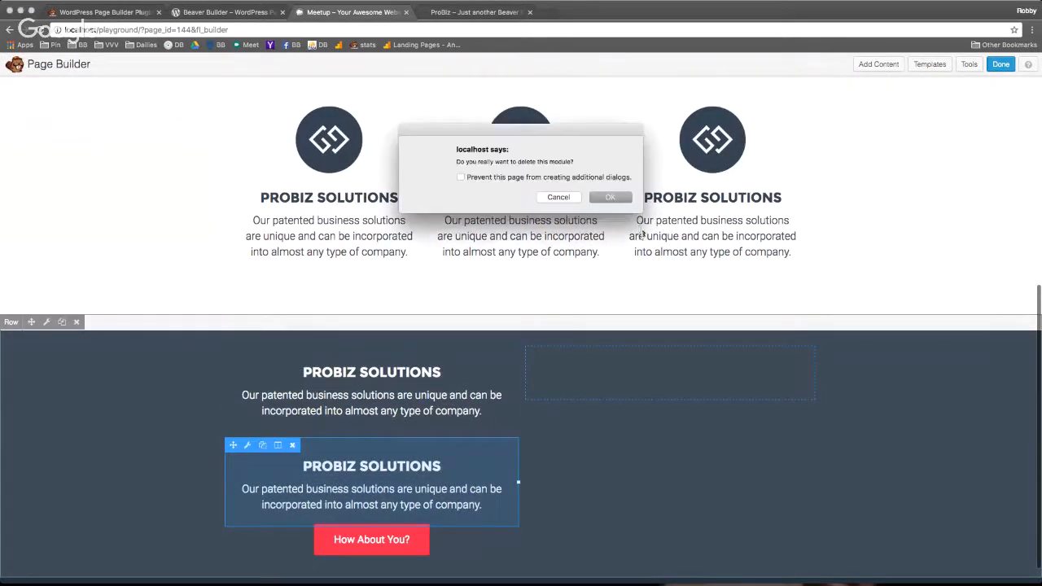
click(609, 197)
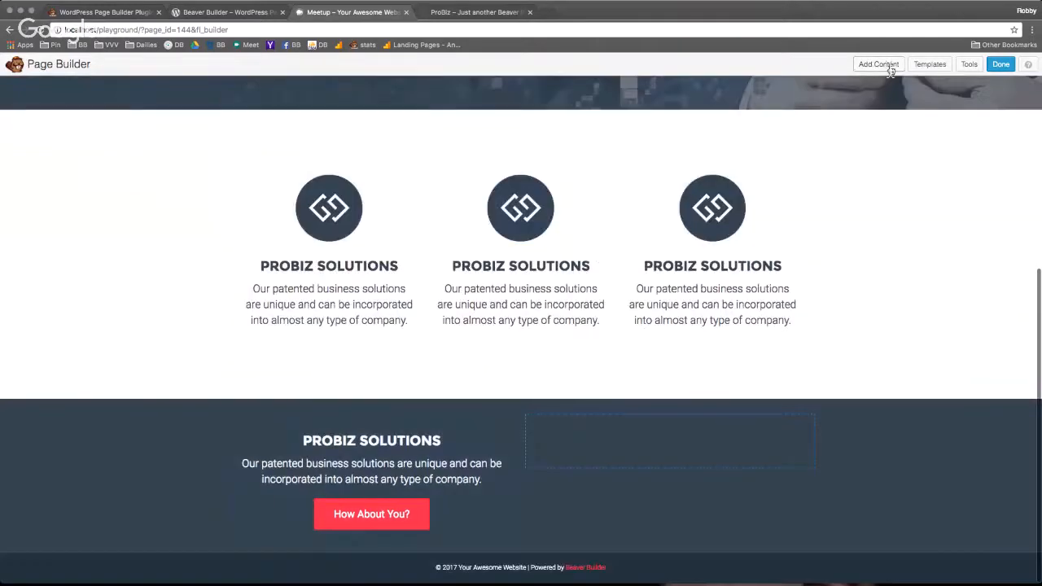
Step: Add a Photo module to the dark row's empty second column, using probiz-folder.jpg from the media library, and save it
click(879, 64)
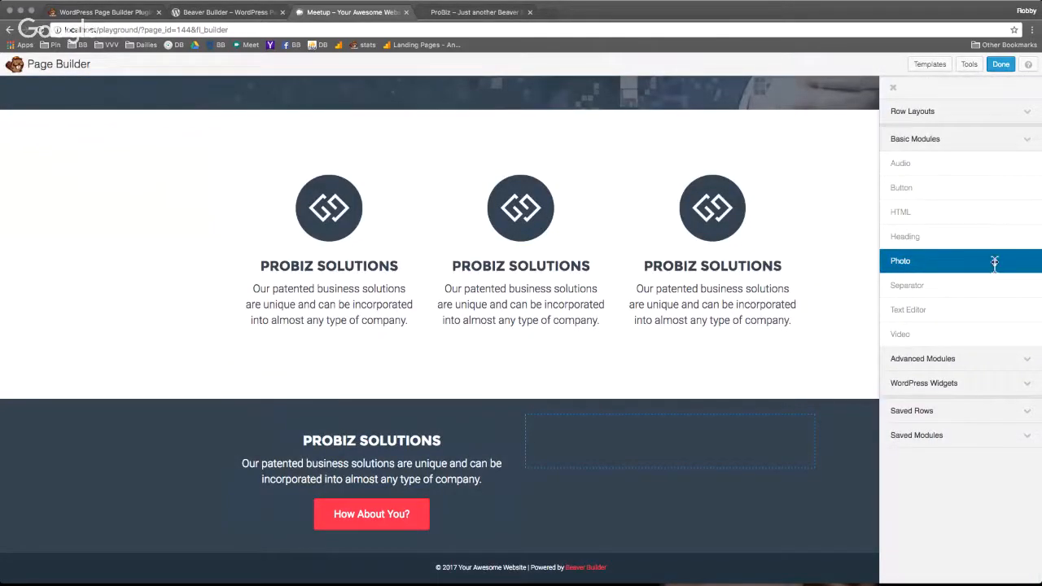
drag(995, 261, 607, 419)
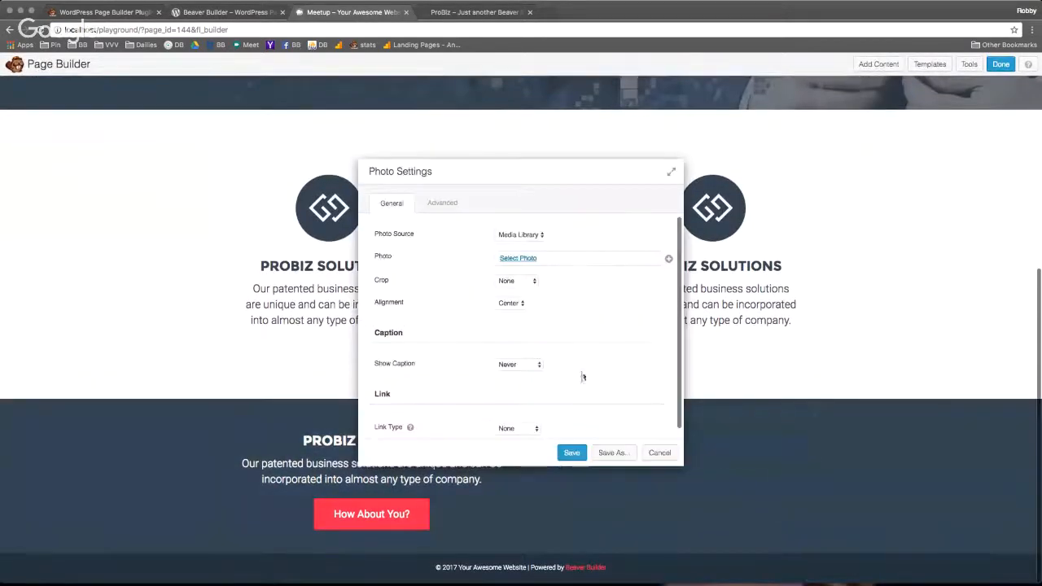
click(526, 259)
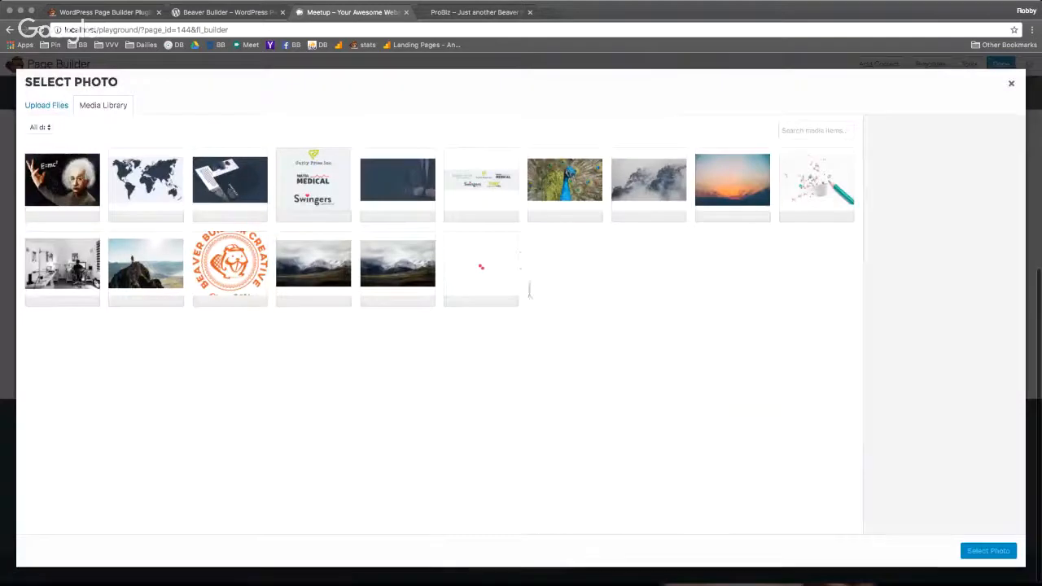
click(229, 183)
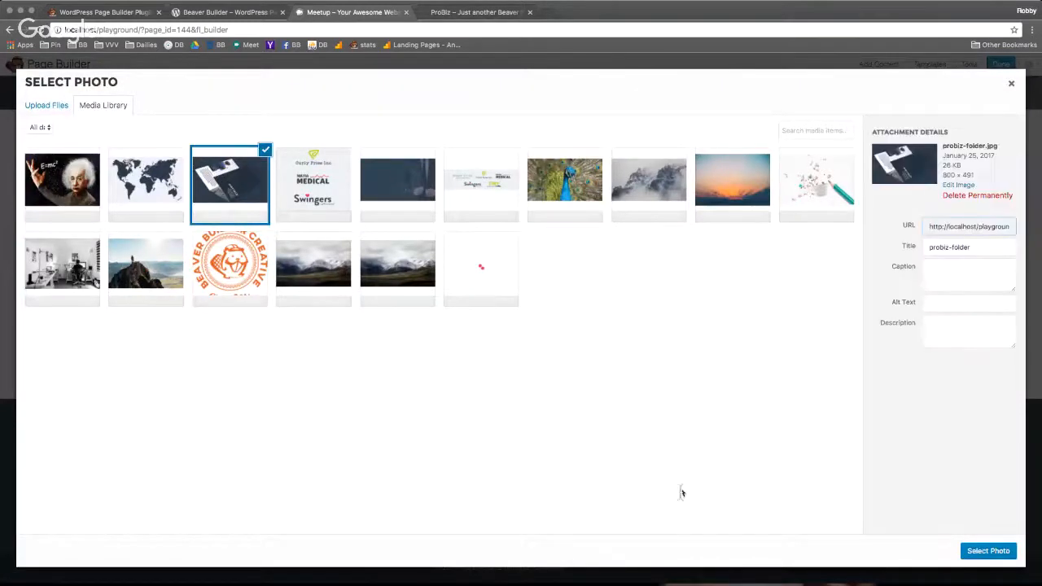
click(988, 552)
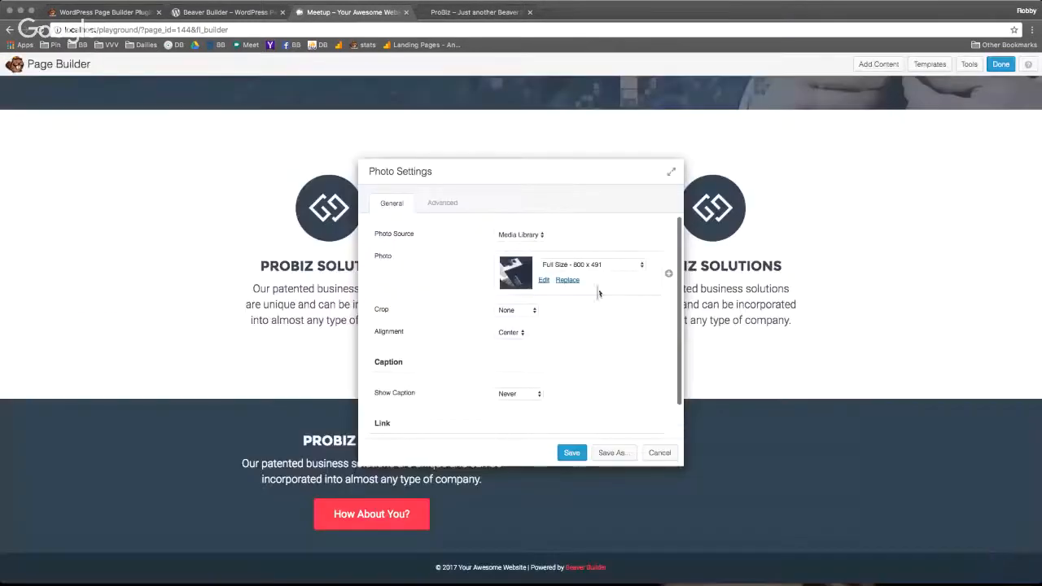
click(573, 453)
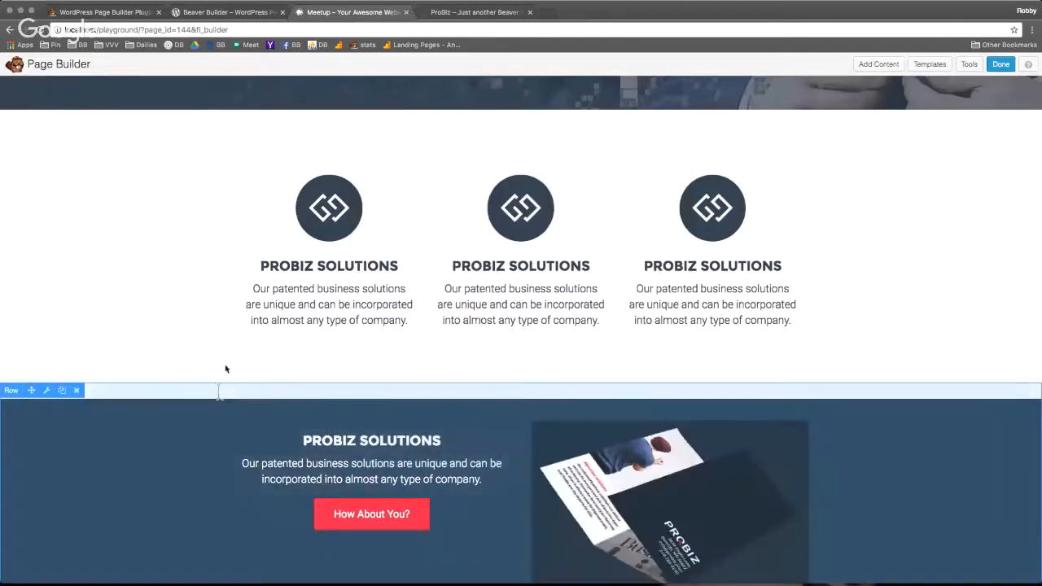
scroll(238, 240, down, 1)
scroll(237, 240, down, 2)
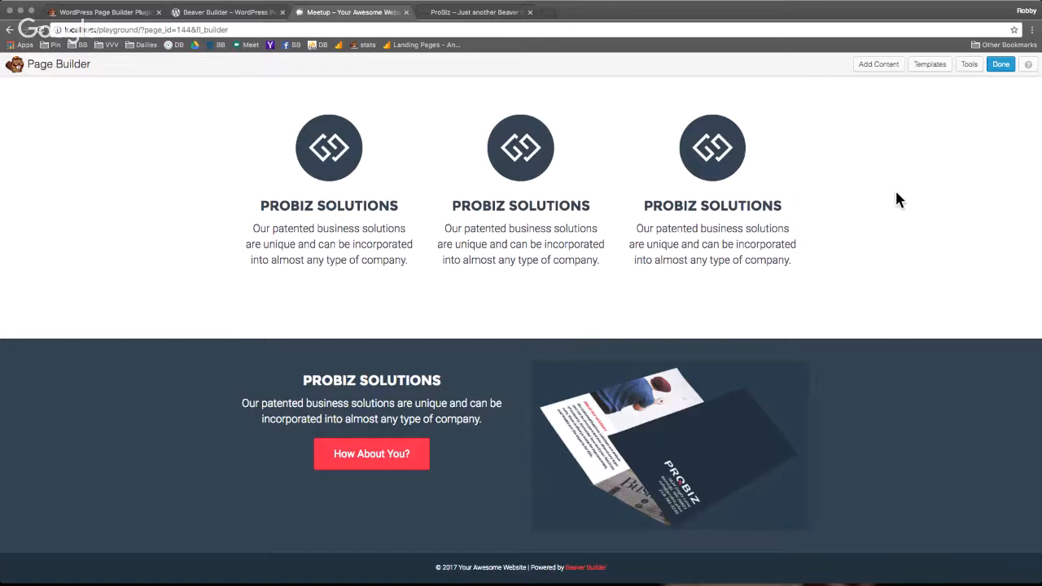
Step: Check the Our Services section of the ProBiz demo, then left-align the heading and paragraph in the dark row's text module and save
click(450, 18)
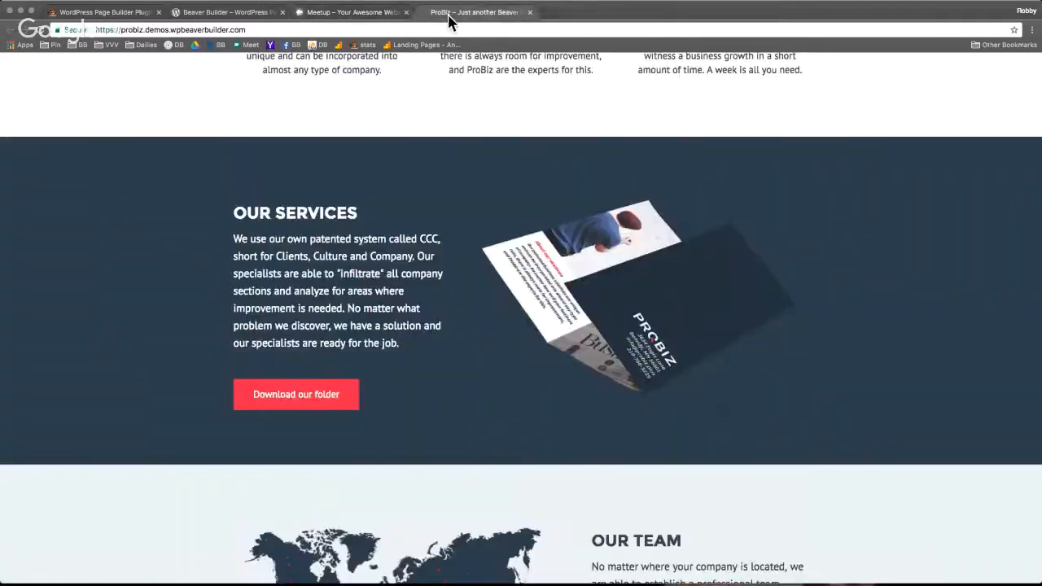
click(333, 13)
click(346, 407)
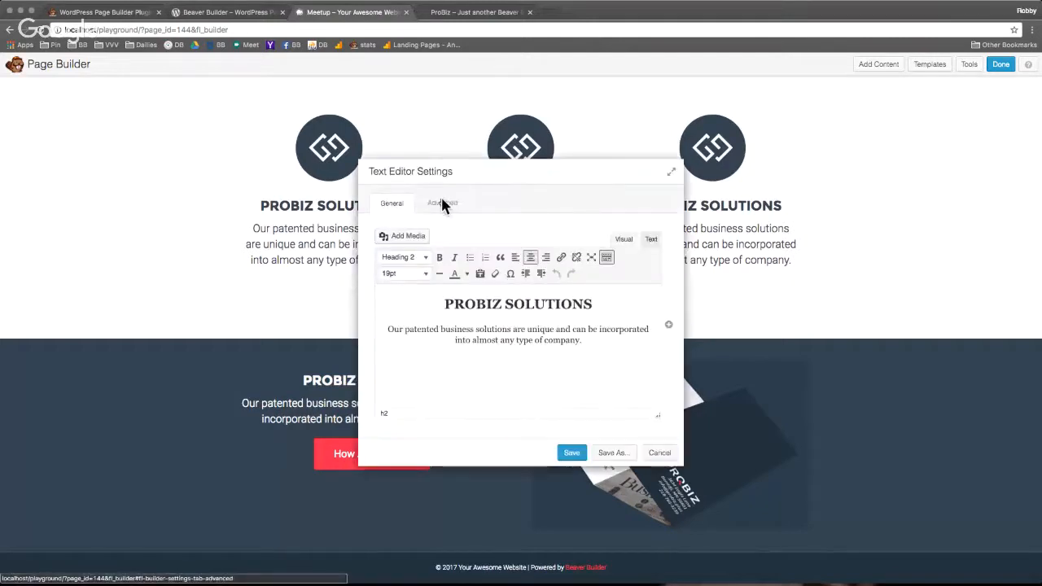
click(441, 202)
click(397, 202)
click(609, 370)
key(super+a)
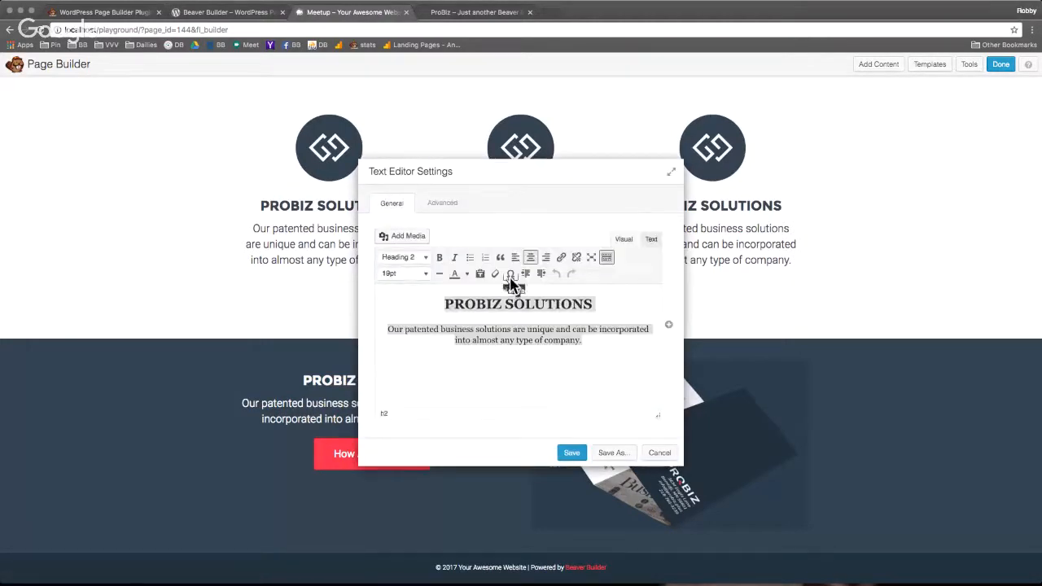
click(515, 257)
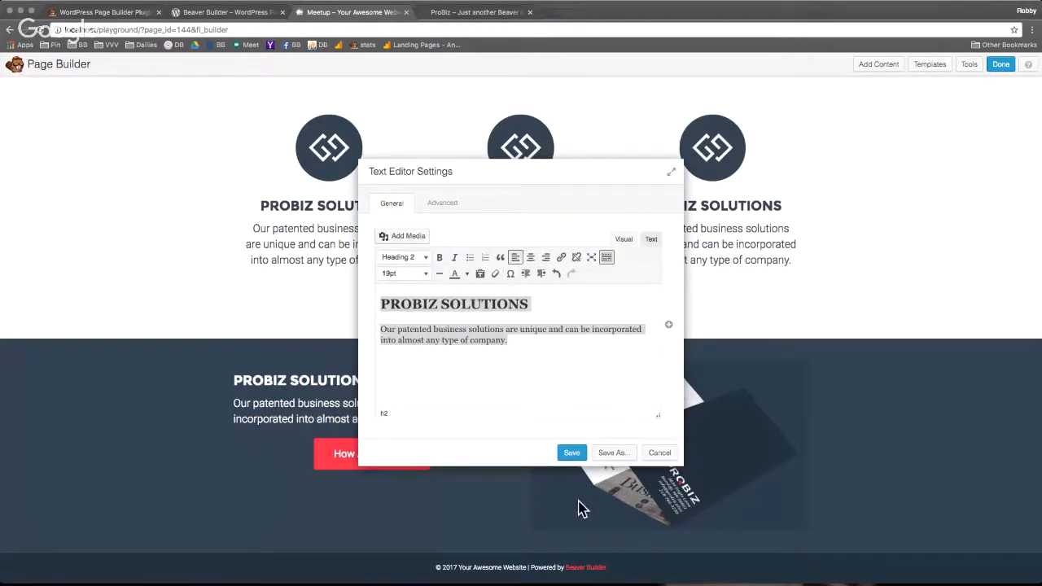
click(573, 454)
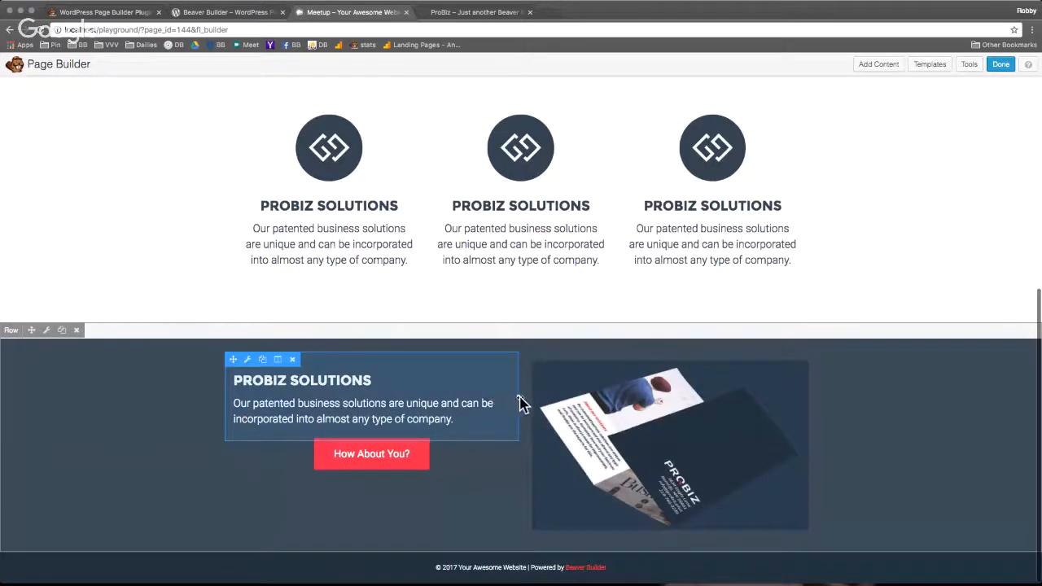
Step: Narrow the dark row's text column to about a third of the content width, widening the photo column
drag(521, 402, 431, 417)
scroll(139, 414, down, 1)
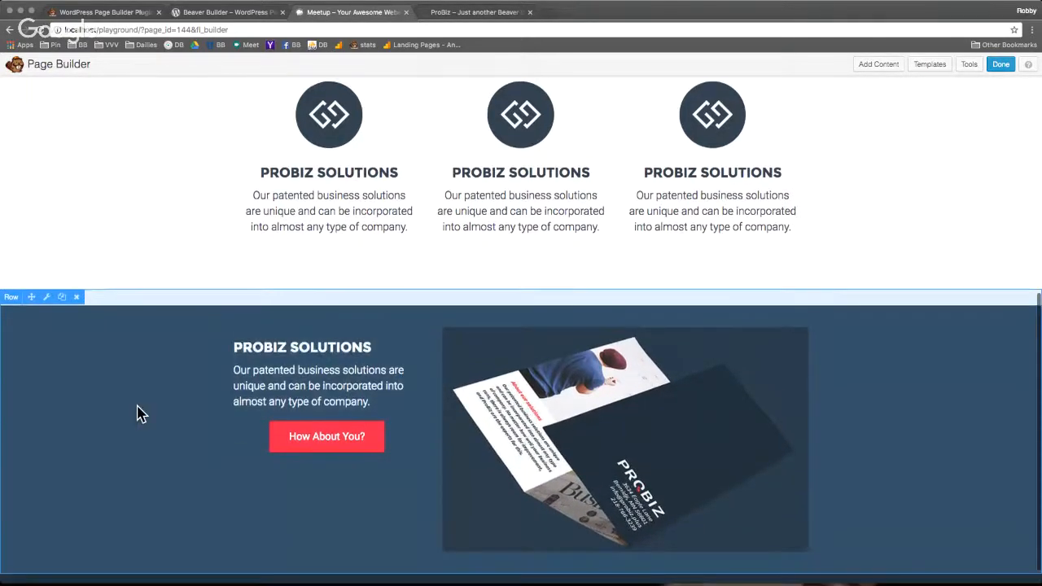
scroll(163, 366, up, 1)
scroll(212, 309, up, 4)
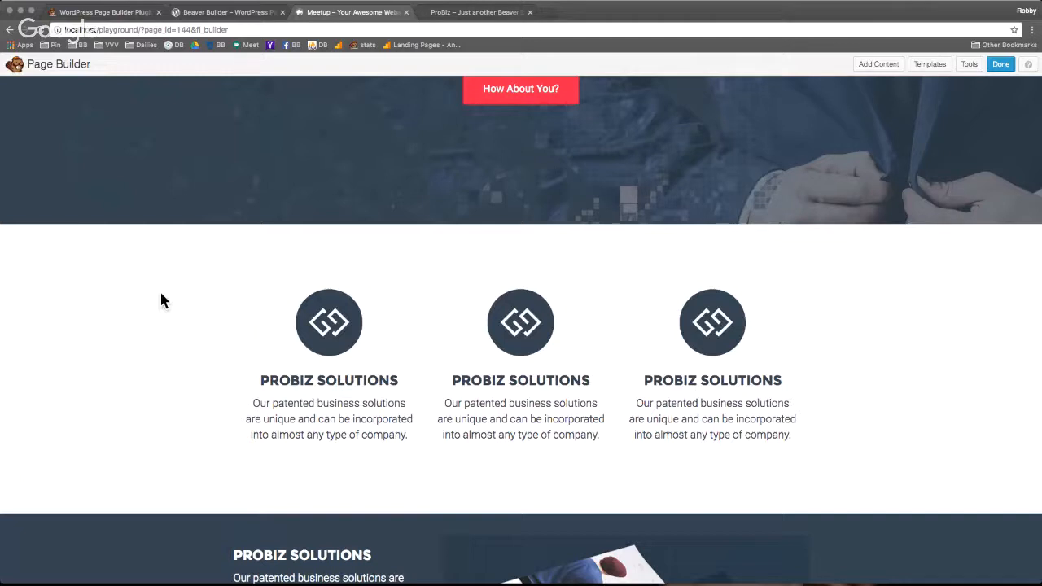
scroll(162, 301, down, 2)
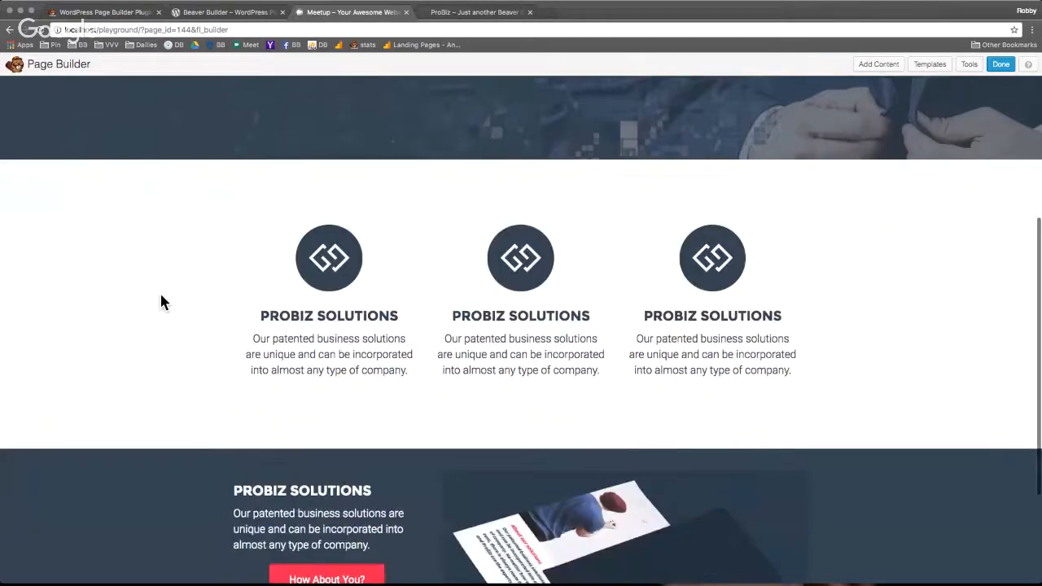
Step: Set the left and right padding of the three-column row to 100 px and move the settings dialog off the columns
scroll(161, 302, up, 1)
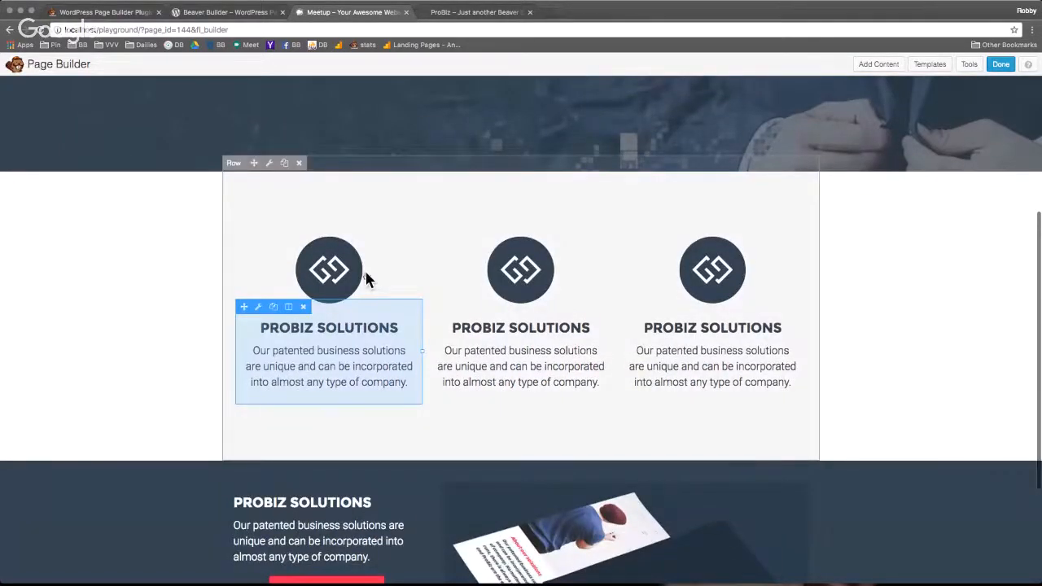
scroll(365, 272, up, 1)
click(273, 192)
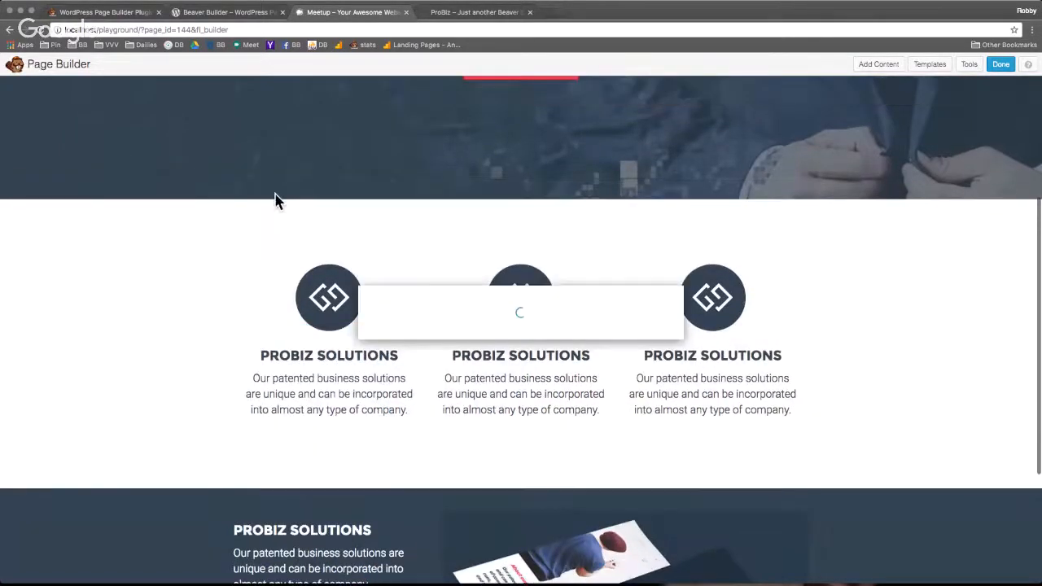
click(432, 204)
scroll(570, 339, down, 2)
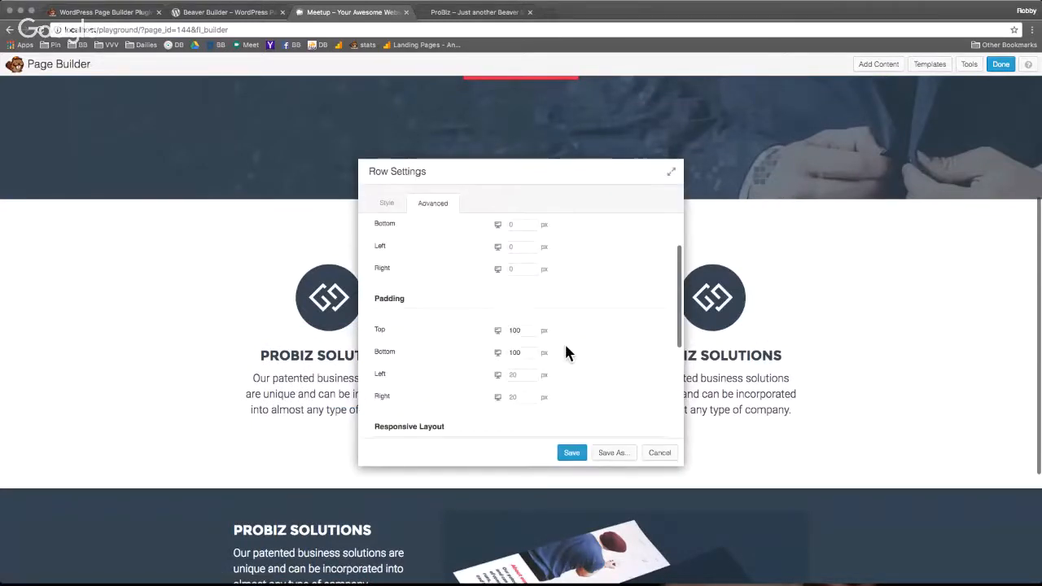
click(521, 376)
text(1)
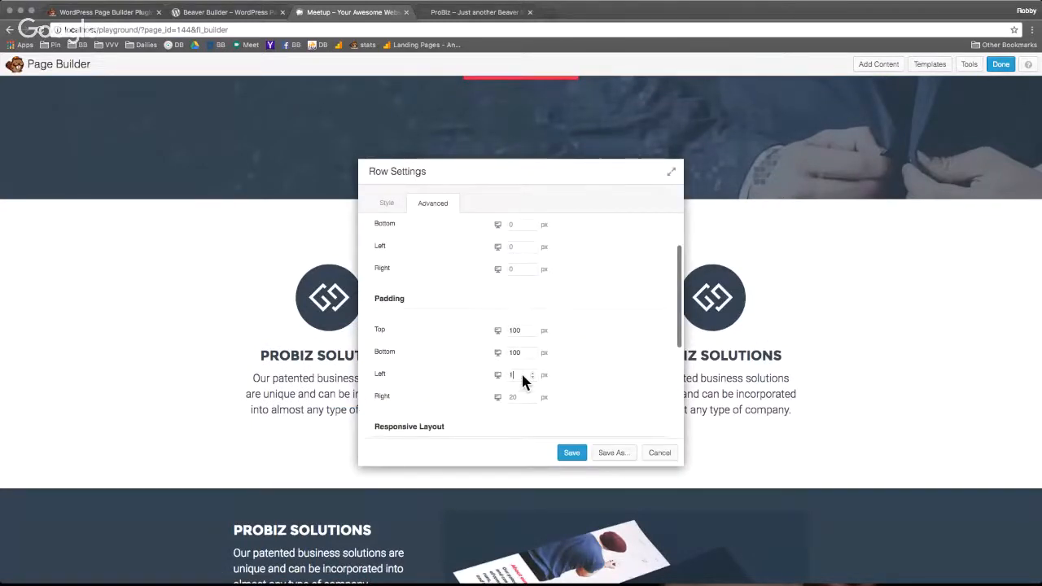
text(00)
key(Tab)
text(100)
drag(526, 183, 842, 149)
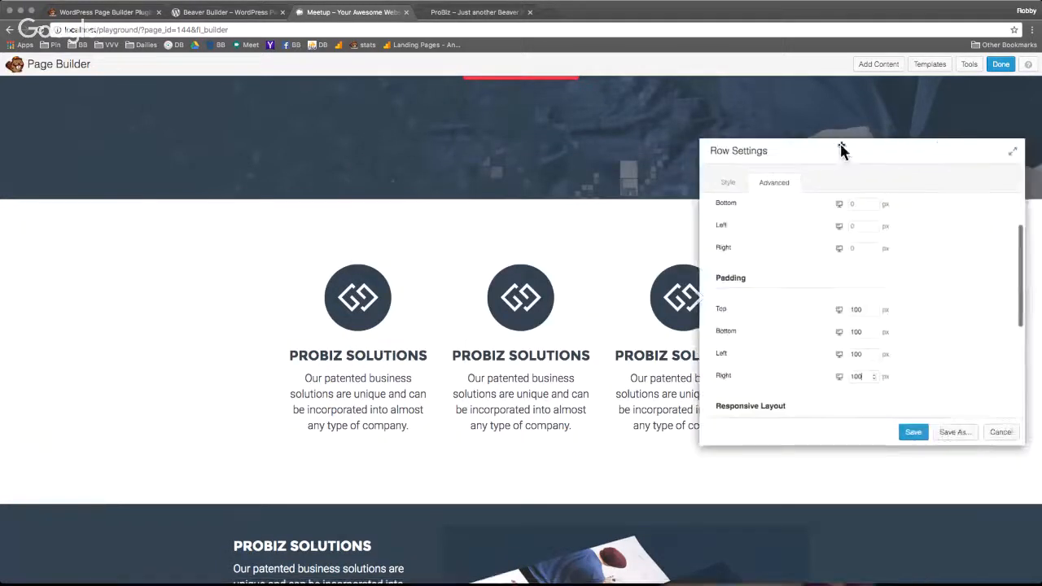
Step: Set the three-column row's left and right padding to 200 px and save the row settings
double_click(865, 356)
text(200)
key(Tab)
text(2)
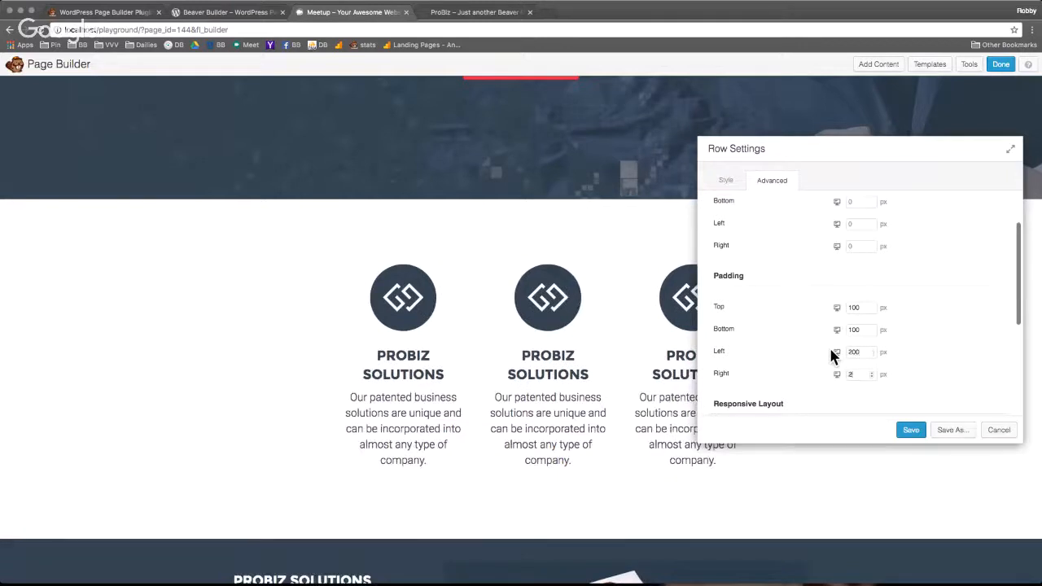
text(00)
click(909, 432)
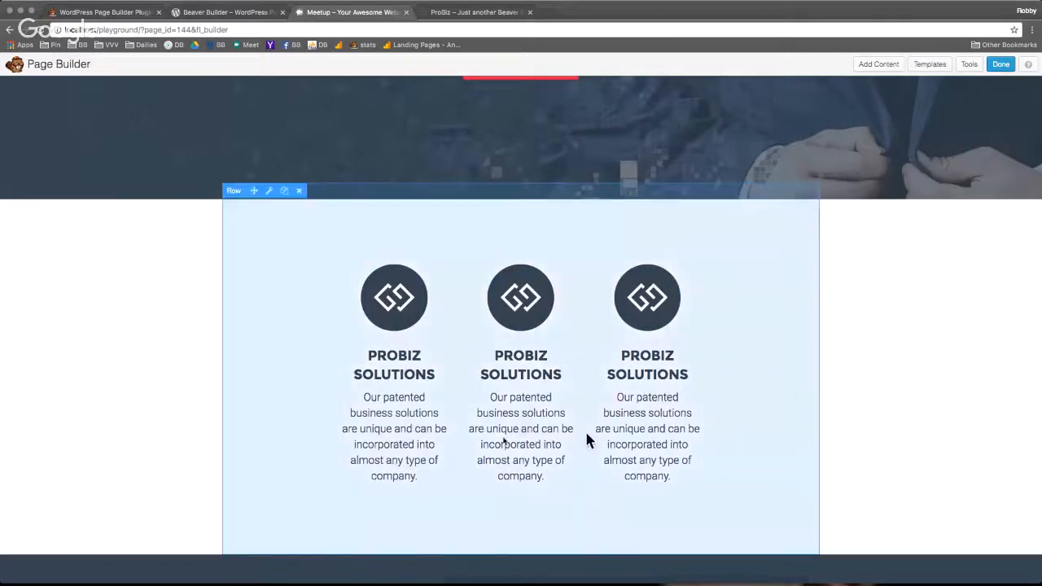
scroll(691, 443, down, 3)
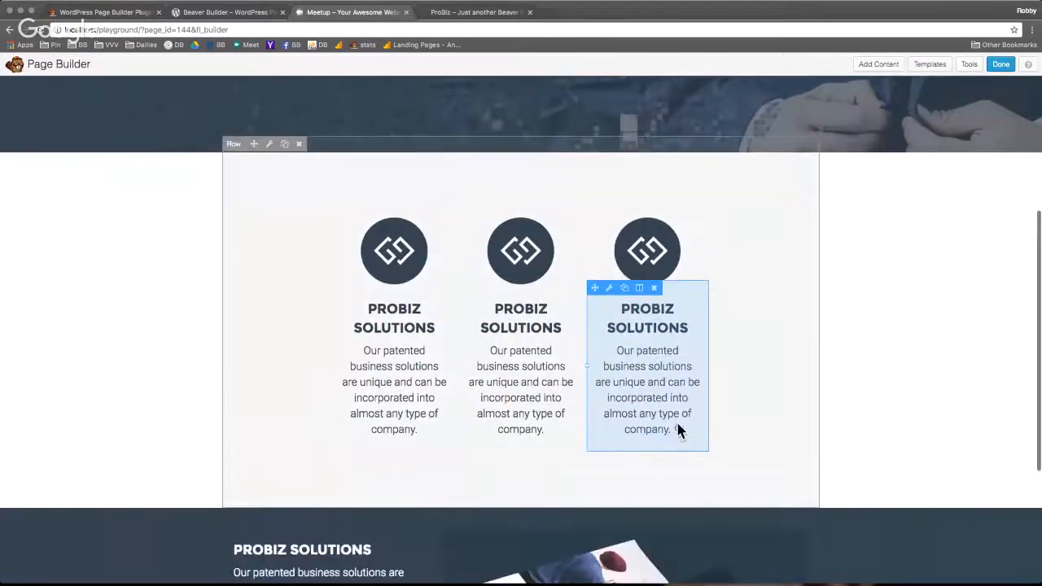
scroll(128, 233, down, 2)
scroll(128, 231, down, 2)
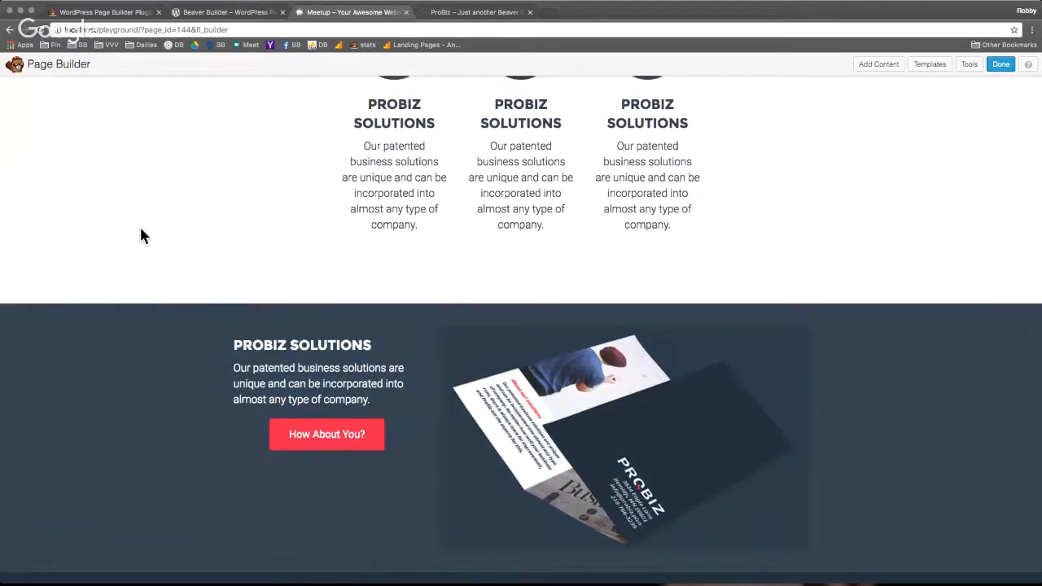
scroll(139, 233, up, 1)
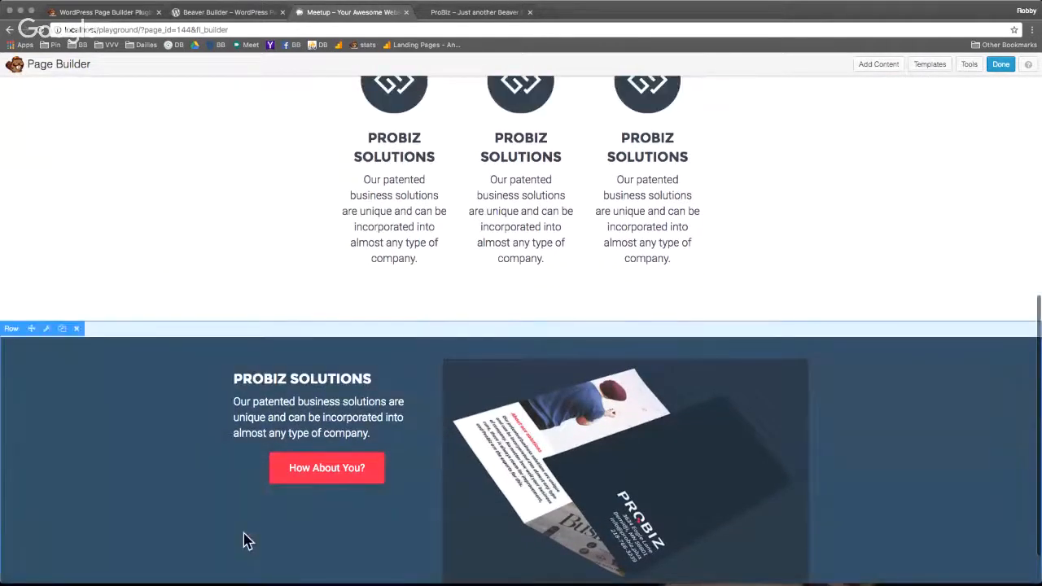
scroll(247, 537, down, 2)
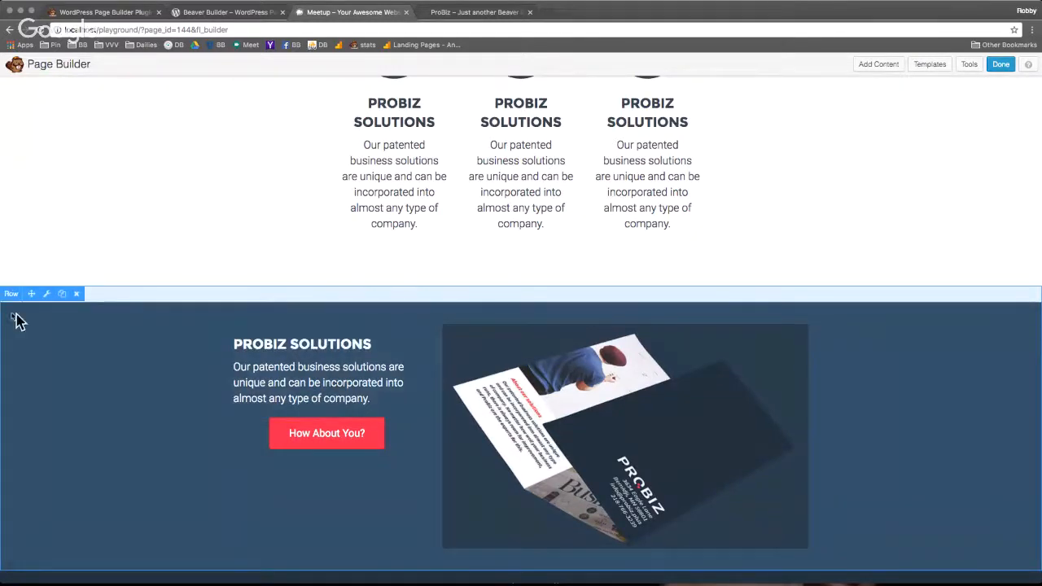
scroll(76, 310, down, 1)
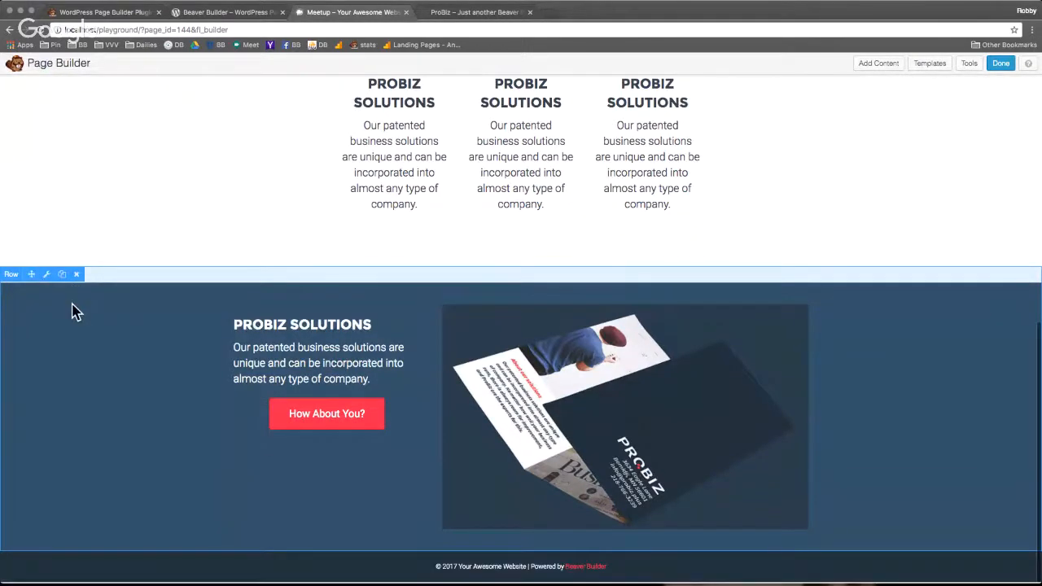
Step: Set the hero row's height to Full Height and save the row settings
scroll(76, 288, up, 15)
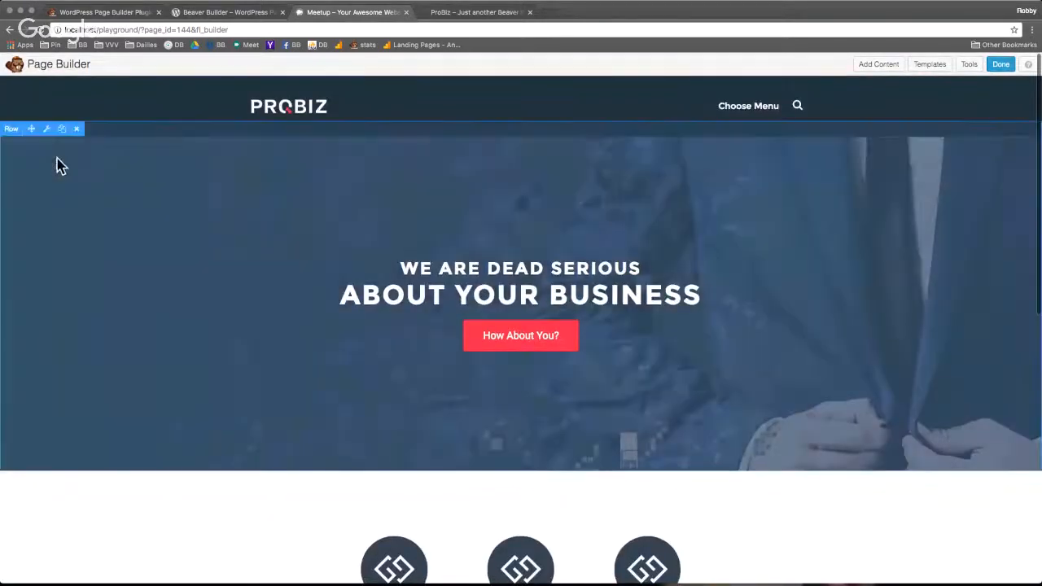
click(43, 128)
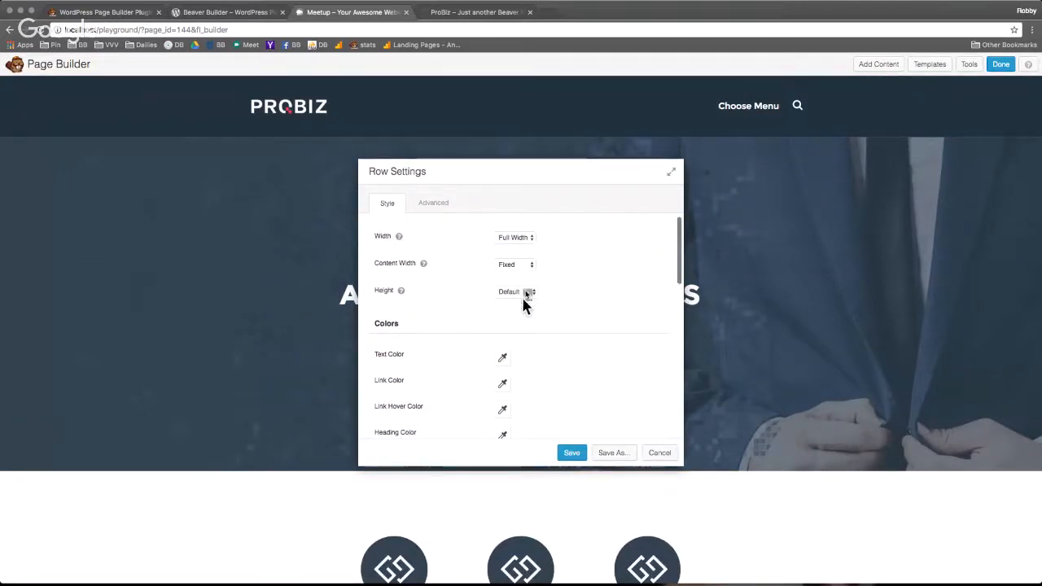
click(539, 319)
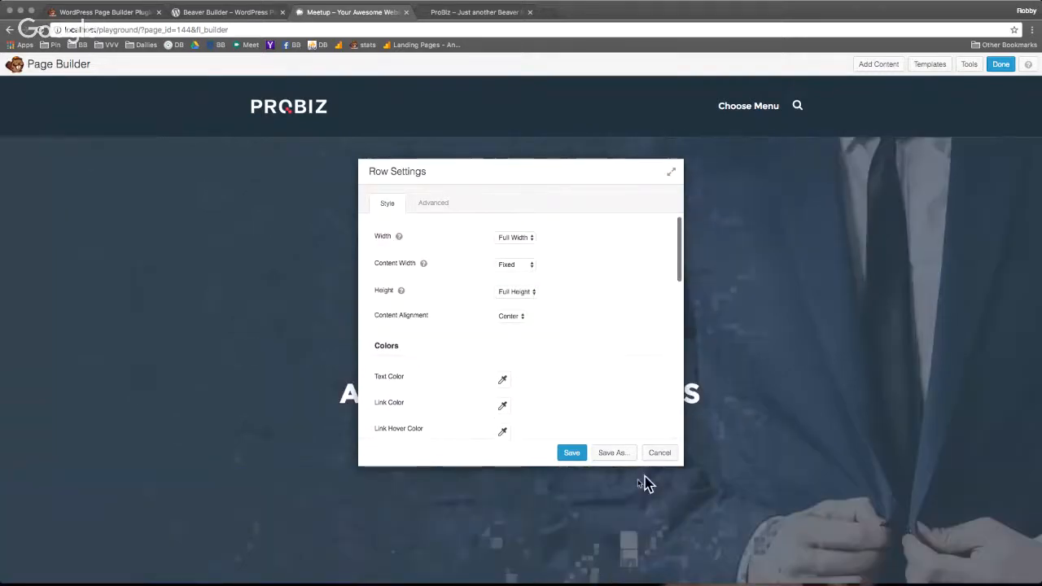
click(571, 452)
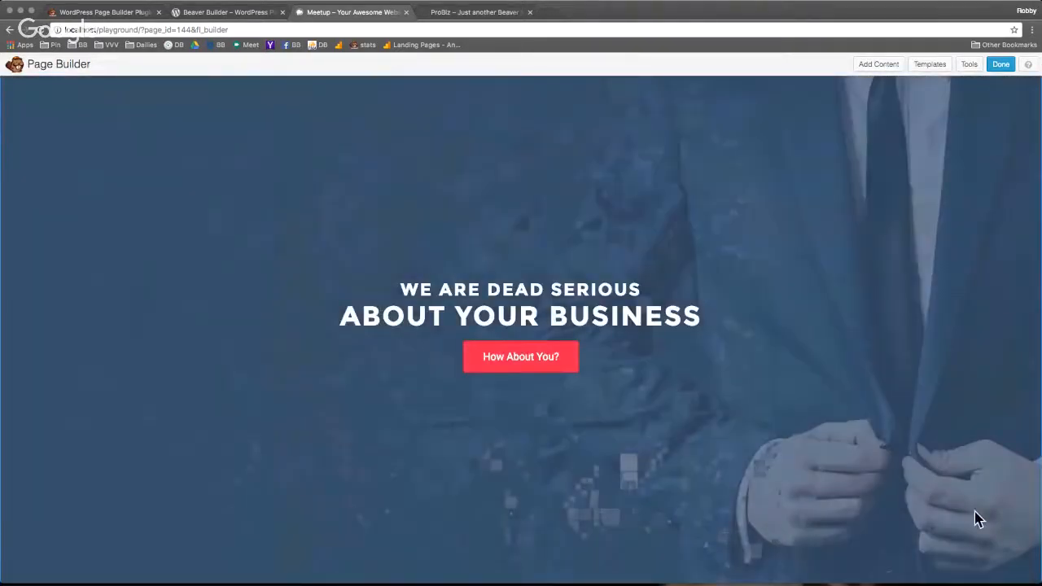
Step: Shrink the browser window and examine how the full-height hero row and the rows below adapt to it
scroll(979, 518, up, 1)
scroll(979, 518, down, 1)
scroll(877, 367, up, 3)
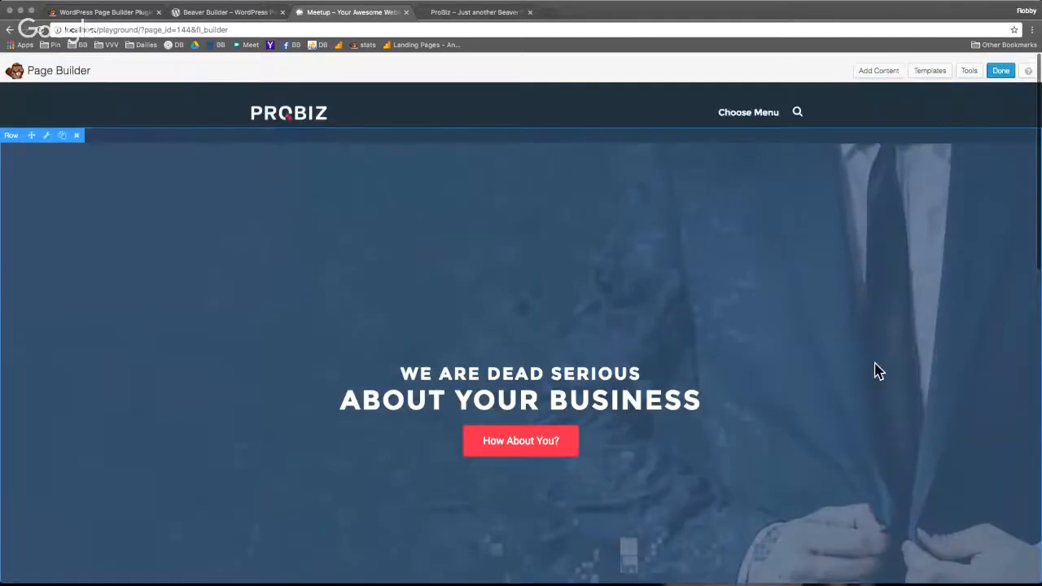
scroll(814, 268, down, 2)
scroll(757, 179, down, 1)
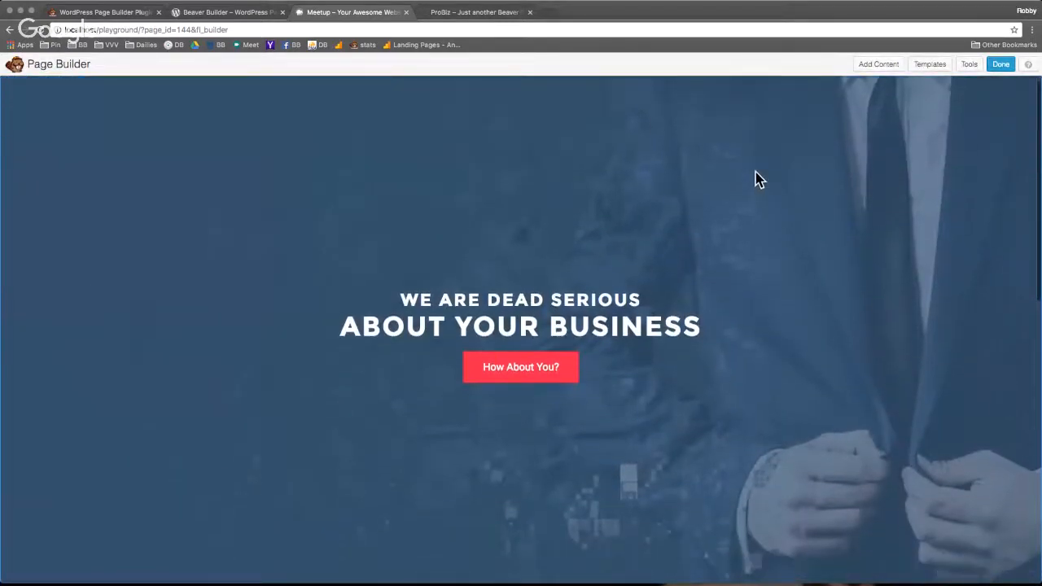
scroll(959, 487, down, 2)
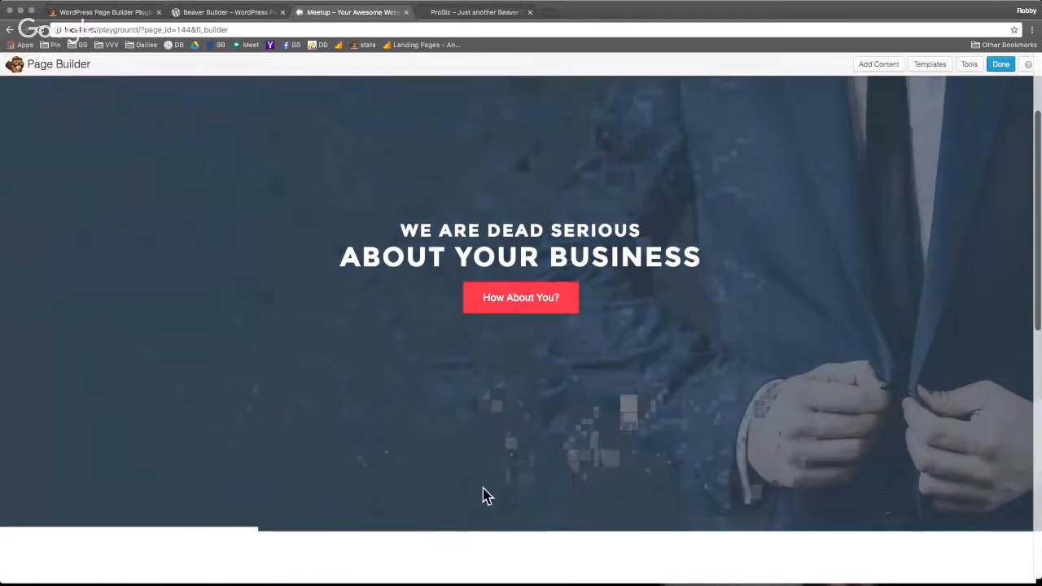
drag(1041, 582, 801, 547)
scroll(563, 362, down, 3)
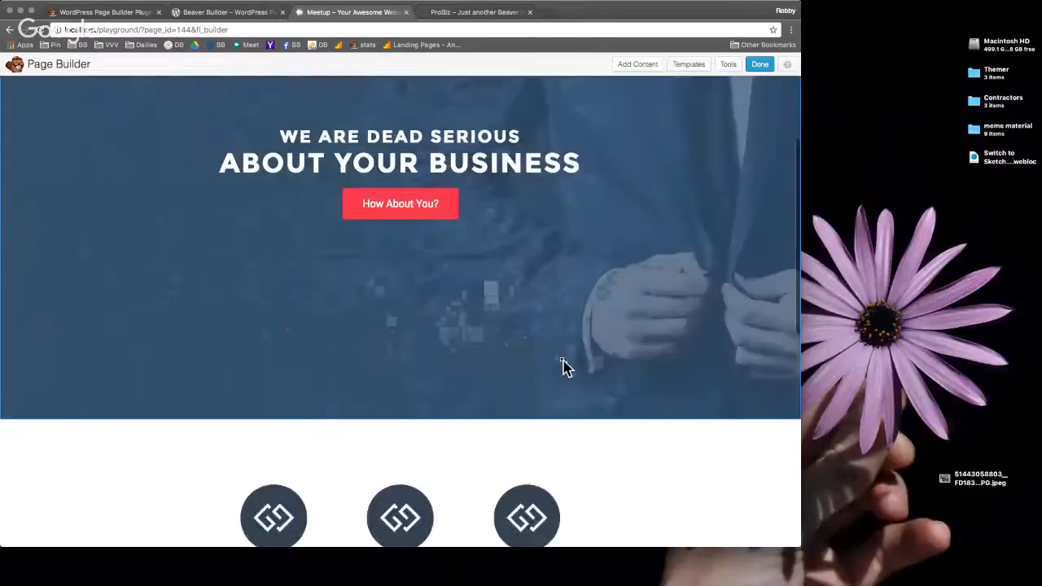
scroll(563, 362, up, 4)
scroll(562, 360, down, 7)
scroll(562, 367, down, 5)
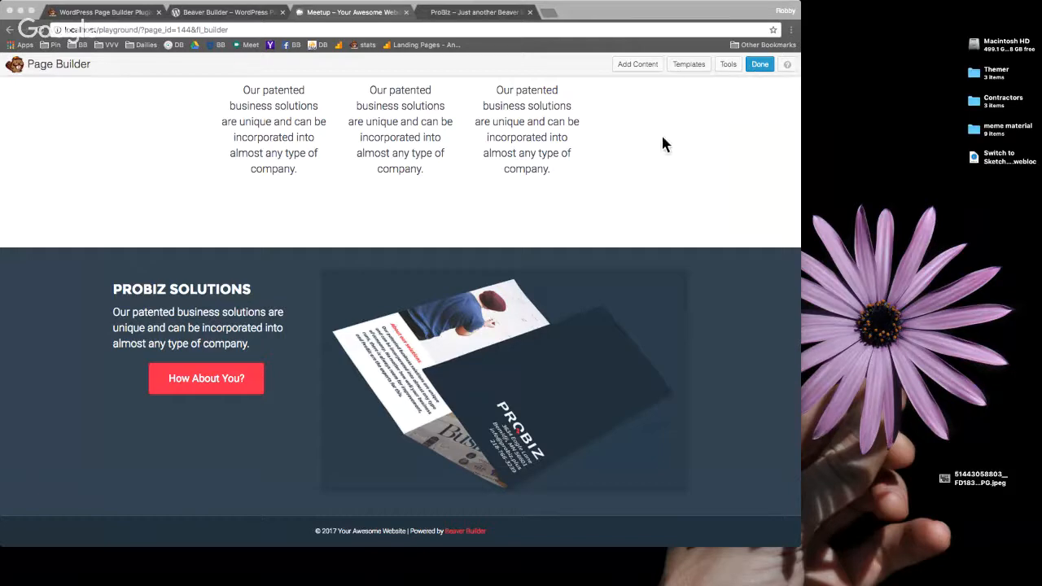
Step: Open the list of available modules and look over the page's hero, three-column and dark rows
click(635, 65)
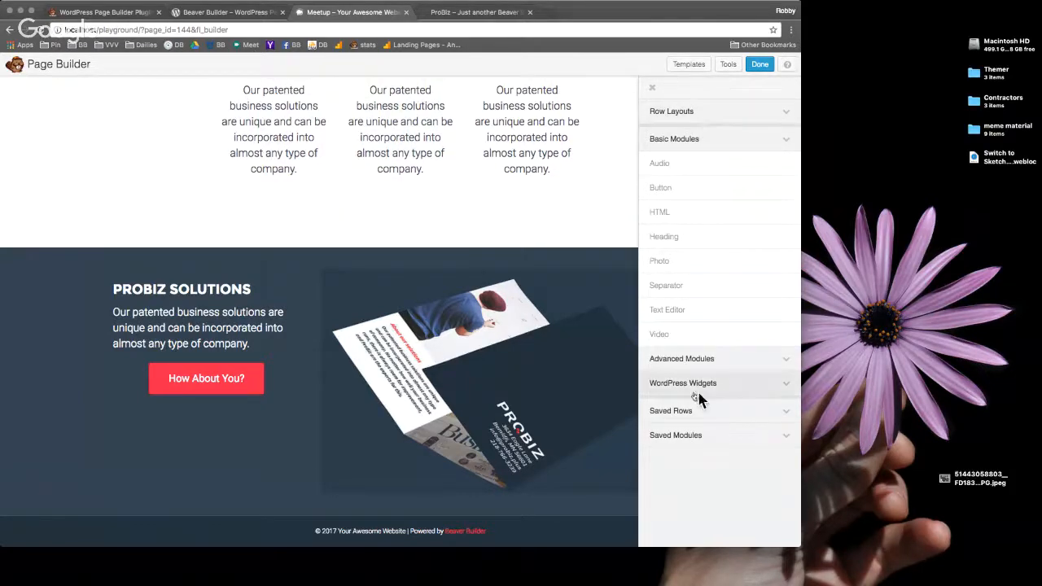
mouse_move(189, 347)
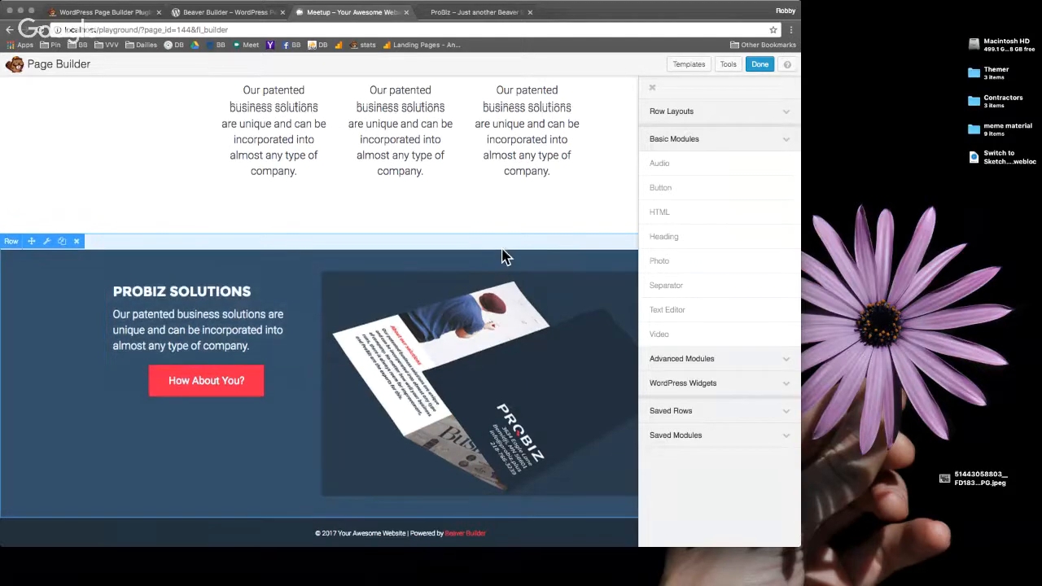
scroll(503, 256, up, 2)
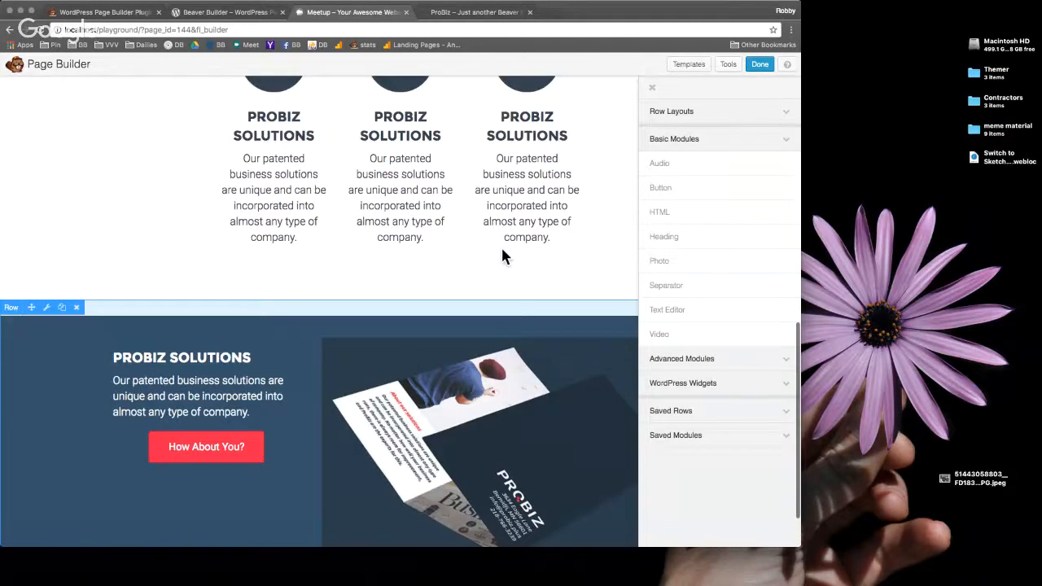
scroll(460, 165, up, 10)
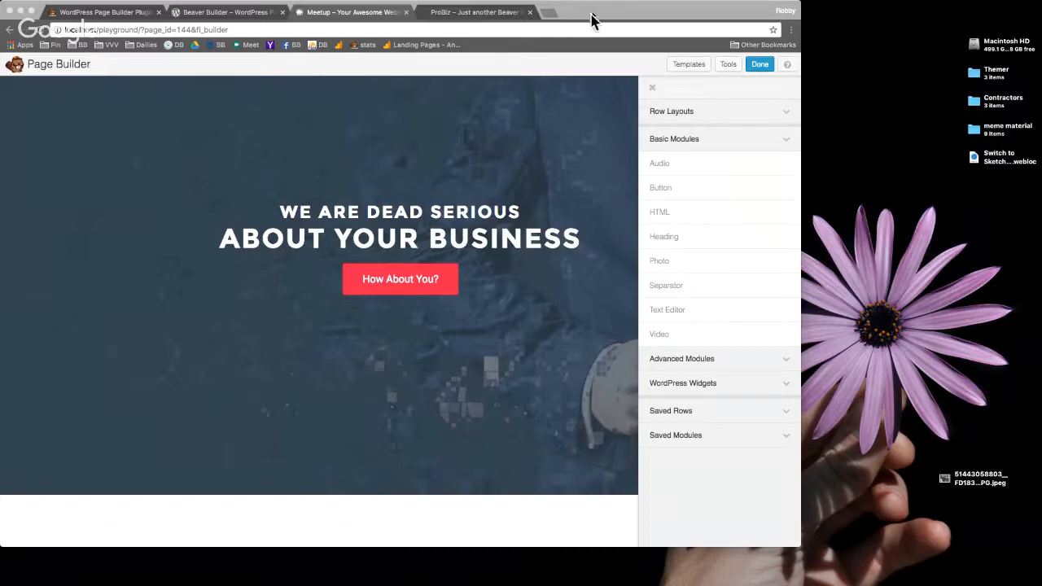
scroll(575, 210, down, 3)
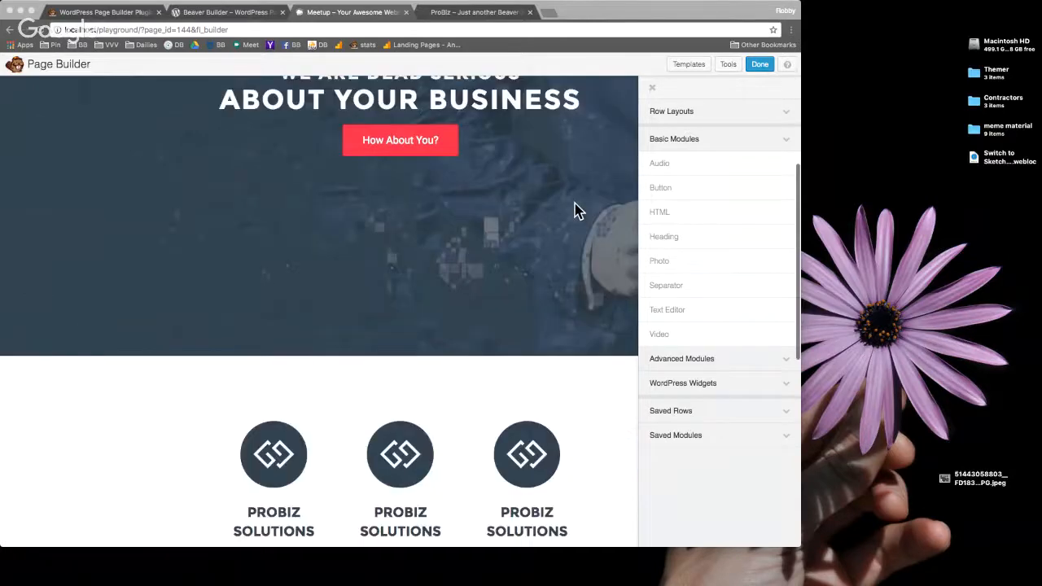
scroll(575, 210, down, 10)
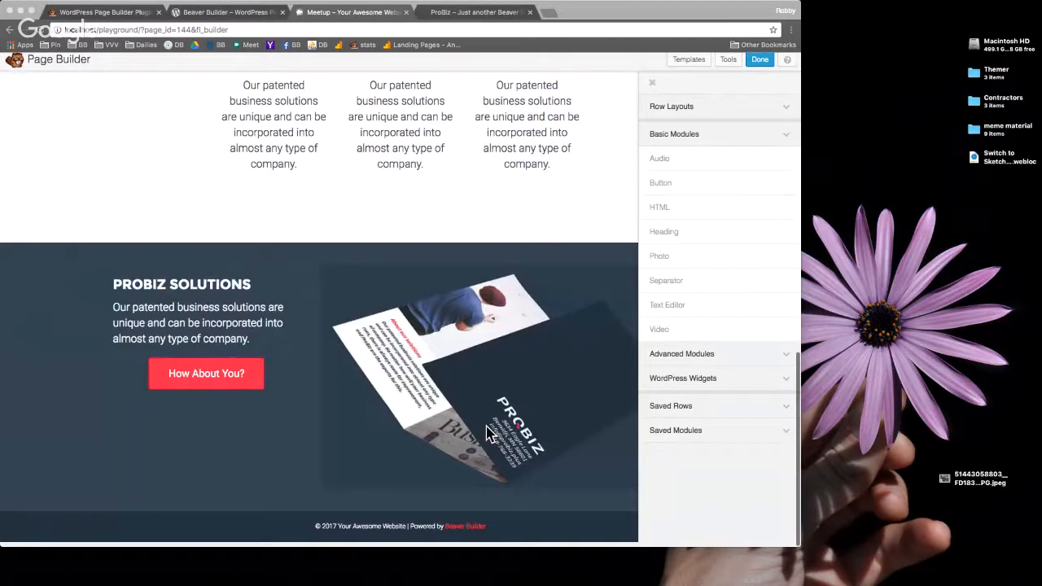
scroll(296, 196, up, 13)
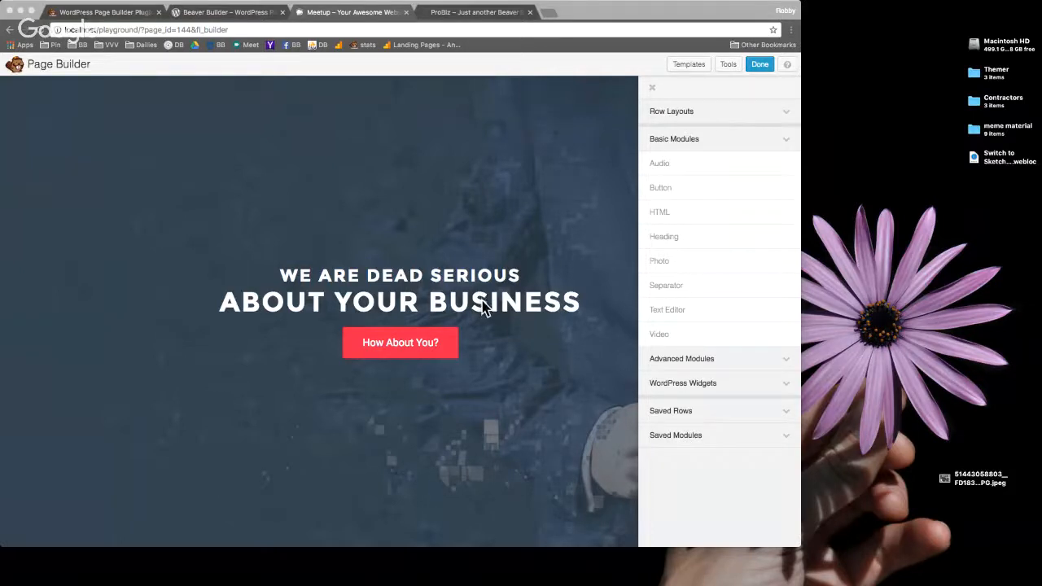
scroll(477, 303, down, 3)
scroll(477, 308, down, 2)
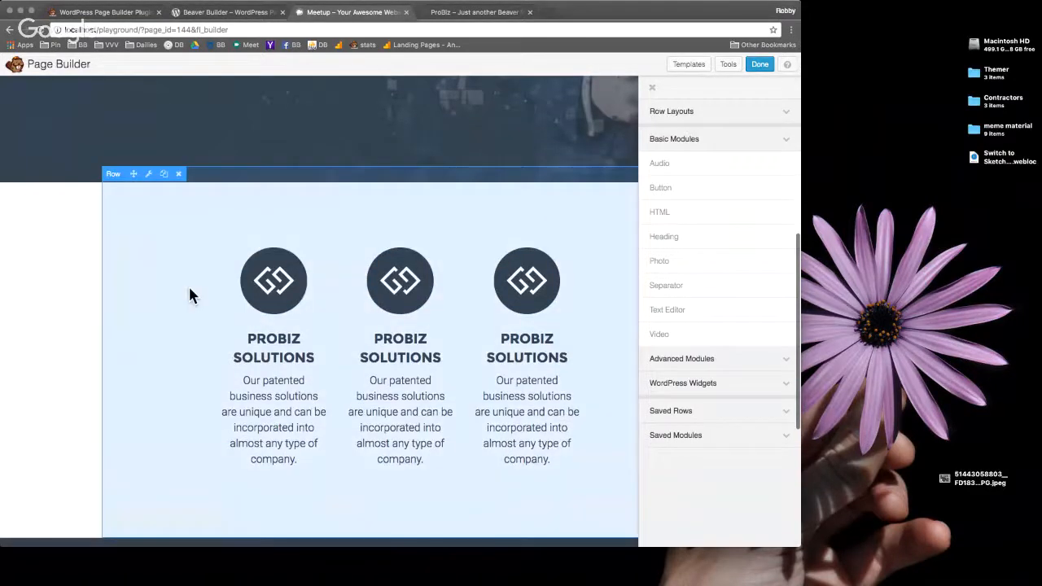
scroll(188, 287, down, 1)
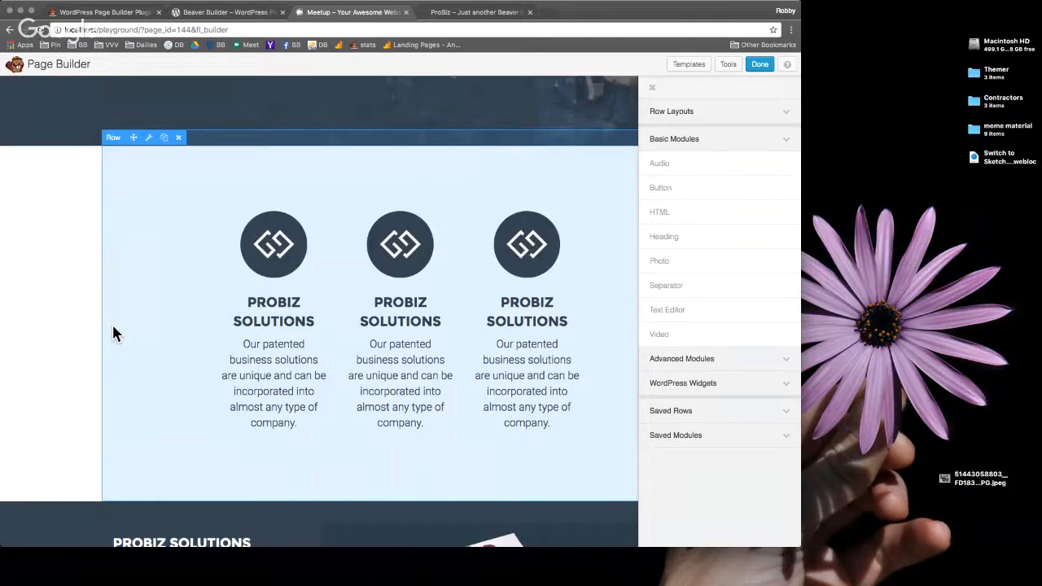
scroll(268, 354, up, 2)
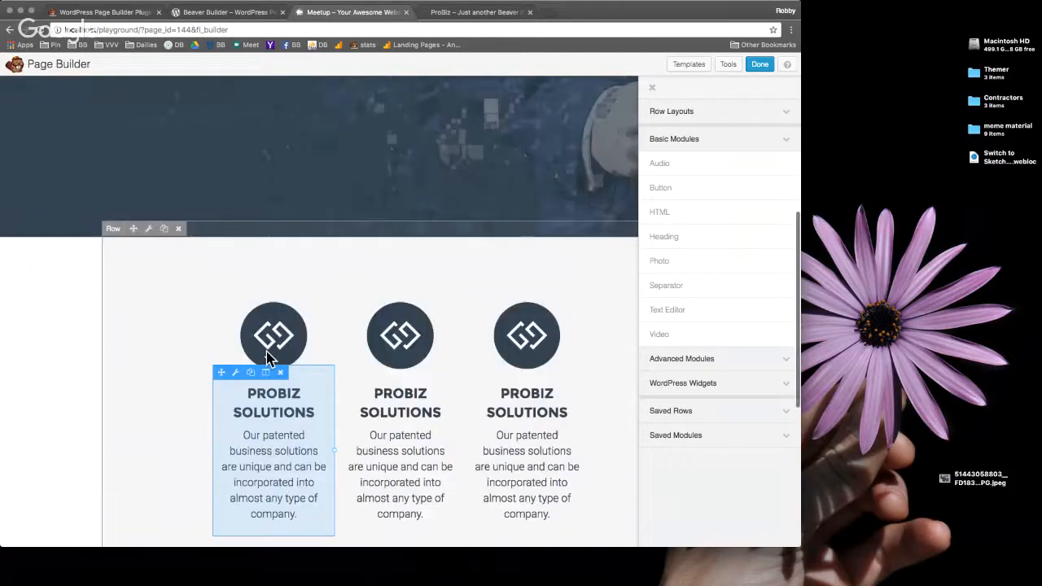
scroll(386, 251, up, 5)
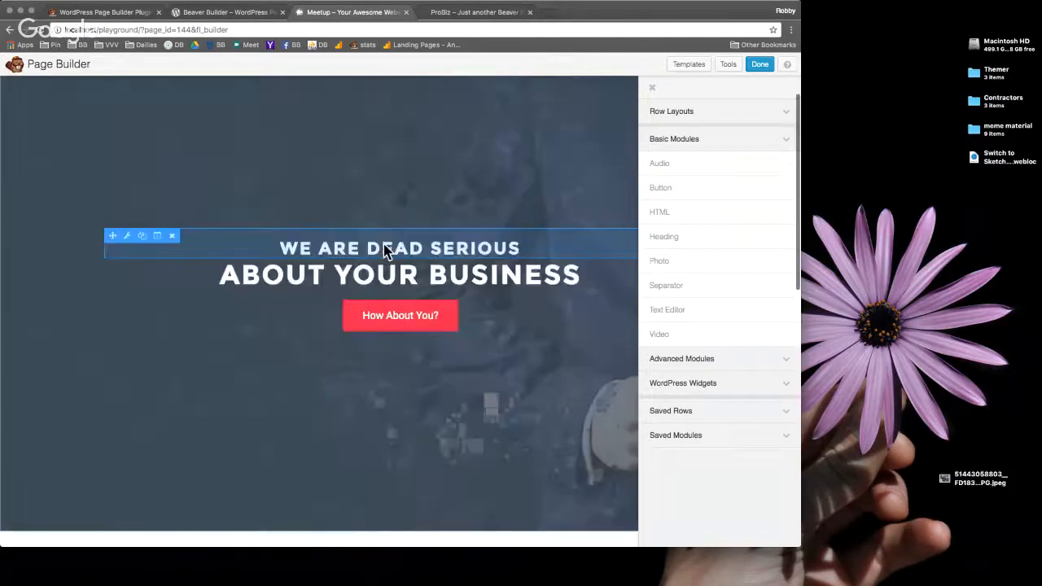
scroll(379, 236, down, 1)
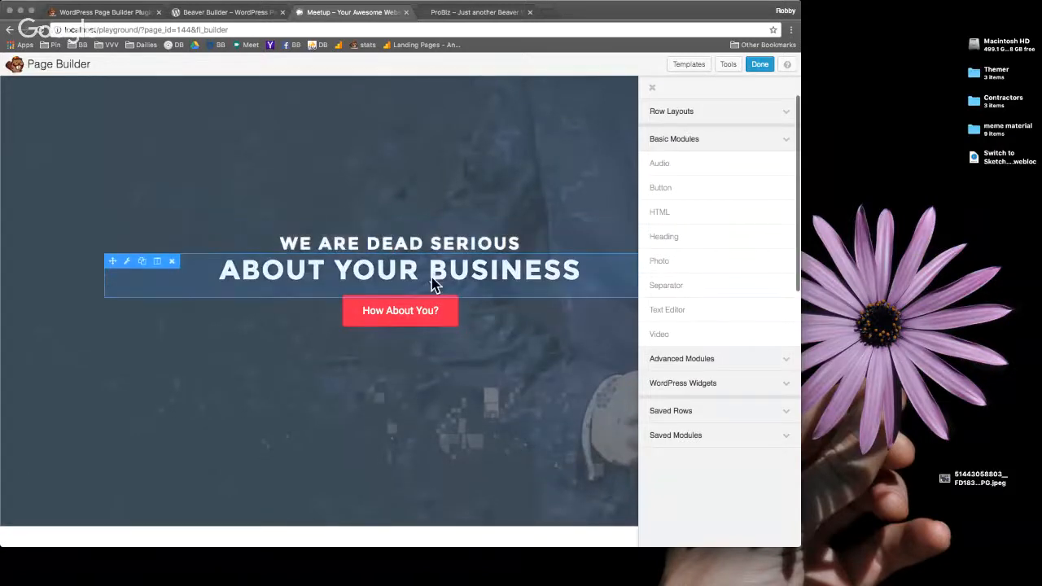
scroll(424, 232, down, 2)
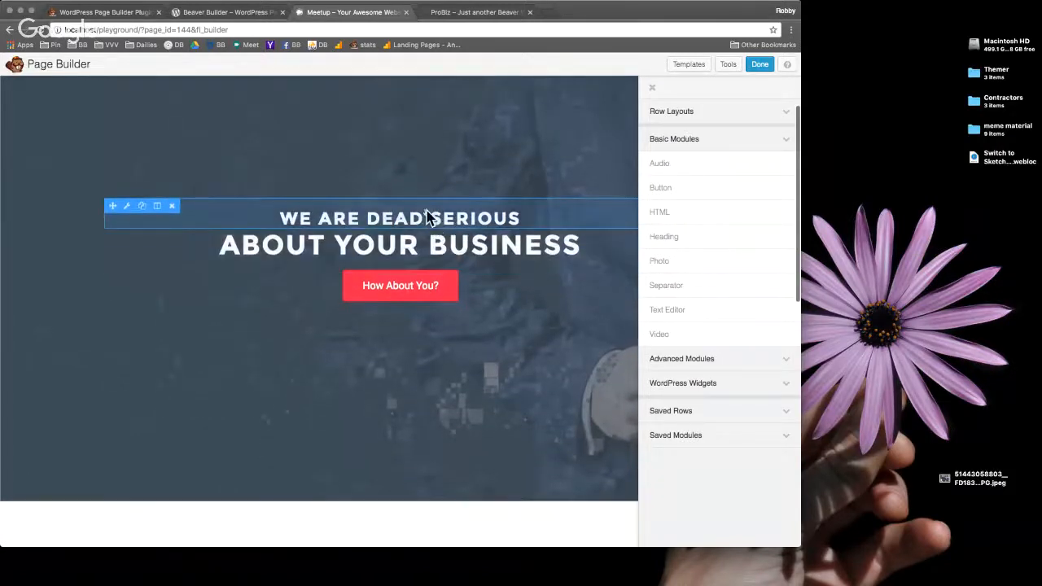
scroll(403, 221, down, 2)
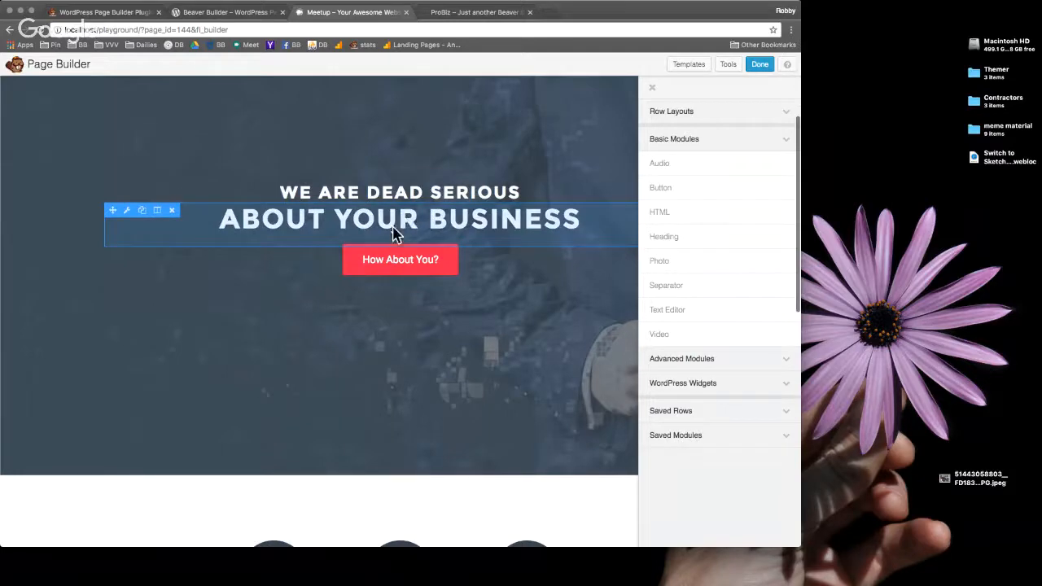
scroll(395, 213, down, 1)
scroll(392, 211, down, 10)
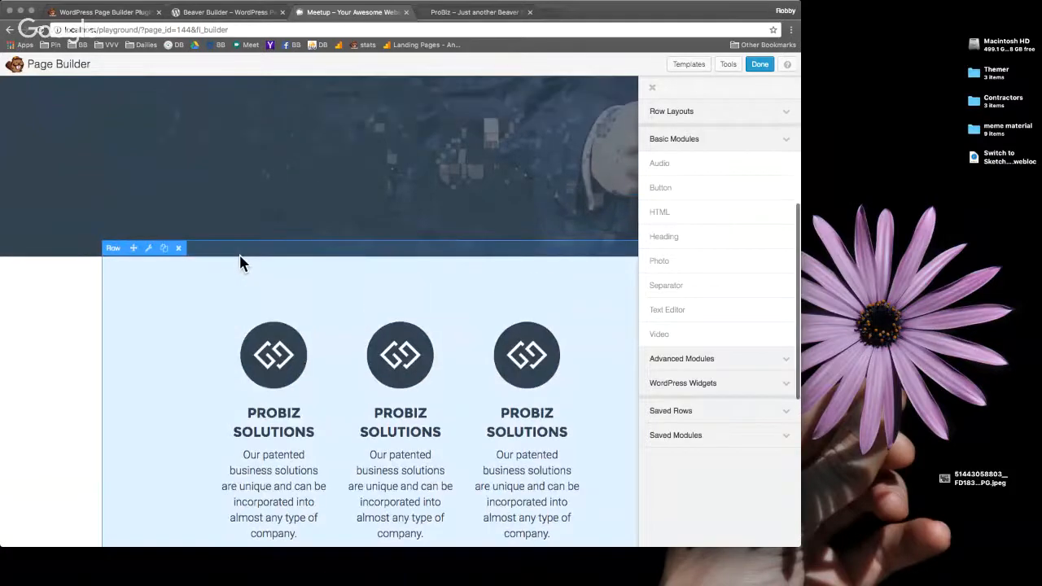
scroll(240, 254, down, 1)
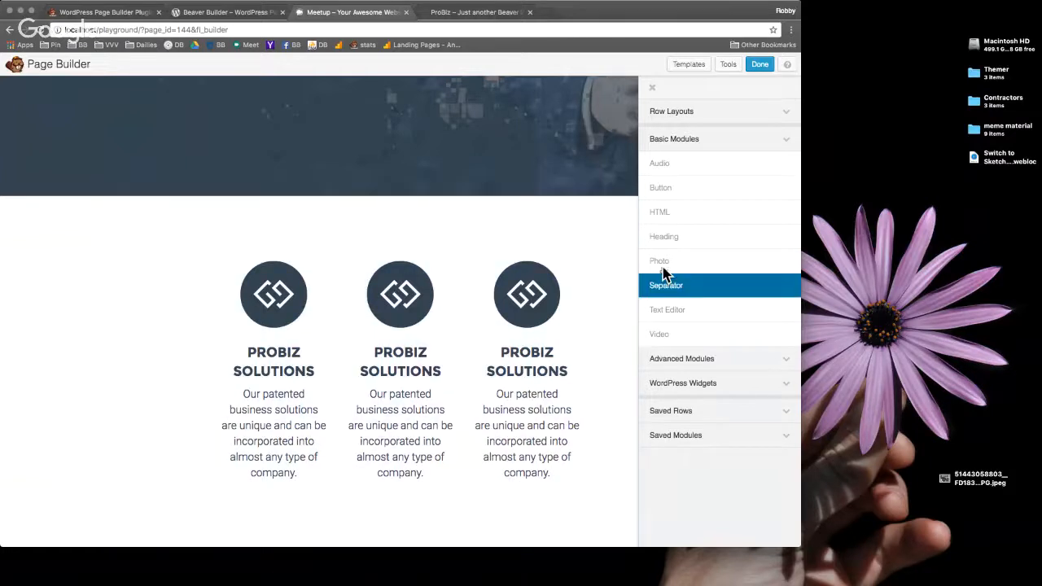
drag(664, 275, 387, 173)
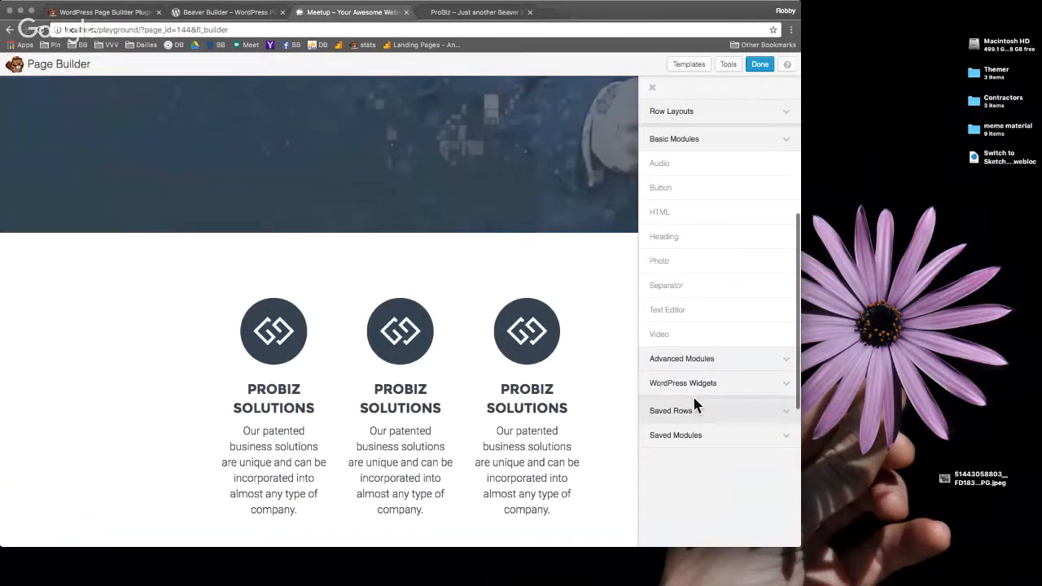
click(696, 360)
scroll(696, 359, down, 3)
drag(692, 372, 214, 365)
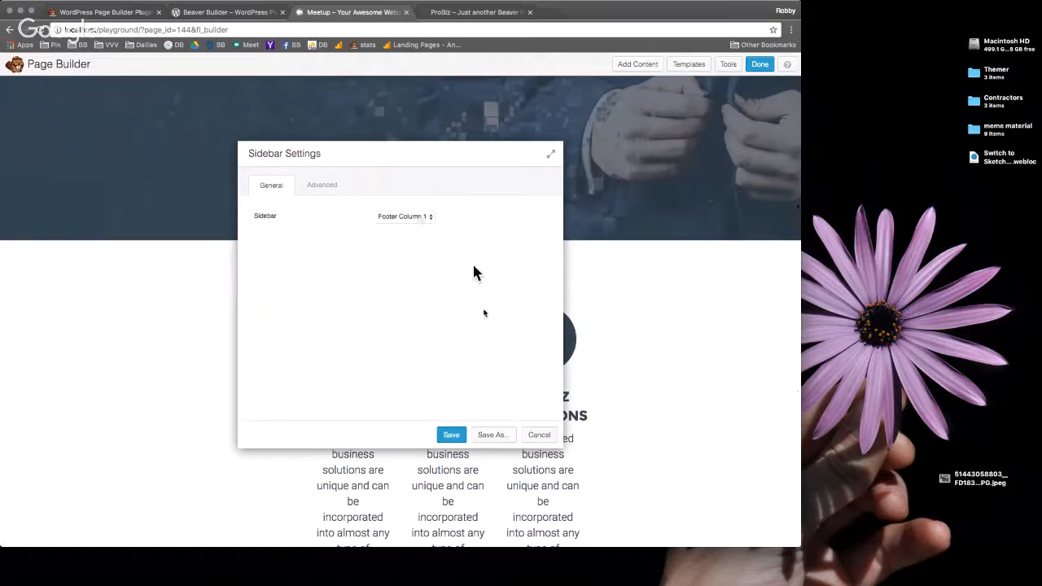
click(544, 431)
scroll(127, 326, down, 2)
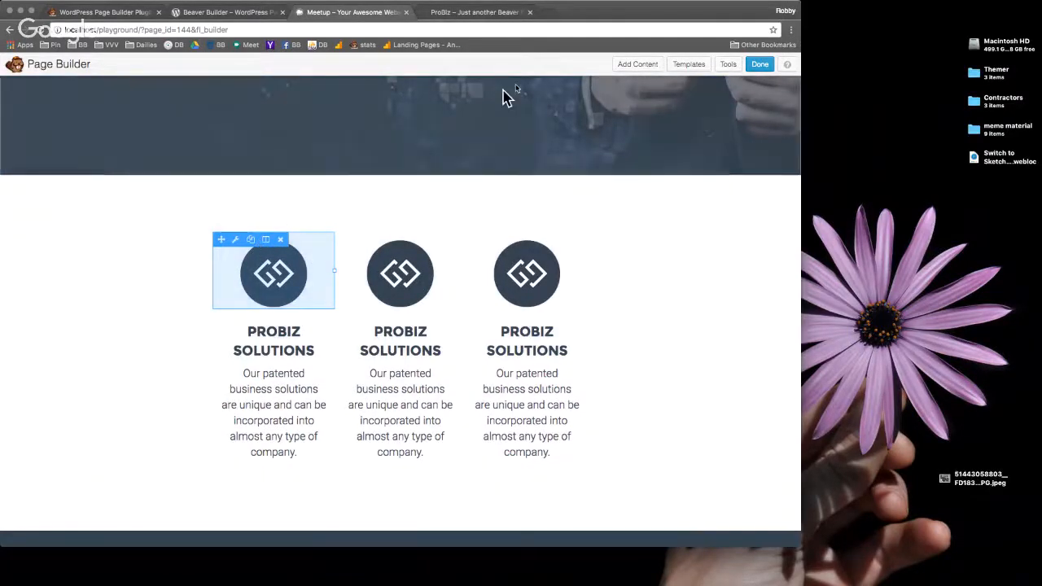
Step: Reopen the list of available modules and check its saved rows and saved modules
click(637, 64)
scroll(663, 498, down, 5)
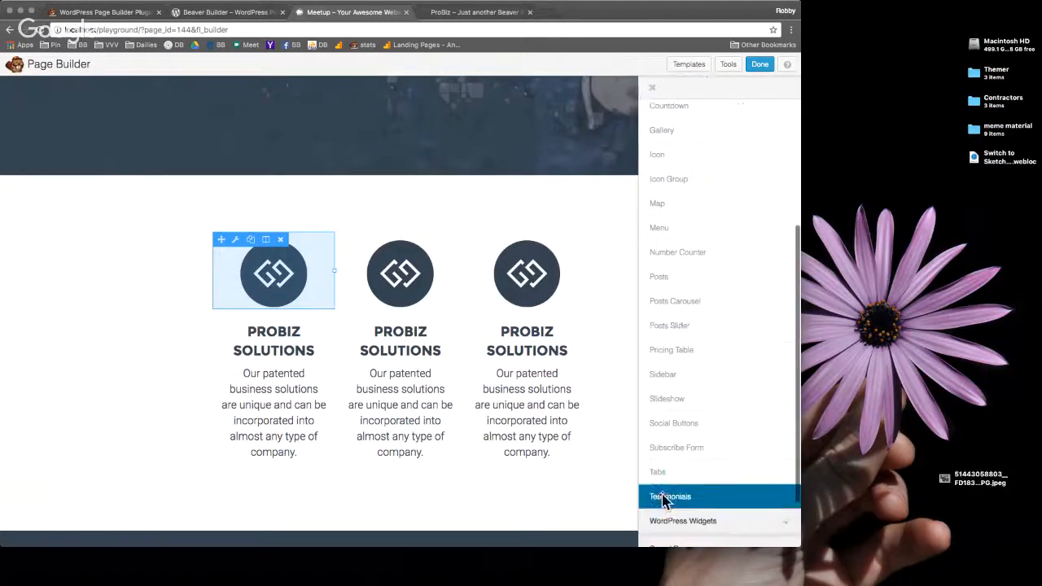
click(671, 478)
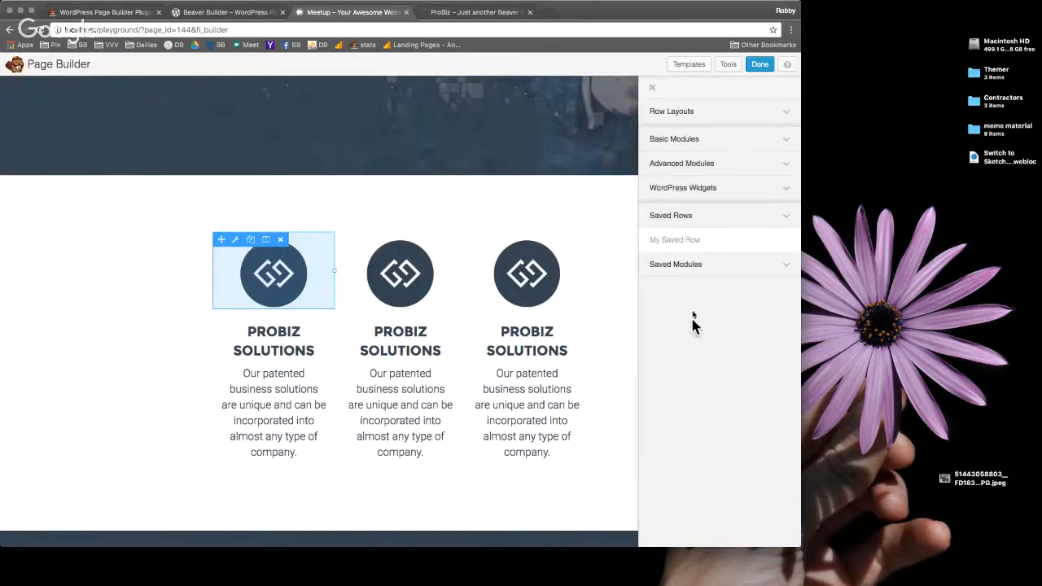
click(695, 266)
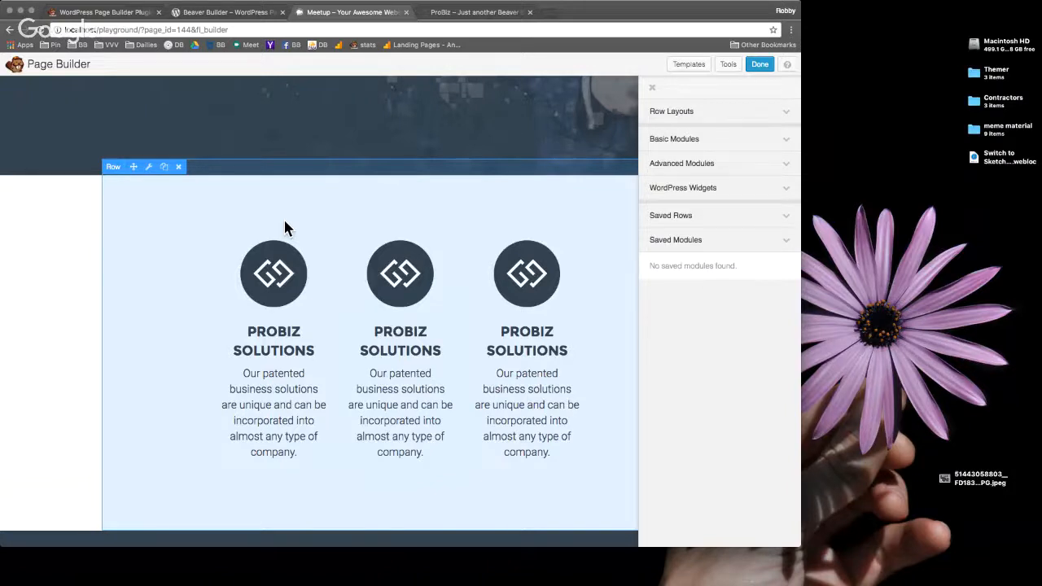
mouse_move(291, 242)
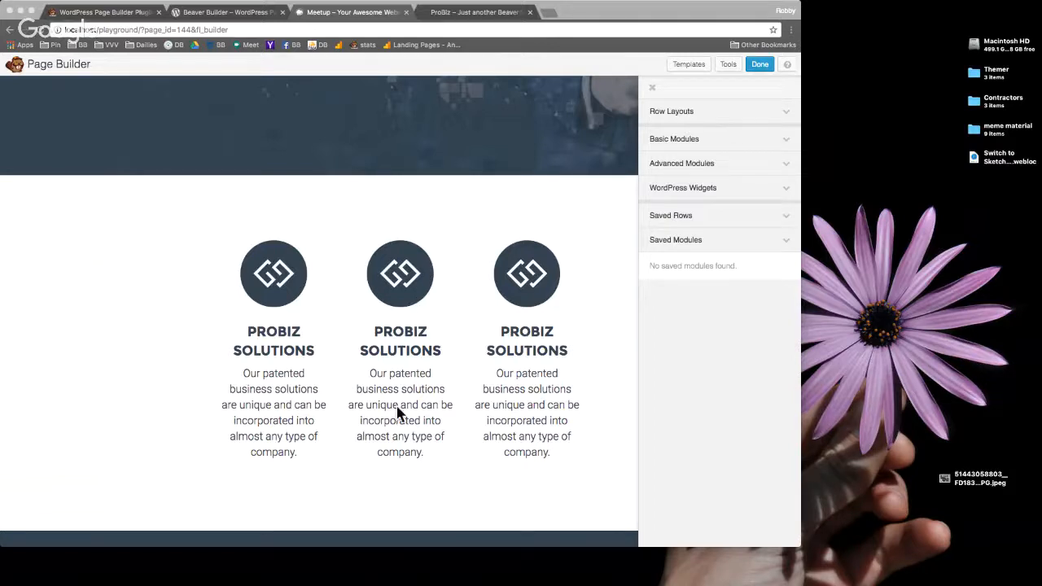
scroll(399, 414, up, 2)
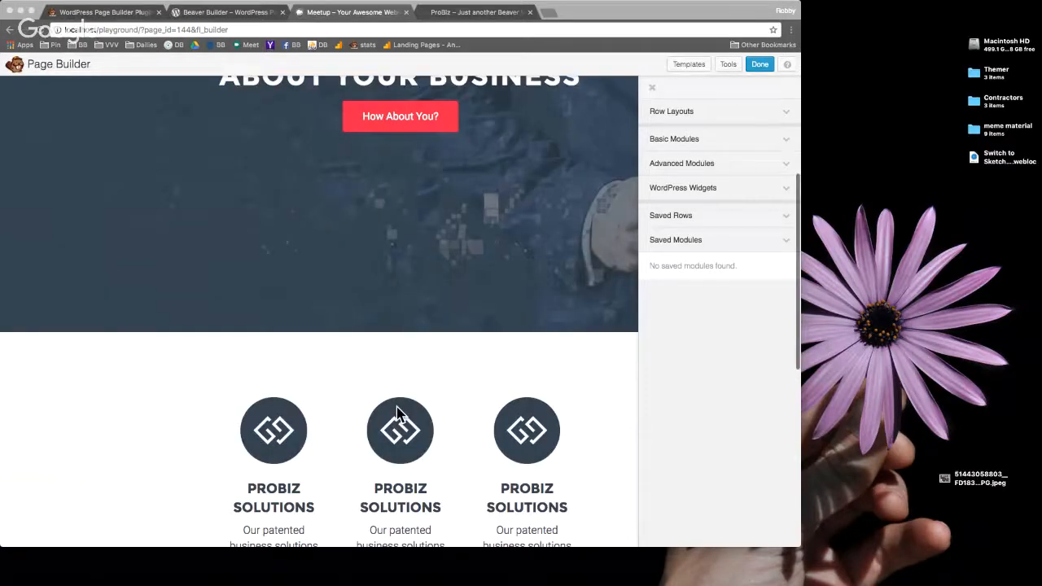
scroll(399, 413, up, 2)
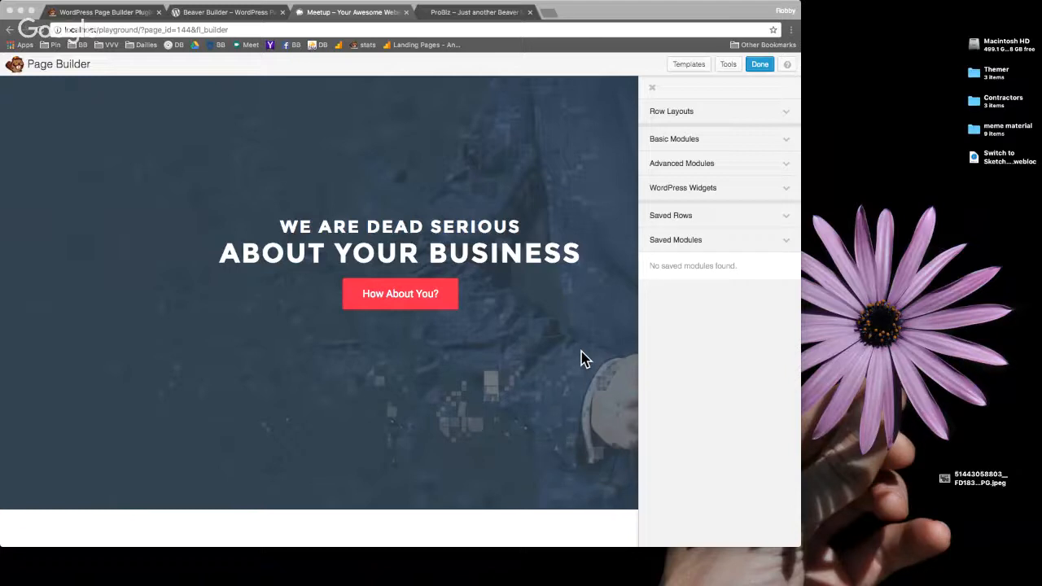
scroll(553, 254, down, 5)
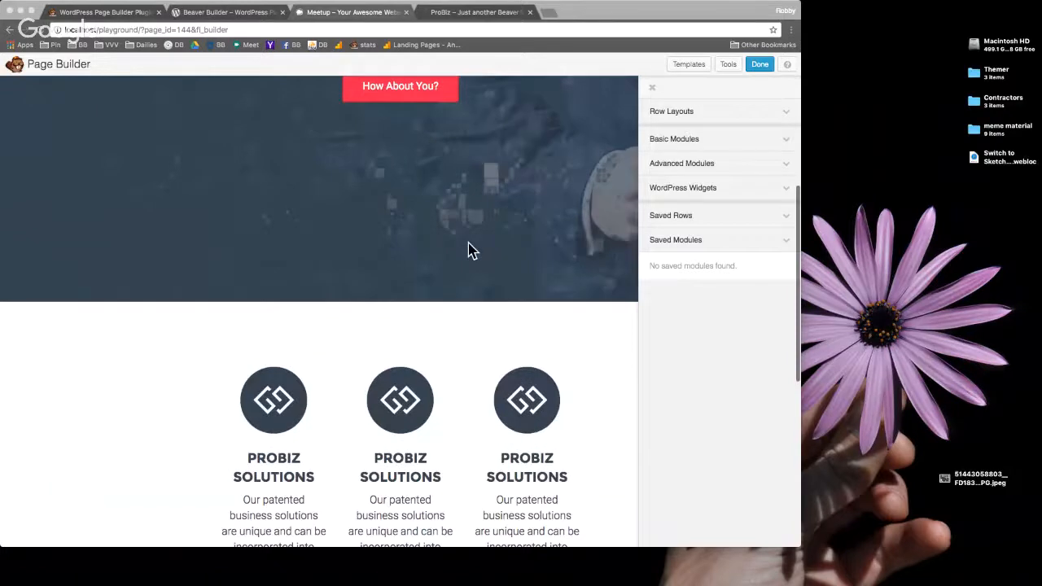
scroll(469, 250, down, 2)
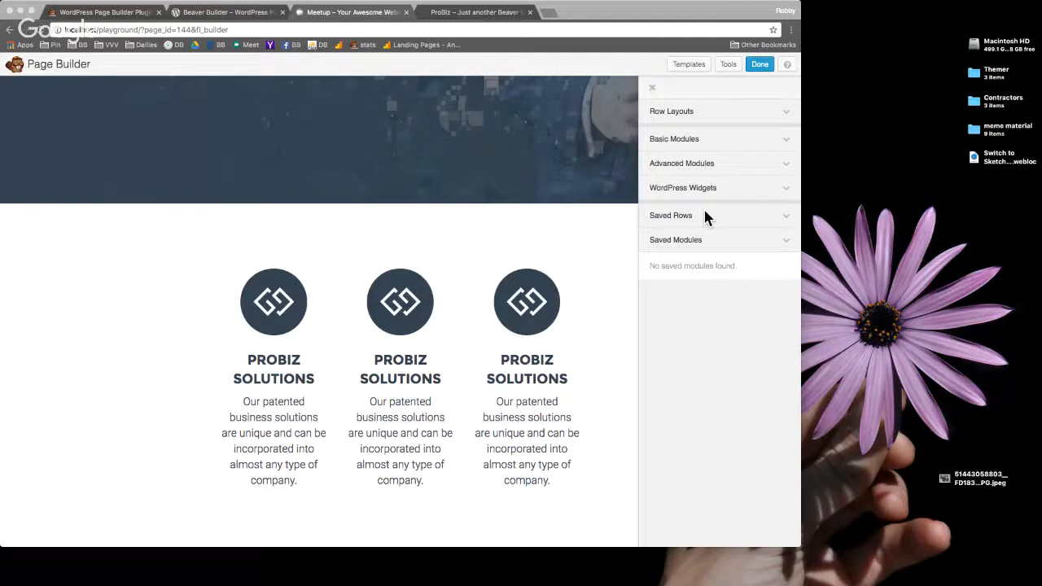
scroll(477, 380, down, 4)
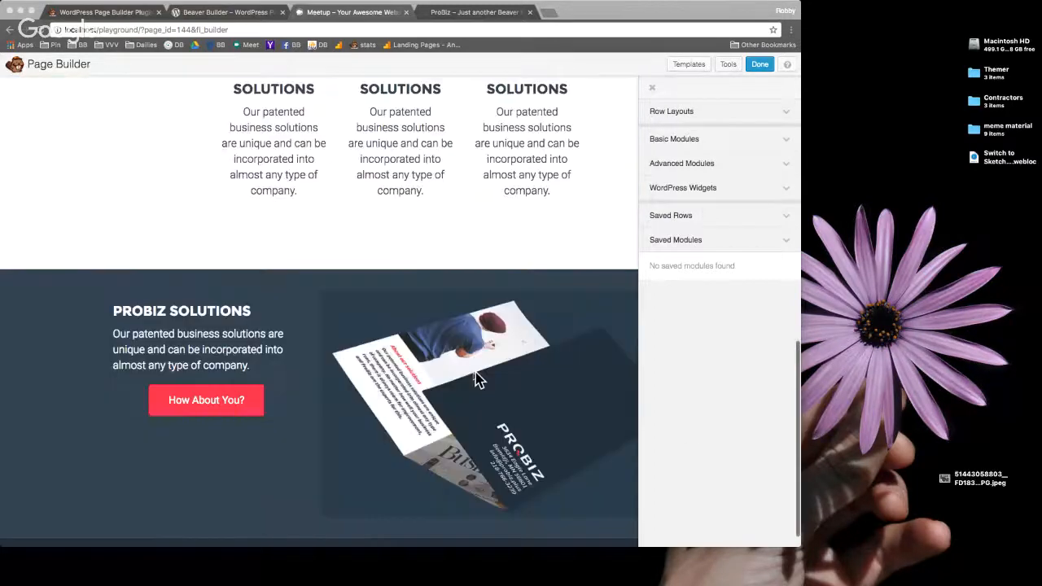
scroll(513, 464, down, 1)
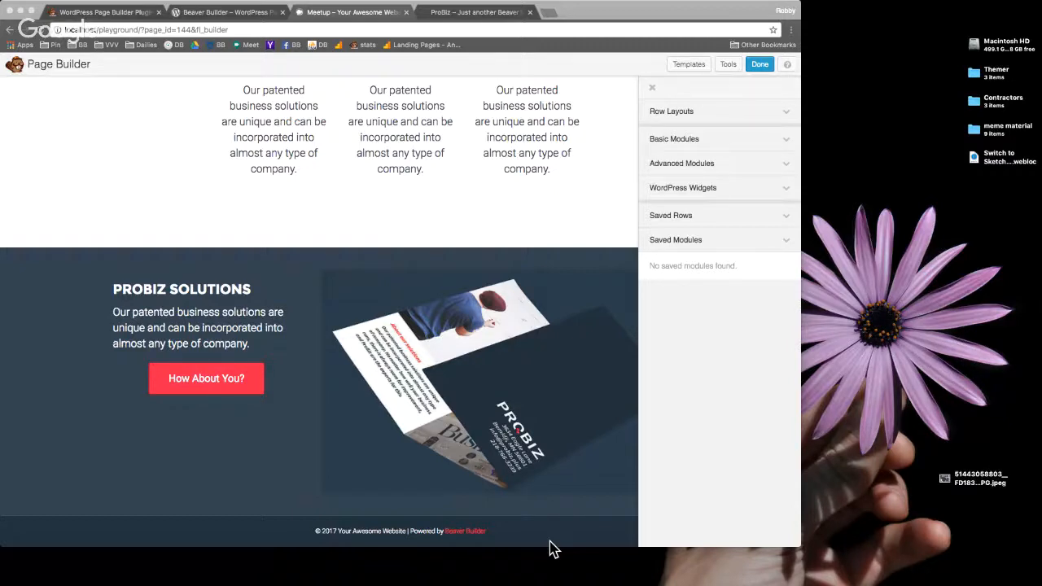
scroll(502, 497, up, 4)
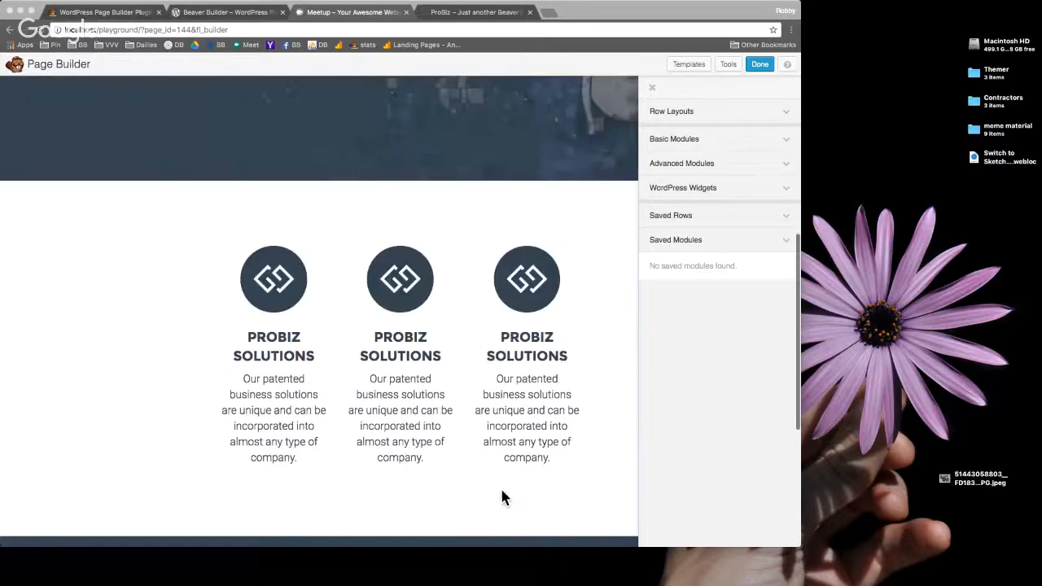
scroll(502, 498, down, 4)
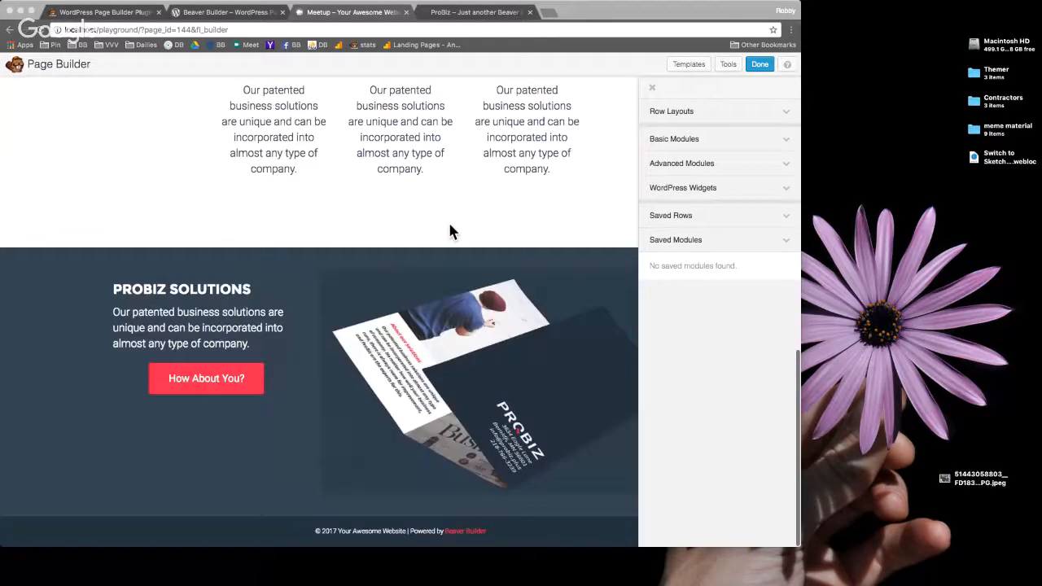